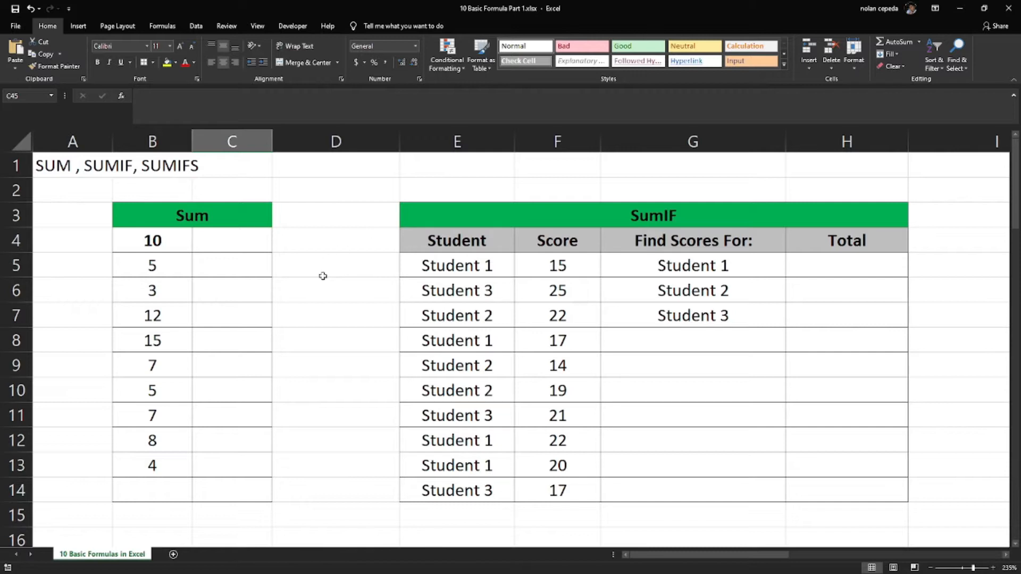
Enter 3 in cell C4, 4 in C6 and 7 in C9 of the Sum table
{"action": "left_click", "coordinate": [243, 244]}
{"action": "type", "text": "3"}
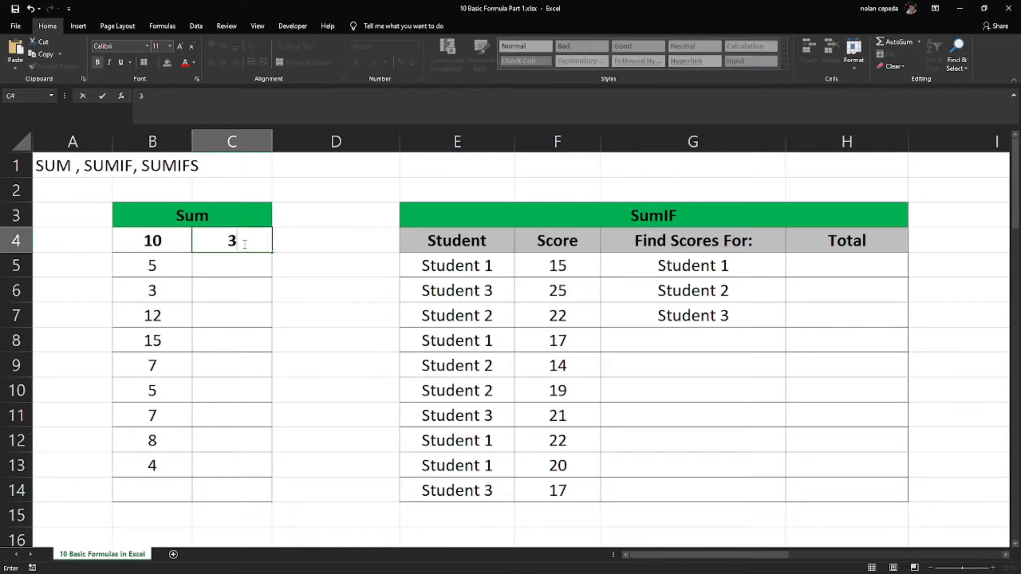
{"action": "left_click", "coordinate": [251, 292]}
{"action": "type", "text": "4"}
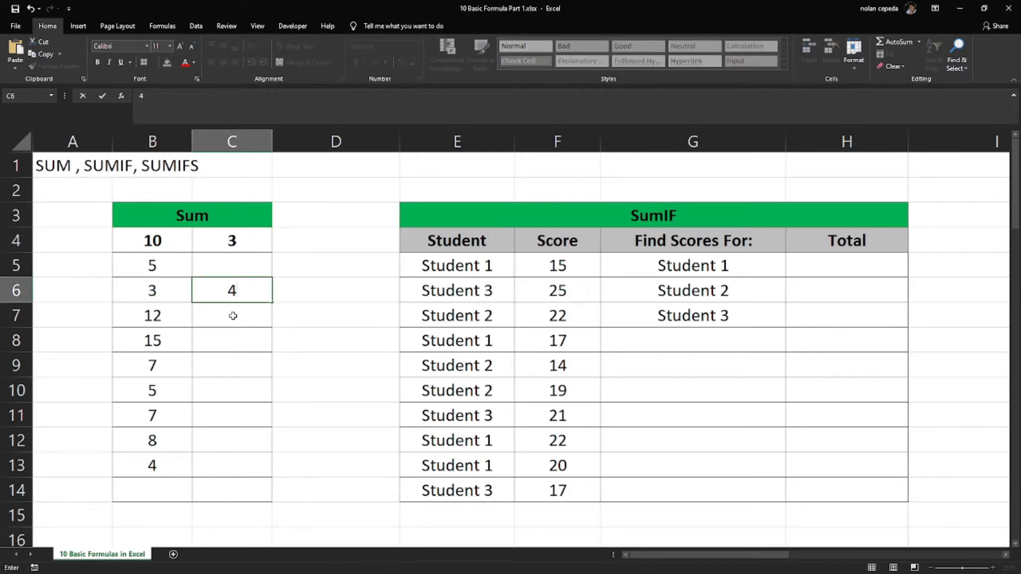
{"action": "left_click", "coordinate": [233, 360]}
{"action": "type", "text": "7"}
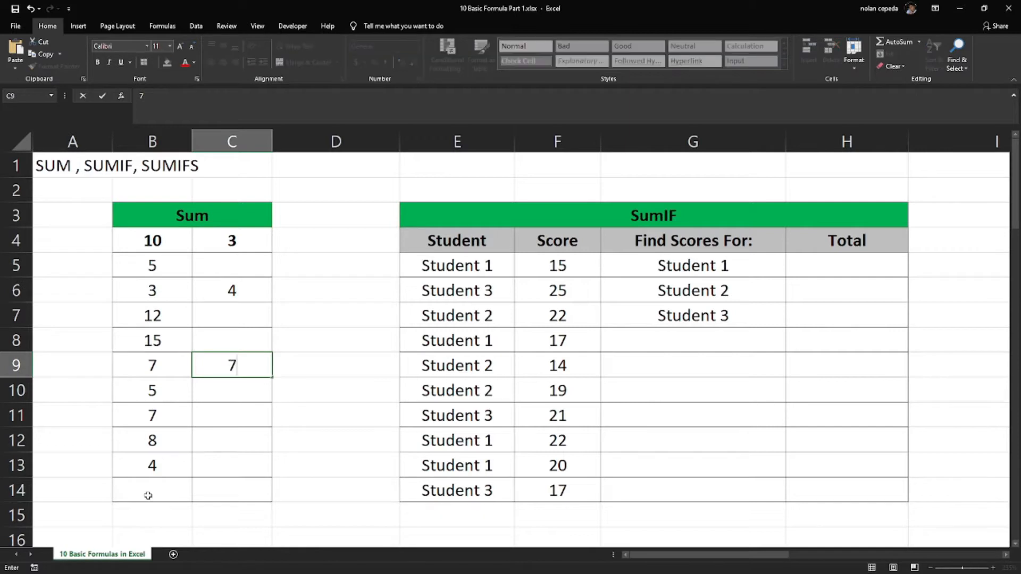
{"action": "left_click", "coordinate": [153, 494]}
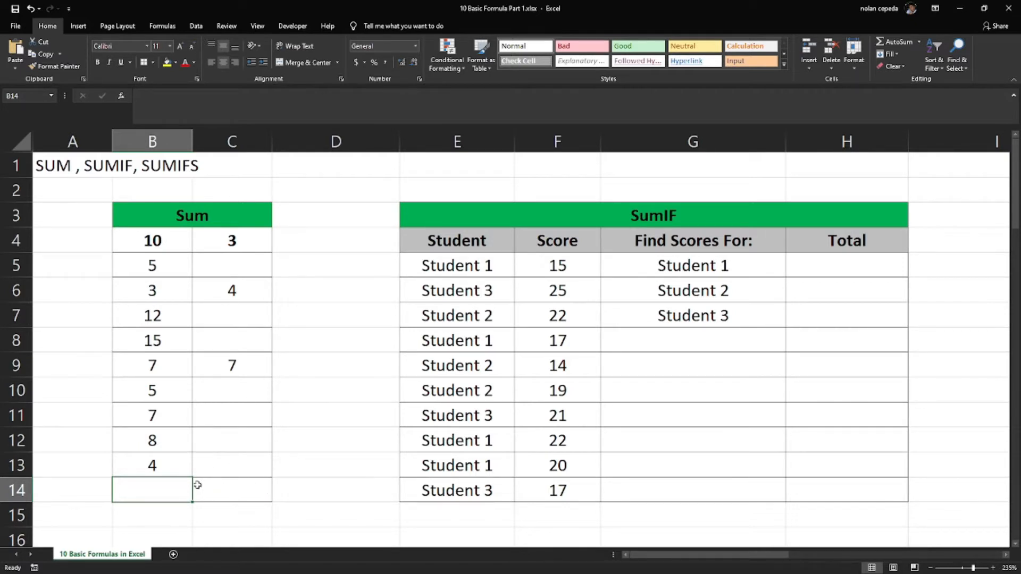
{"action": "left_click_drag", "start_coordinate": [162, 243], "coordinate": [166, 469]}
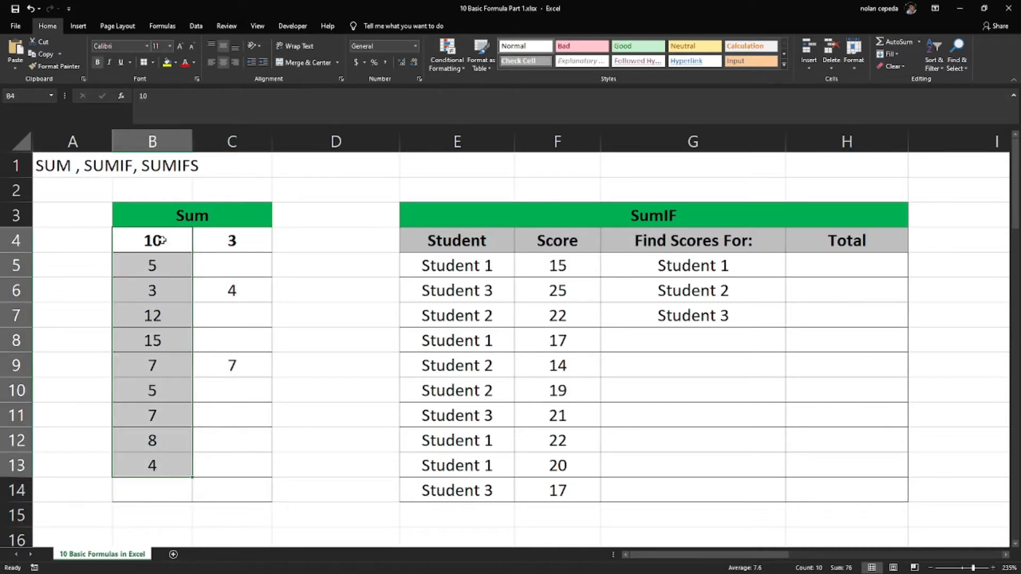
{"action": "left_click_drag", "start_coordinate": [160, 240], "coordinate": [154, 465]}
{"action": "left_click_drag", "start_coordinate": [167, 241], "coordinate": [151, 465]}
{"action": "left_click", "coordinate": [151, 506]}
Total the first column of the Sum table in cell B14 with =SUM(B4:B13), and check the formula against its source range
{"action": "left_click", "coordinate": [153, 493]}
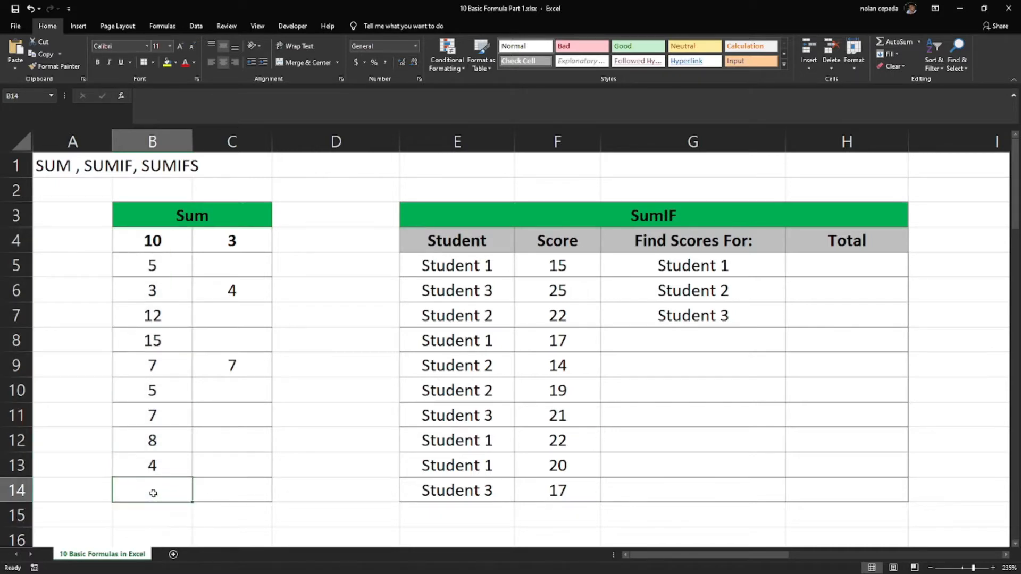
{"action": "type", "text": "="}
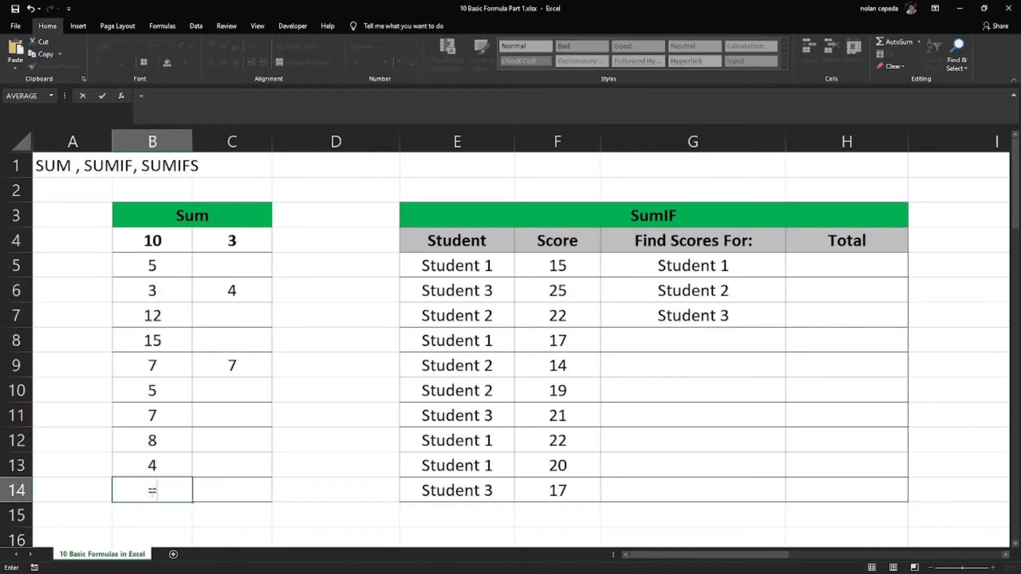
{"action": "type", "text": "sum"}
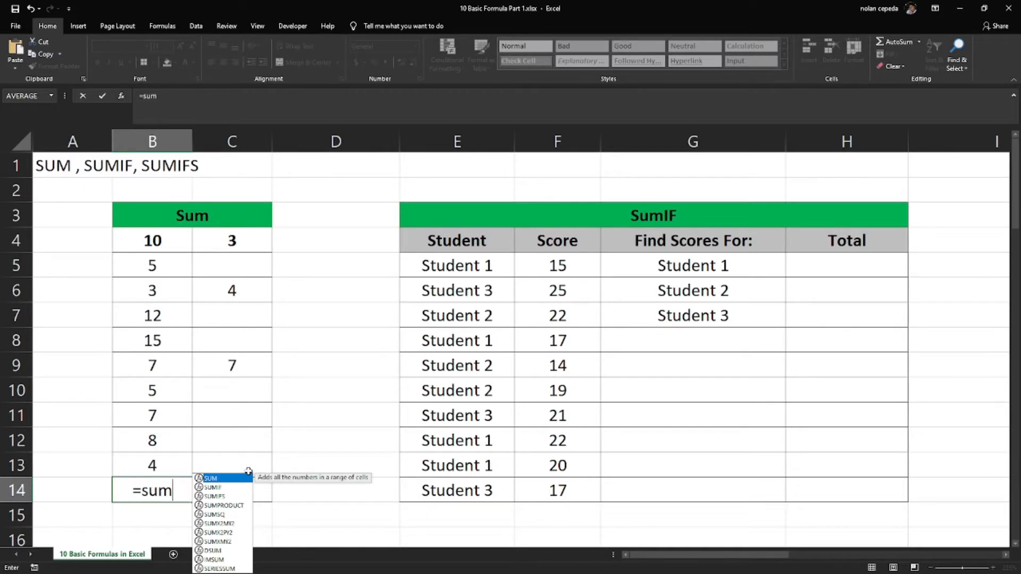
{"action": "double_click", "coordinate": [215, 478]}
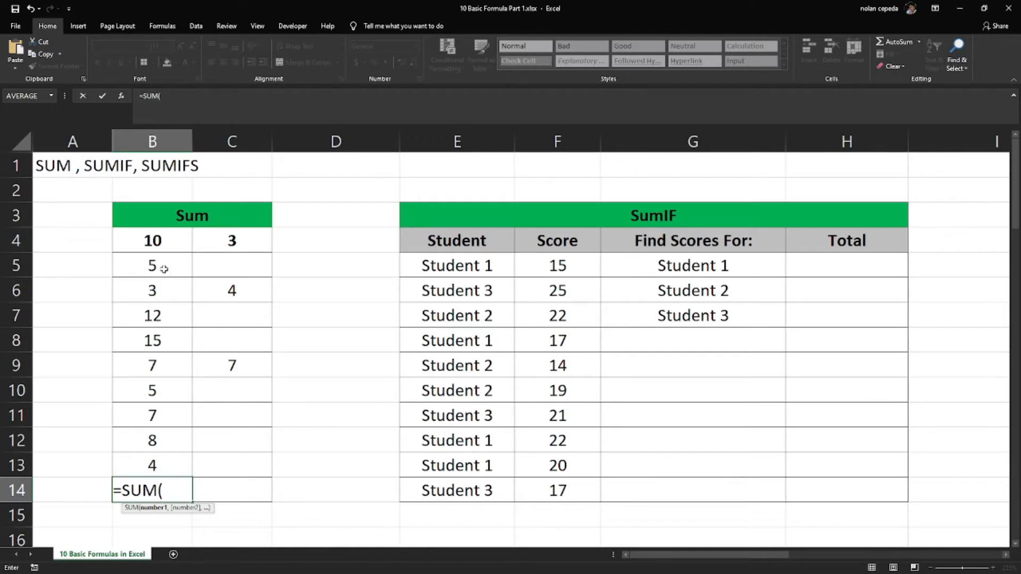
{"action": "left_click", "coordinate": [162, 243]}
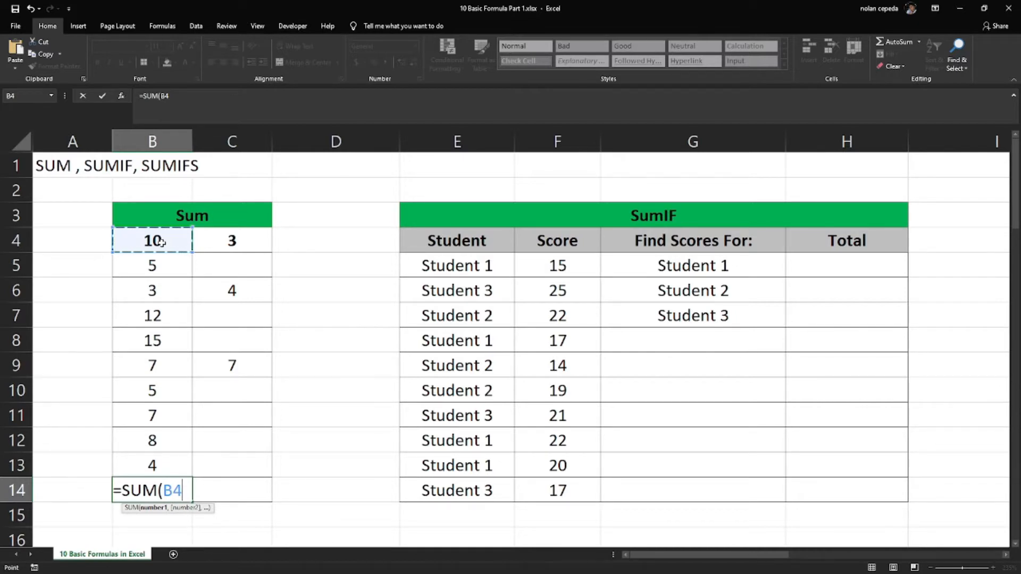
{"action": "left_click_drag", "start_coordinate": [163, 243], "coordinate": [160, 460]}
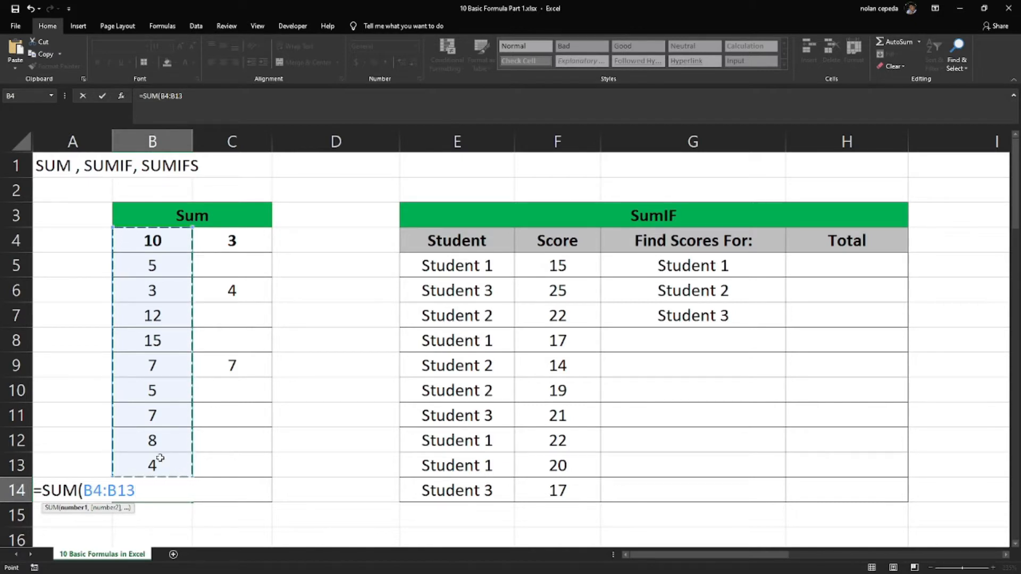
{"action": "type", "text": ")"}
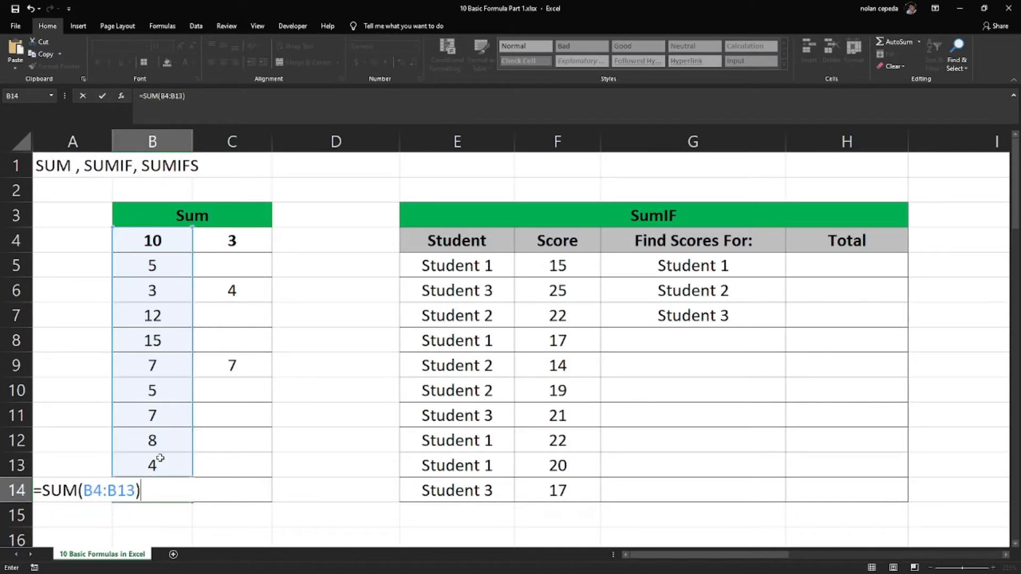
{"action": "key", "text": "Return"}
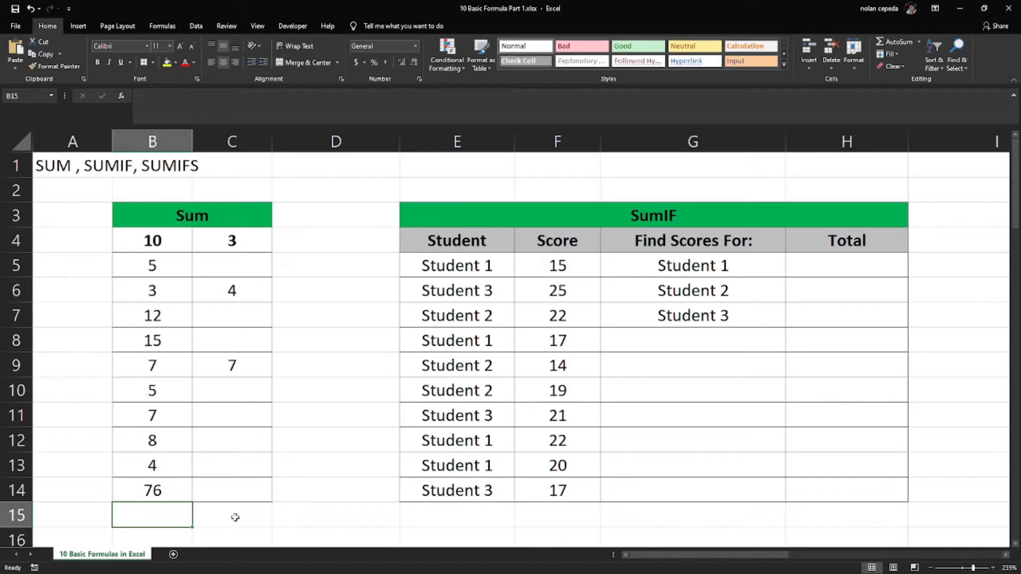
{"action": "left_click", "coordinate": [160, 488]}
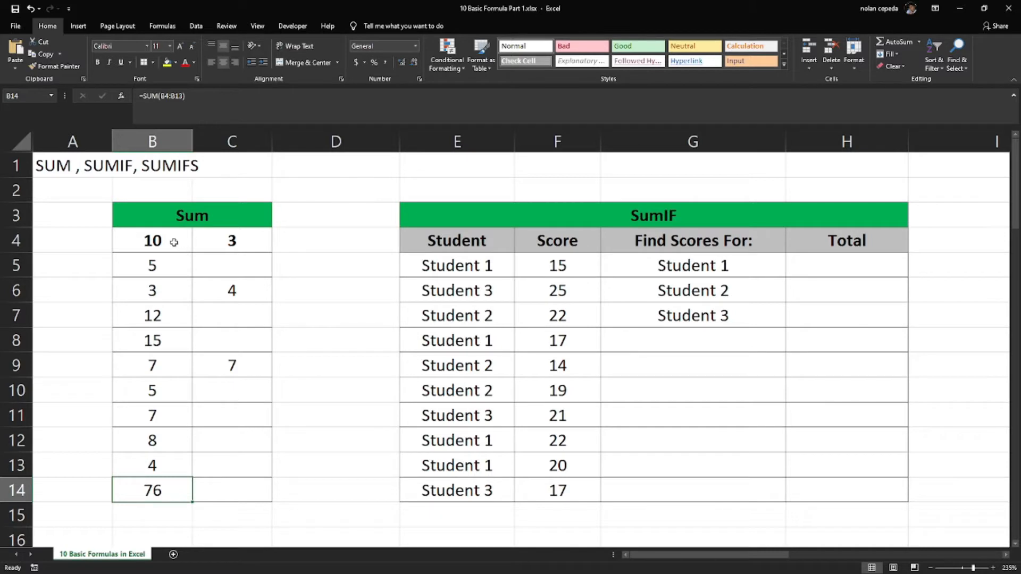
{"action": "left_click_drag", "start_coordinate": [174, 241], "coordinate": [166, 466]}
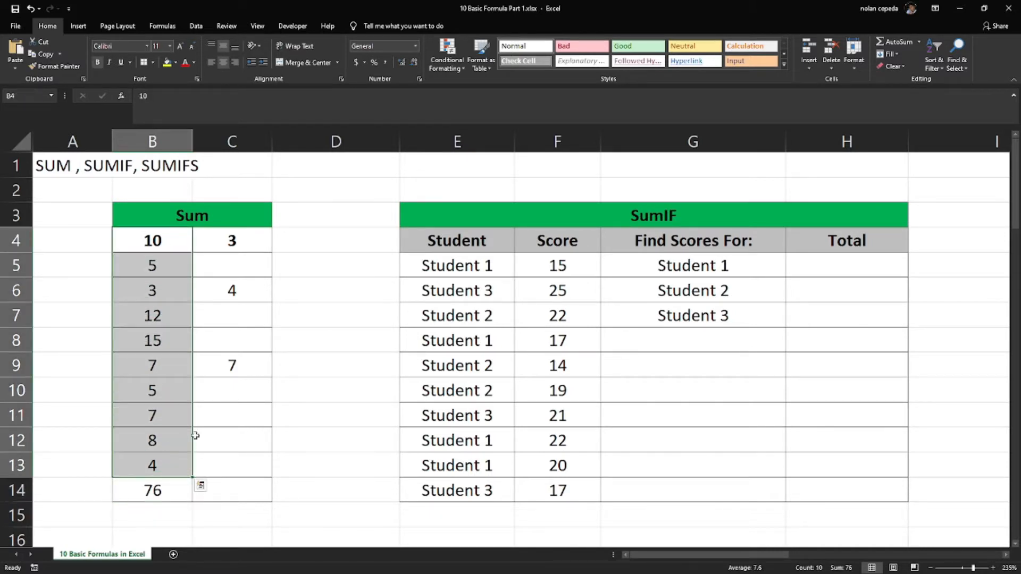
Add the three separate values of the second column in cell C14 with =SUM(C4,C6,C9), and check the formula
{"action": "left_click", "coordinate": [238, 491]}
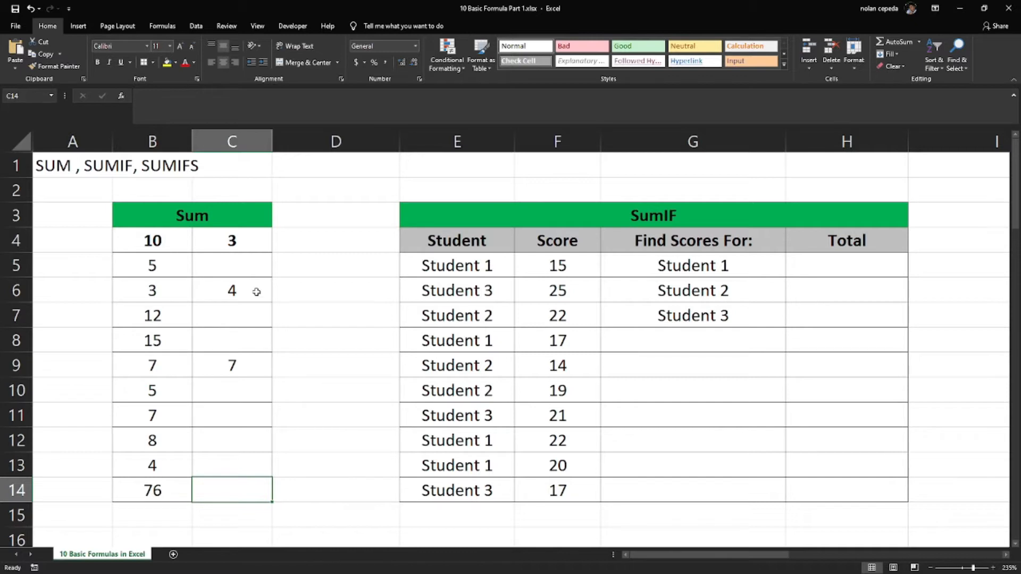
{"action": "type", "text": "=sum"}
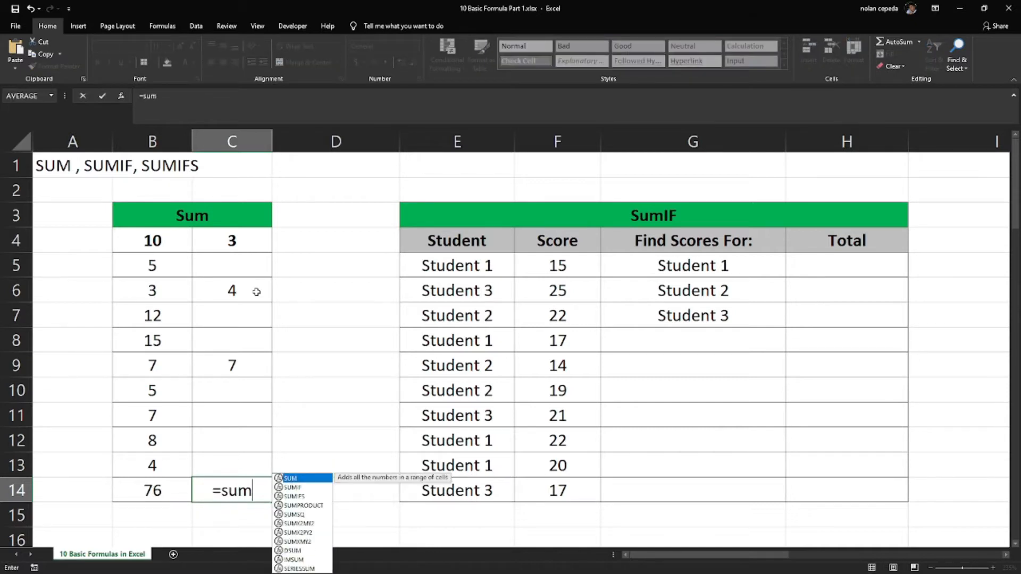
{"action": "key", "text": "Tab"}
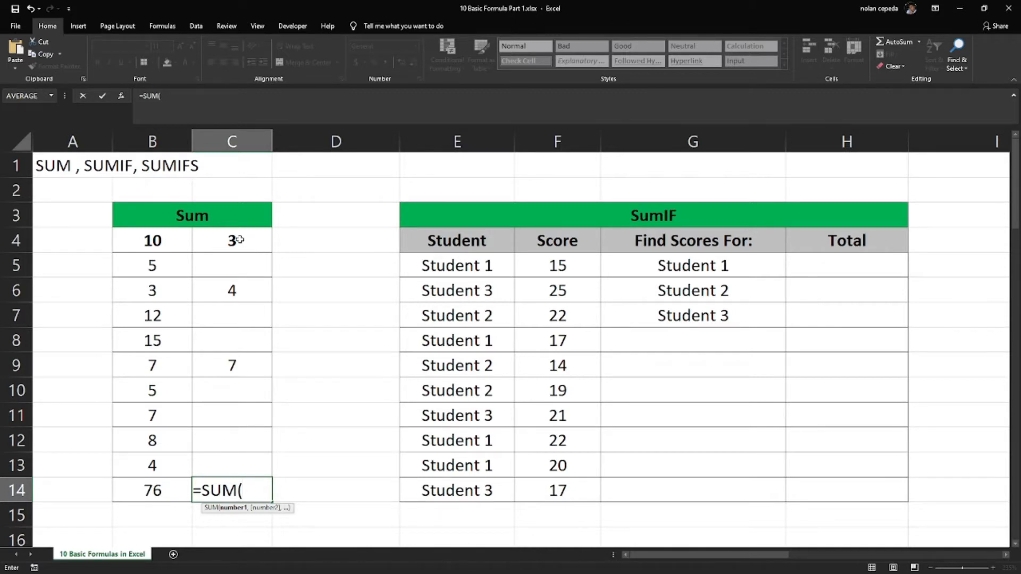
{"action": "left_click", "coordinate": [240, 240]}
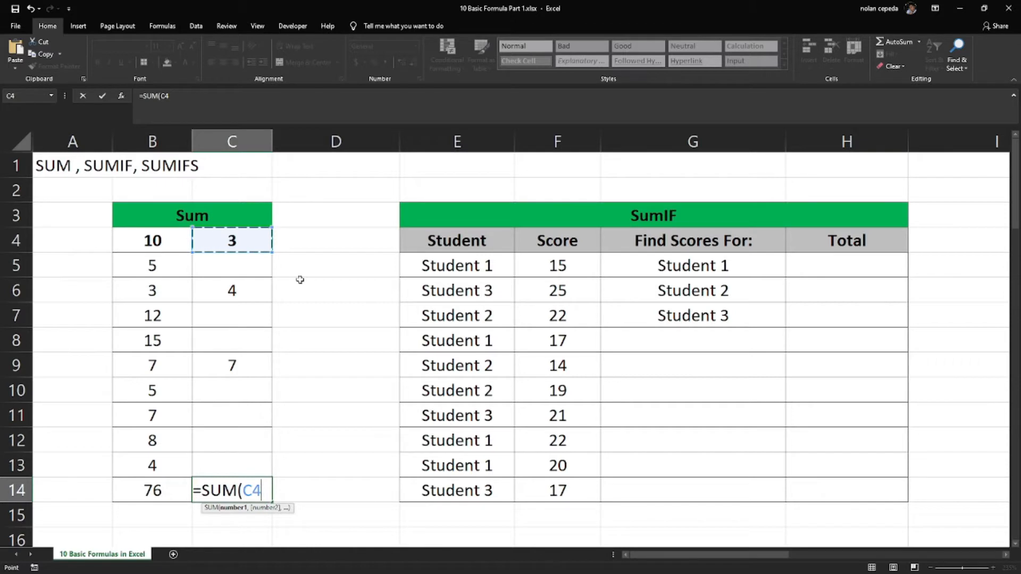
{"action": "type", "text": ","}
{"action": "left_click", "coordinate": [245, 290]}
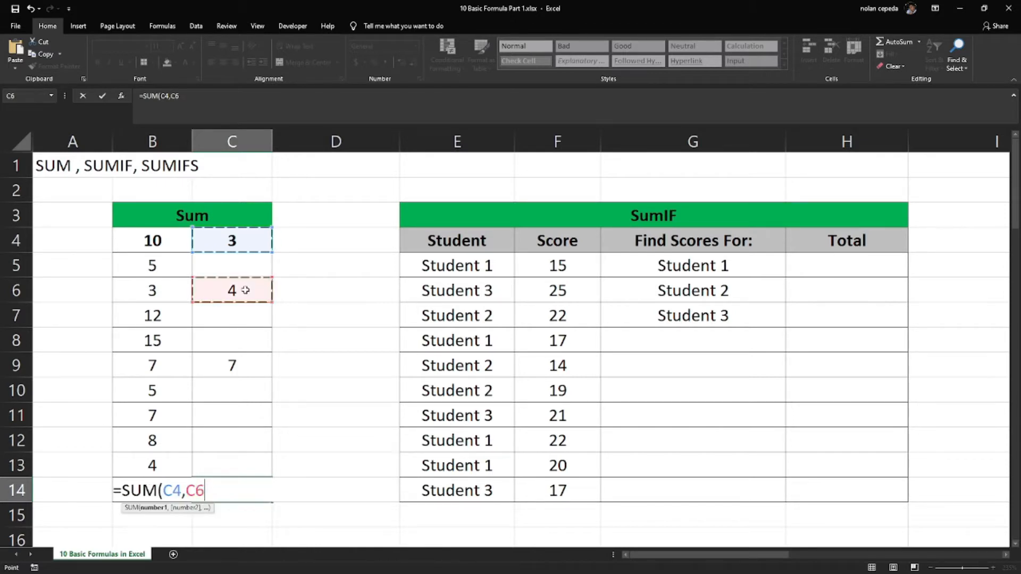
{"action": "type", "text": ","}
{"action": "left_click", "coordinate": [256, 366]}
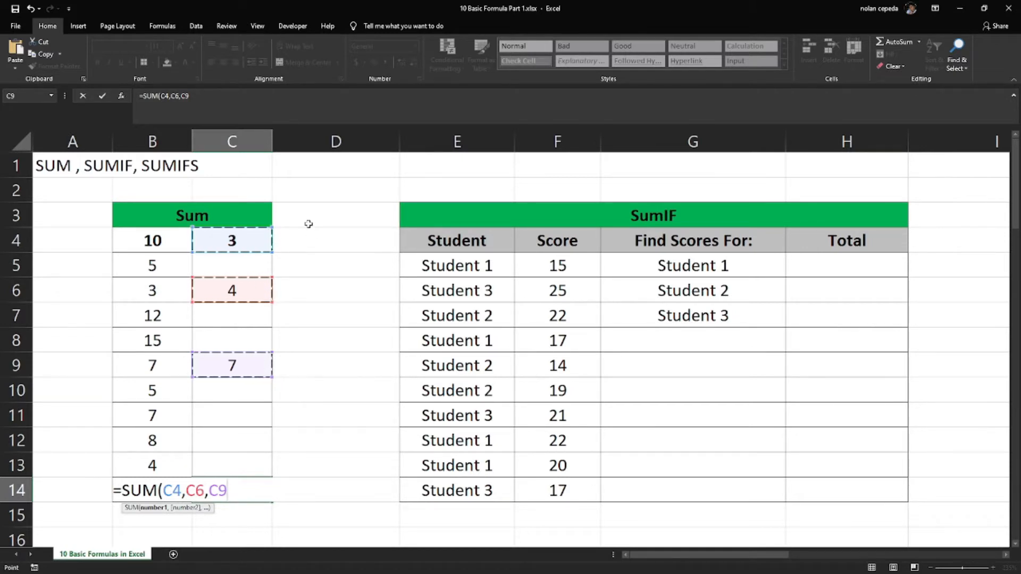
{"action": "type", "text": ")"}
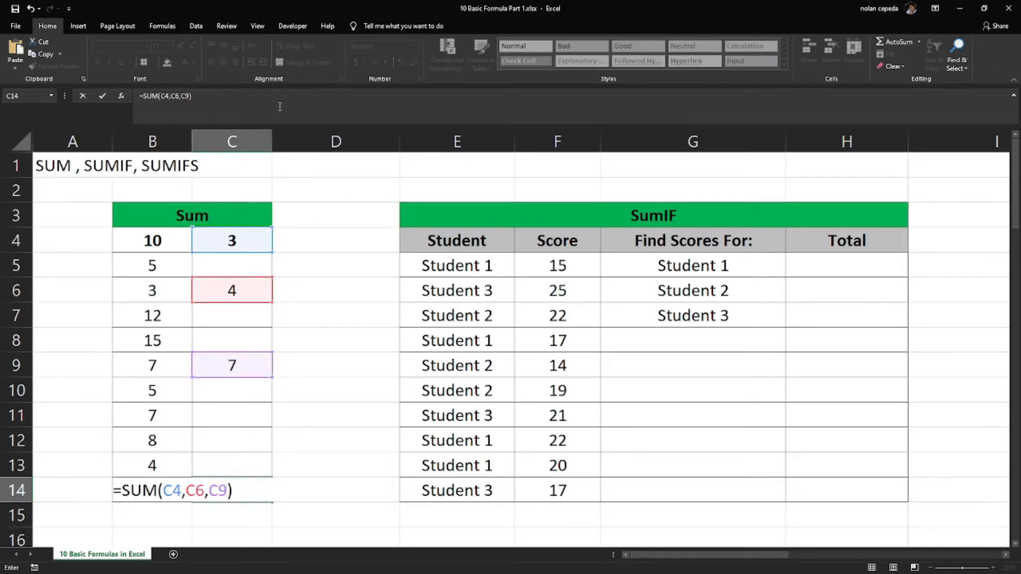
{"action": "key", "text": "Return"}
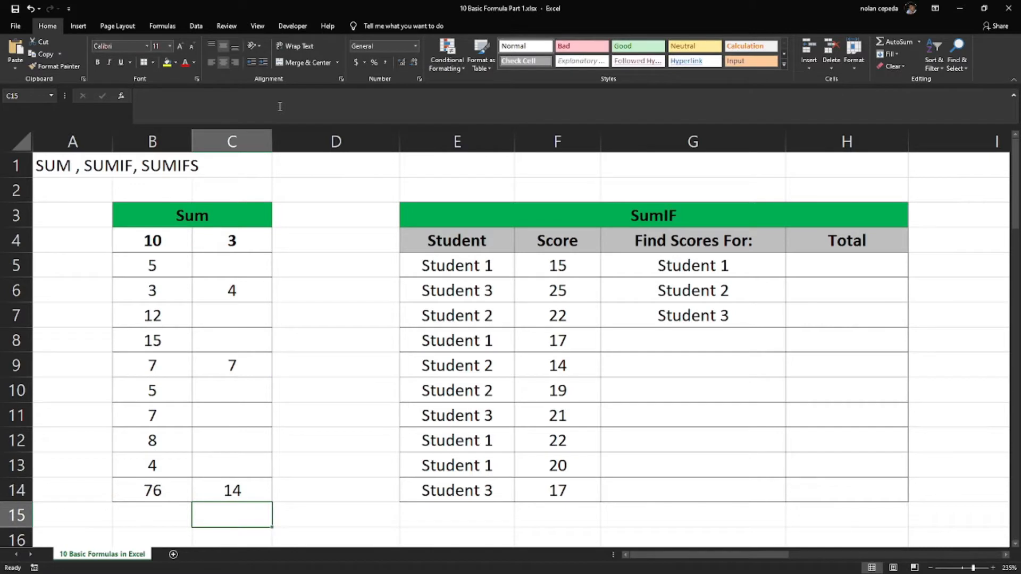
{"action": "left_click", "coordinate": [243, 489]}
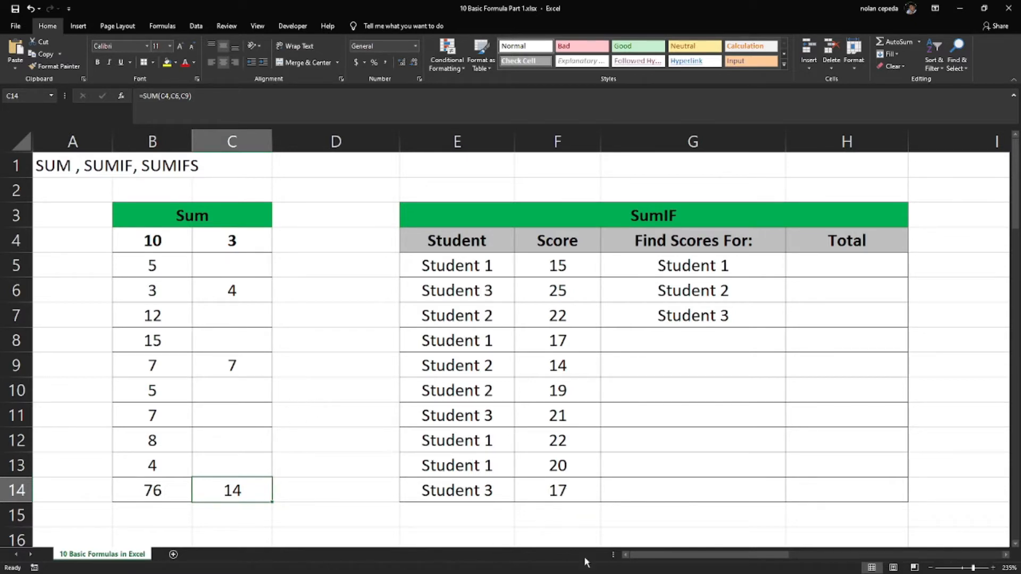
Examine the SumIF table's student, score and Find Scores For columns, ending on Student 1's Total cell H5
{"action": "left_click_drag", "start_coordinate": [650, 561], "coordinate": [676, 563]}
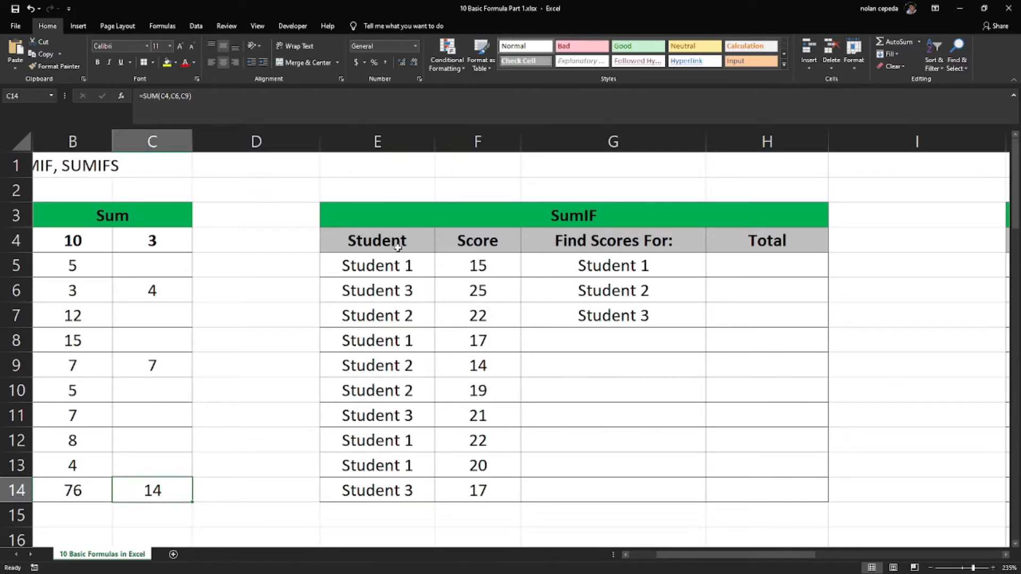
{"action": "left_click_drag", "start_coordinate": [391, 263], "coordinate": [407, 474]}
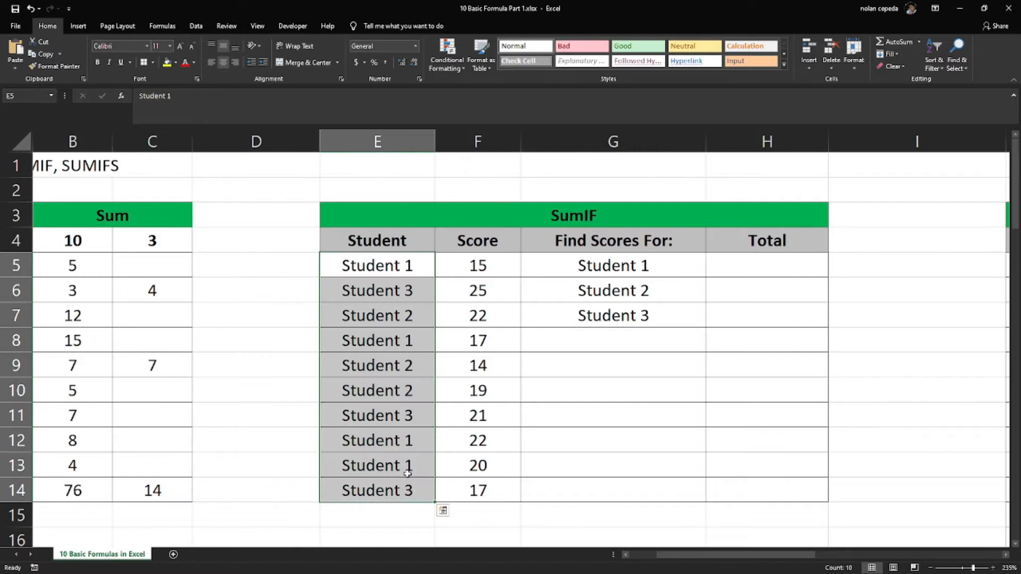
{"action": "left_click", "coordinate": [396, 269]}
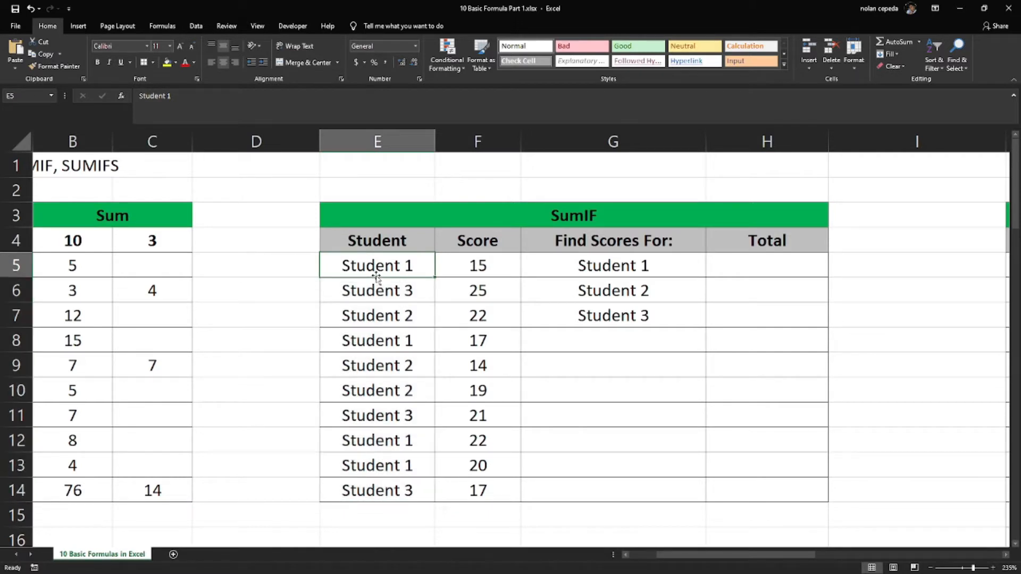
{"action": "left_click", "coordinate": [469, 264]}
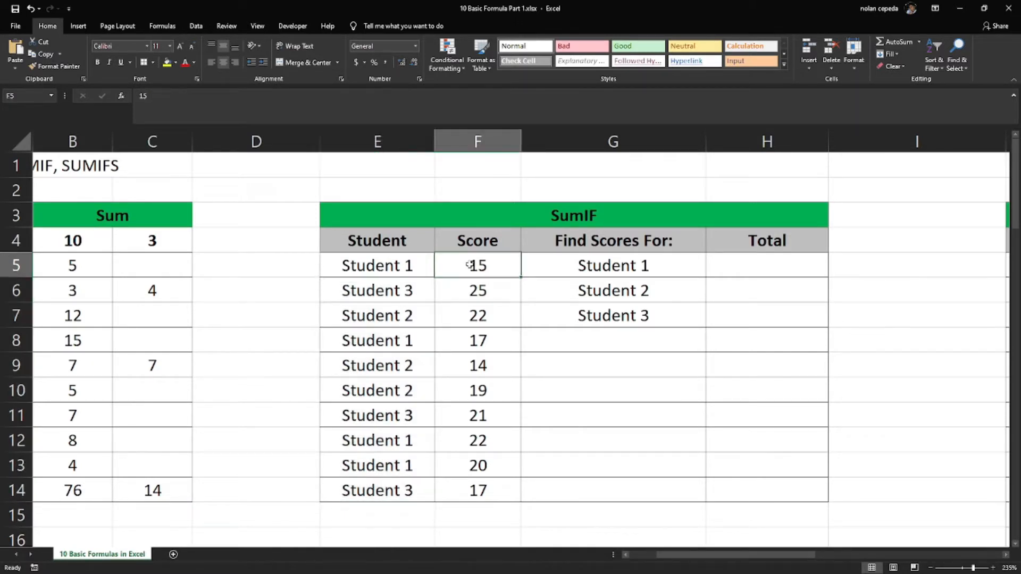
{"action": "left_click_drag", "start_coordinate": [469, 264], "coordinate": [463, 488]}
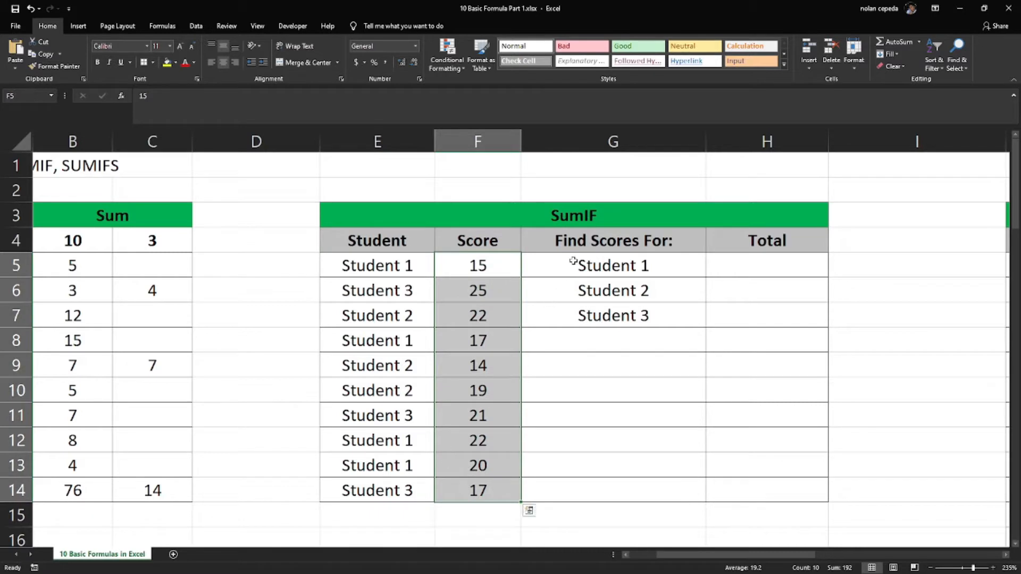
{"action": "left_click", "coordinate": [601, 136]}
{"action": "left_click", "coordinate": [554, 248]}
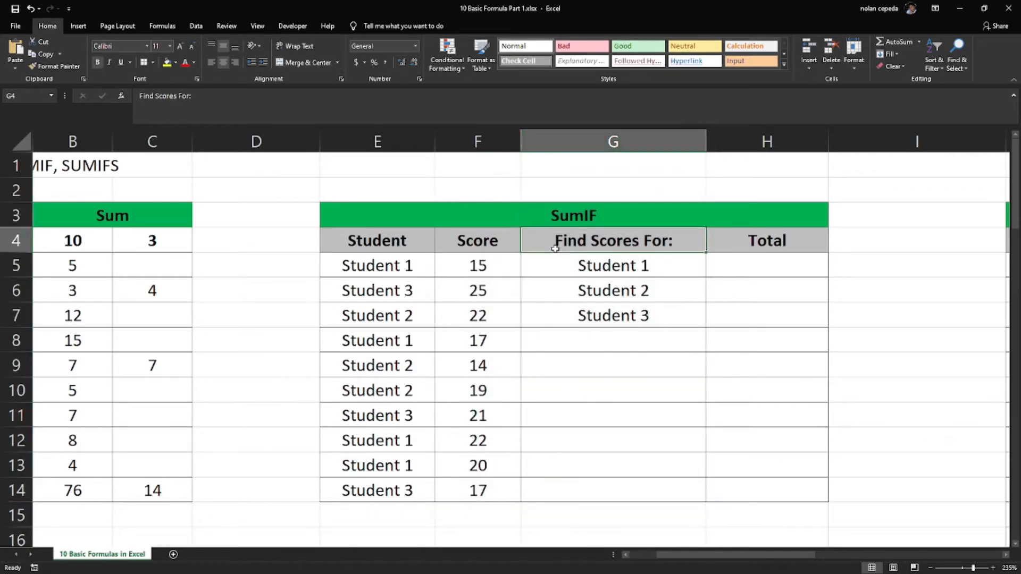
{"action": "left_click", "coordinate": [642, 266]}
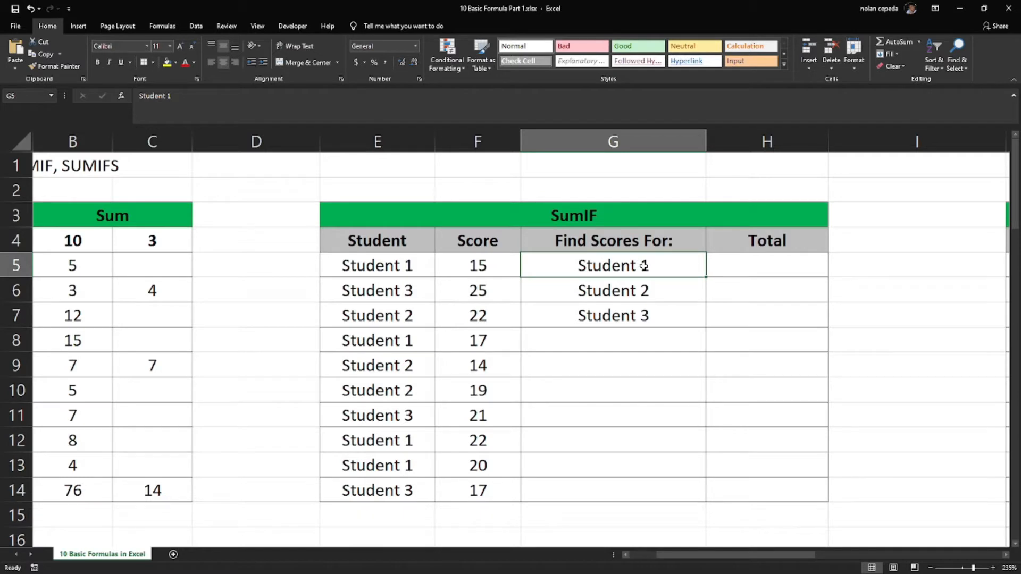
{"action": "left_click", "coordinate": [729, 267]}
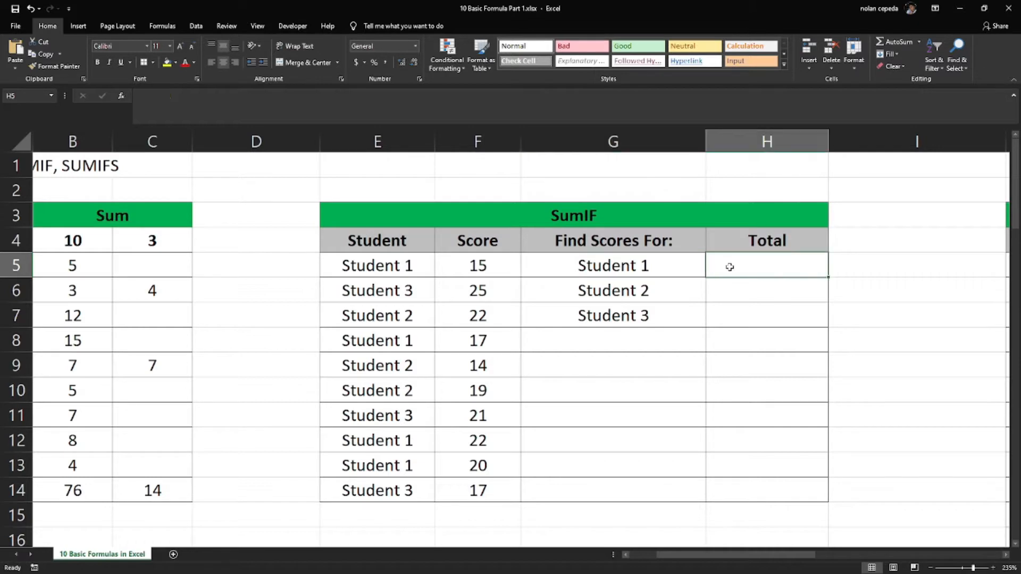
{"action": "left_click", "coordinate": [664, 266]}
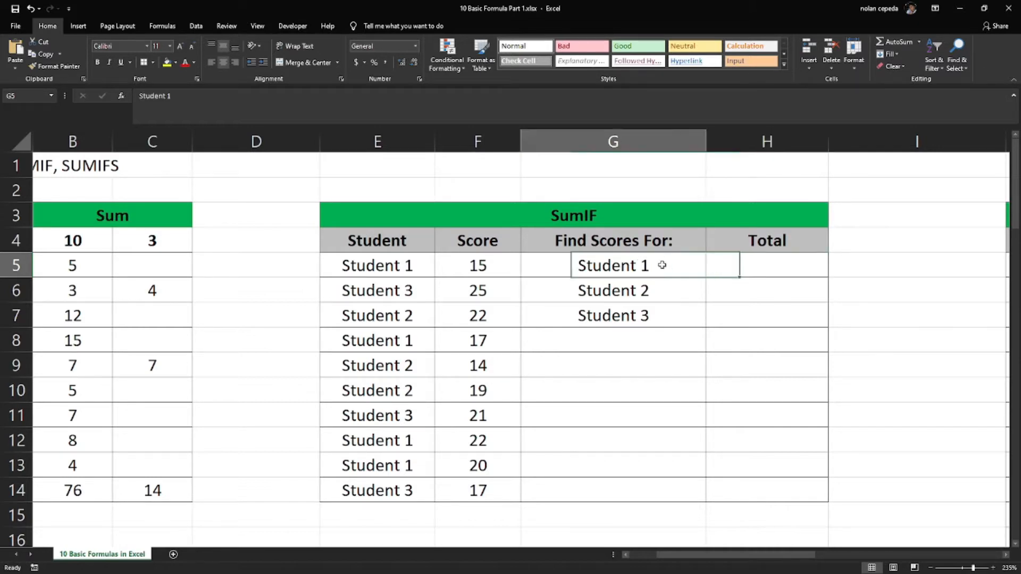
{"action": "left_click_drag", "start_coordinate": [394, 263], "coordinate": [482, 485]}
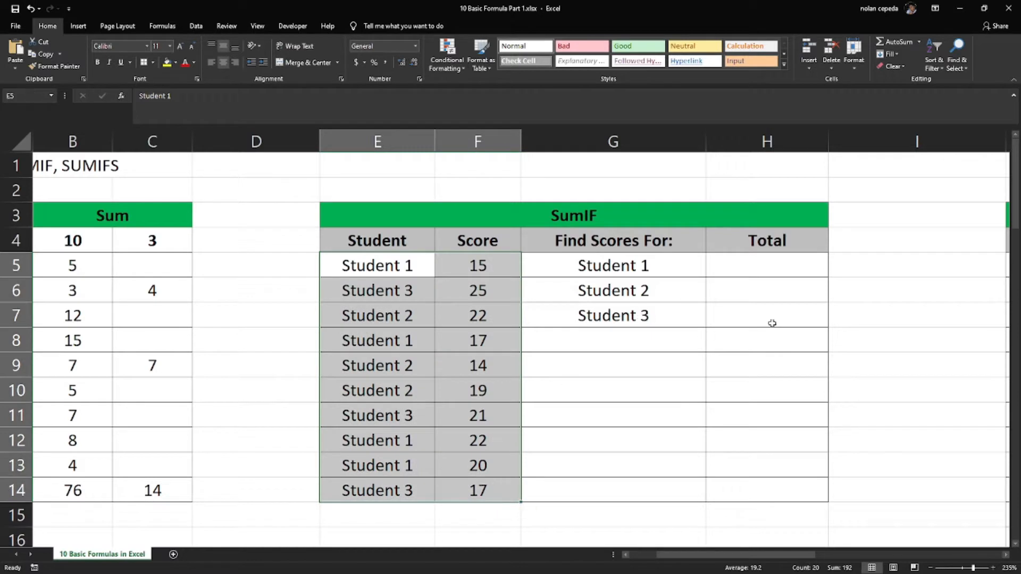
{"action": "left_click", "coordinate": [778, 270]}
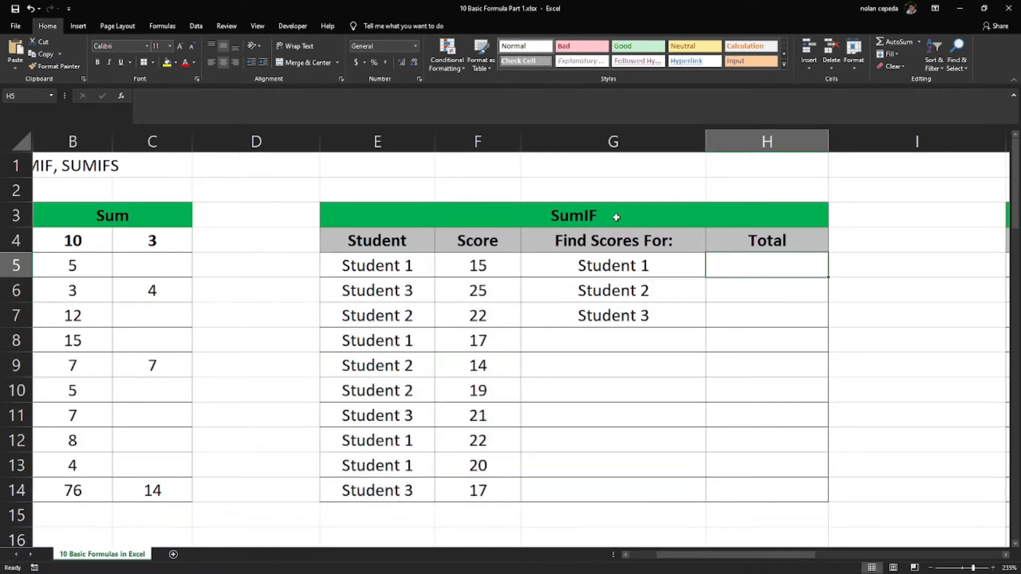
Total Student 1's scores in cell H5 with =SUMIF(E5:E14,G5,F5:F14), and check the formula against the Score column
{"action": "type", "text": "="}
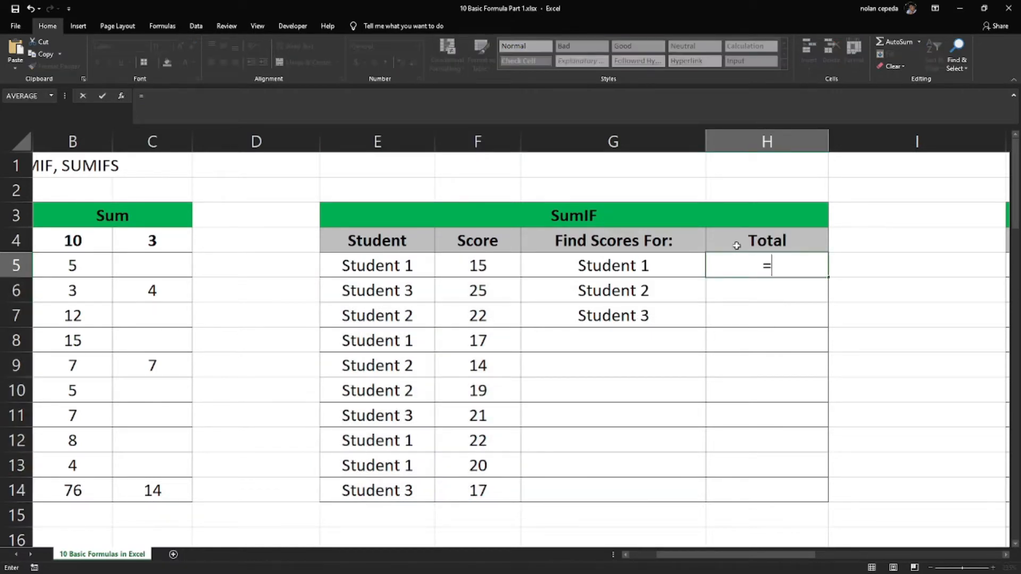
{"action": "type", "text": "sumif"}
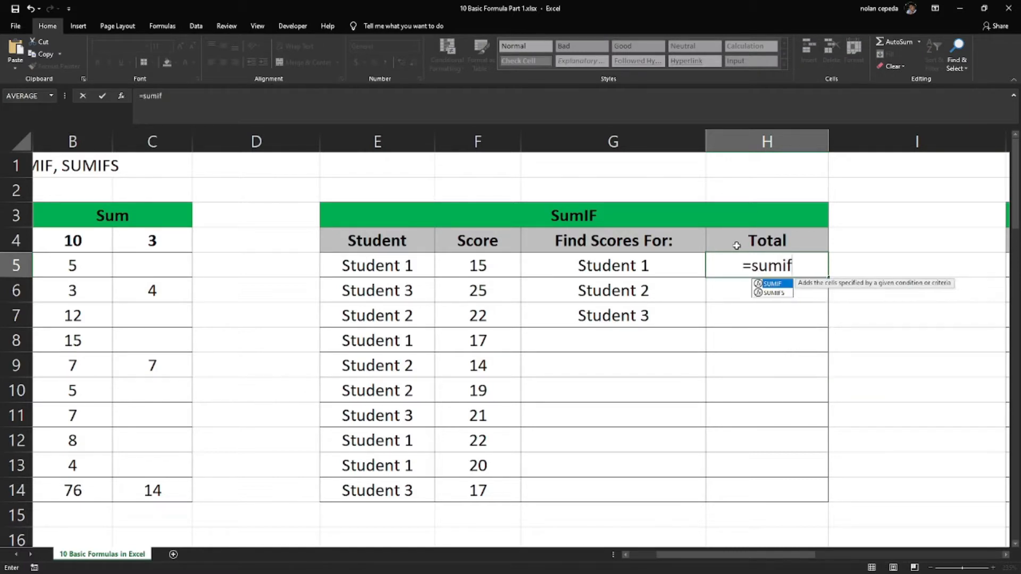
{"action": "double_click", "coordinate": [783, 285]}
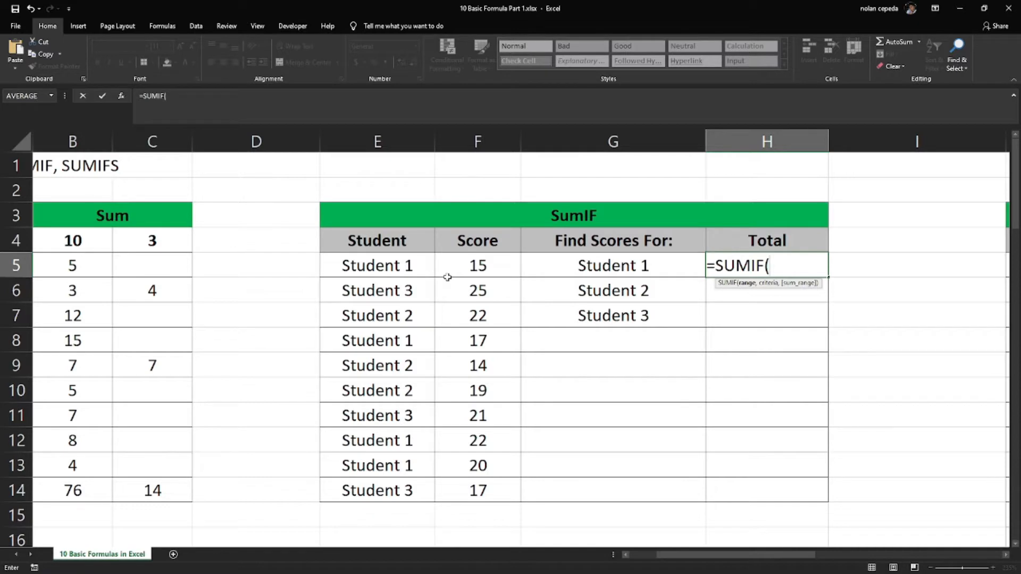
{"action": "left_click", "coordinate": [401, 265]}
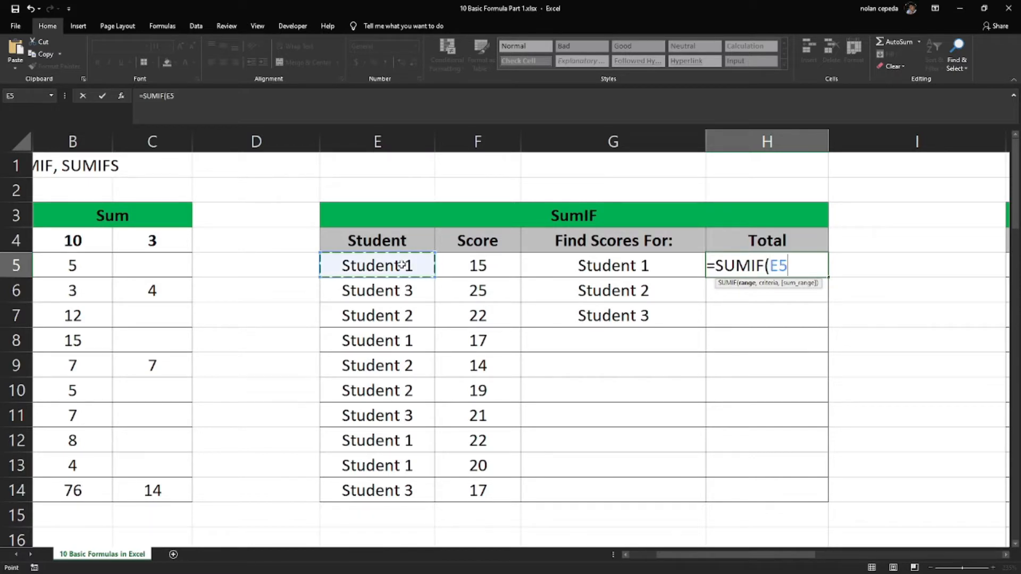
{"action": "left_click_drag", "start_coordinate": [402, 265], "coordinate": [403, 487]}
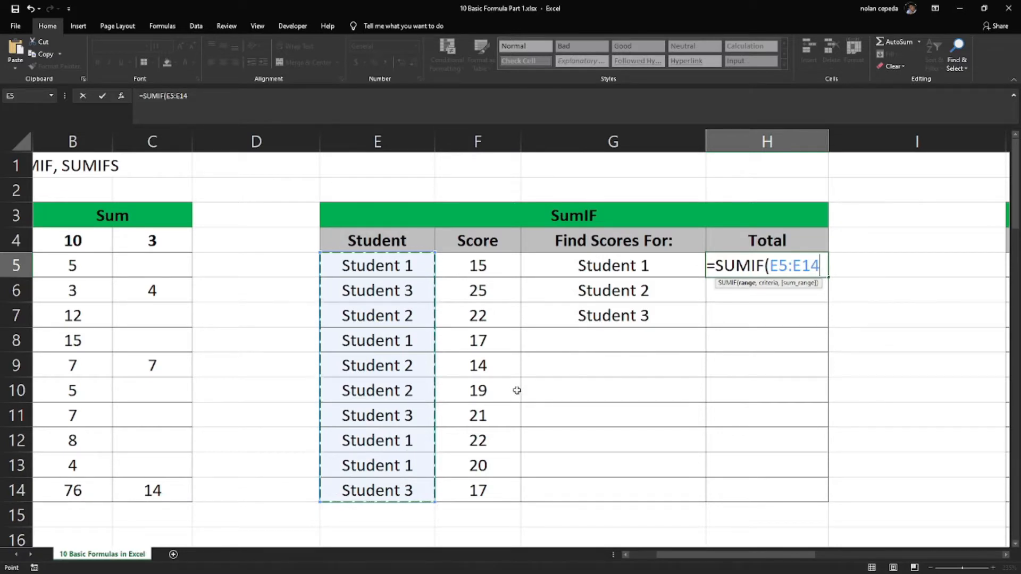
{"action": "type", "text": ","}
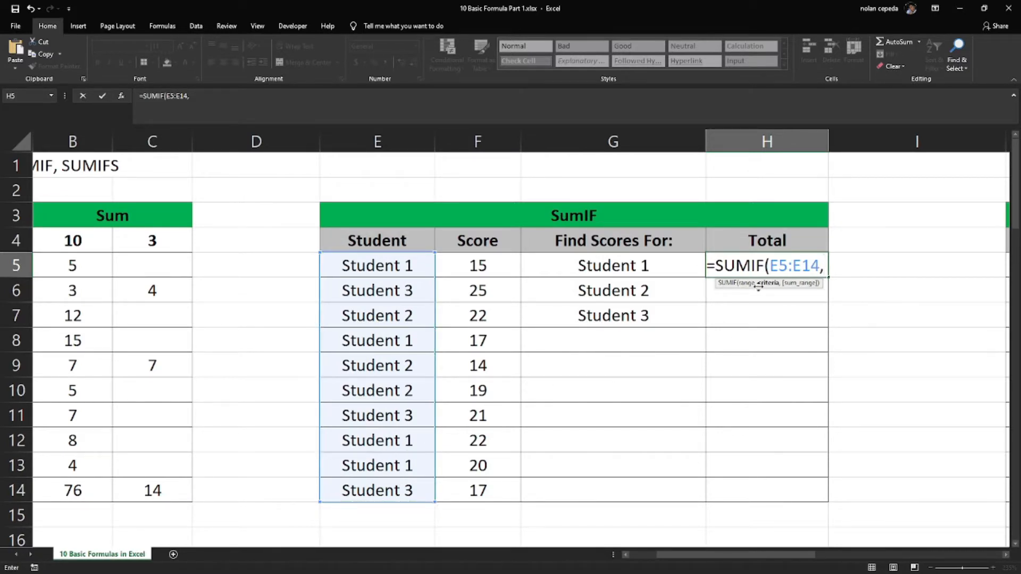
{"action": "left_click", "coordinate": [588, 266]}
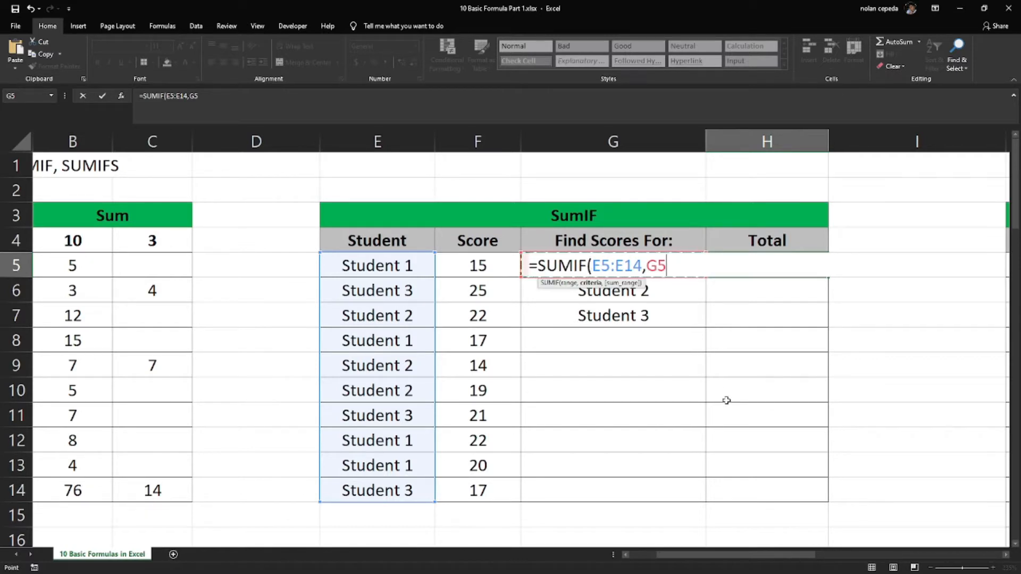
{"action": "type", "text": ","}
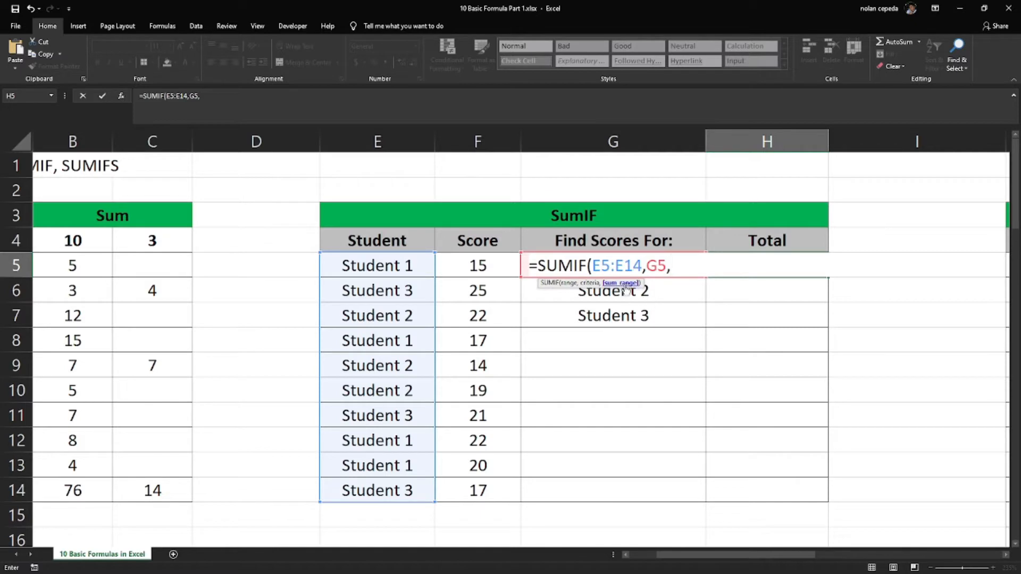
{"action": "left_click", "coordinate": [486, 265]}
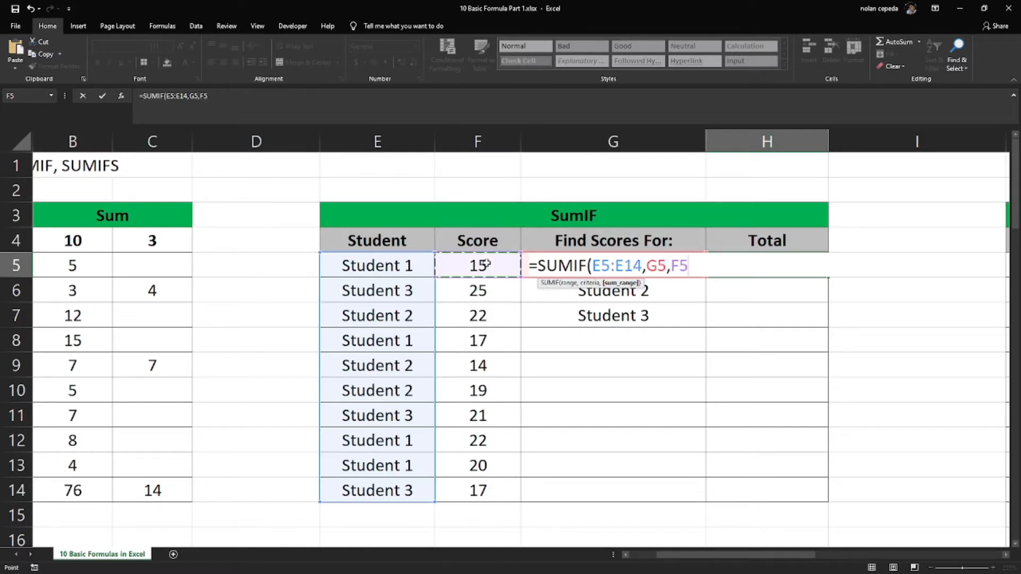
{"action": "left_click_drag", "start_coordinate": [485, 263], "coordinate": [479, 499]}
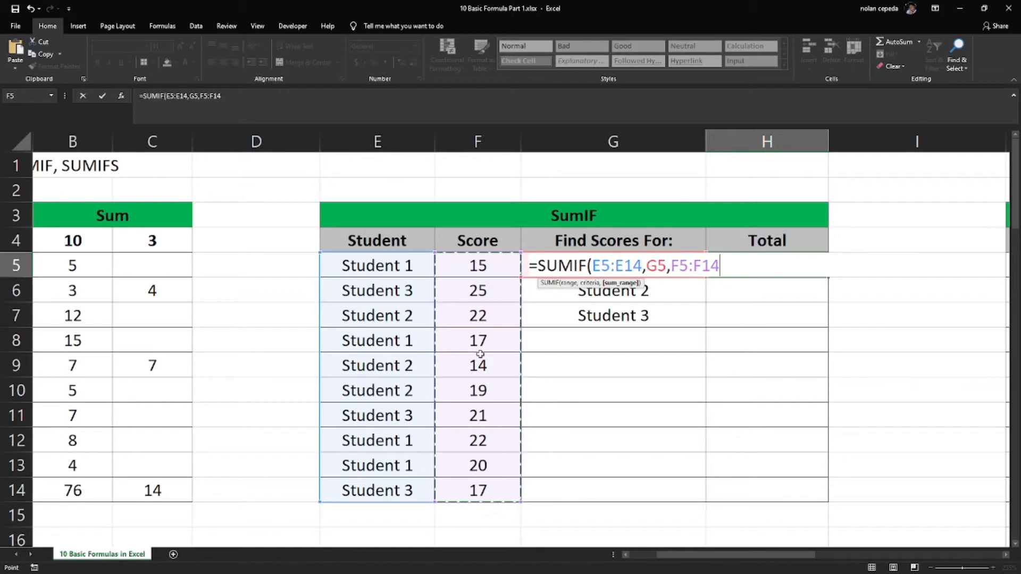
{"action": "type", "text": ")"}
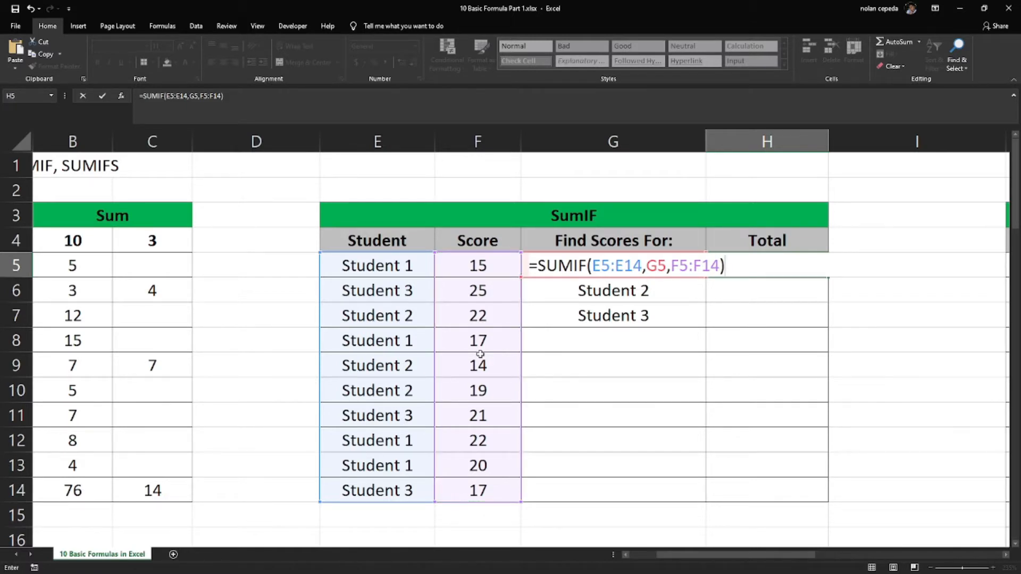
{"action": "key", "text": "Return"}
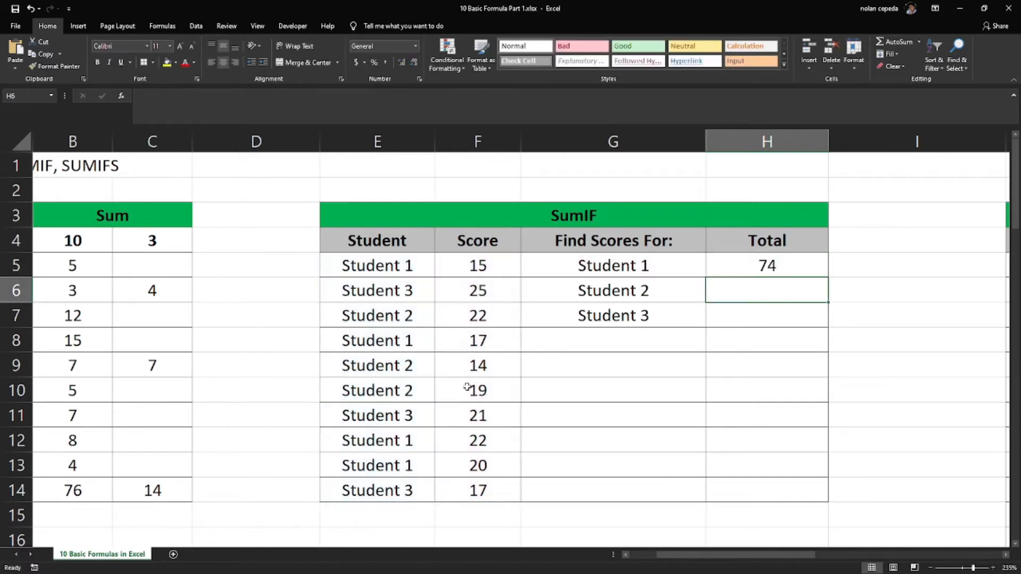
{"action": "left_click", "coordinate": [761, 266]}
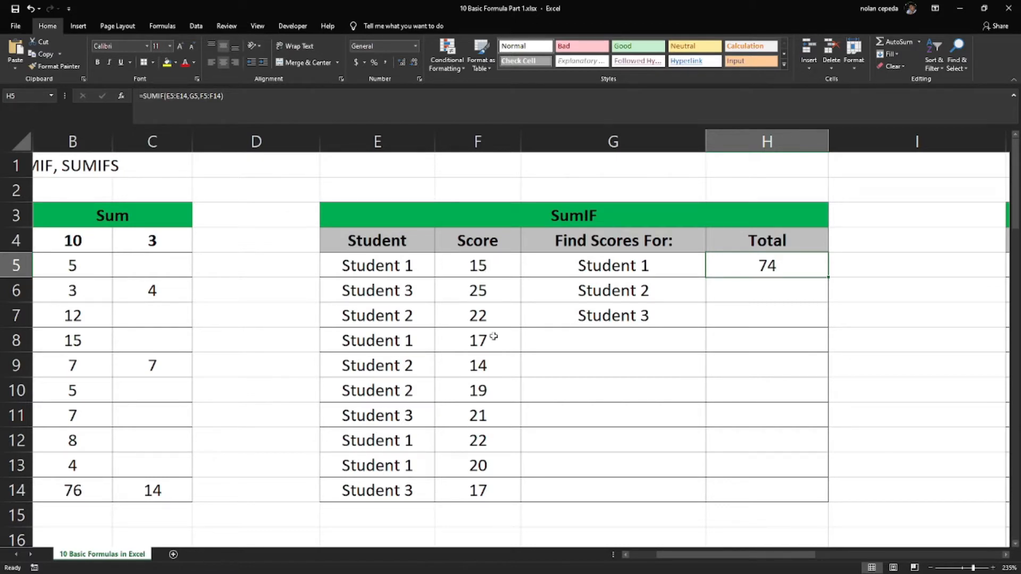
{"action": "left_click", "coordinate": [479, 141]}
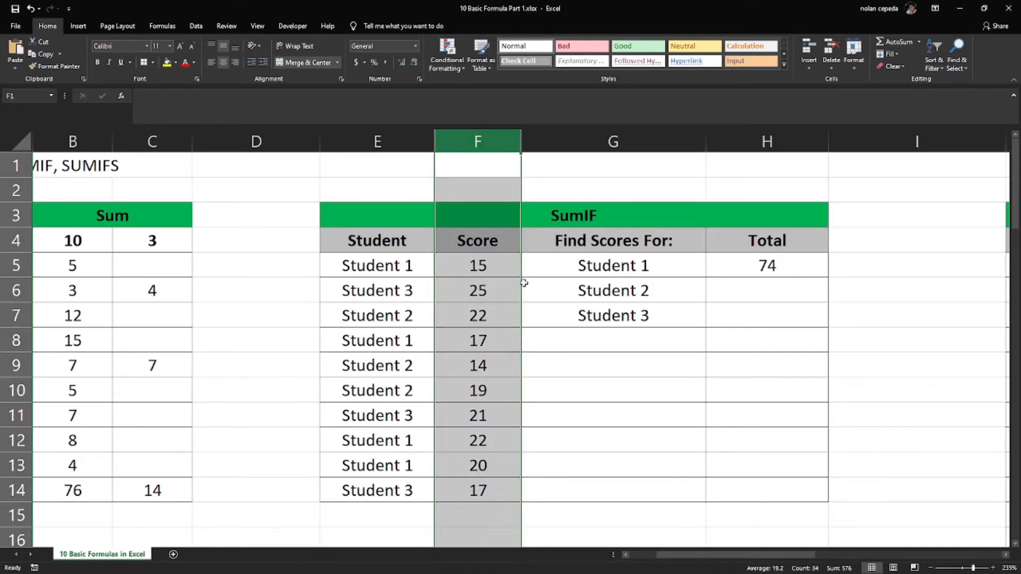
Total Student 2's scores in cell H6 with =SUMIF(E5:E14,G6,F5:F14)
{"action": "left_click", "coordinate": [748, 288]}
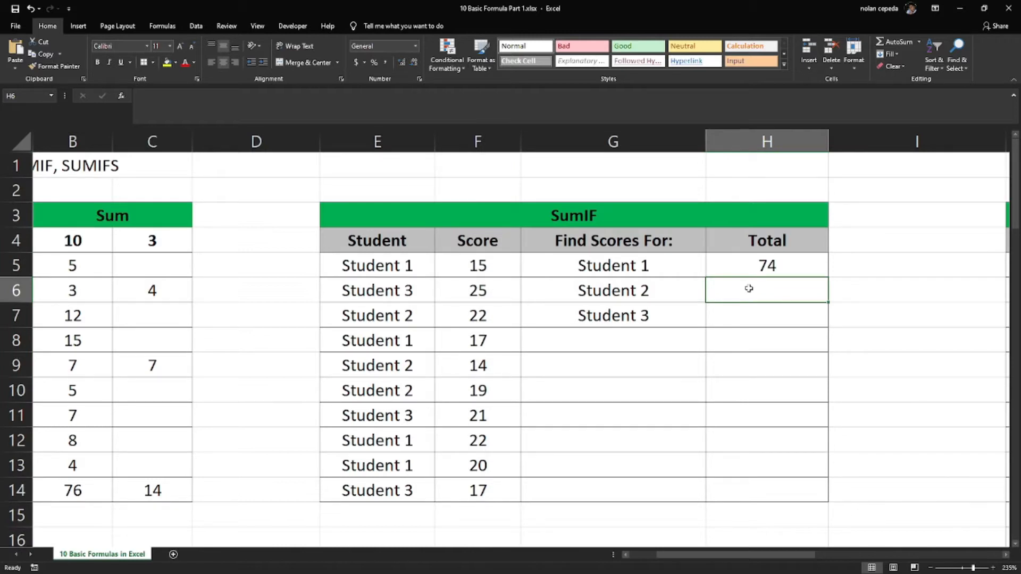
{"action": "type", "text": "=s"}
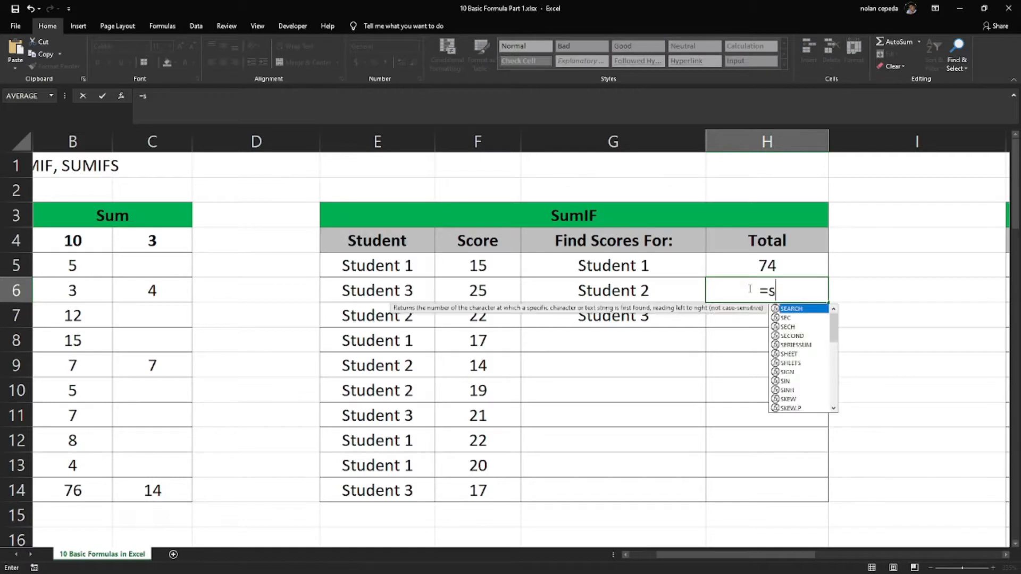
{"action": "type", "text": "umif"}
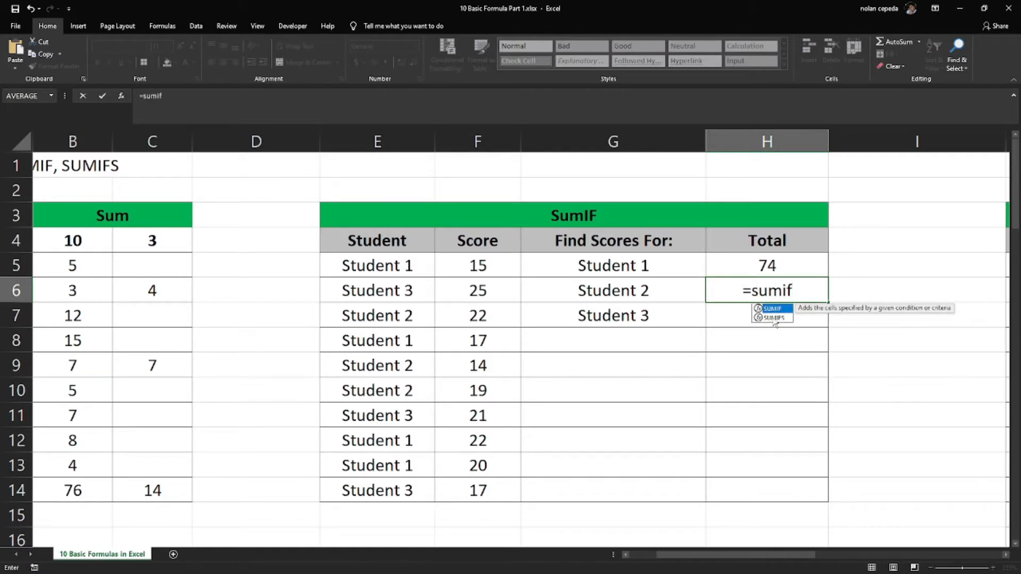
{"action": "key", "text": "Tab"}
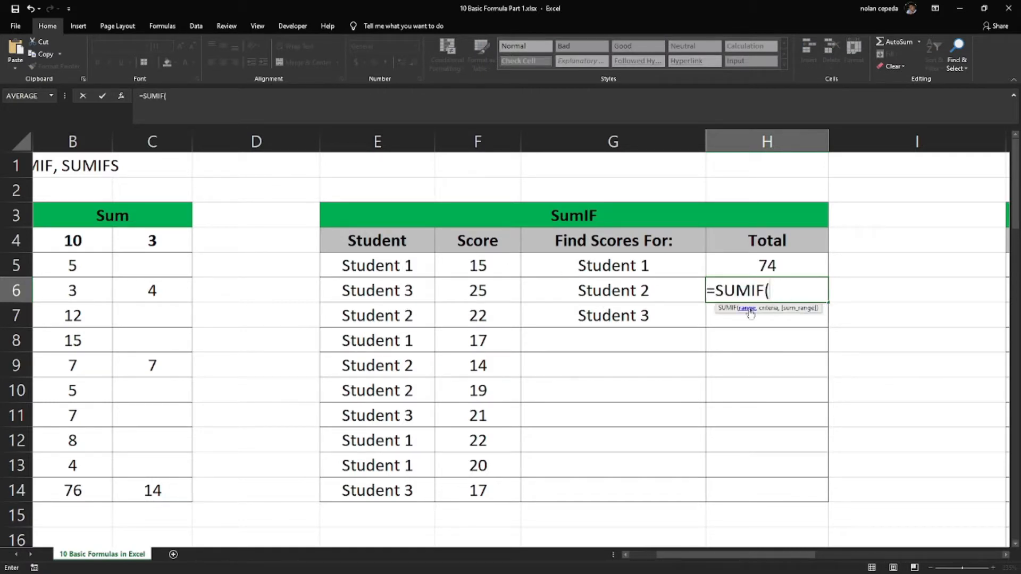
{"action": "left_click_drag", "start_coordinate": [394, 274], "coordinate": [380, 492]}
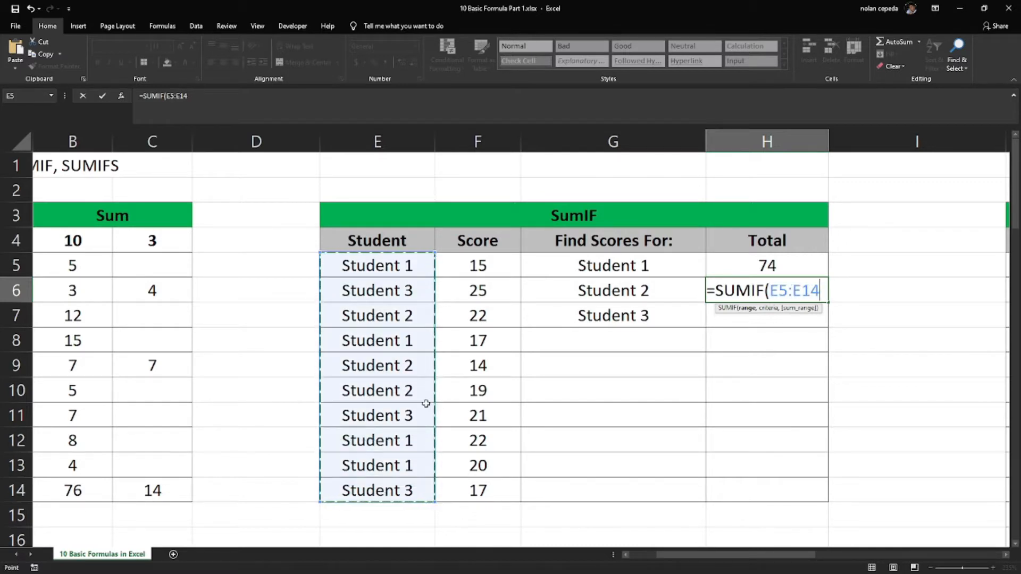
{"action": "type", "text": ","}
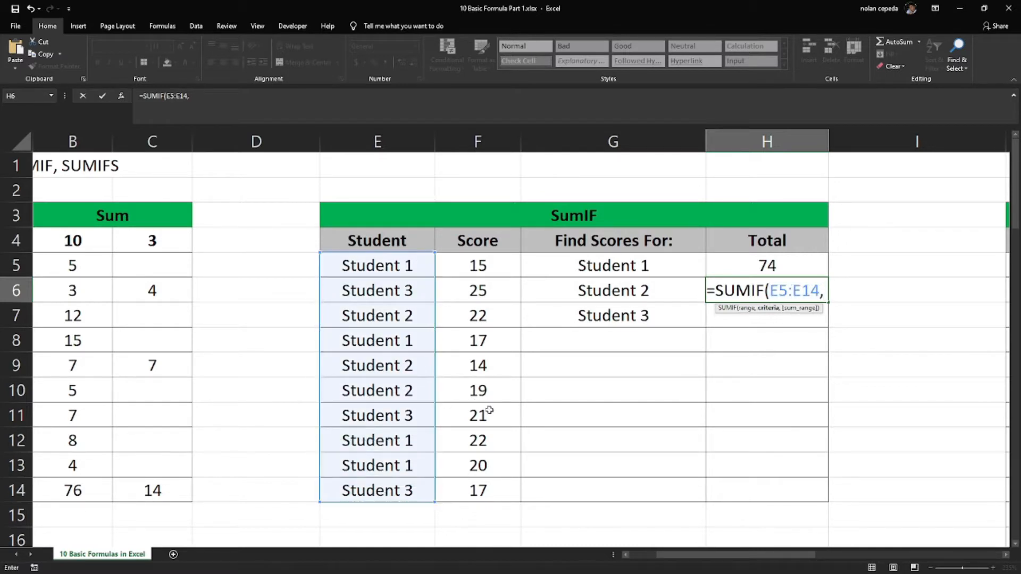
{"action": "left_click", "coordinate": [596, 289]}
{"action": "type", "text": ","}
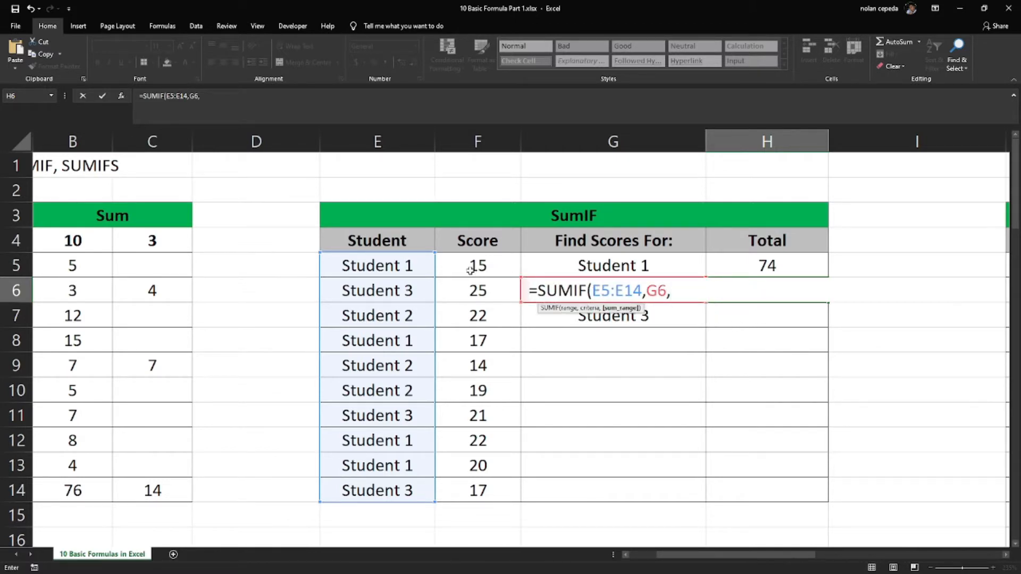
{"action": "left_click_drag", "start_coordinate": [478, 267], "coordinate": [491, 481]}
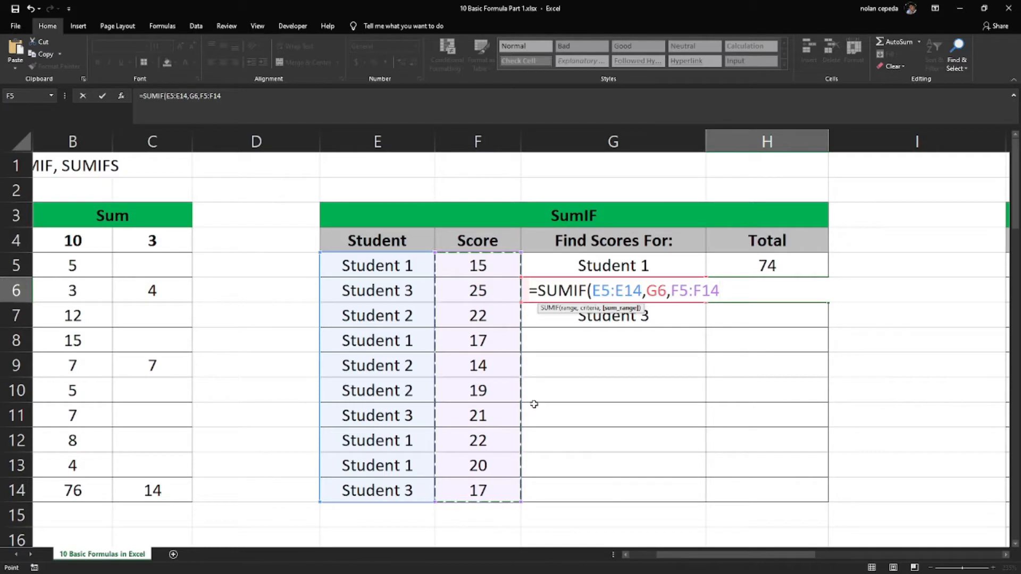
{"action": "type", "text": ")"}
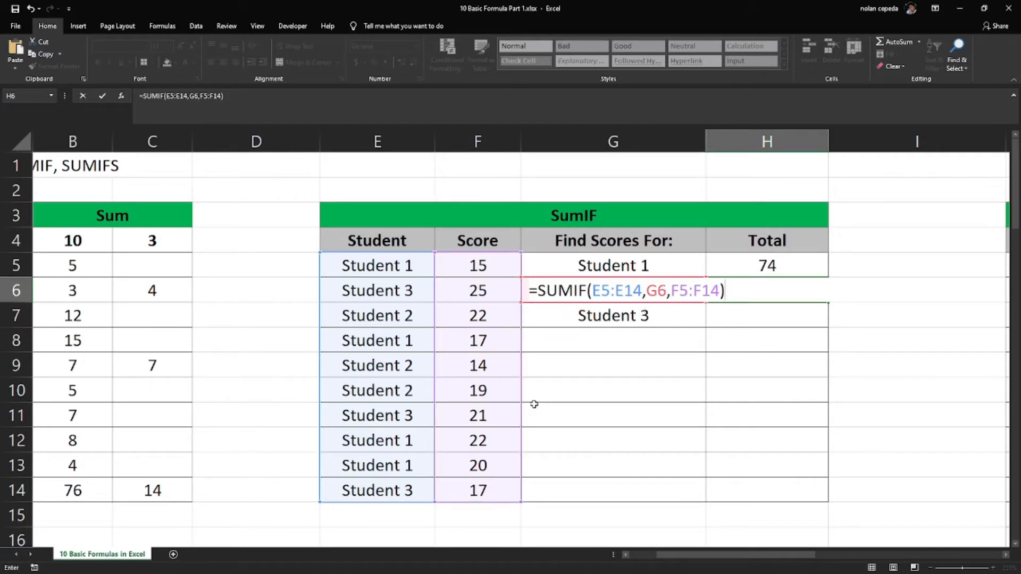
{"action": "key", "text": "Return"}
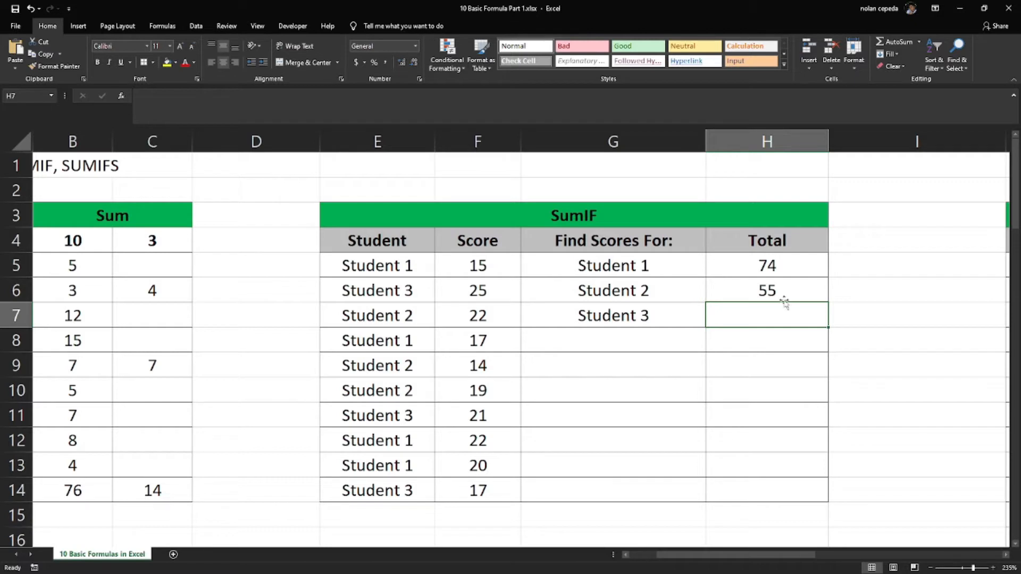
Total Student 3's scores in cell H7 with =SUMIF(E5:E14,G7,F5:F14)
{"action": "type", "text": "="}
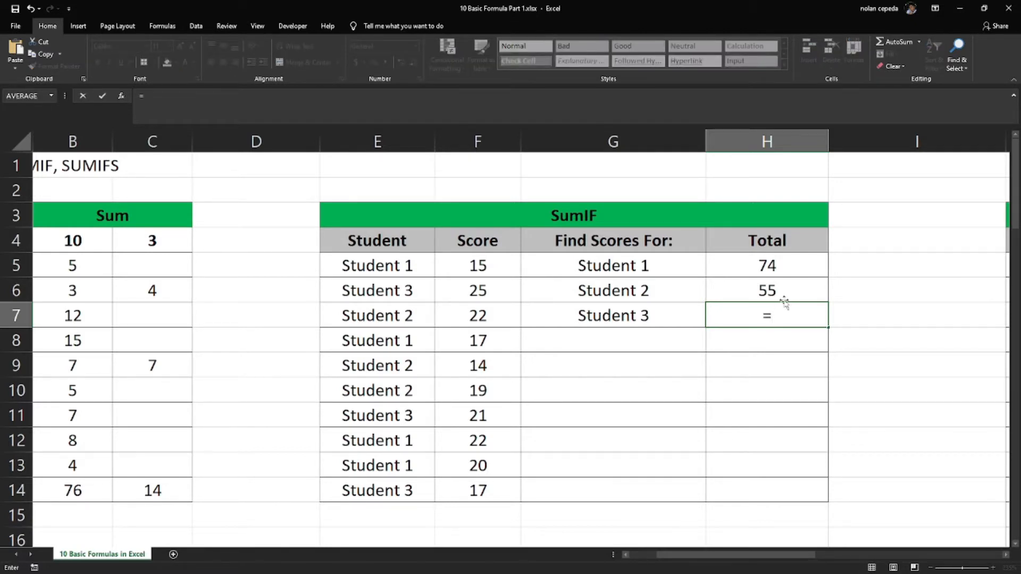
{"action": "type", "text": "sumif"}
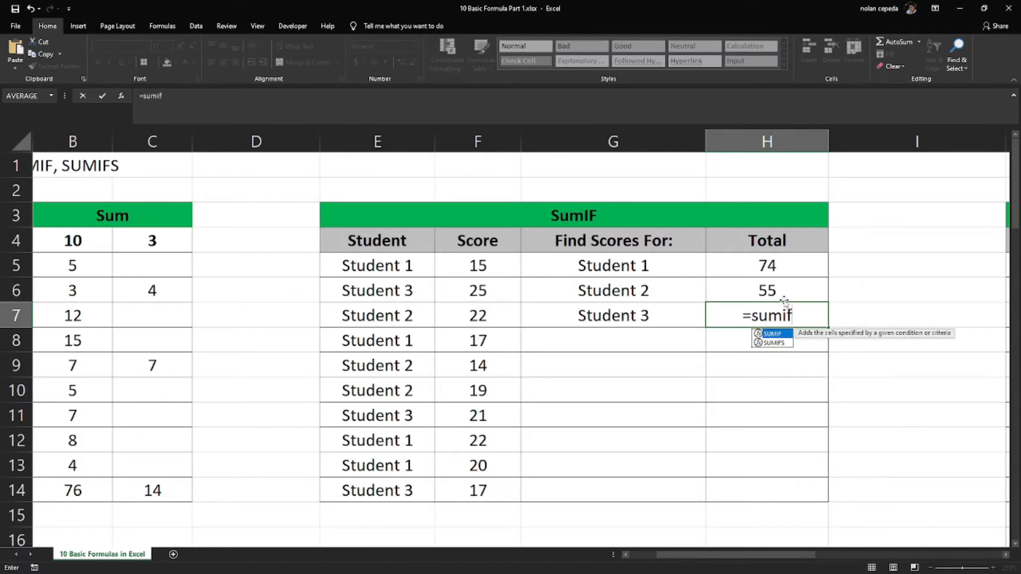
{"action": "double_click", "coordinate": [784, 335]}
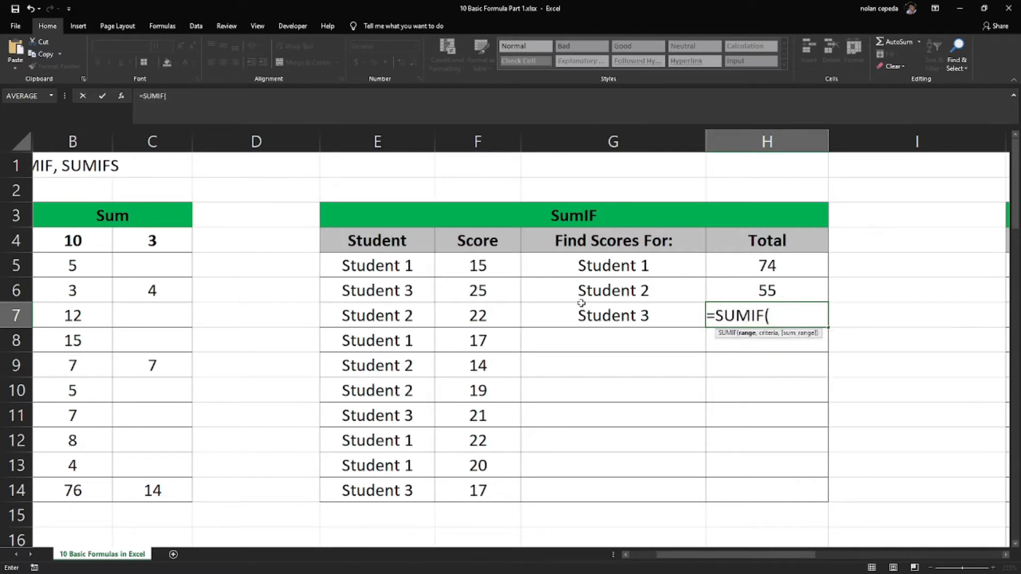
{"action": "left_click_drag", "start_coordinate": [407, 266], "coordinate": [388, 486]}
{"action": "type", "text": ","}
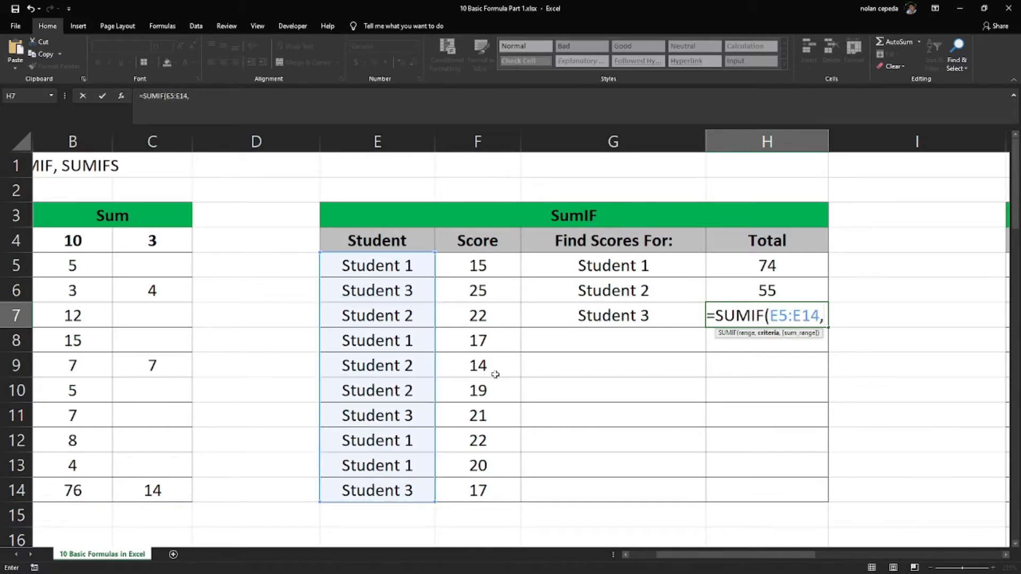
{"action": "left_click", "coordinate": [600, 318]}
{"action": "type", "text": ","}
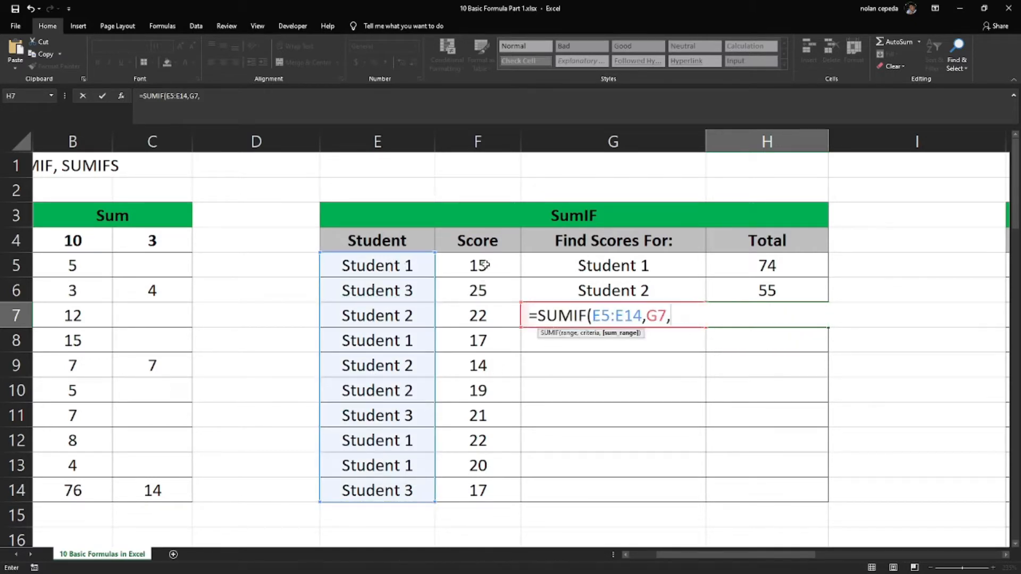
{"action": "left_click_drag", "start_coordinate": [479, 265], "coordinate": [471, 485]}
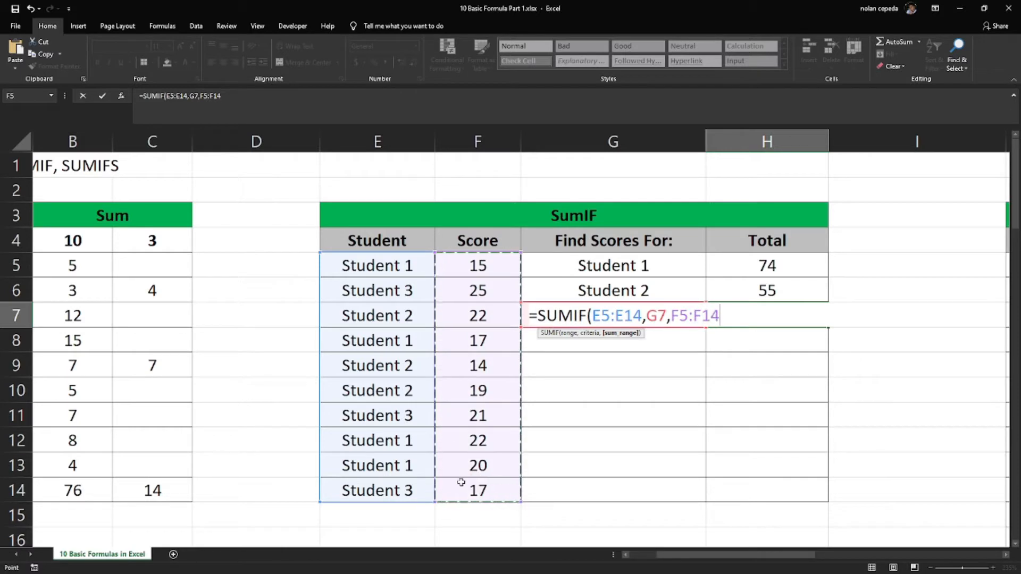
{"action": "key", "text": "Return"}
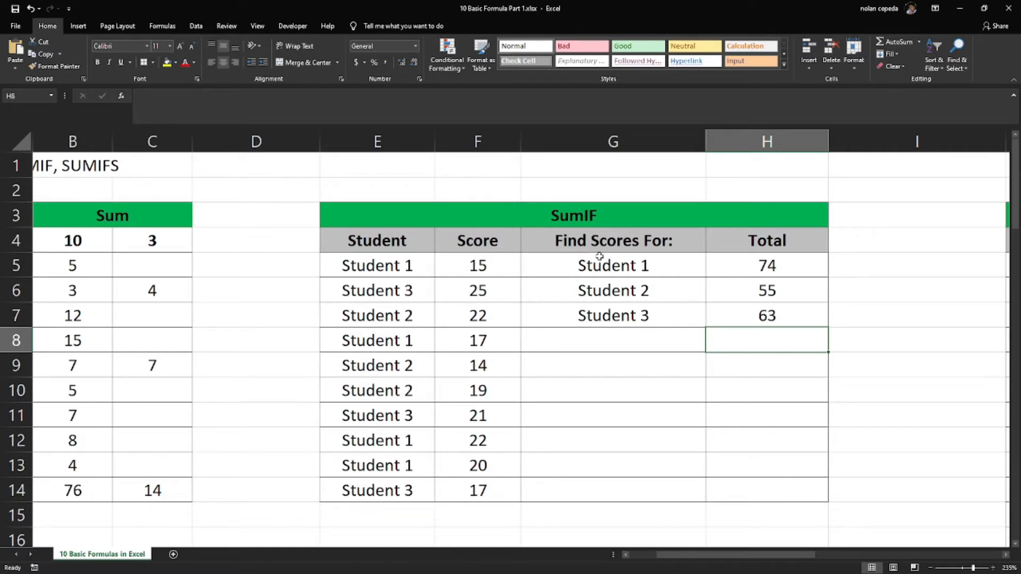
Review the SumIF totals of Student 1 and Student 2 against their entries in the Find Scores For column
{"action": "left_click_drag", "start_coordinate": [760, 270], "coordinate": [690, 260]}
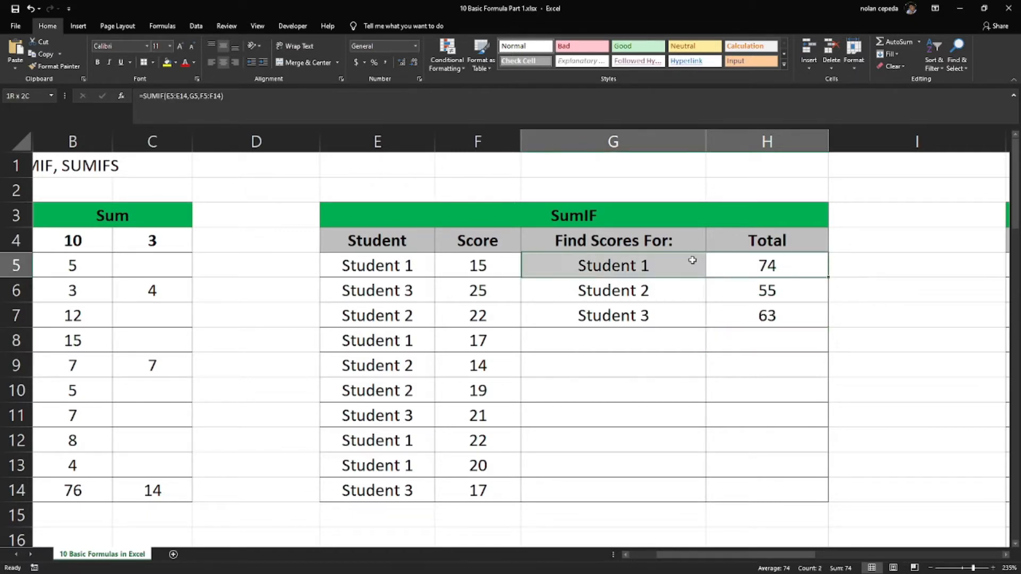
{"action": "left_click", "coordinate": [751, 293]}
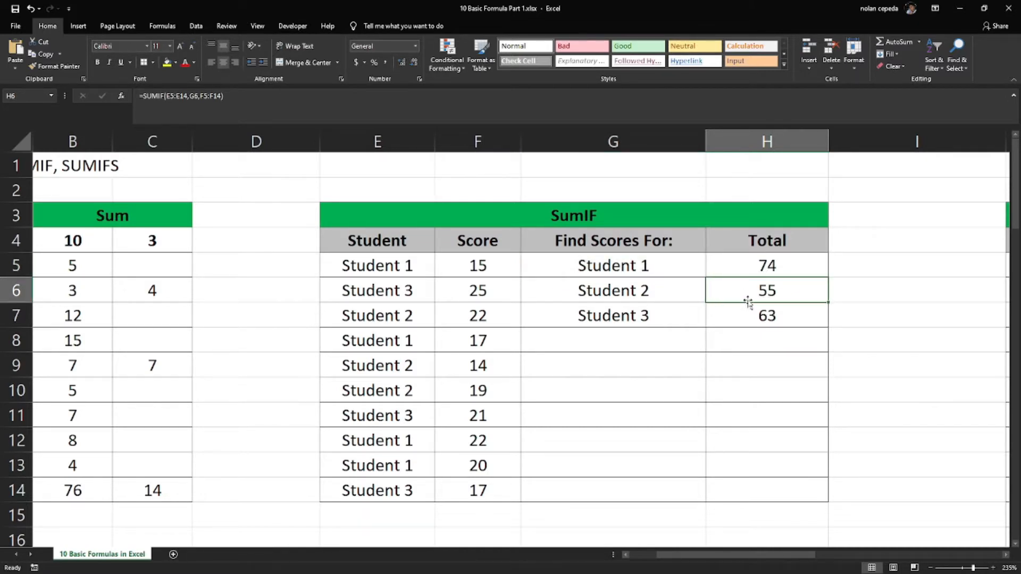
{"action": "left_click", "coordinate": [693, 291]}
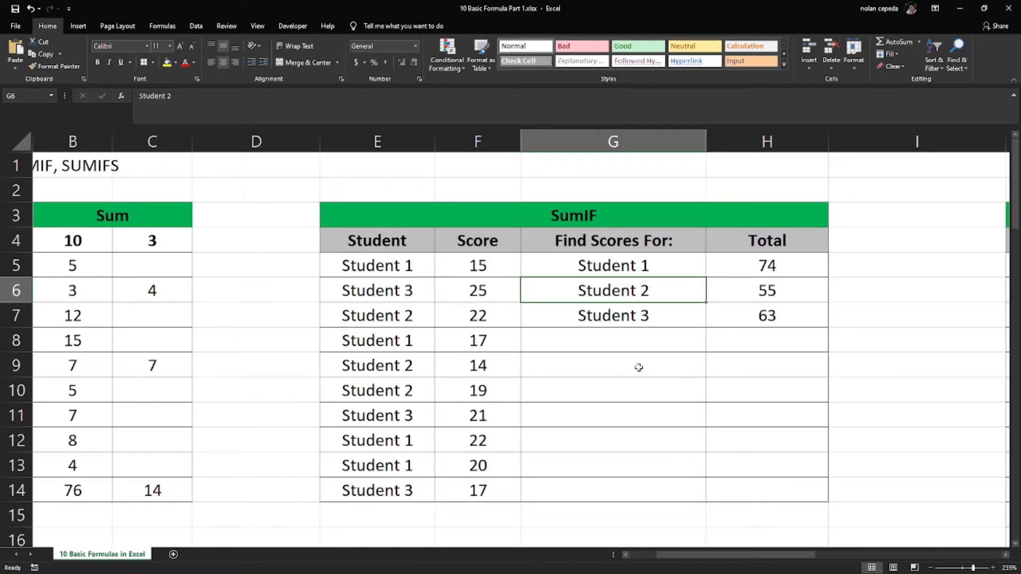
Bring the whole SumIFS table in columns J to N into view
{"action": "left_click_drag", "start_coordinate": [673, 557], "coordinate": [866, 557]}
{"action": "left_click", "coordinate": [1016, 544]}
{"action": "left_click", "coordinate": [1016, 544]}
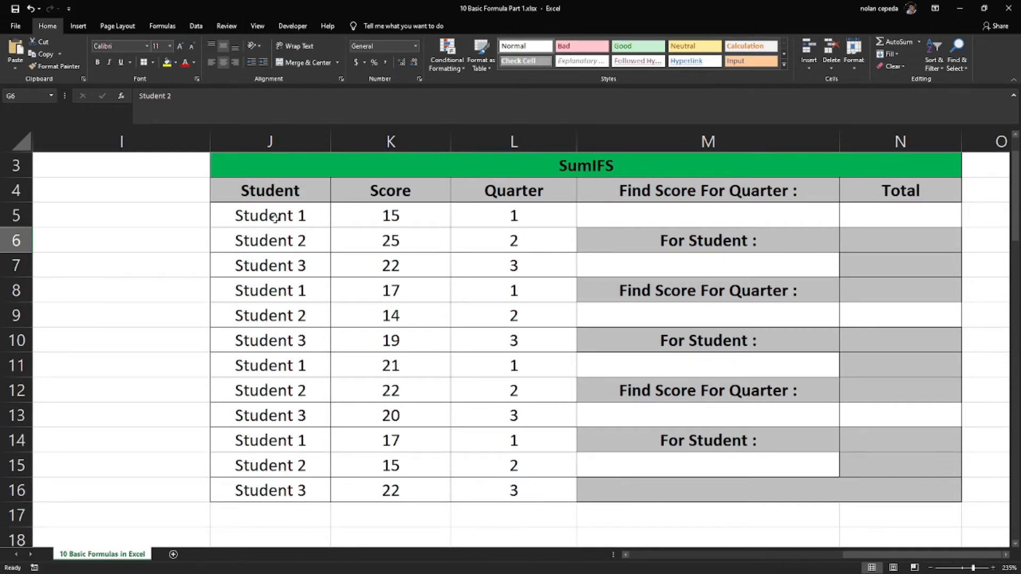
Enter 1 in cell M5 as the first quarter to find scores for
{"action": "left_click", "coordinate": [738, 216]}
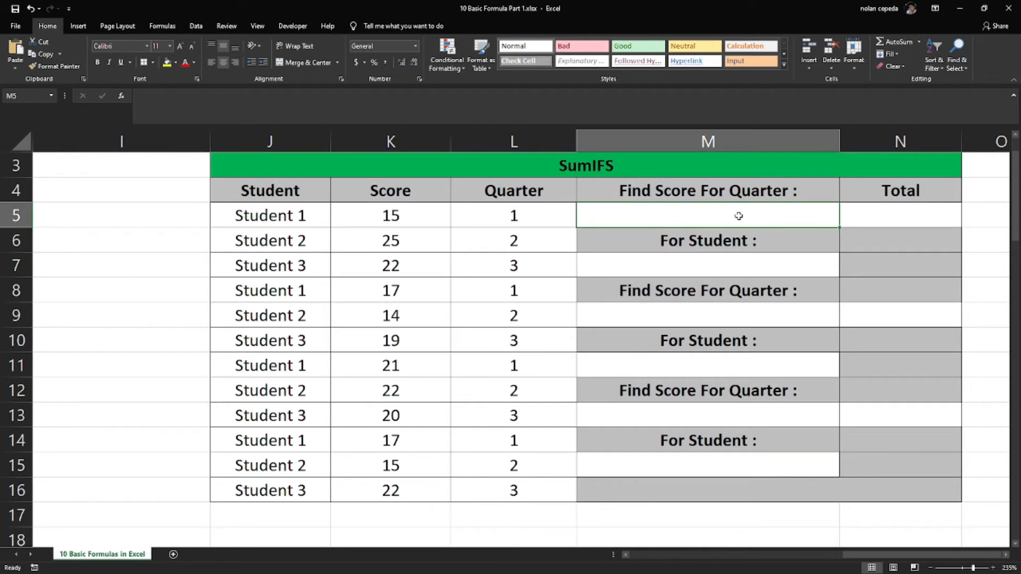
{"action": "left_click", "coordinate": [632, 188]}
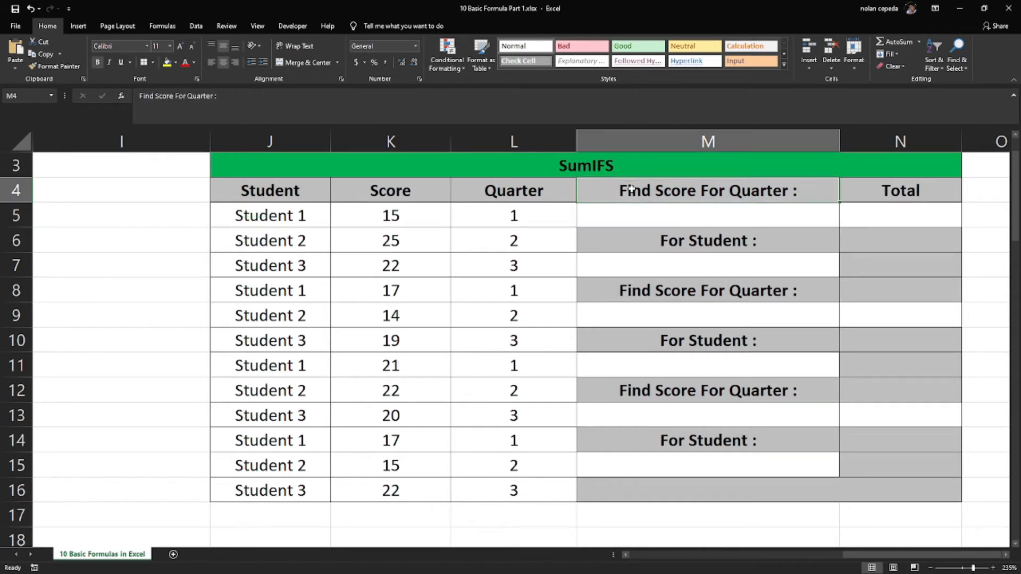
{"action": "left_click", "coordinate": [741, 217]}
{"action": "type", "text": "1"}
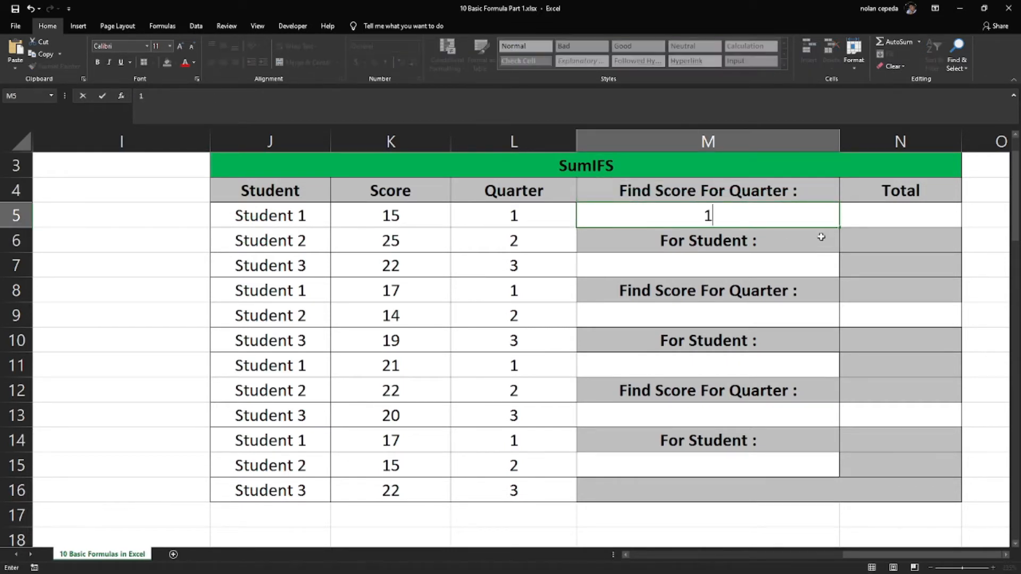
{"action": "key", "text": "Return"}
Enter 1 under the first For Student heading in cell M7
{"action": "left_click", "coordinate": [729, 258]}
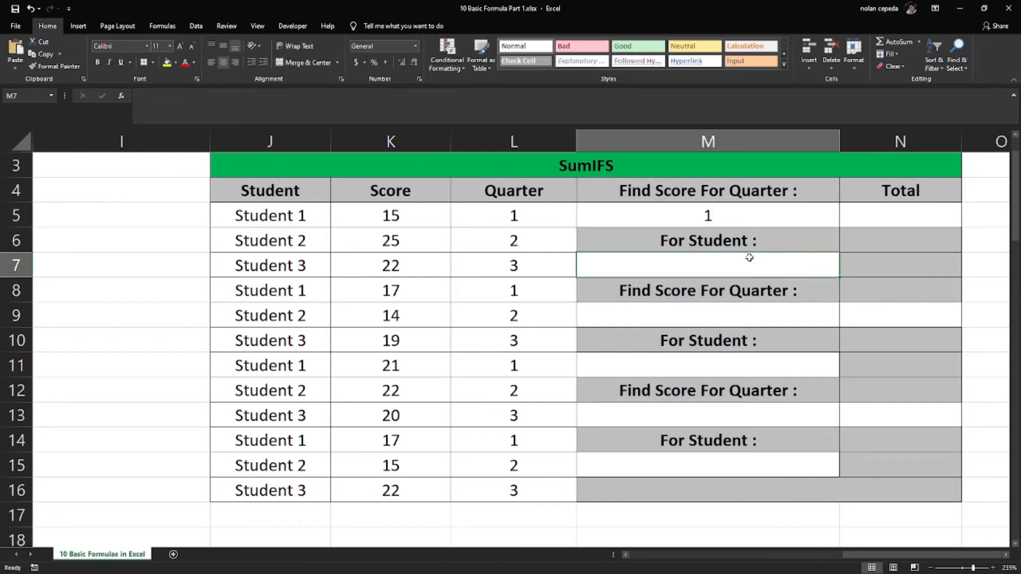
{"action": "type", "text": "1"}
{"action": "key", "text": "Return"}
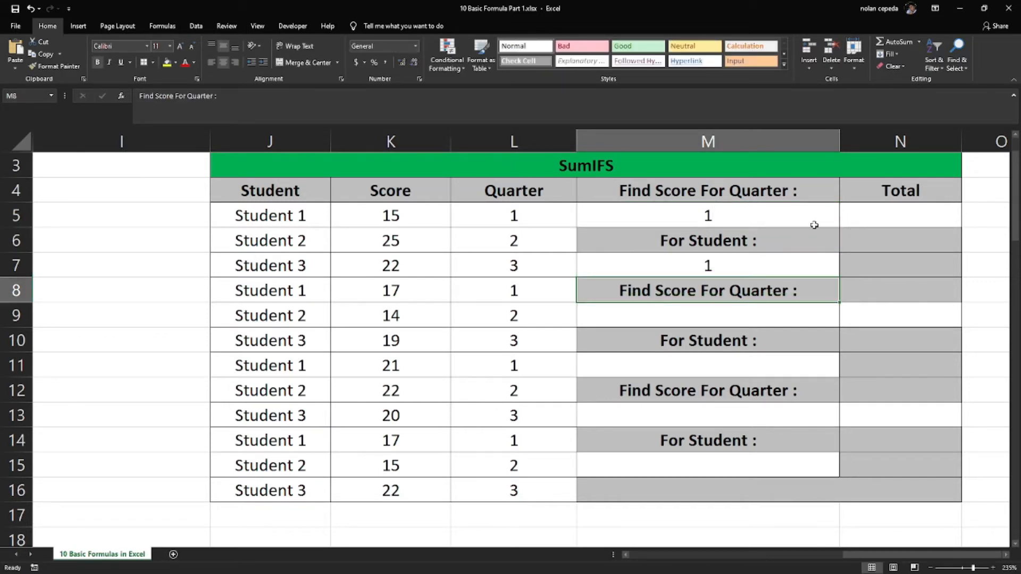
Replace the entry in cell M7 with Student 1, matching the names in the Student column
{"action": "left_click", "coordinate": [710, 267]}
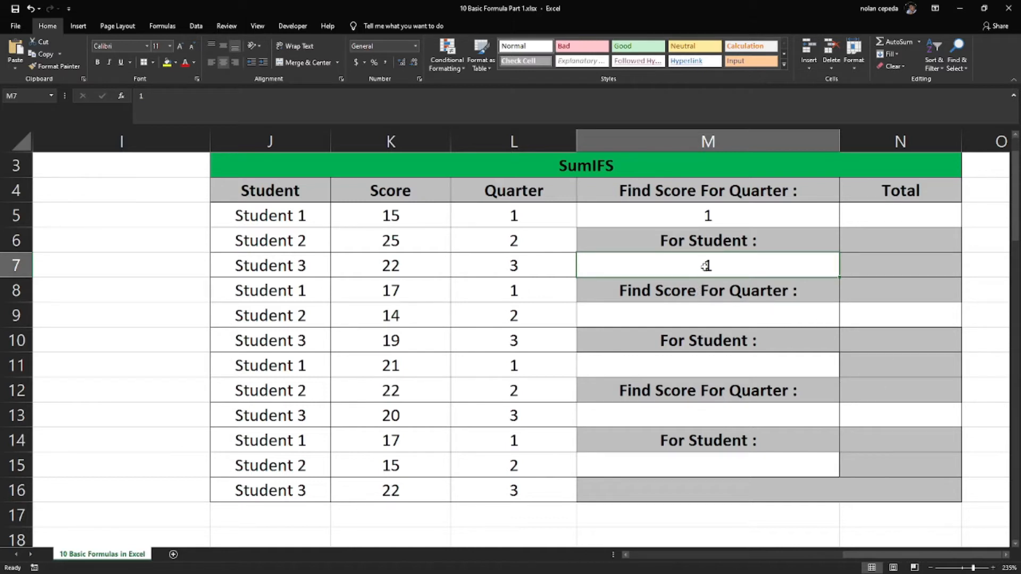
{"action": "left_click_drag", "start_coordinate": [282, 219], "coordinate": [267, 482]}
{"action": "left_click", "coordinate": [701, 261]}
{"action": "type", "text": "Stud"}
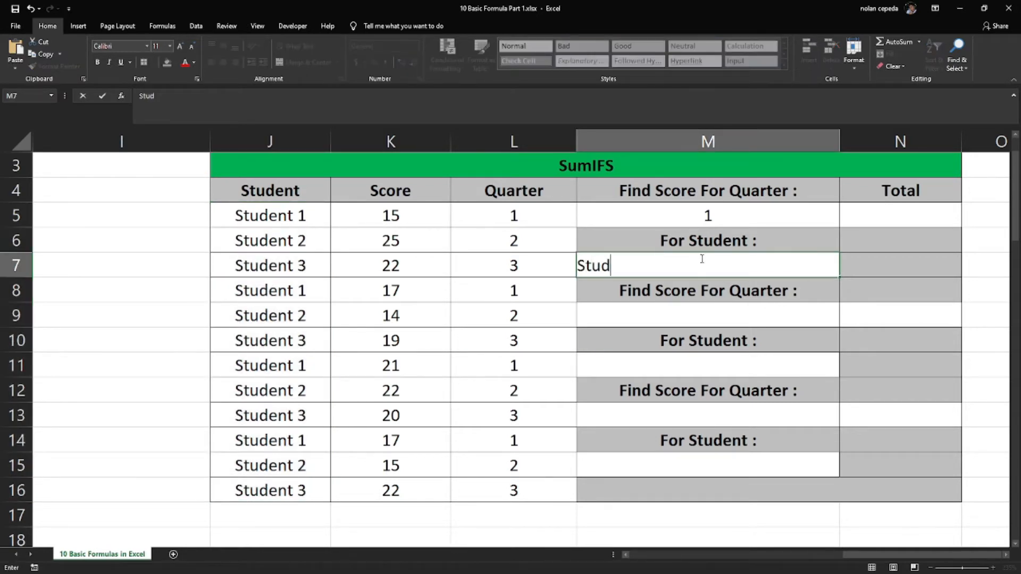
{"action": "type", "text": "ent 1"}
{"action": "key", "text": "Return"}
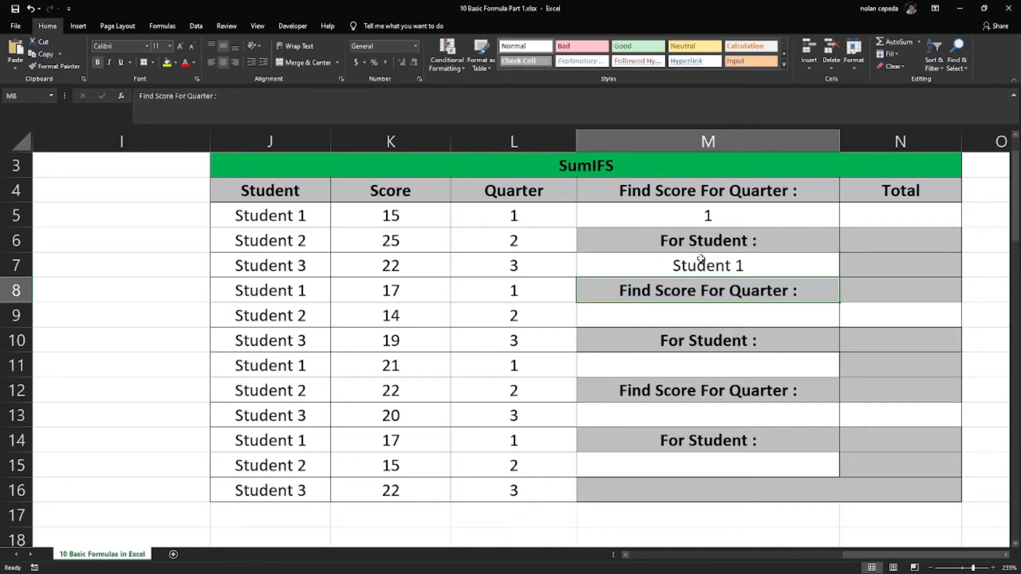
Start a SUMIFS formula in total cell N5 with the scores K5:K16 as the sum range
{"action": "left_click", "coordinate": [863, 208]}
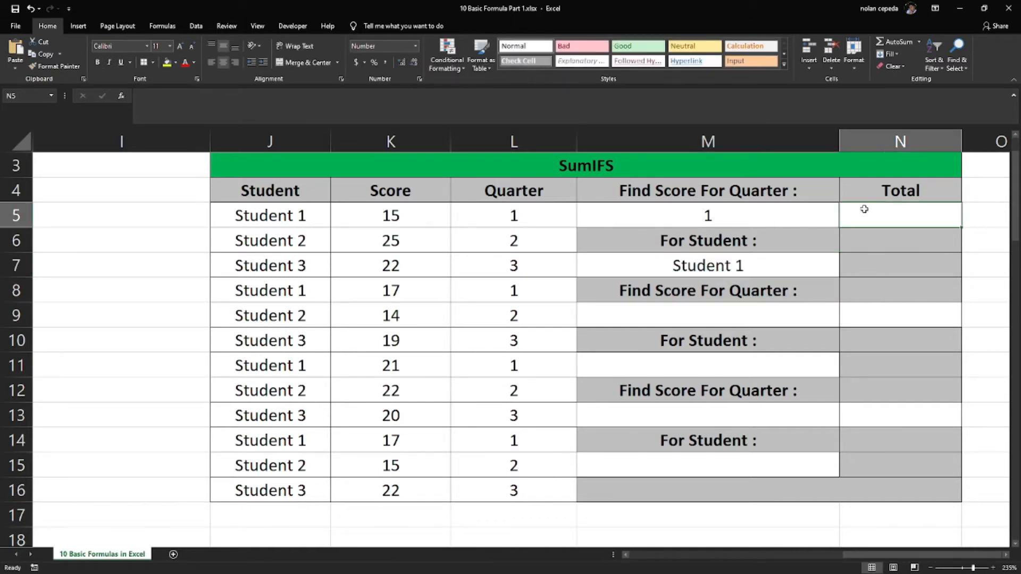
{"action": "left_click", "coordinate": [900, 140]}
{"action": "left_click", "coordinate": [902, 212]}
{"action": "type", "text": "=sumf"}
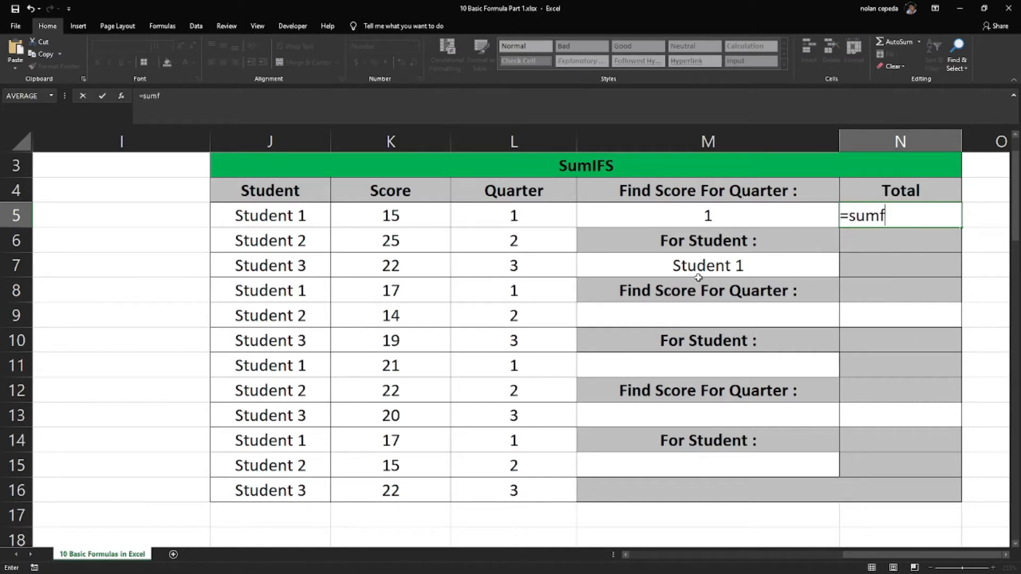
{"action": "key", "text": "BackSpace"}
{"action": "type", "text": "ifs"}
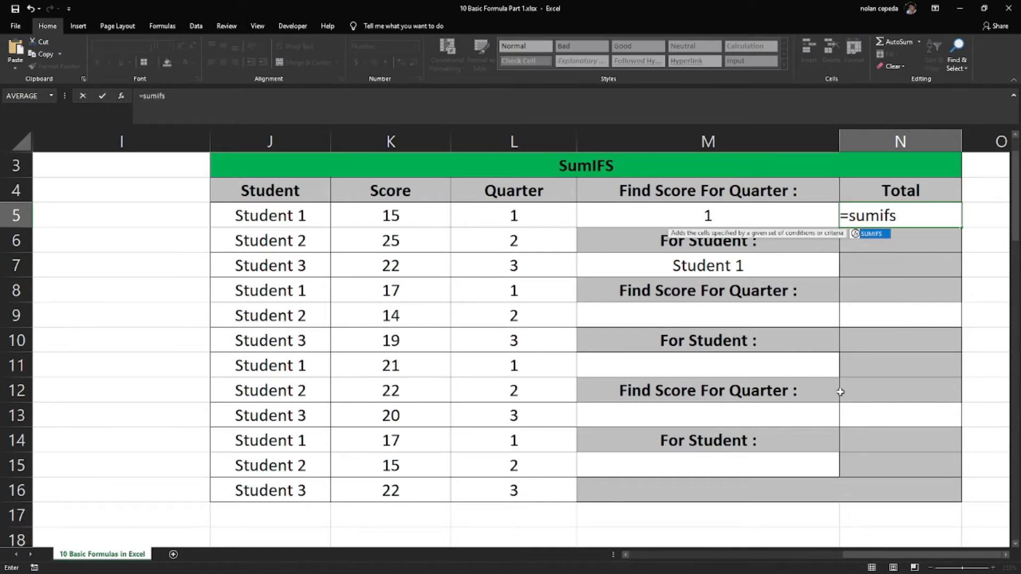
{"action": "double_click", "coordinate": [870, 235]}
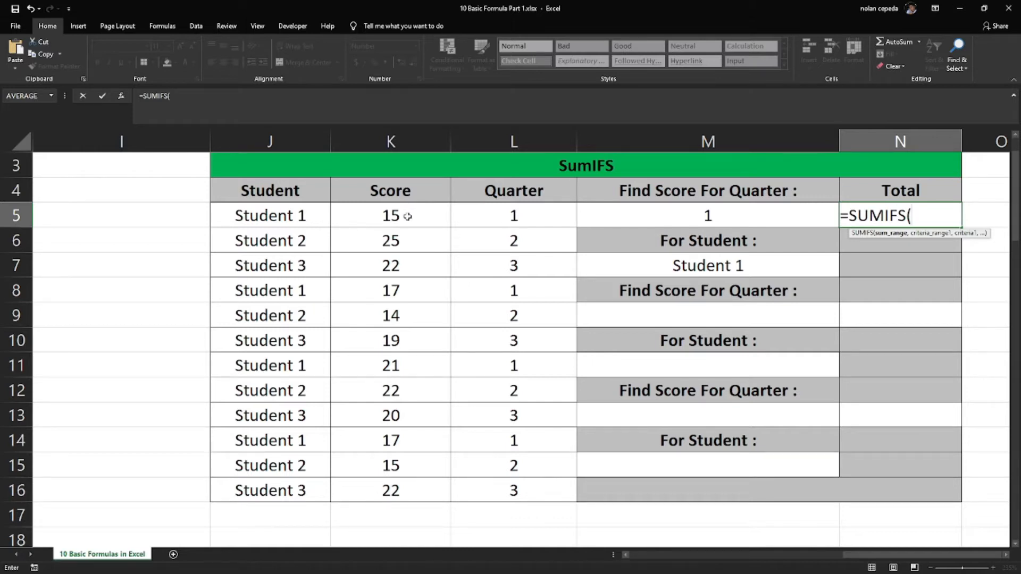
{"action": "left_click_drag", "start_coordinate": [407, 216], "coordinate": [430, 492]}
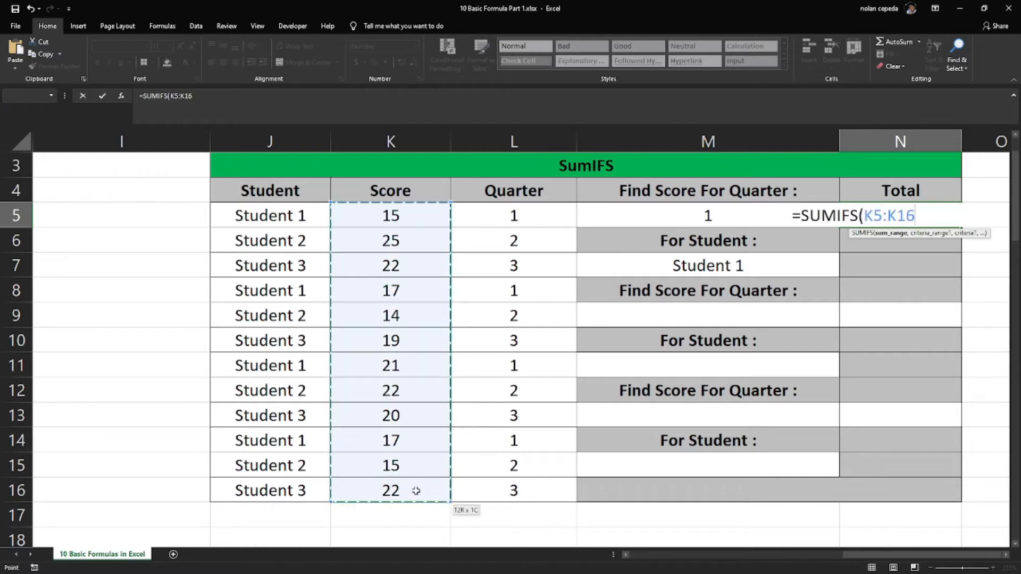
{"action": "type", "text": ","}
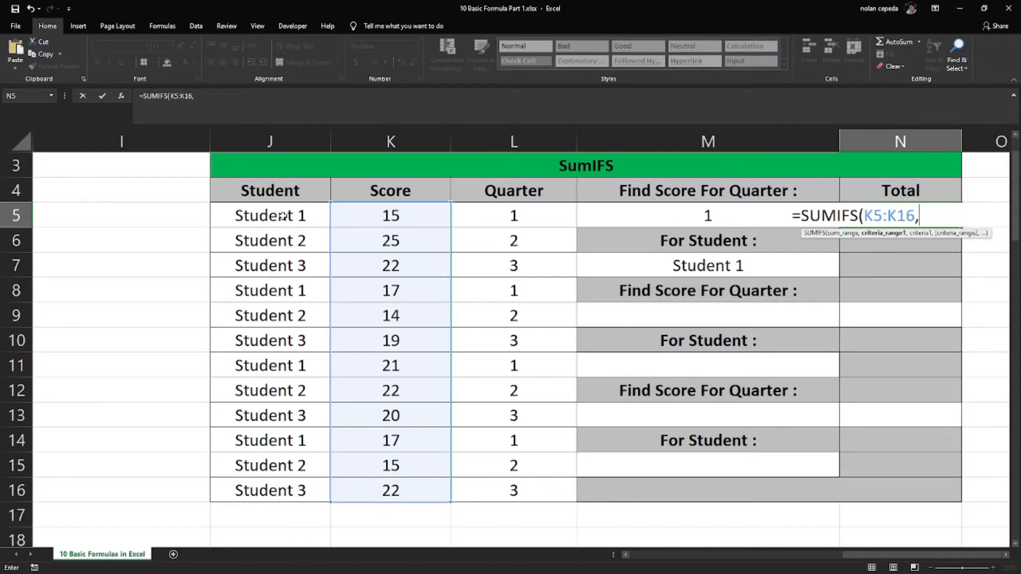
Add the student names J5:J16 as the formula's first criteria range, with M7 as its criterion
{"action": "left_click_drag", "start_coordinate": [283, 215], "coordinate": [271, 488]}
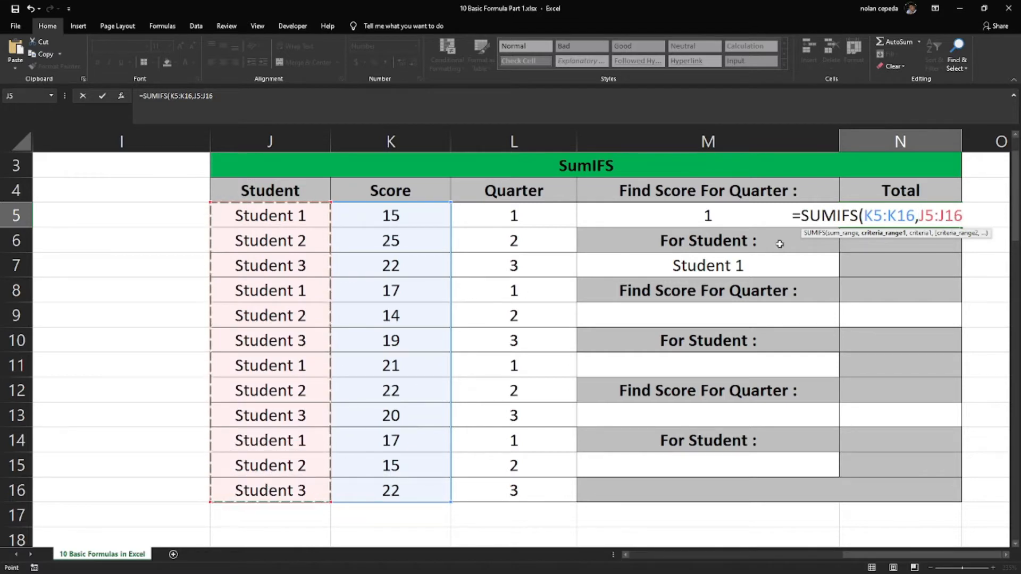
{"action": "type", "text": ","}
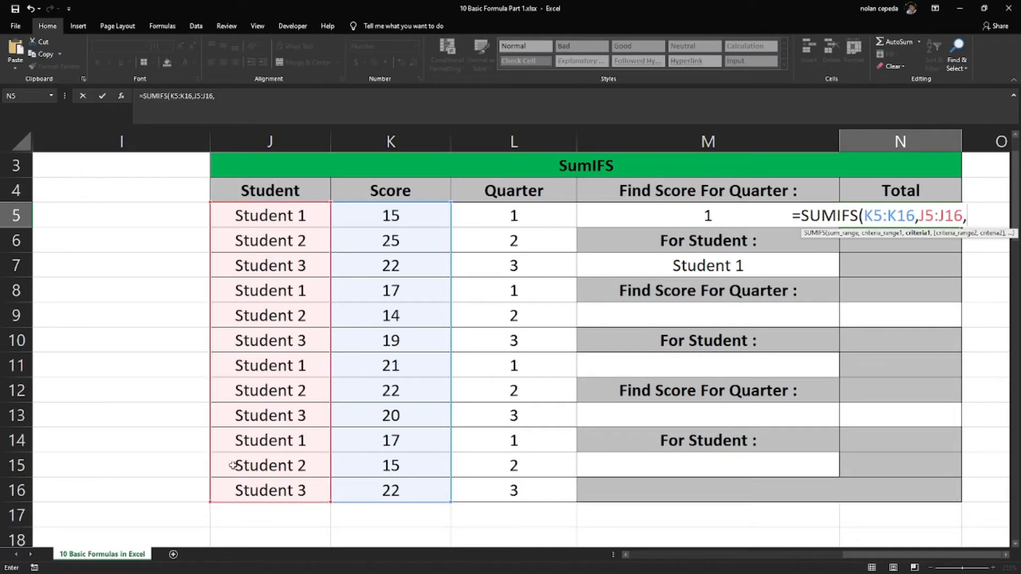
{"action": "left_click", "coordinate": [735, 267]}
{"action": "type", "text": ","}
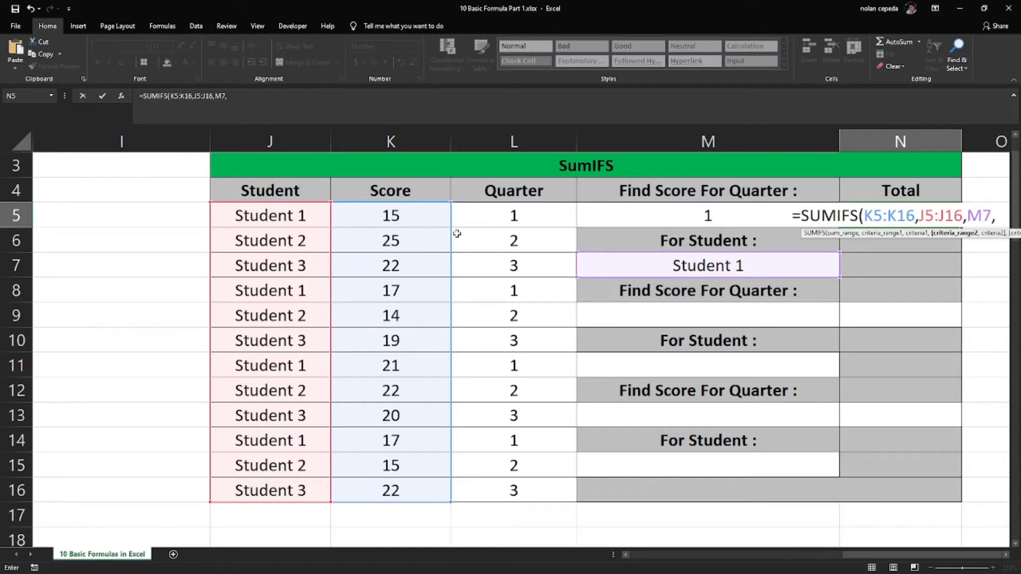
Complete the N5 formula with quarter range L5:L16 and criterion M5, and check its total against the entries in M5 and M7
{"action": "left_click_drag", "start_coordinate": [494, 218], "coordinate": [525, 493]}
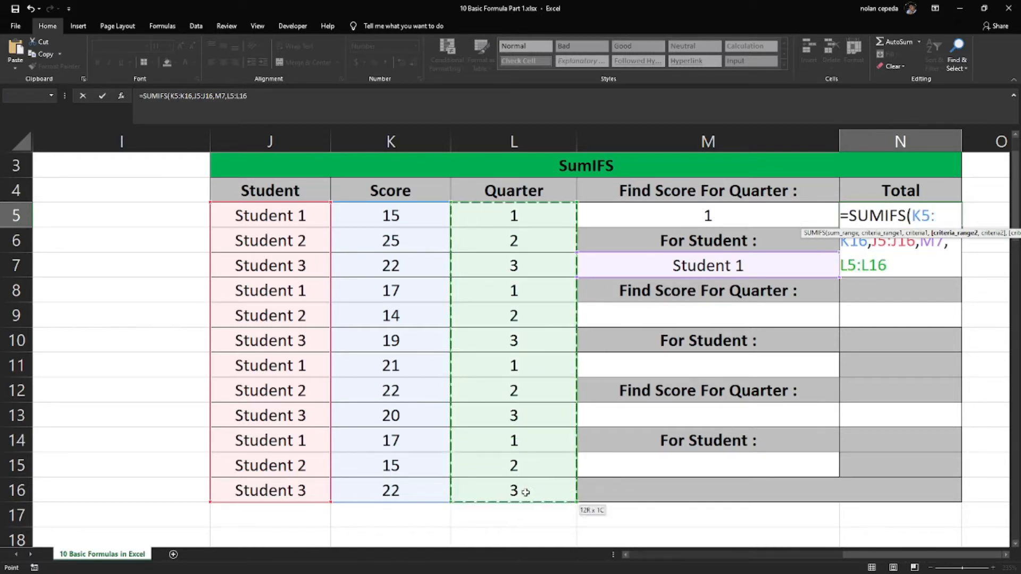
{"action": "type", "text": ","}
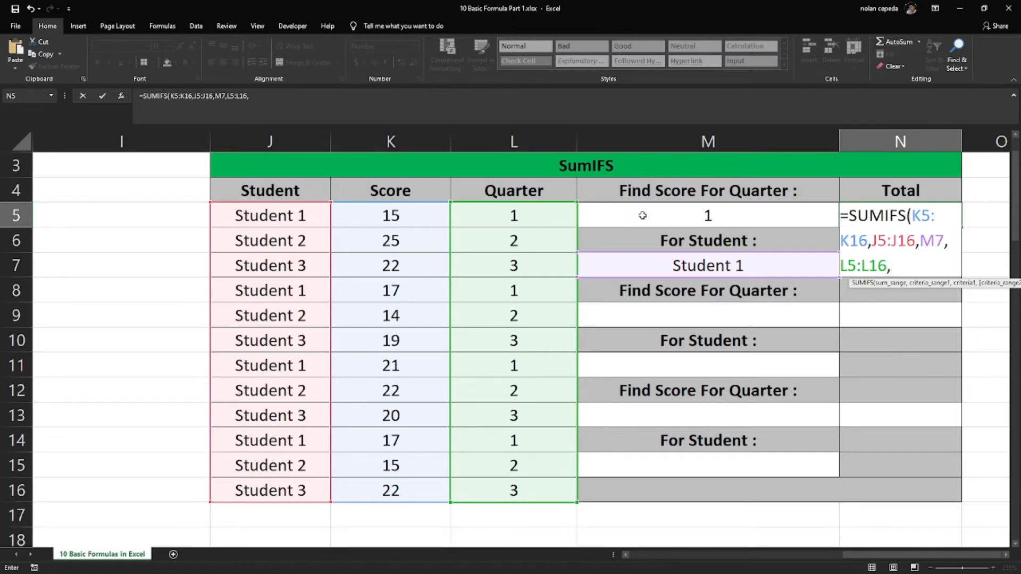
{"action": "left_click", "coordinate": [706, 215]}
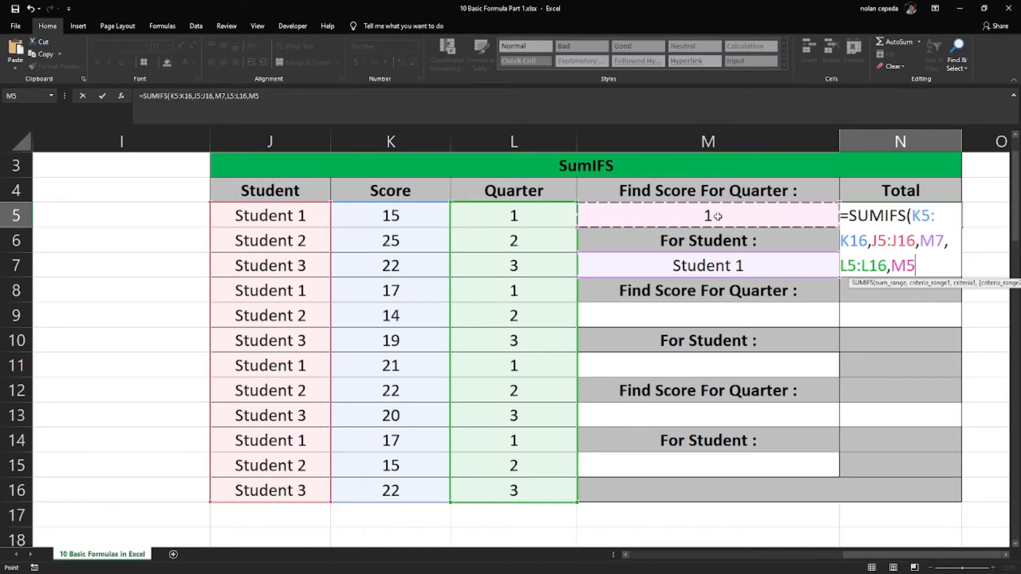
{"action": "type", "text": ")"}
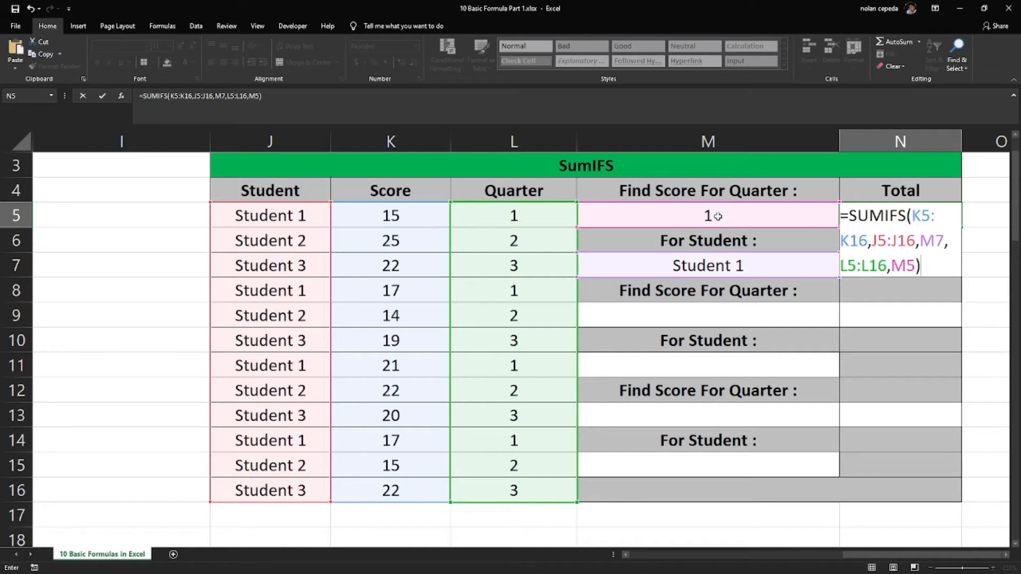
{"action": "key", "text": "Return"}
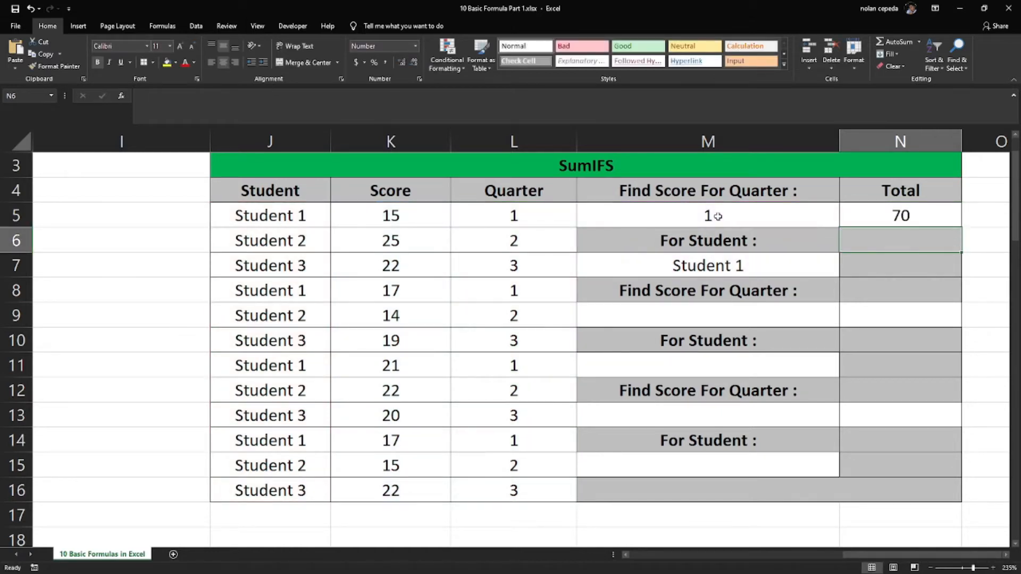
{"action": "left_click", "coordinate": [902, 213]}
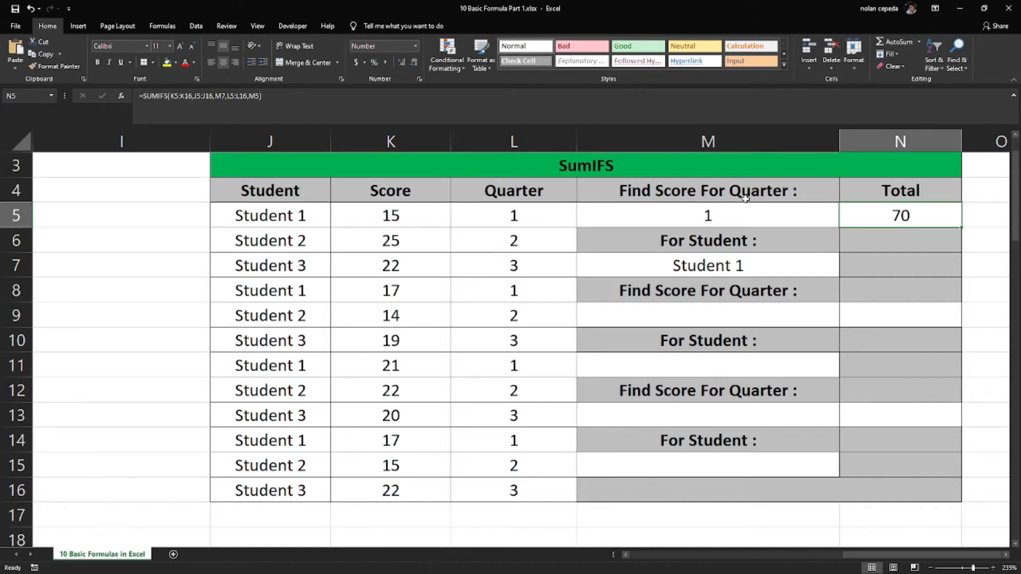
{"action": "left_click", "coordinate": [703, 212]}
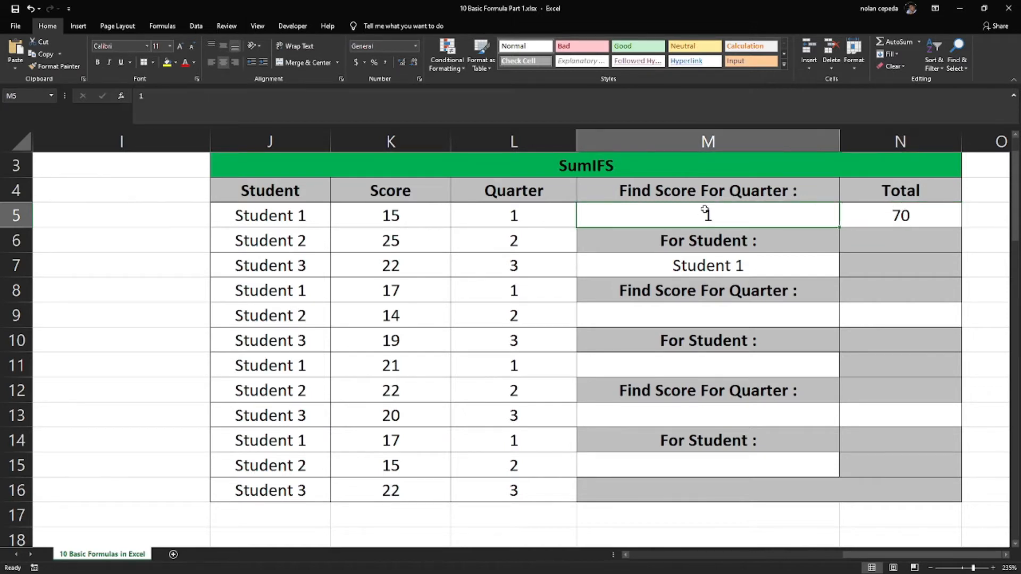
{"action": "left_click", "coordinate": [764, 270]}
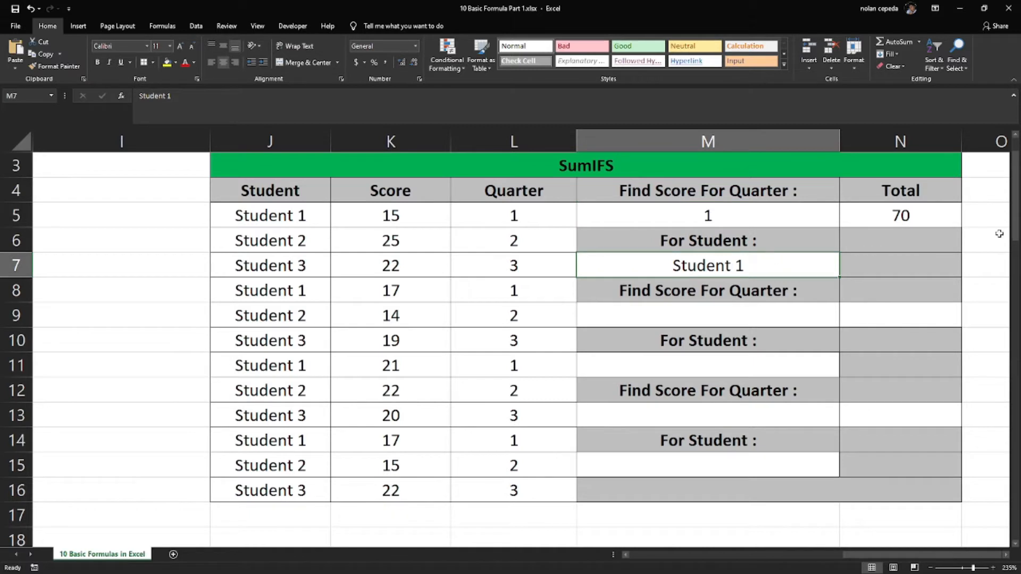
{"action": "left_click", "coordinate": [934, 215]}
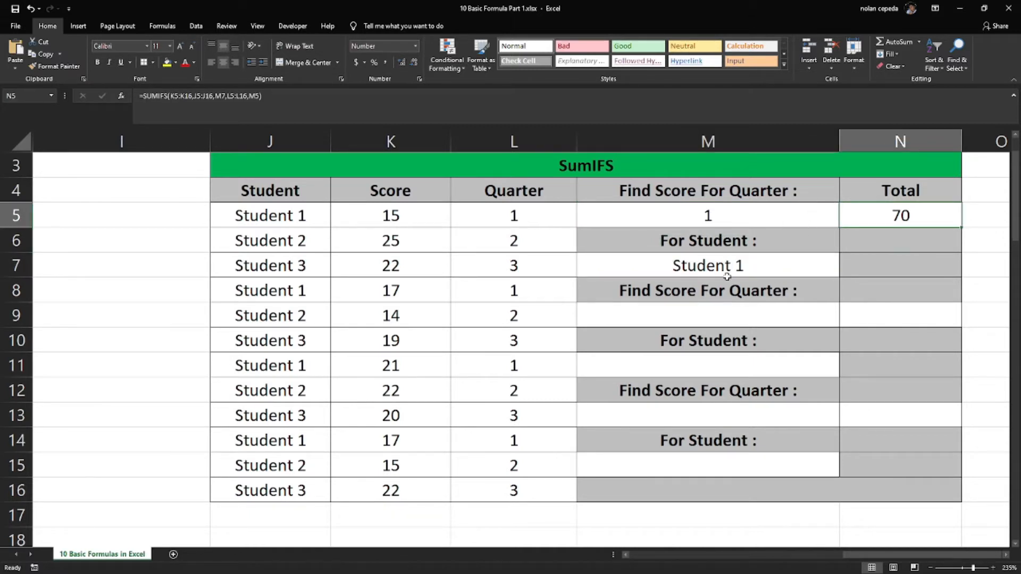
Set the second lookup's criteria to quarter 2 in cell M9 and Student 2 in cell M11
{"action": "left_click", "coordinate": [711, 313]}
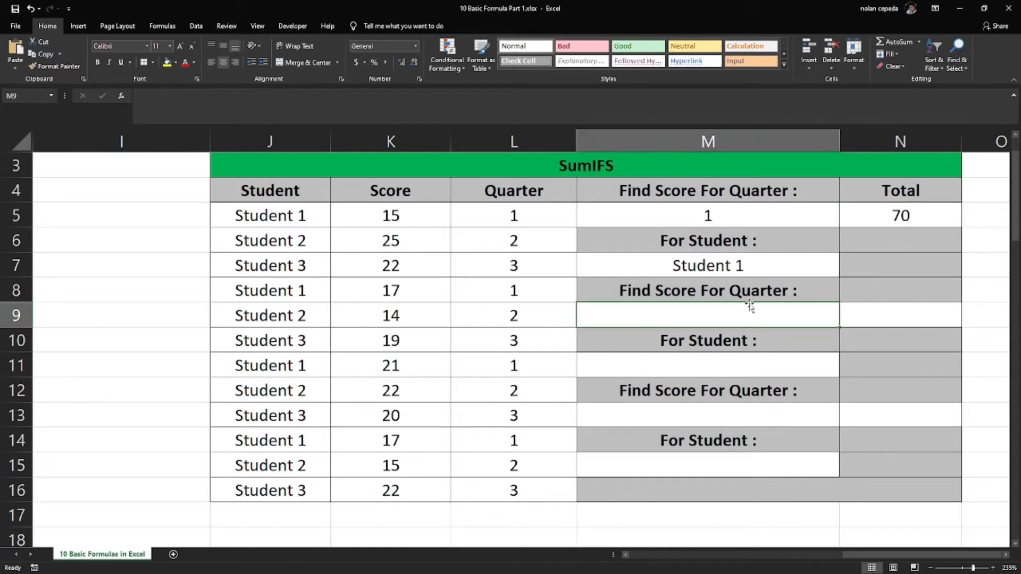
{"action": "type", "text": "2"}
{"action": "left_click", "coordinate": [731, 365]}
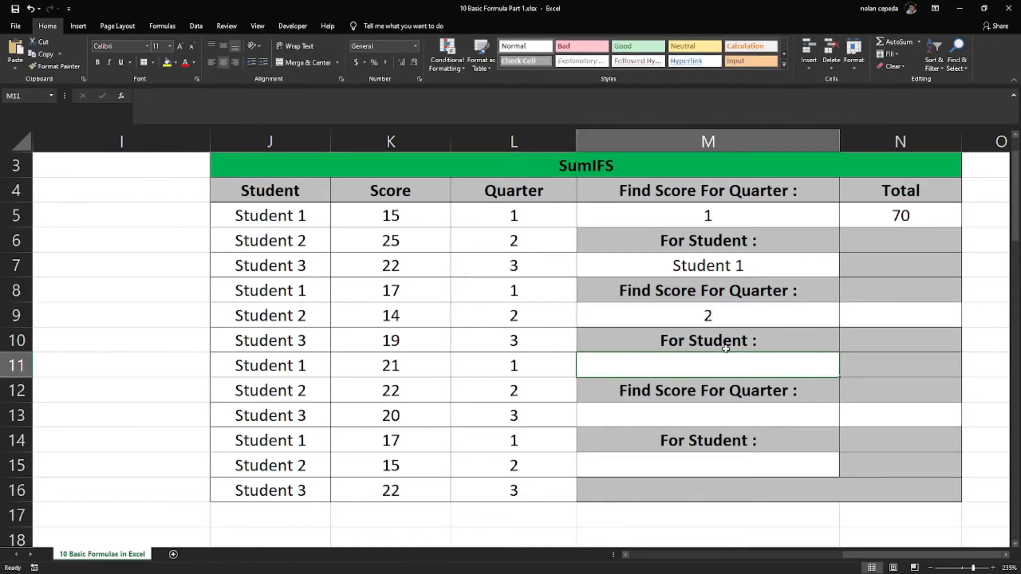
{"action": "type", "text": "Student 2"}
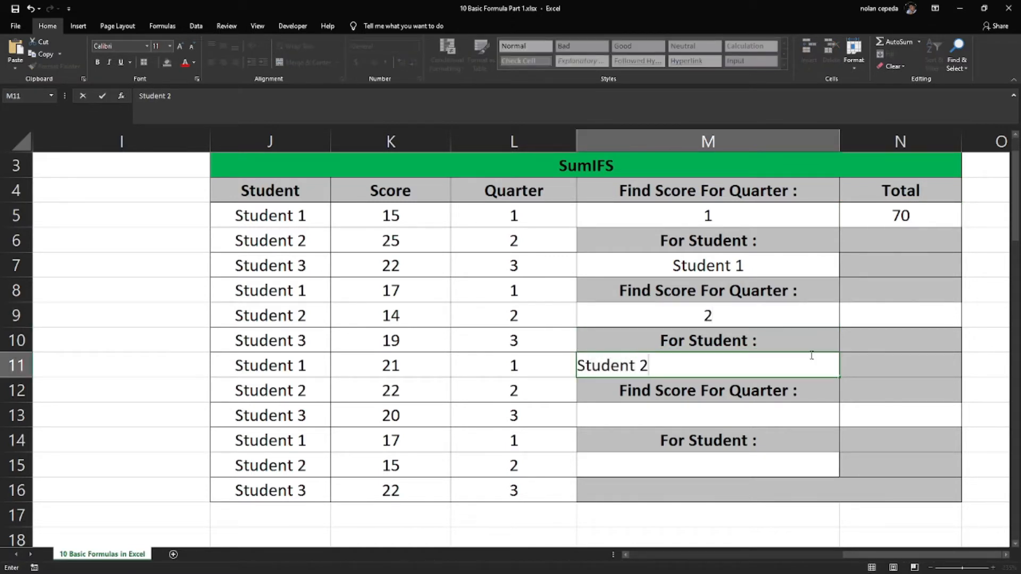
{"action": "key", "text": "Return"}
Start a SUMIFS formula in total cell N9 with the scores K5:K16 as the sum range
{"action": "left_click", "coordinate": [857, 311]}
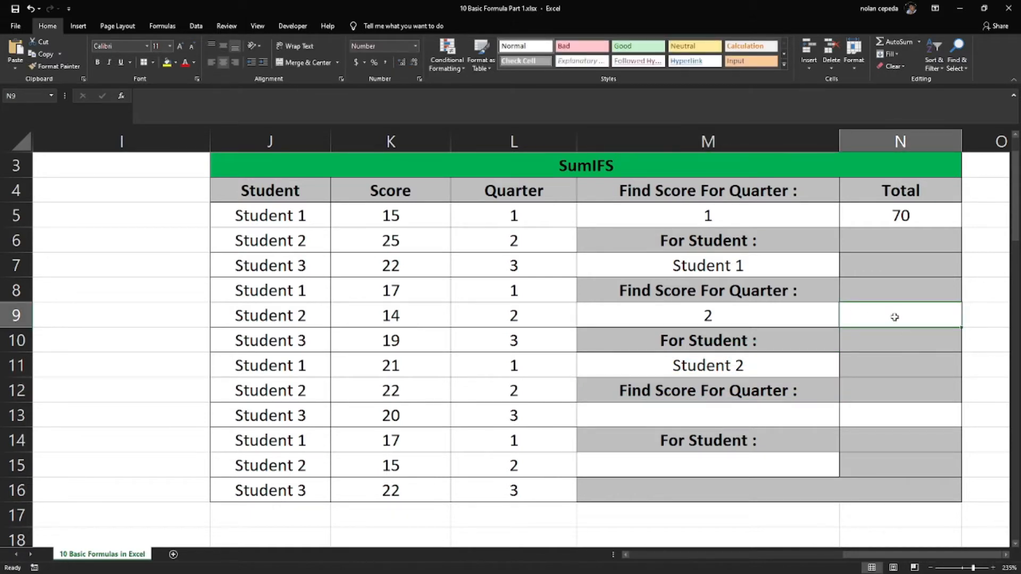
{"action": "left_click", "coordinate": [803, 305]}
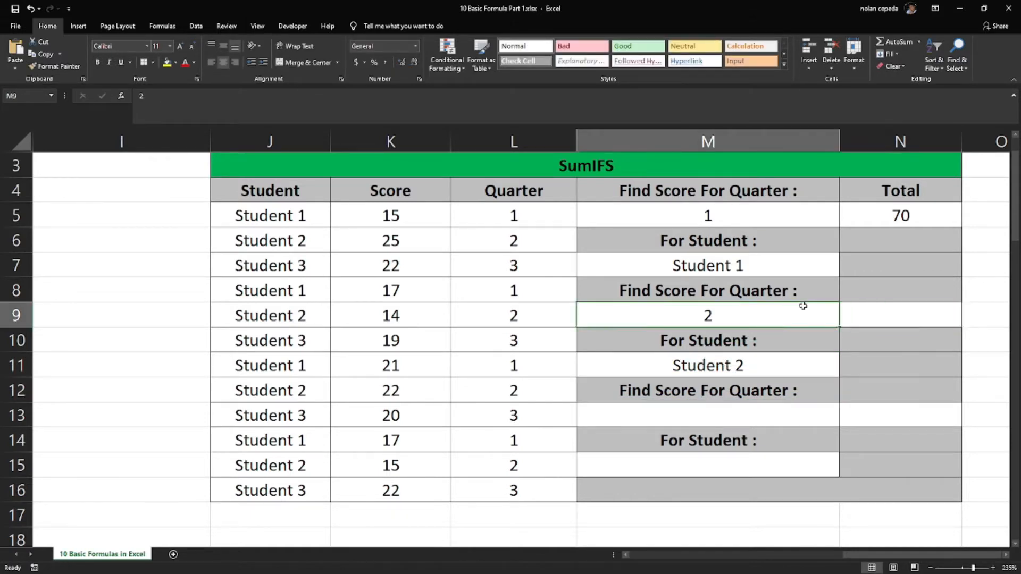
{"action": "left_click", "coordinate": [865, 312]}
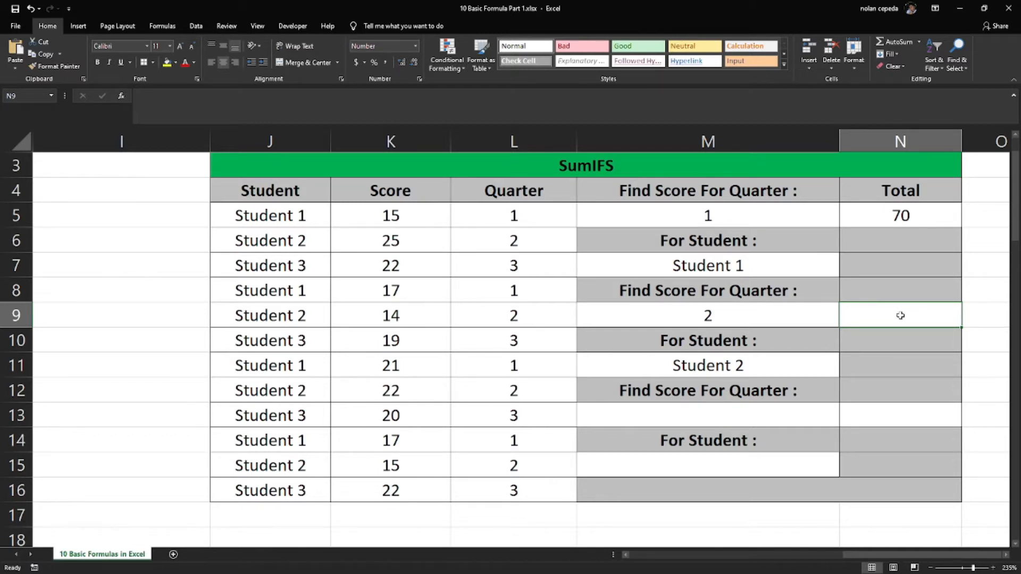
{"action": "type", "text": "=su"}
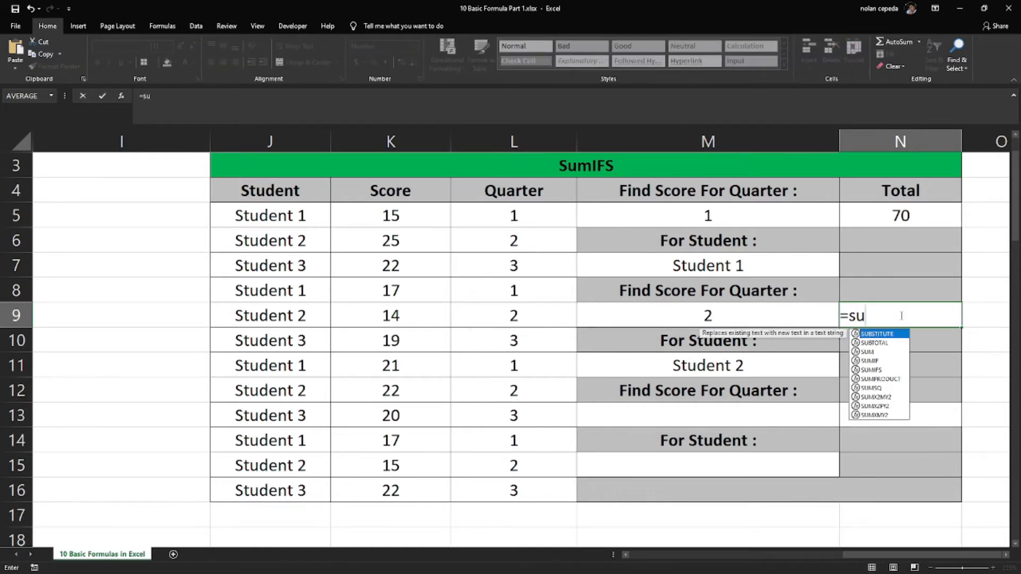
{"action": "type", "text": "mof"}
{"action": "key", "text": "BackSpace"}
{"action": "key", "text": "BackSpace"}
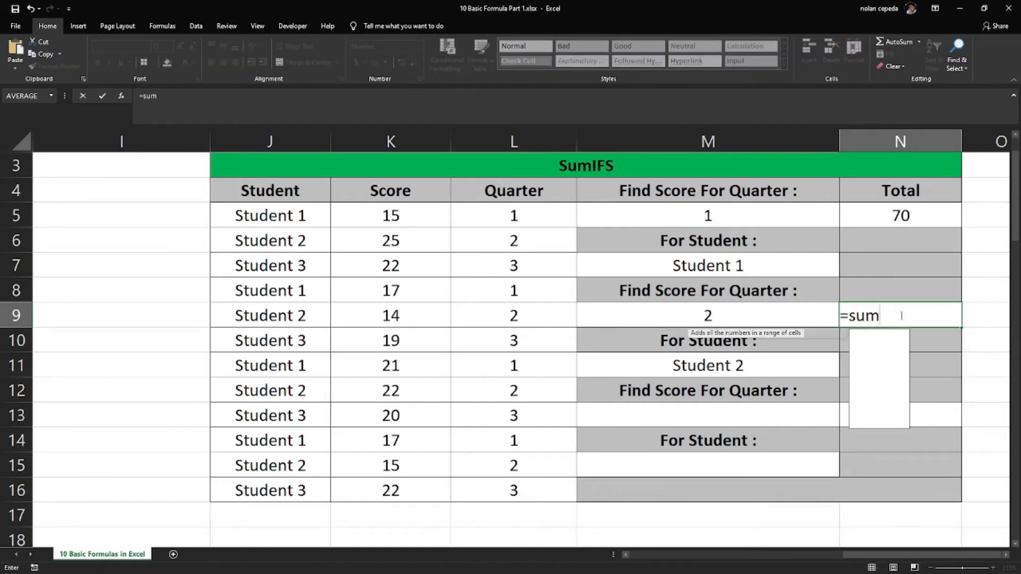
{"action": "type", "text": "ifs"}
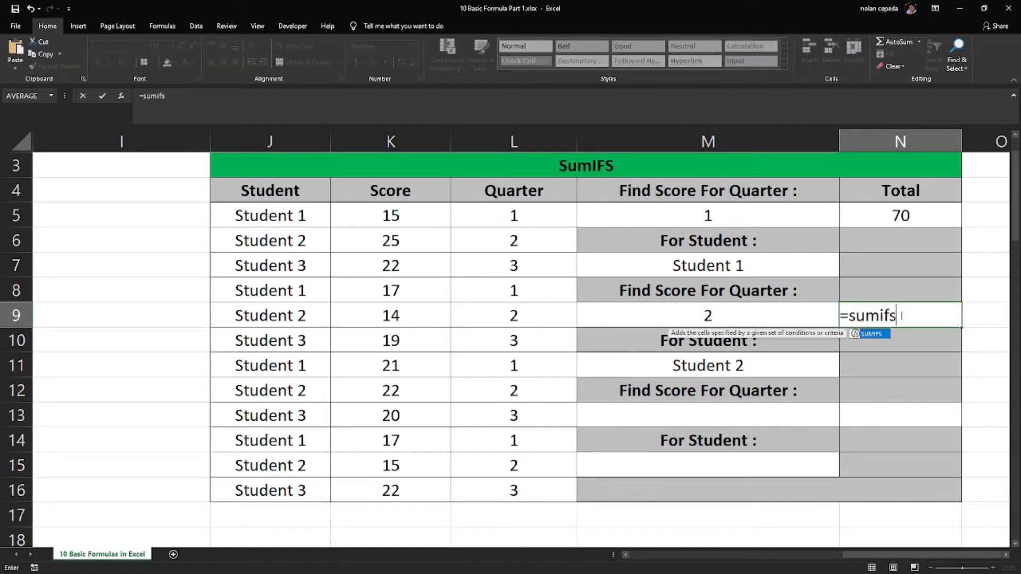
{"action": "double_click", "coordinate": [869, 334]}
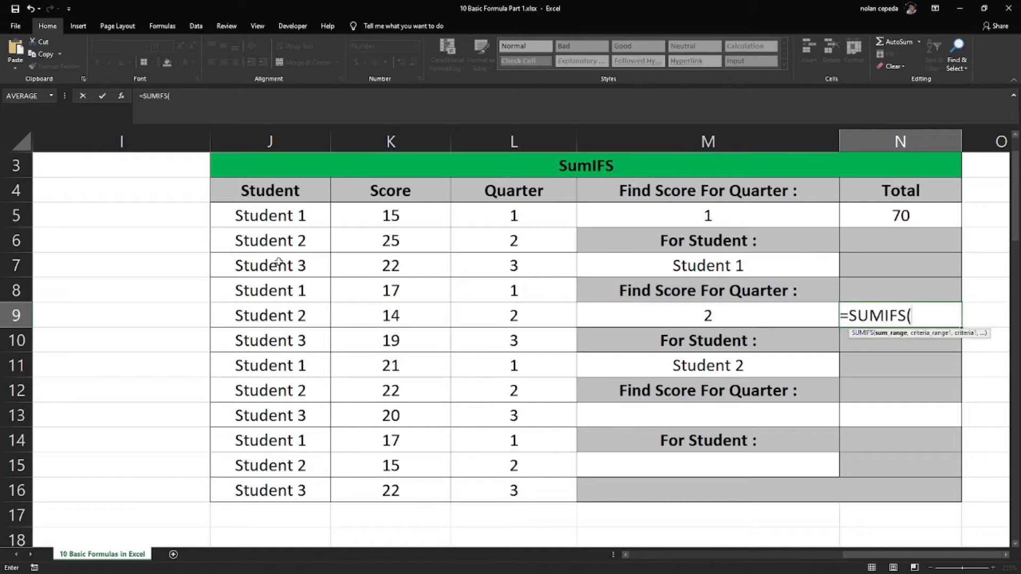
{"action": "left_click_drag", "start_coordinate": [412, 217], "coordinate": [392, 487]}
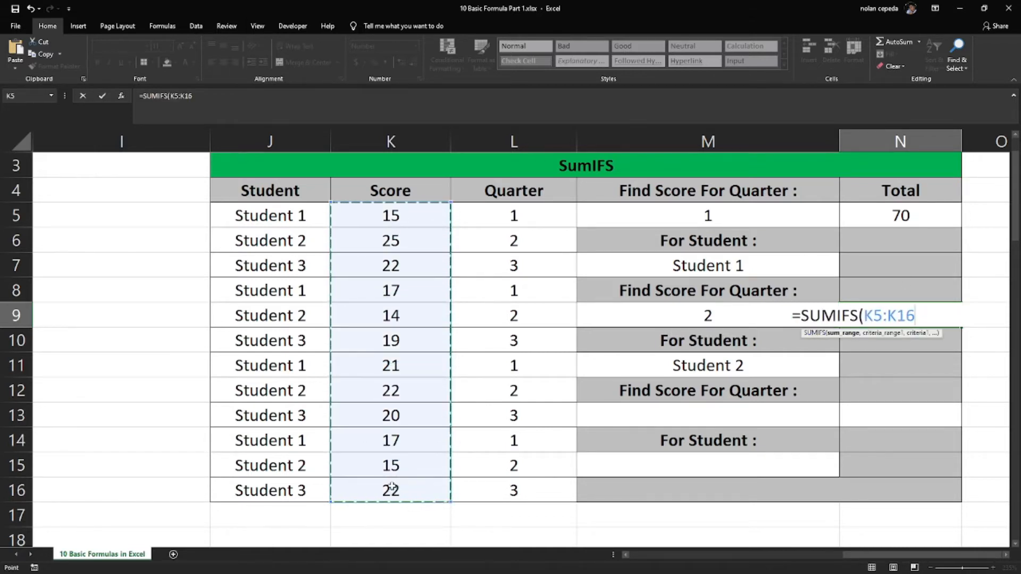
{"action": "type", "text": ","}
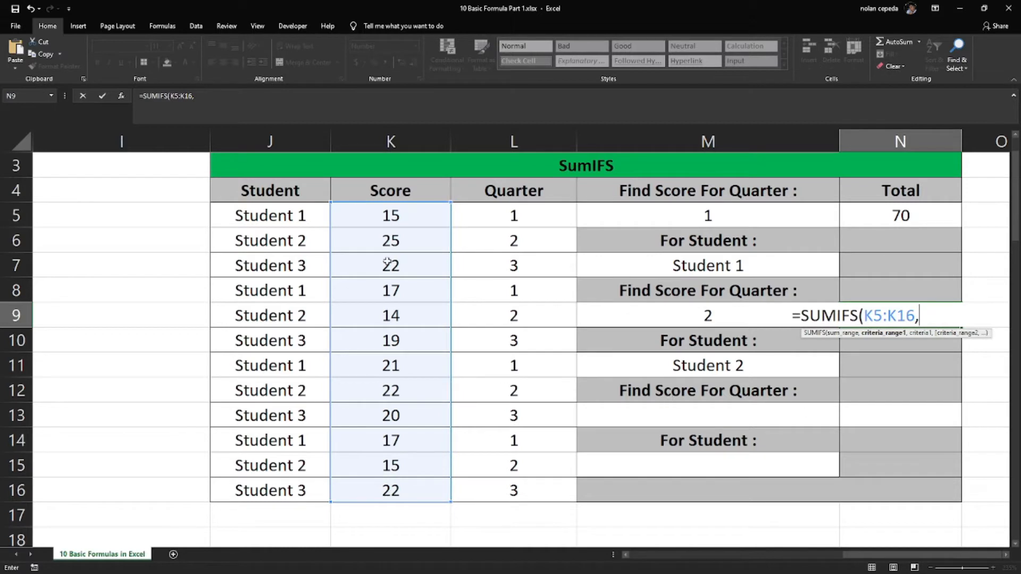
Add the student names J5:J16 as the N9 formula's first criteria range, with M11 as its criterion
{"action": "left_click_drag", "start_coordinate": [276, 212], "coordinate": [293, 484]}
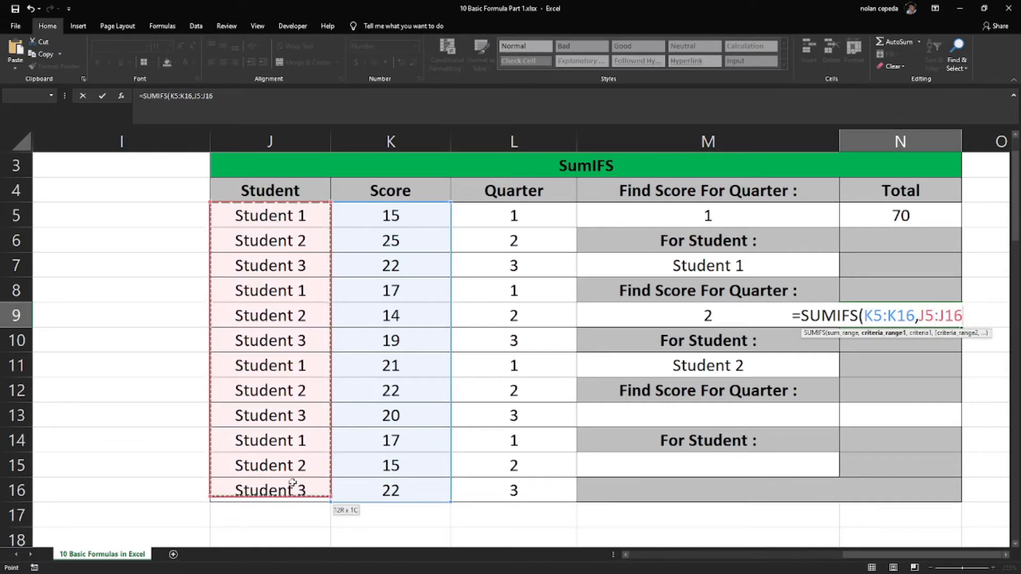
{"action": "type", "text": ","}
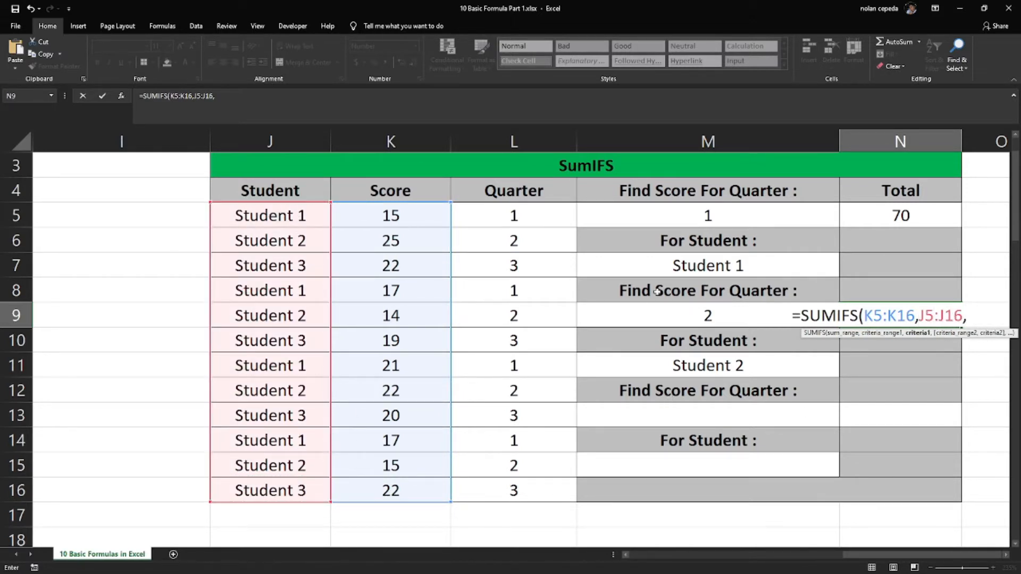
{"action": "left_click", "coordinate": [675, 365]}
{"action": "type", "text": ","}
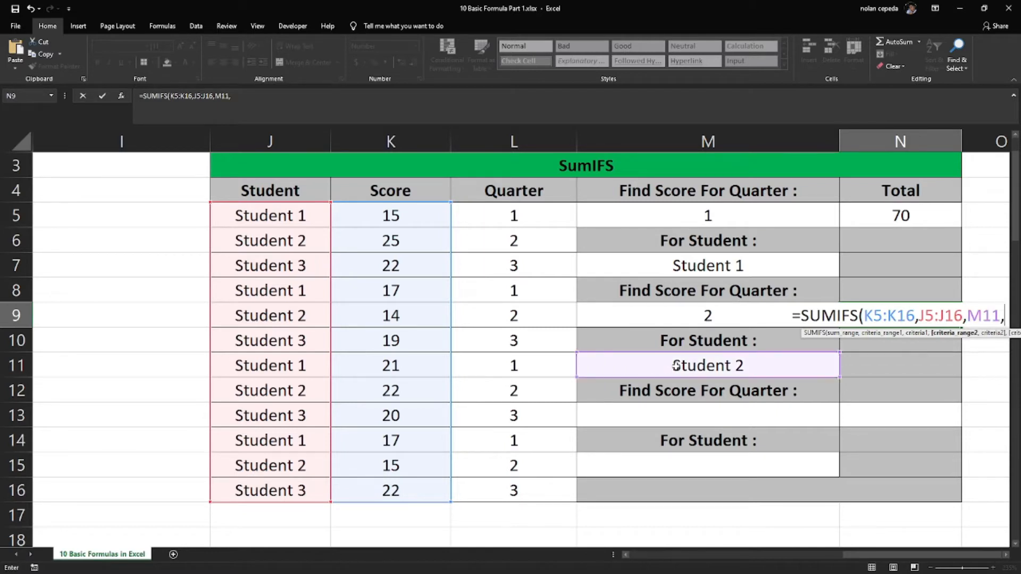
Complete the N9 formula with quarter range L5:L16 and criterion M9, and check its total against the entries in M9 and M11
{"action": "left_click_drag", "start_coordinate": [505, 213], "coordinate": [491, 490]}
{"action": "type", "text": ","}
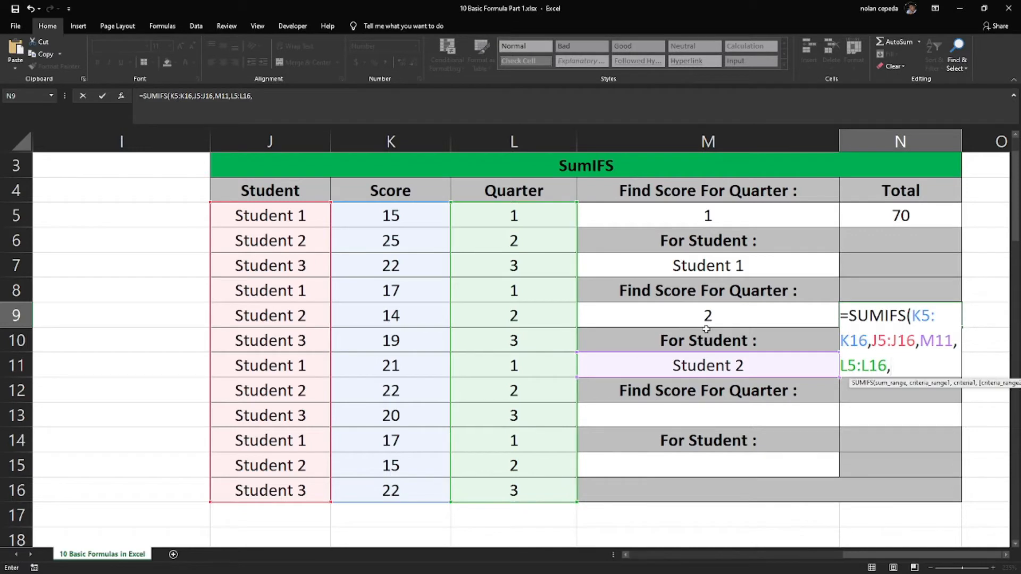
{"action": "left_click", "coordinate": [724, 320]}
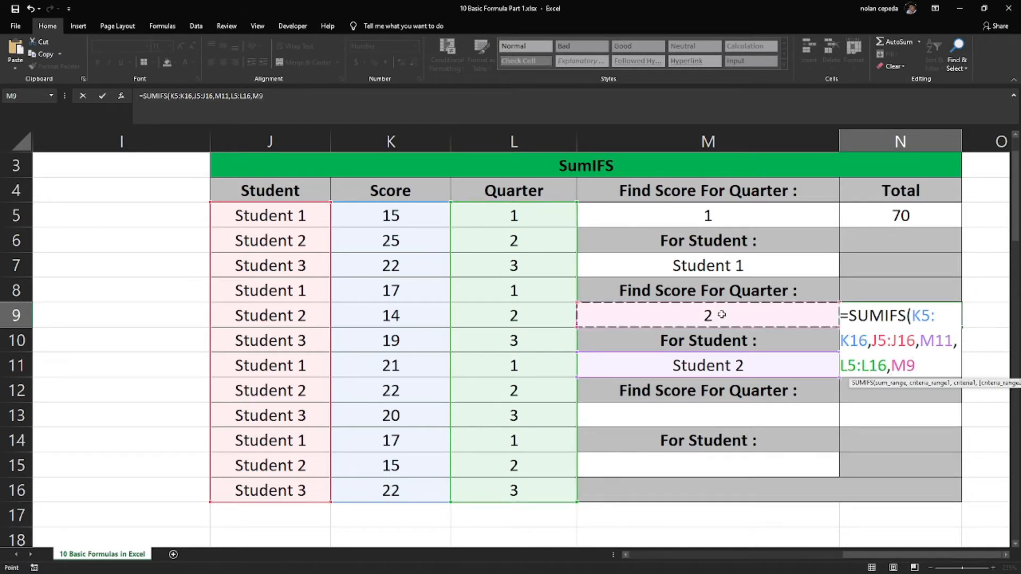
{"action": "type", "text": ")"}
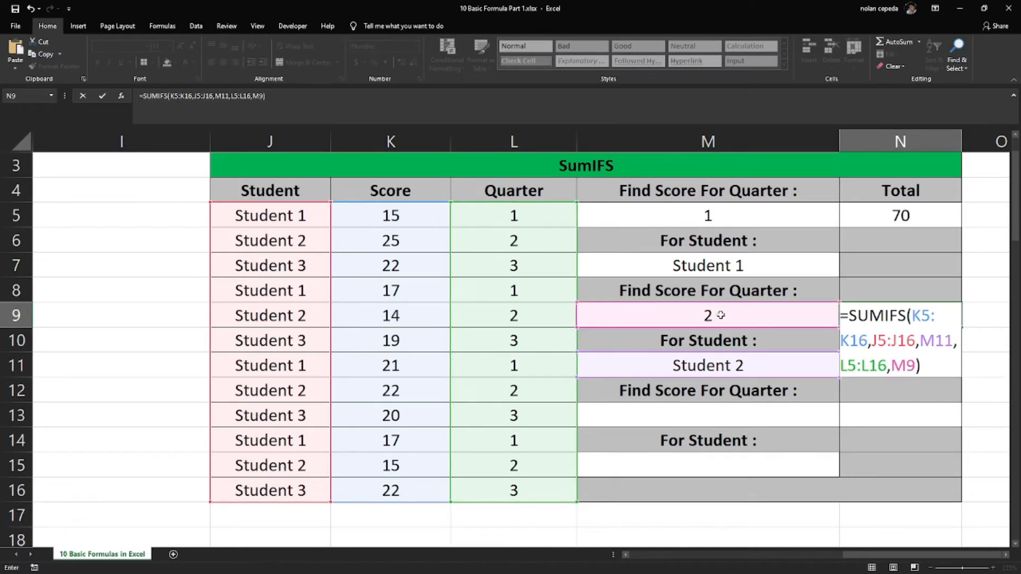
{"action": "key", "text": "Return"}
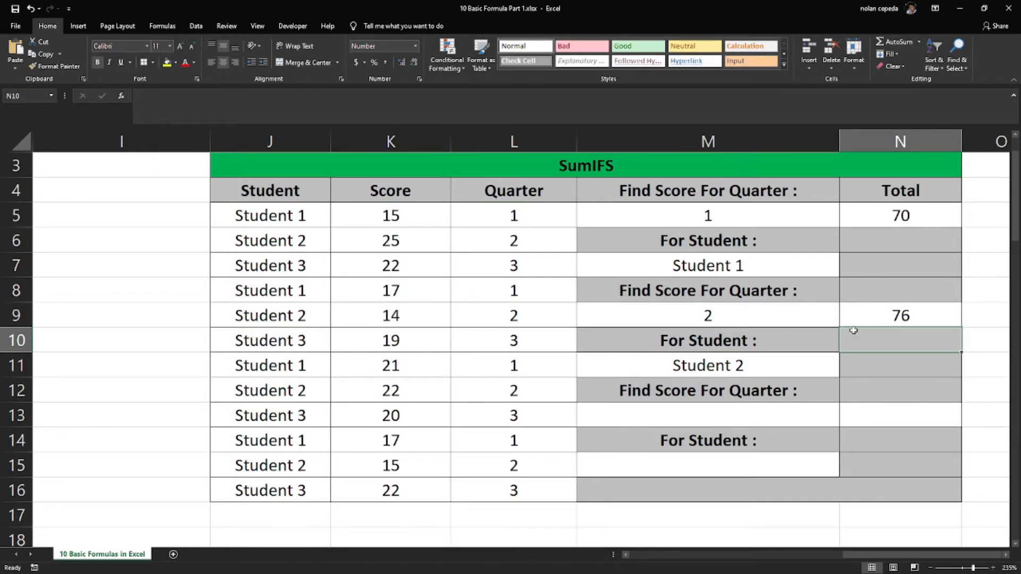
{"action": "left_click", "coordinate": [757, 363]}
{"action": "left_click", "coordinate": [742, 319]}
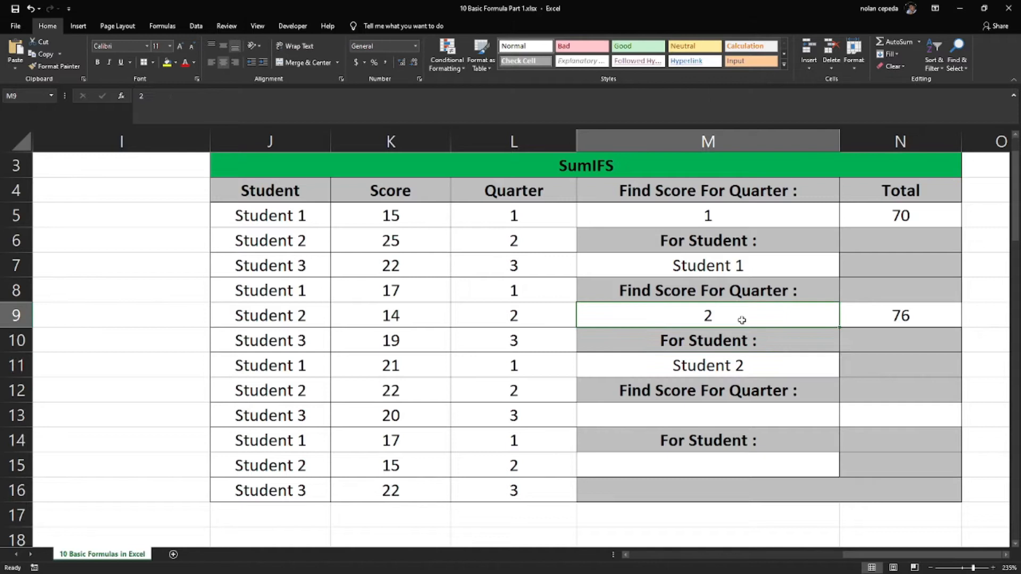
{"action": "left_click", "coordinate": [927, 321]}
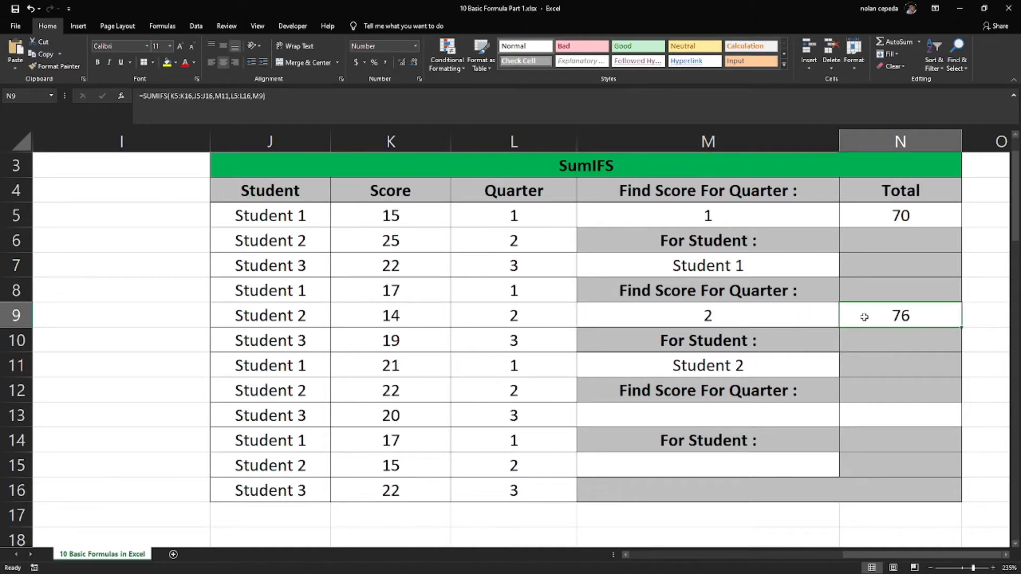
Set the third lookup's criteria to quarter 3 in cell M13 and Student 3 in cell M15
{"action": "left_click", "coordinate": [760, 405]}
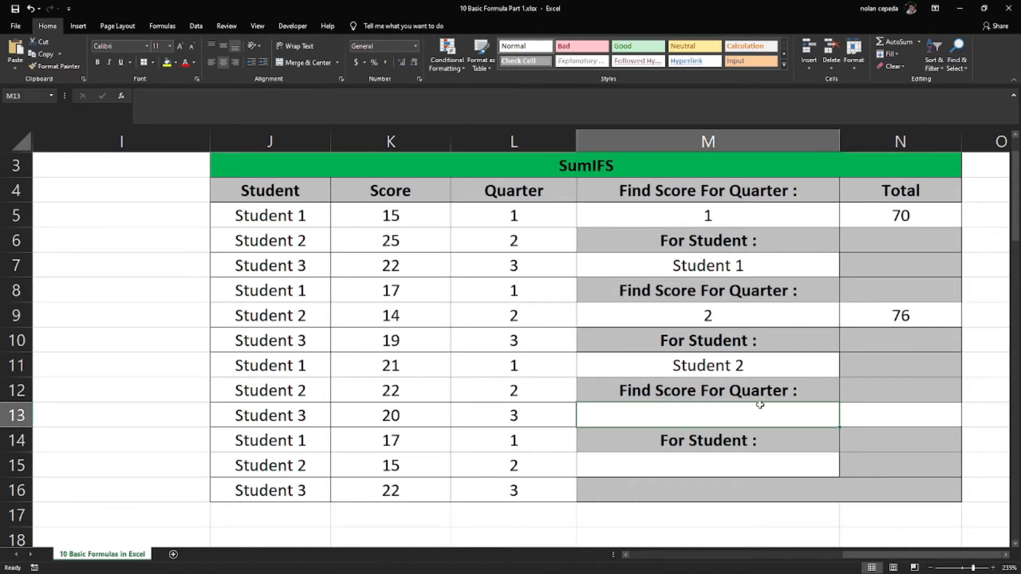
{"action": "type", "text": "3"}
{"action": "key", "text": "Return"}
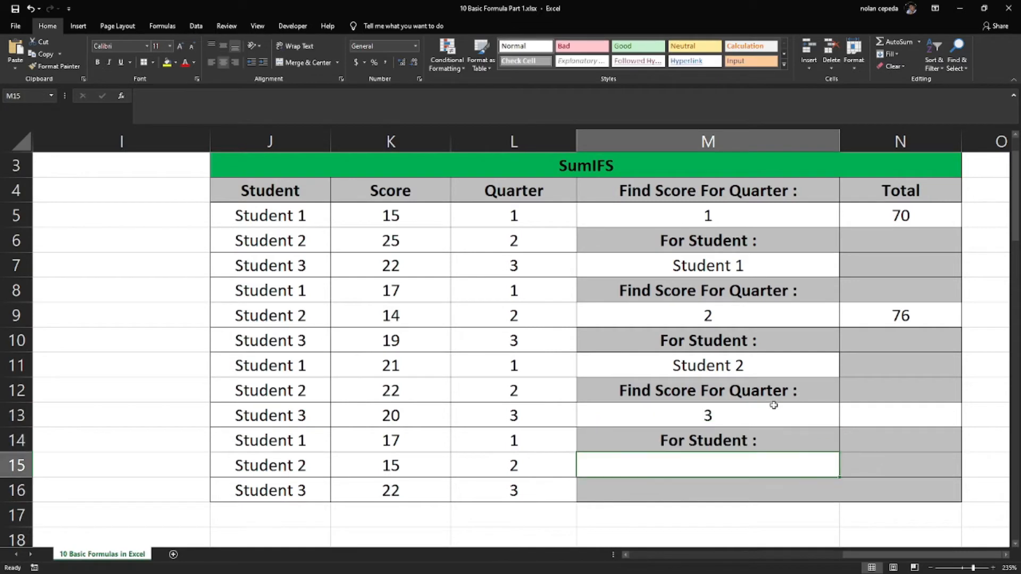
{"action": "type", "text": "Student 3"}
{"action": "key", "text": "Return"}
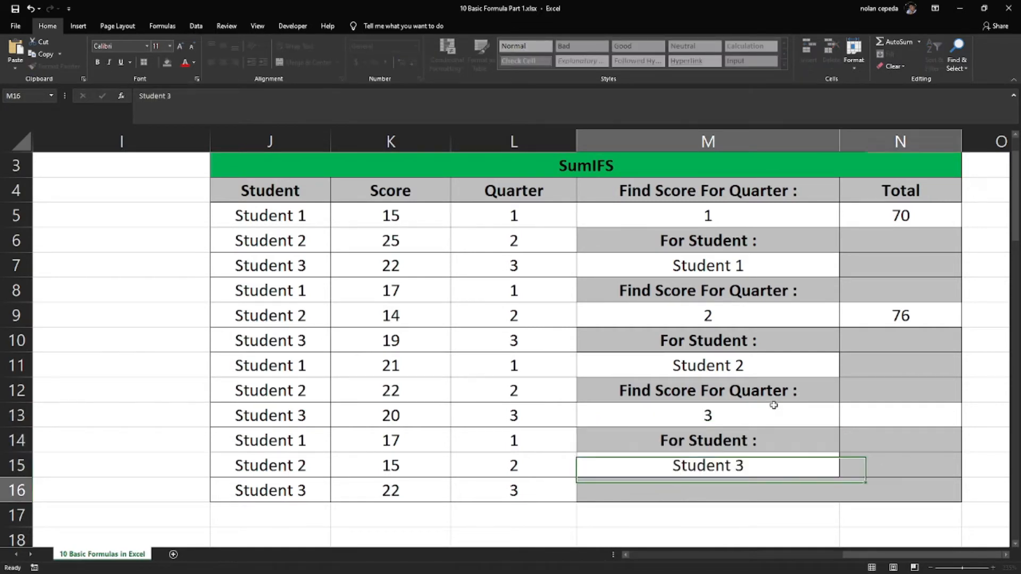
Start a SUMIFS formula in total cell N13 that sums the scores K5:K16
{"action": "left_click", "coordinate": [879, 412]}
{"action": "type", "text": "=s"}
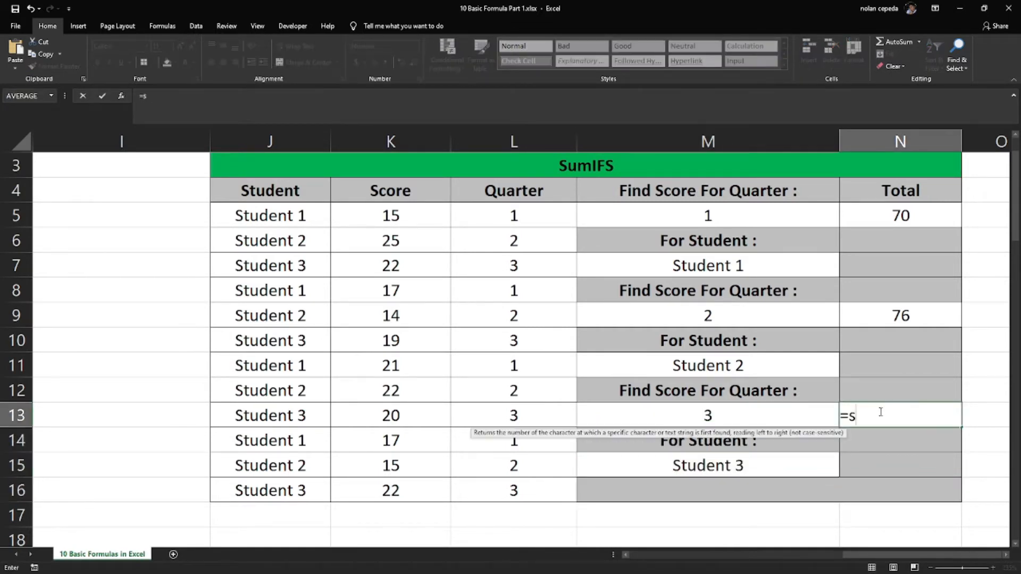
{"action": "type", "text": "umifs"}
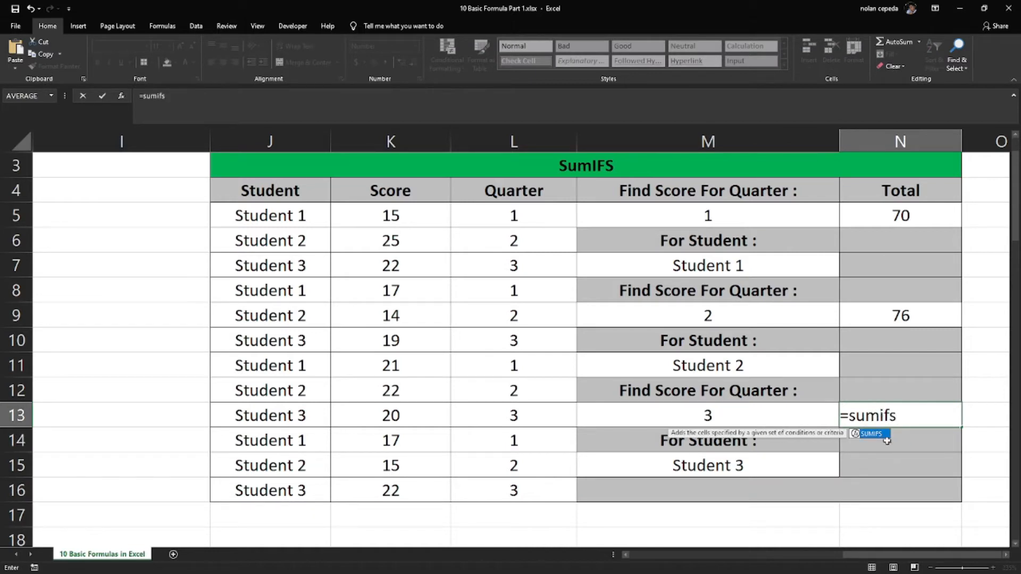
{"action": "double_click", "coordinate": [872, 434]}
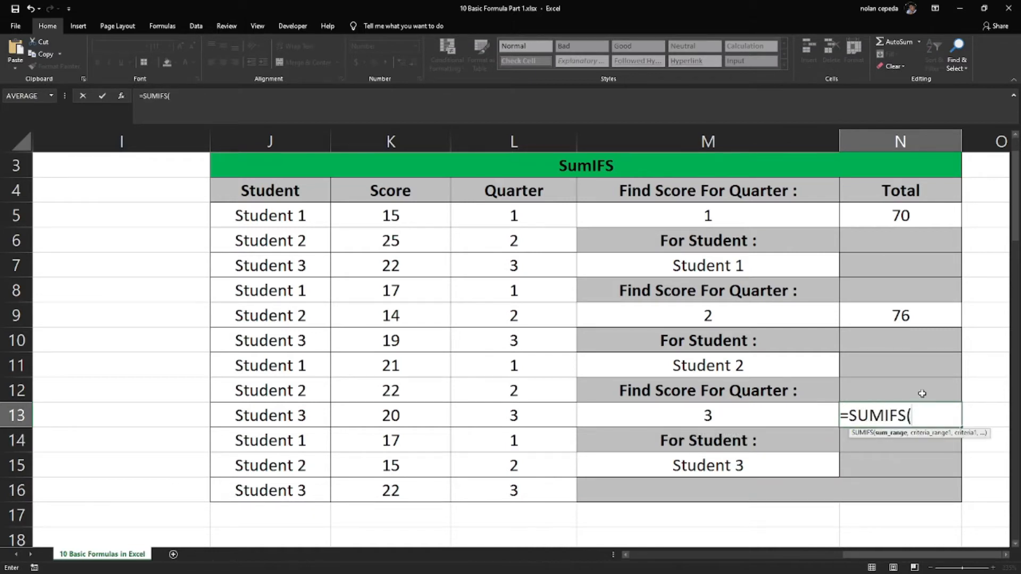
{"action": "left_click_drag", "start_coordinate": [394, 226], "coordinate": [376, 485]}
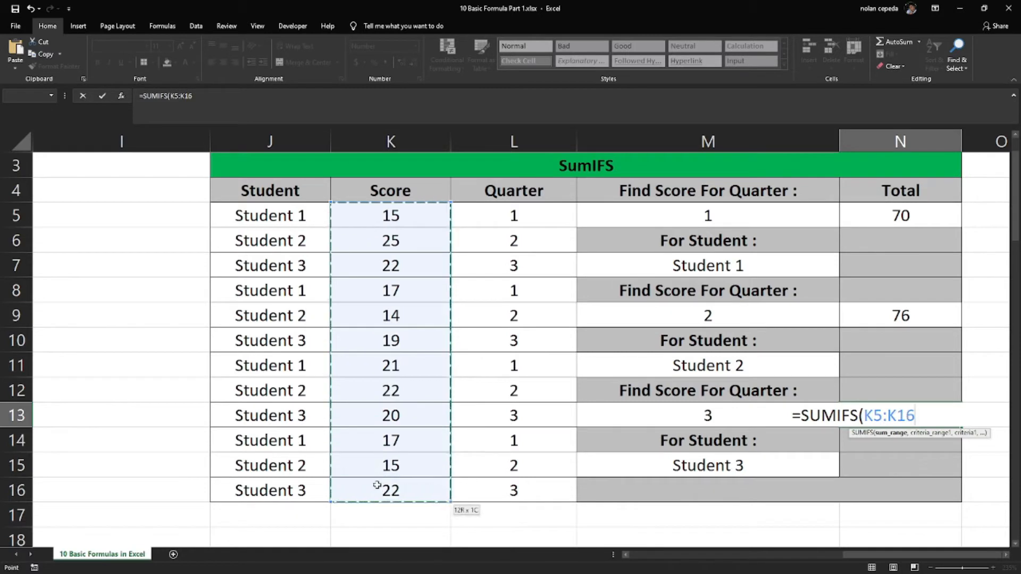
{"action": "type", "text": ","}
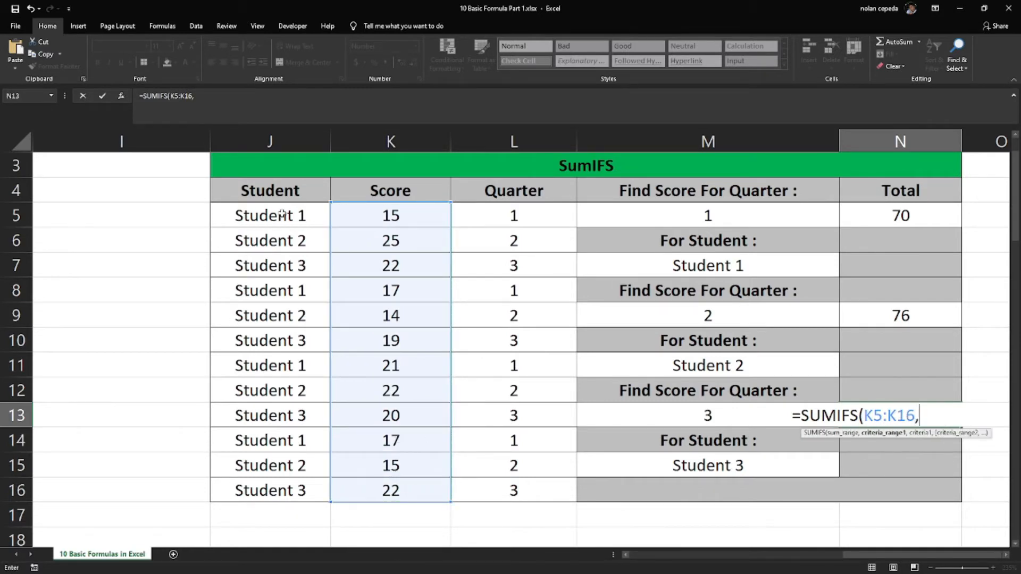
Add student range J5:J16 with criterion M15 as the first condition of the N13 formula
{"action": "left_click_drag", "start_coordinate": [282, 214], "coordinate": [263, 495]}
{"action": "type", "text": ","}
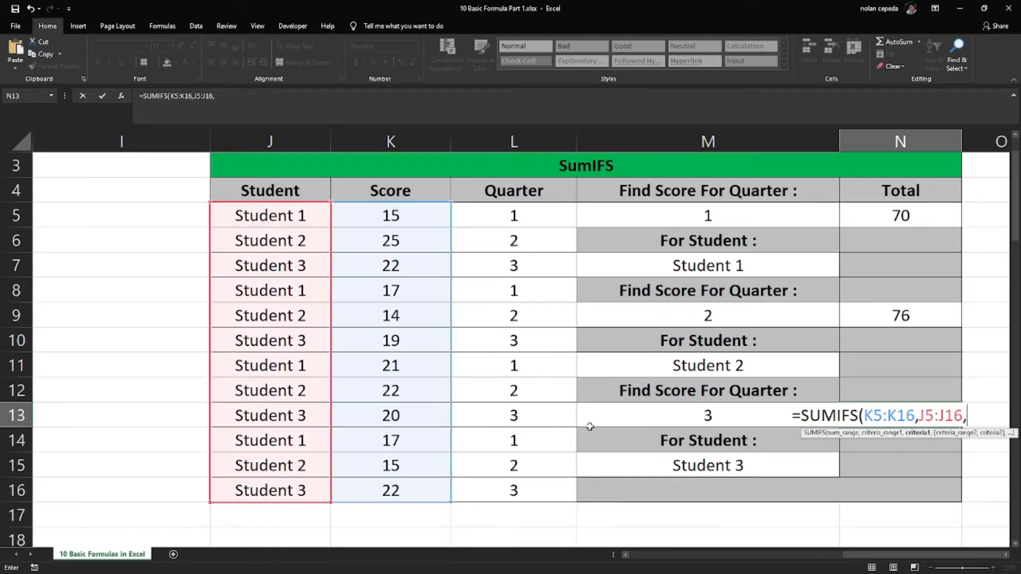
{"action": "left_click", "coordinate": [687, 472]}
{"action": "type", "text": ","}
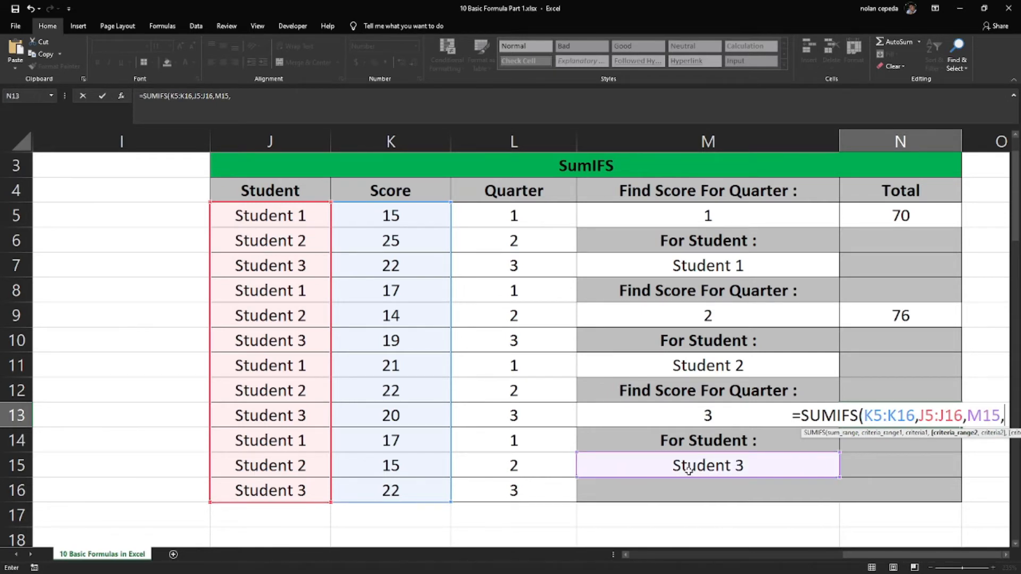
Complete the N13 formula with quarter range L5:L16 and criterion M13
{"action": "left_click_drag", "start_coordinate": [513, 215], "coordinate": [508, 492]}
{"action": "type", "text": ","}
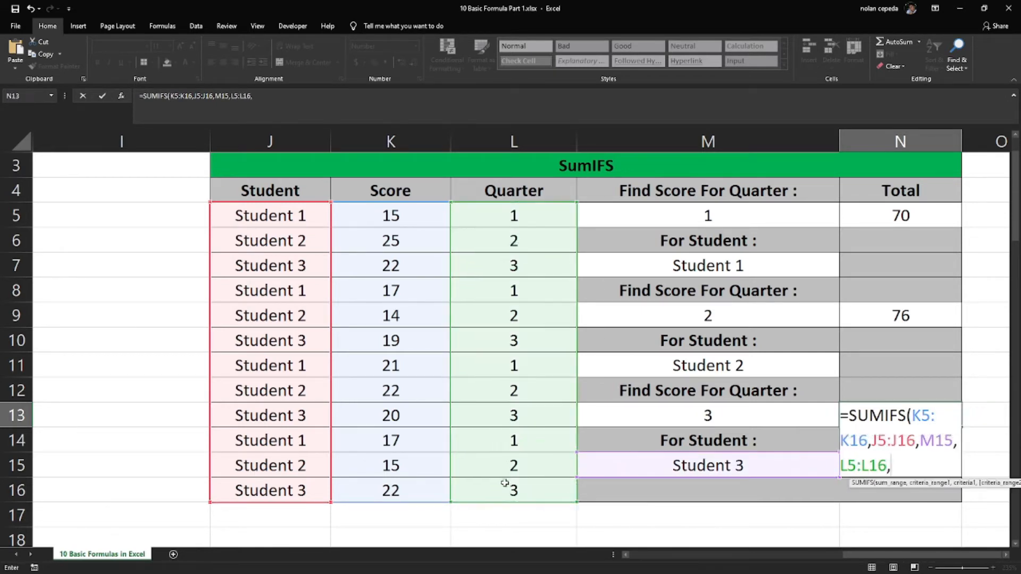
{"action": "left_click", "coordinate": [675, 417]}
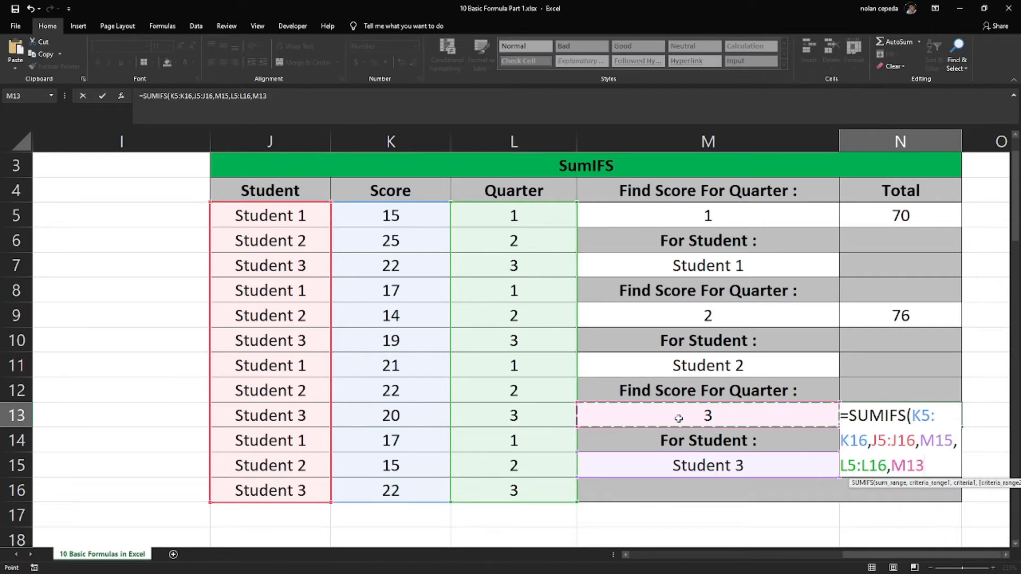
{"action": "type", "text": ")"}
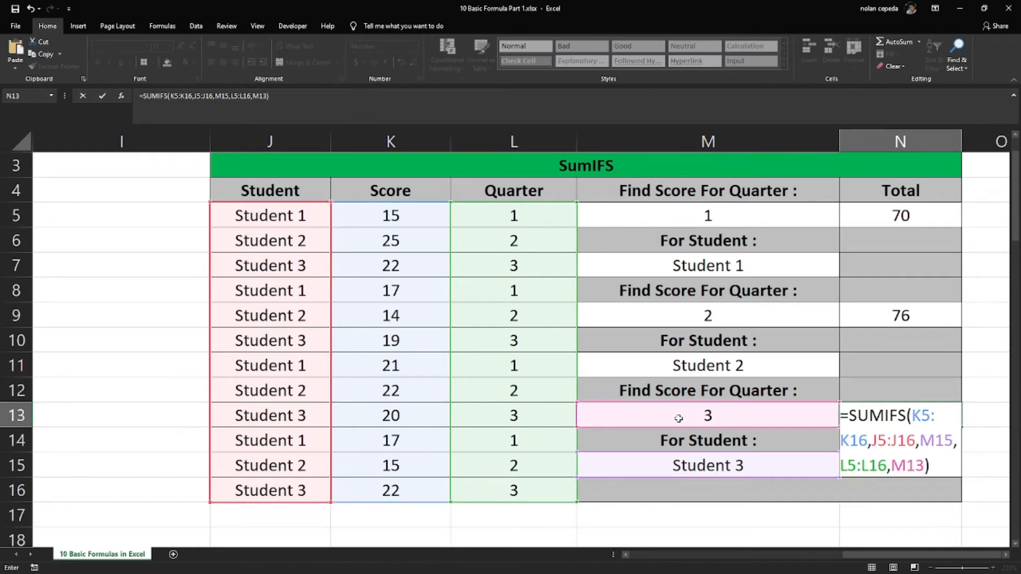
{"action": "key", "text": "Return"}
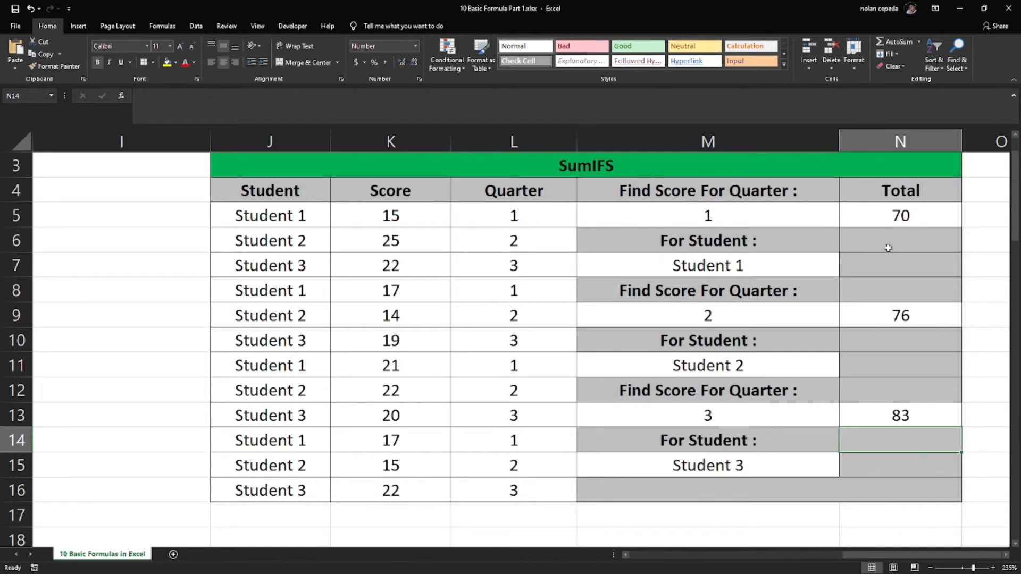
{"action": "scroll", "coordinate": [707, 218], "scroll_direction": "down", "scroll_amount": 1}
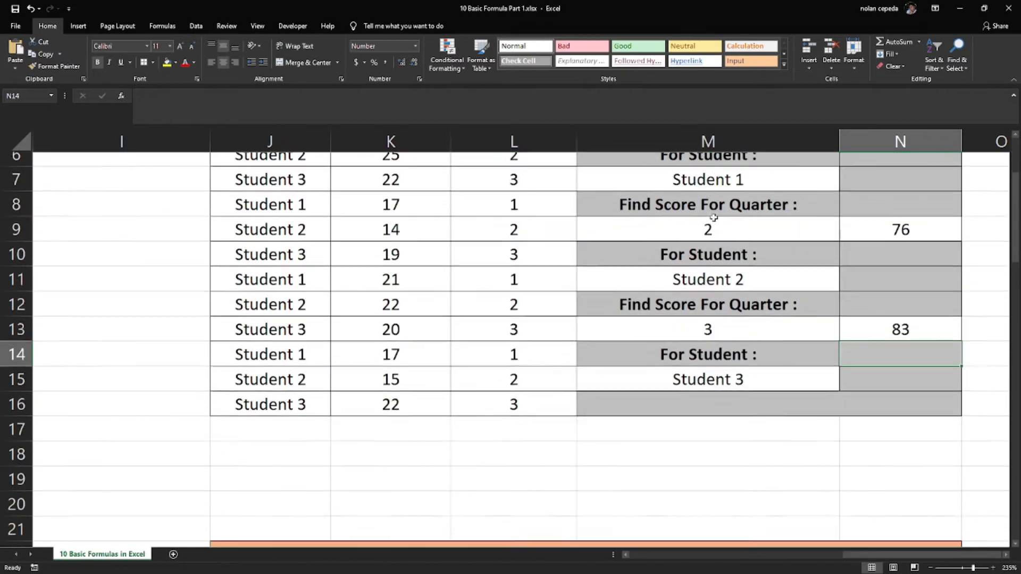
{"action": "scroll", "coordinate": [707, 218], "scroll_direction": "up", "scroll_amount": 1}
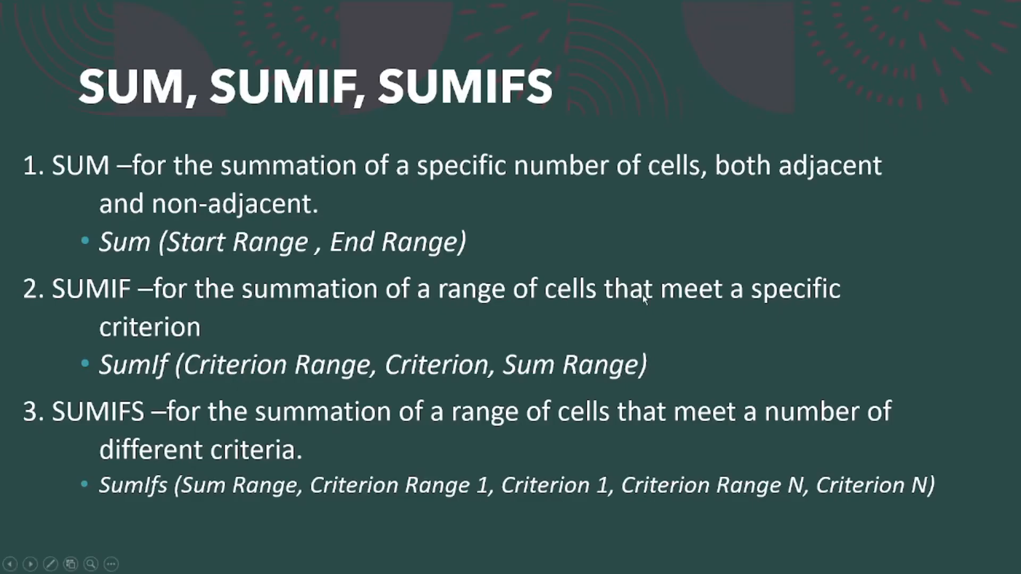
{"action": "left_click", "coordinate": [642, 296]}
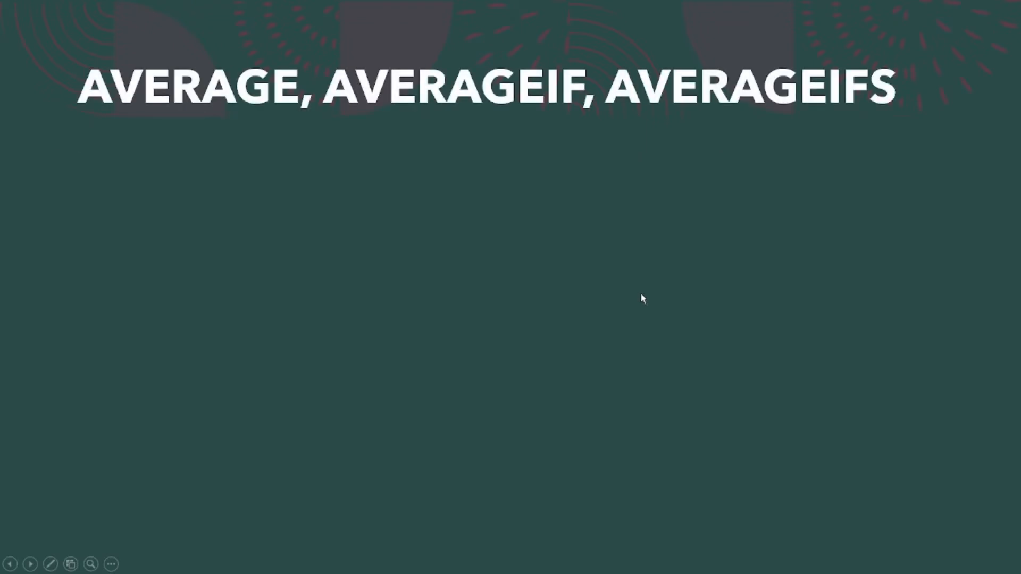
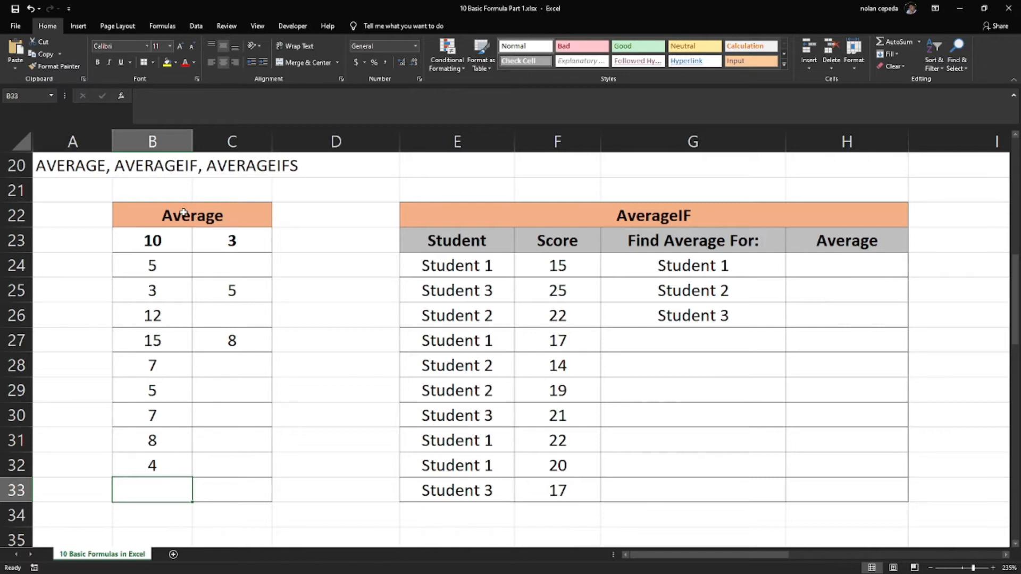
Average the values B23:B32 with an AVERAGE formula in cell B33
{"action": "type", "text": "="}
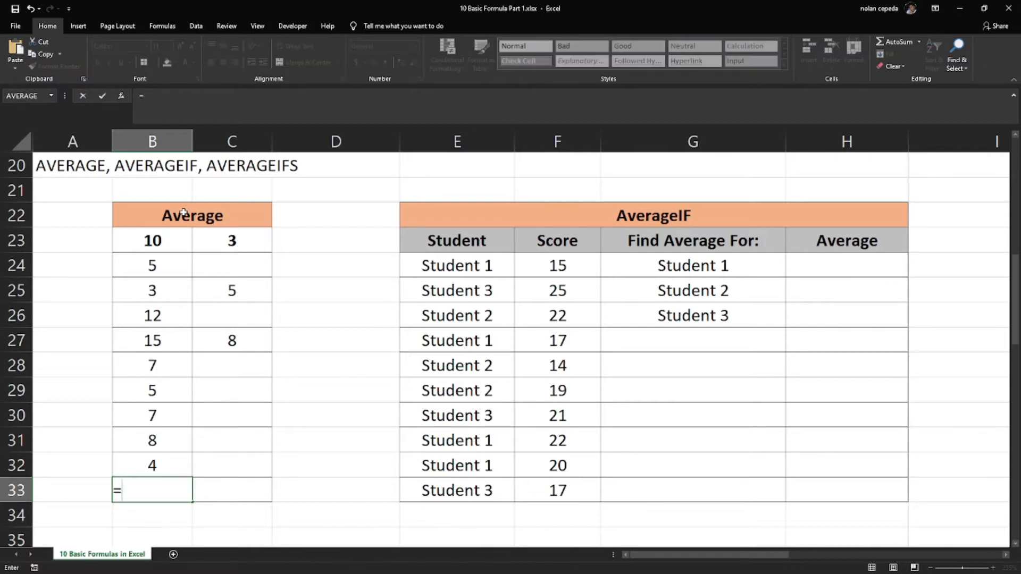
{"action": "type", "text": "ave"}
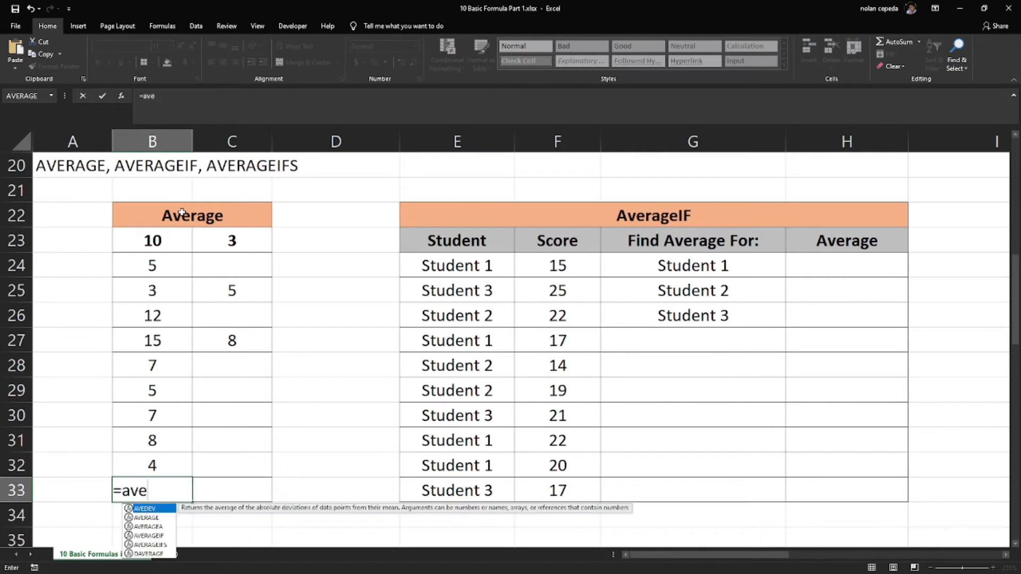
{"action": "double_click", "coordinate": [162, 517]}
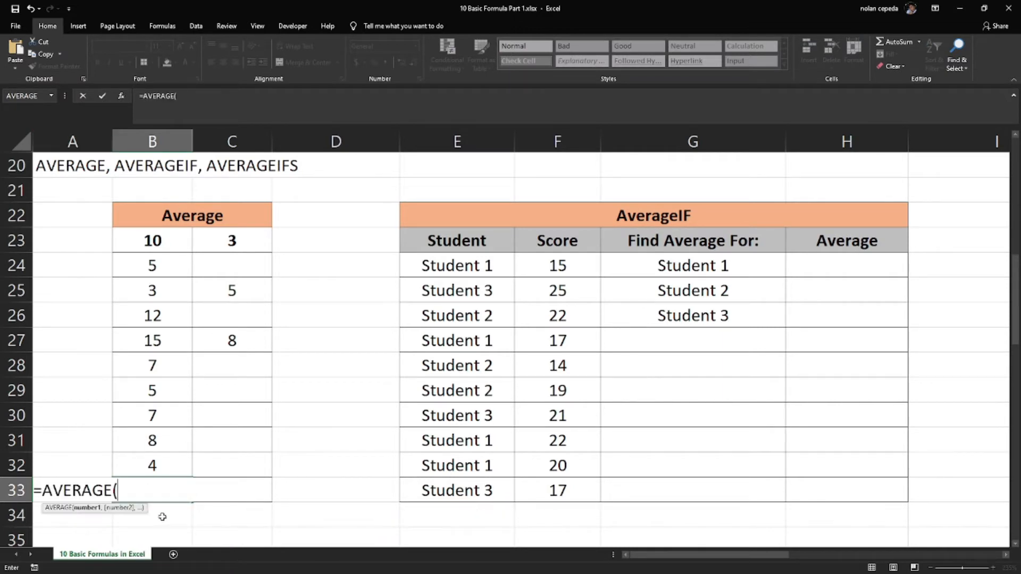
{"action": "left_click_drag", "start_coordinate": [155, 237], "coordinate": [140, 465]}
{"action": "type", "text": ")"}
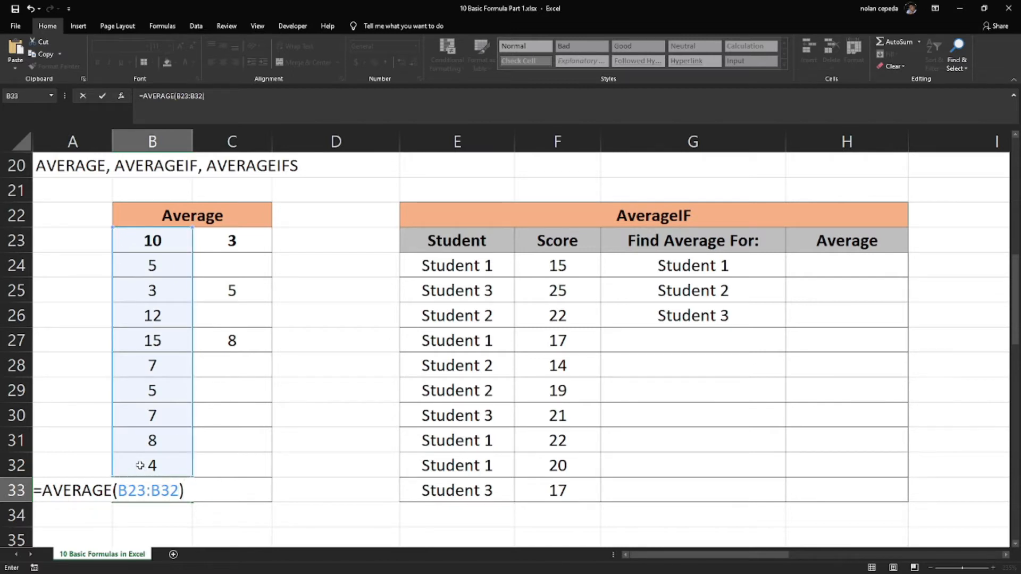
{"action": "key", "text": "Return"}
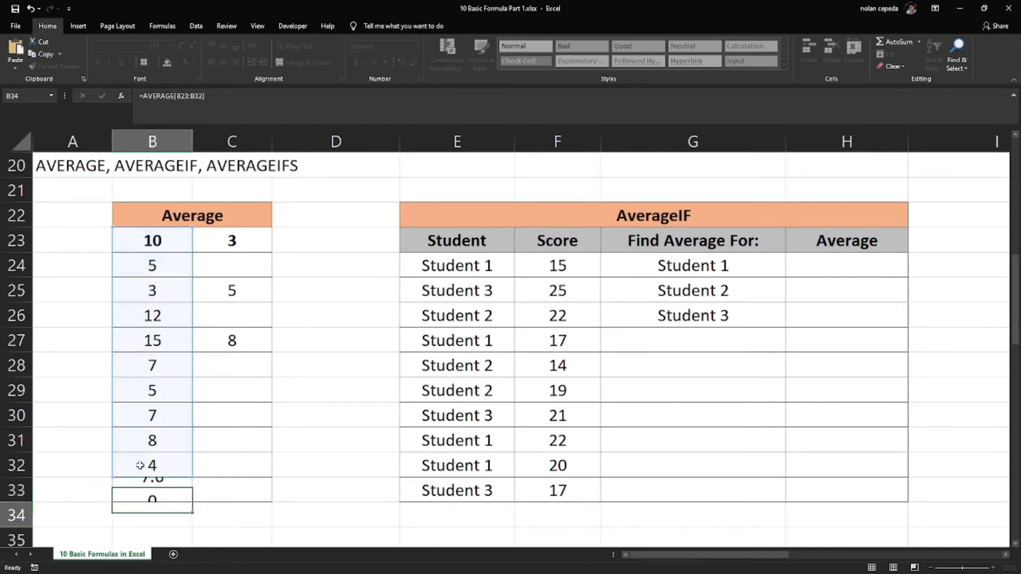
{"action": "left_click", "coordinate": [143, 480]}
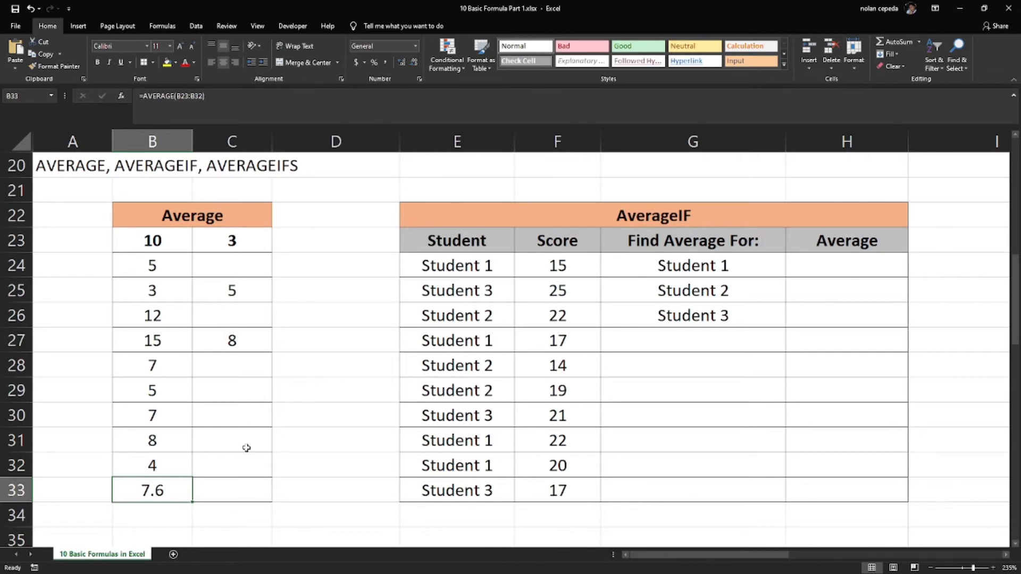
Enter an AVERAGE formula in cell C33 for the separate cells C23, C25 and C27
{"action": "left_click", "coordinate": [221, 490]}
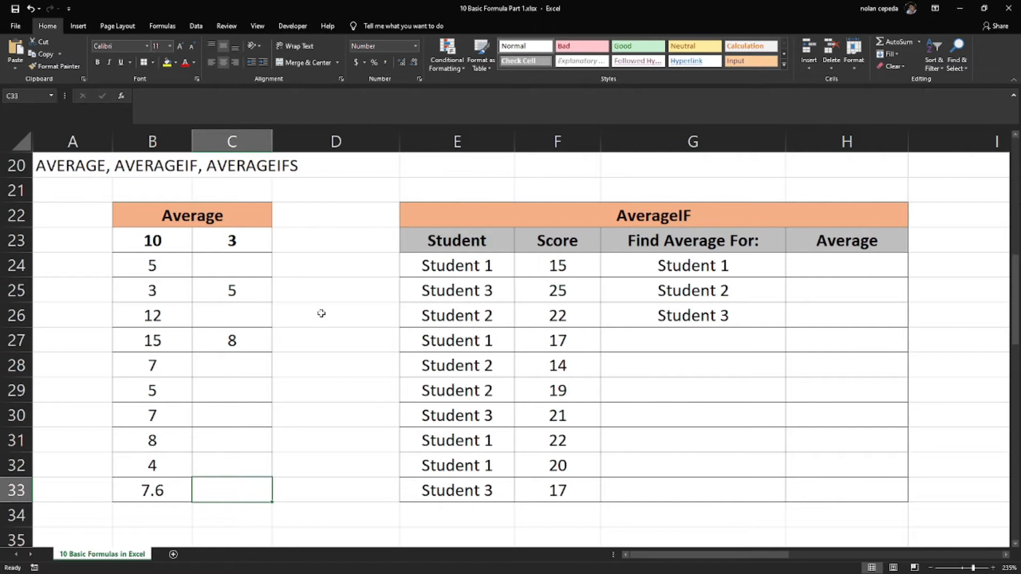
{"action": "type", "text": "="}
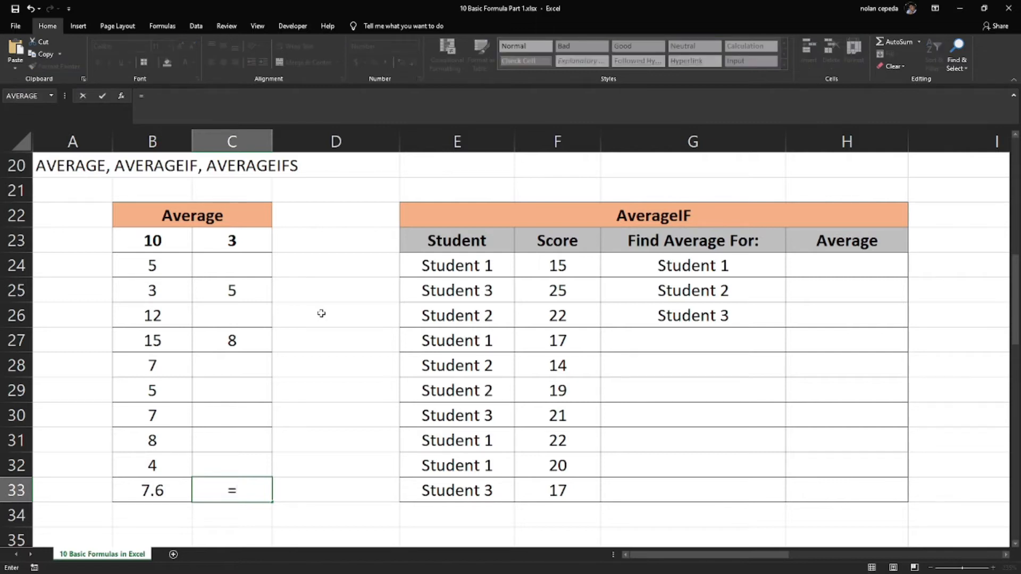
{"action": "type", "text": "ave"}
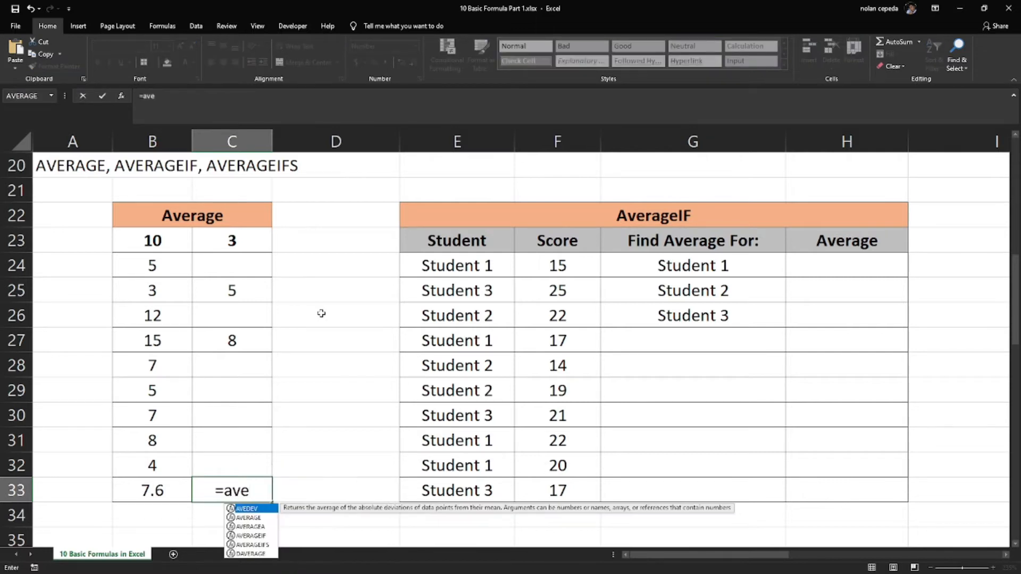
{"action": "double_click", "coordinate": [255, 518]}
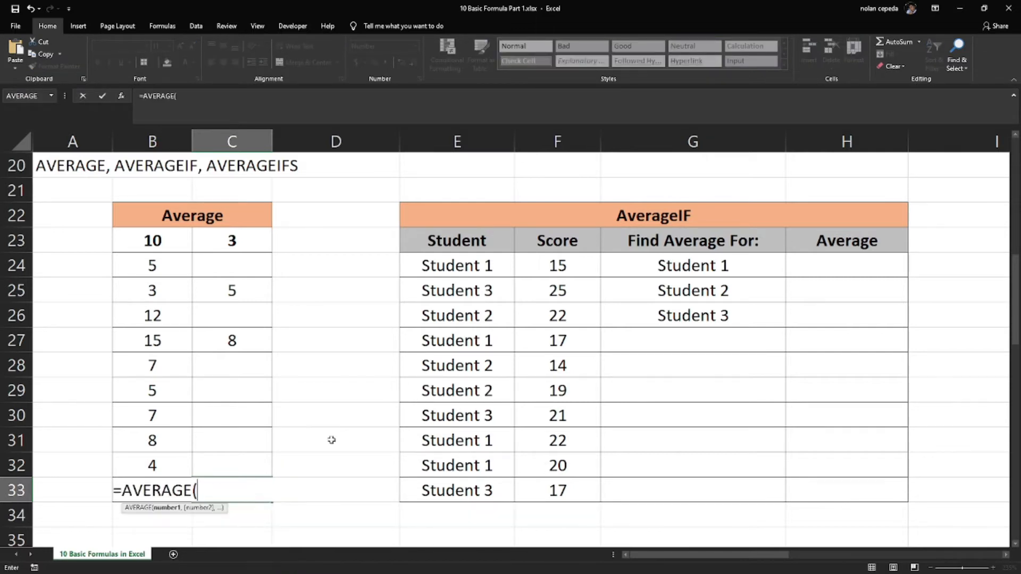
{"action": "left_click", "coordinate": [223, 245]}
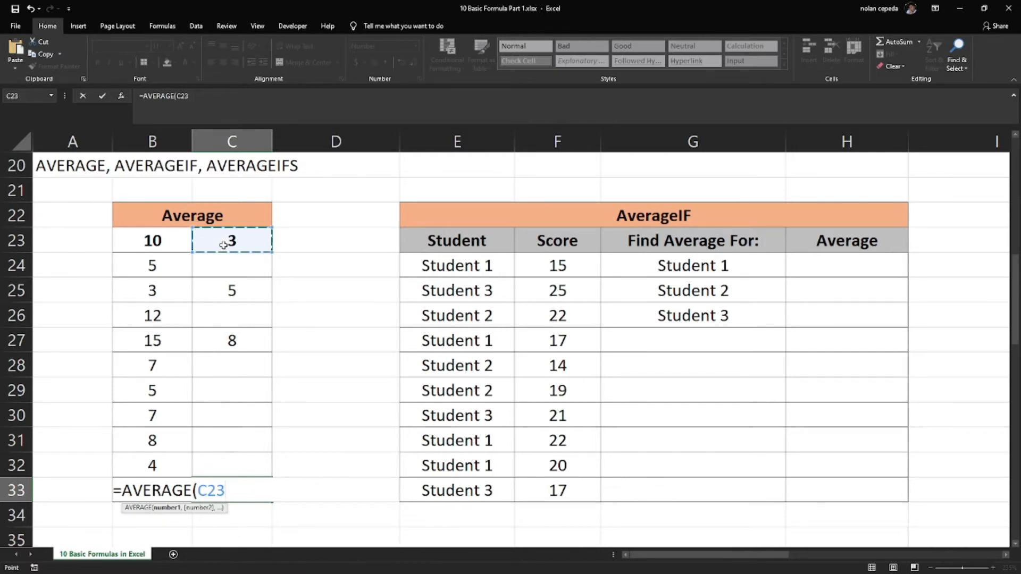
{"action": "left_click", "coordinate": [256, 294], "text": "ctrl"}
{"action": "left_click", "coordinate": [254, 338], "text": "ctrl"}
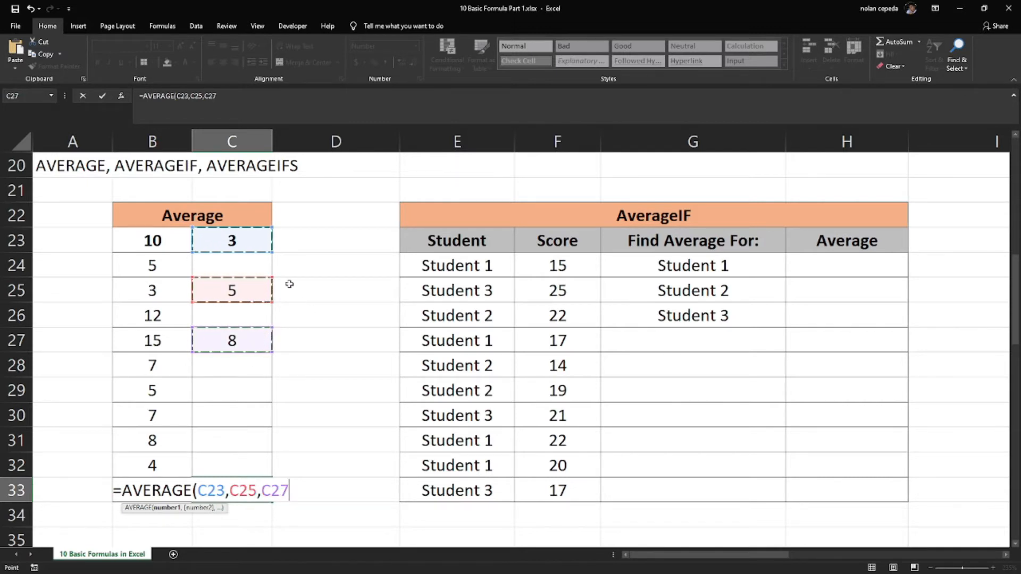
{"action": "type", "text": ")"}
{"action": "key", "text": "Return"}
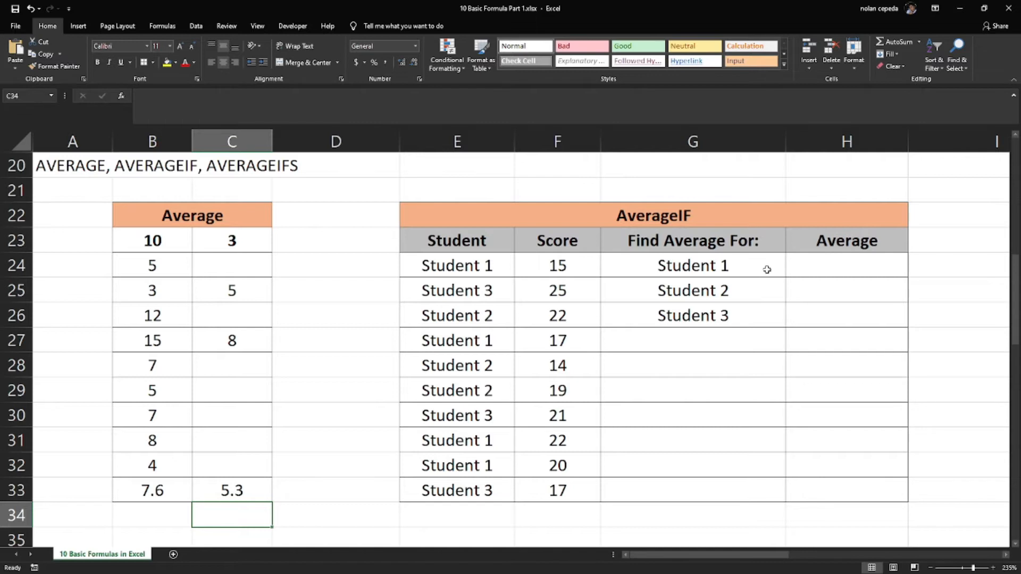
Examine the AverageIF table's lookup students, the score column and the rows belonging to Student 1
{"action": "left_click_drag", "start_coordinate": [752, 266], "coordinate": [742, 313]}
{"action": "left_click", "coordinate": [815, 269]}
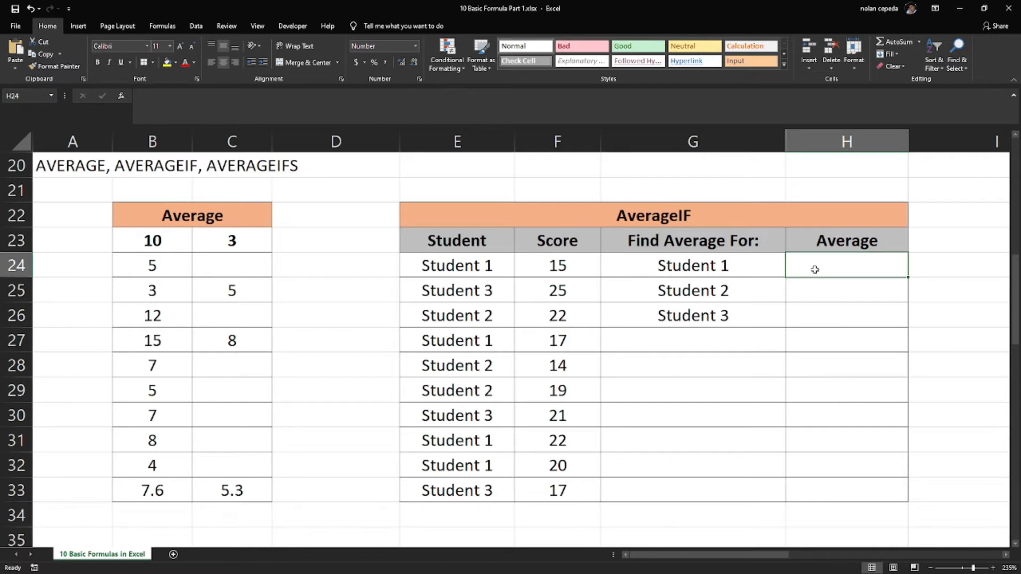
{"action": "left_click", "coordinate": [731, 269]}
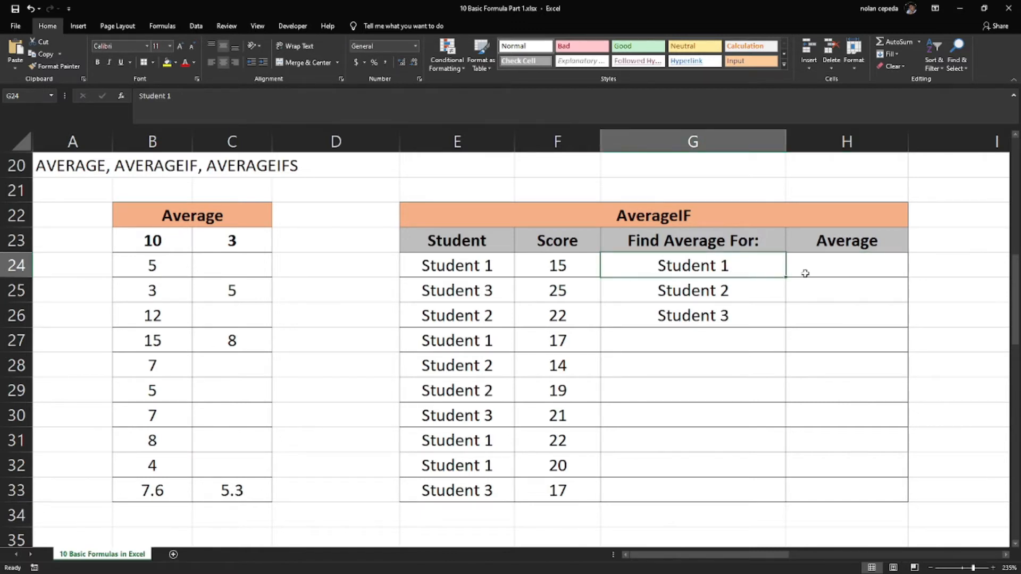
{"action": "left_click_drag", "start_coordinate": [548, 261], "coordinate": [542, 486]}
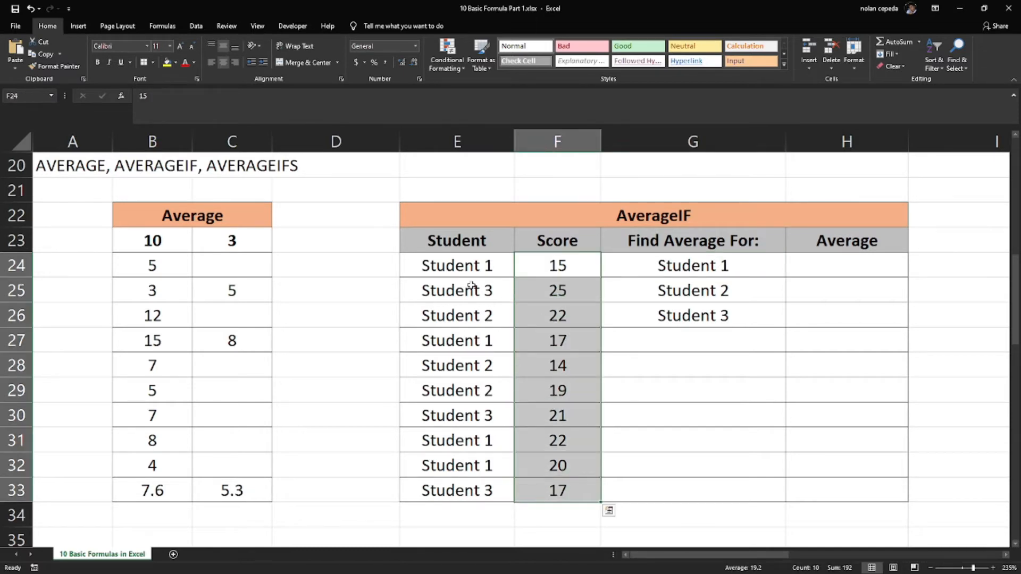
{"action": "left_click_drag", "start_coordinate": [467, 265], "coordinate": [534, 265]}
{"action": "left_click_drag", "start_coordinate": [484, 338], "coordinate": [551, 348]}
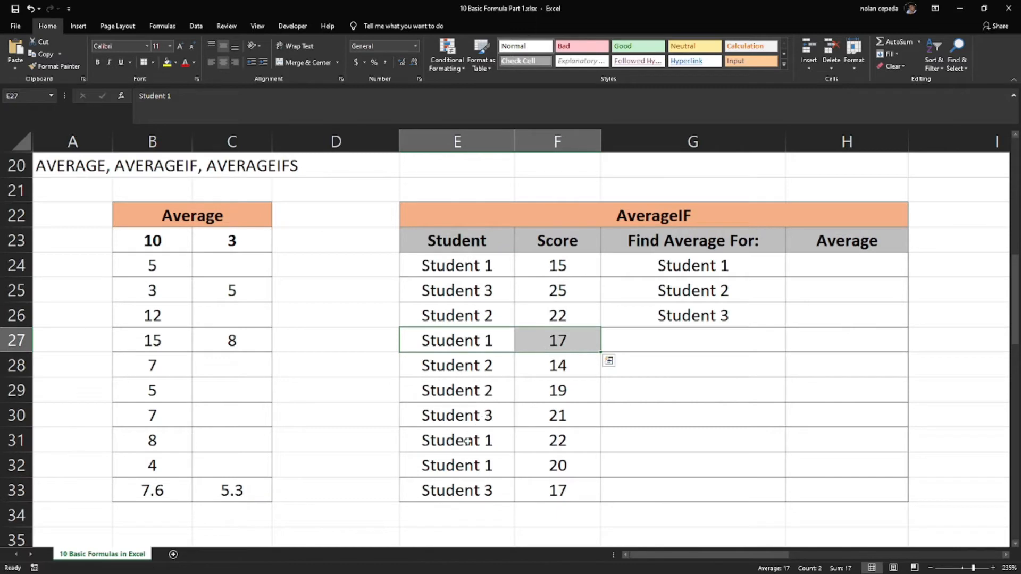
{"action": "left_click_drag", "start_coordinate": [468, 441], "coordinate": [554, 446]}
{"action": "left_click_drag", "start_coordinate": [482, 466], "coordinate": [553, 465]}
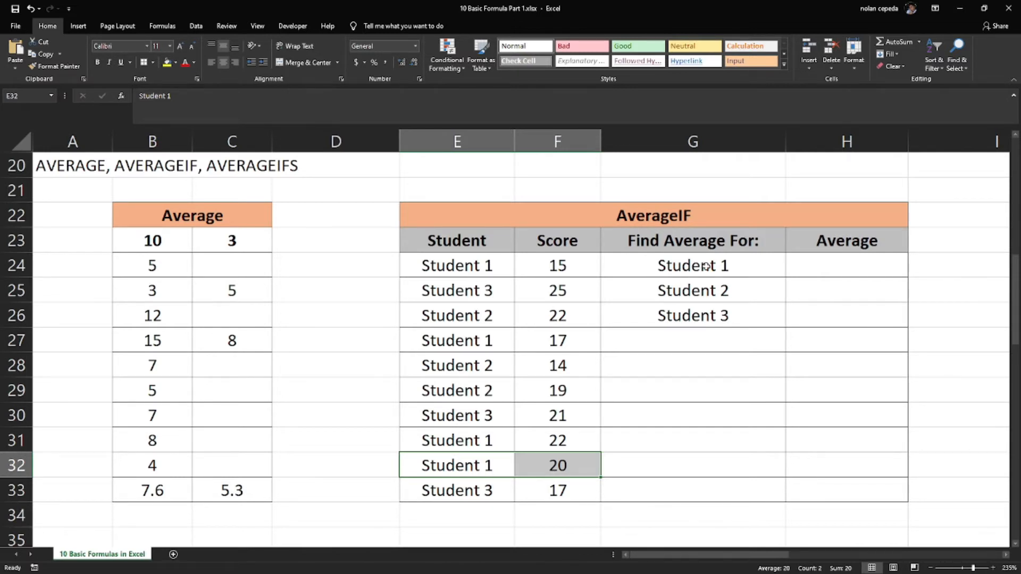
Start an AVERAGEIF formula in cell H24 with student range E24:E33 as the range to check
{"action": "left_click", "coordinate": [808, 267]}
{"action": "type", "text": "=ave"}
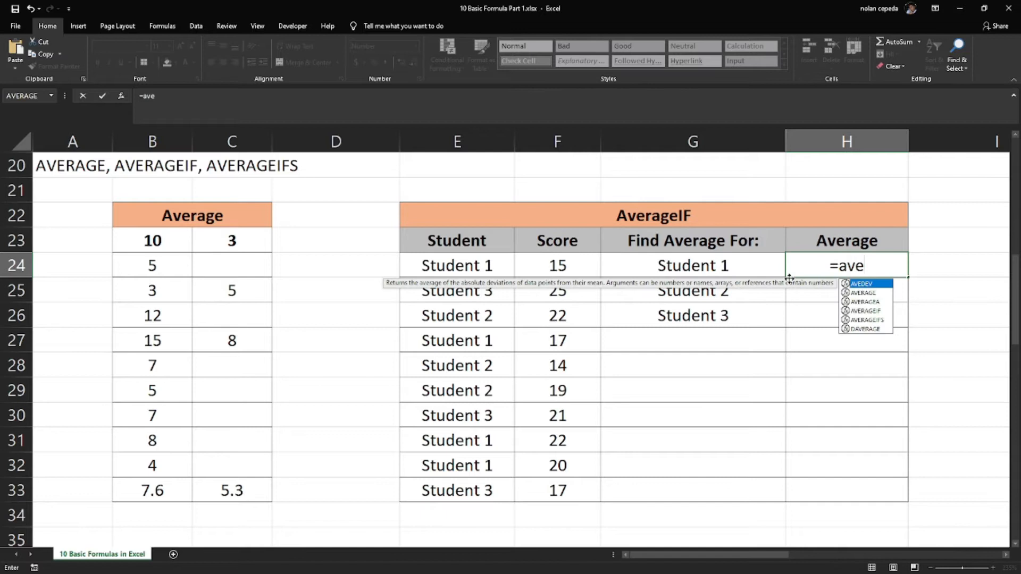
{"action": "double_click", "coordinate": [878, 311]}
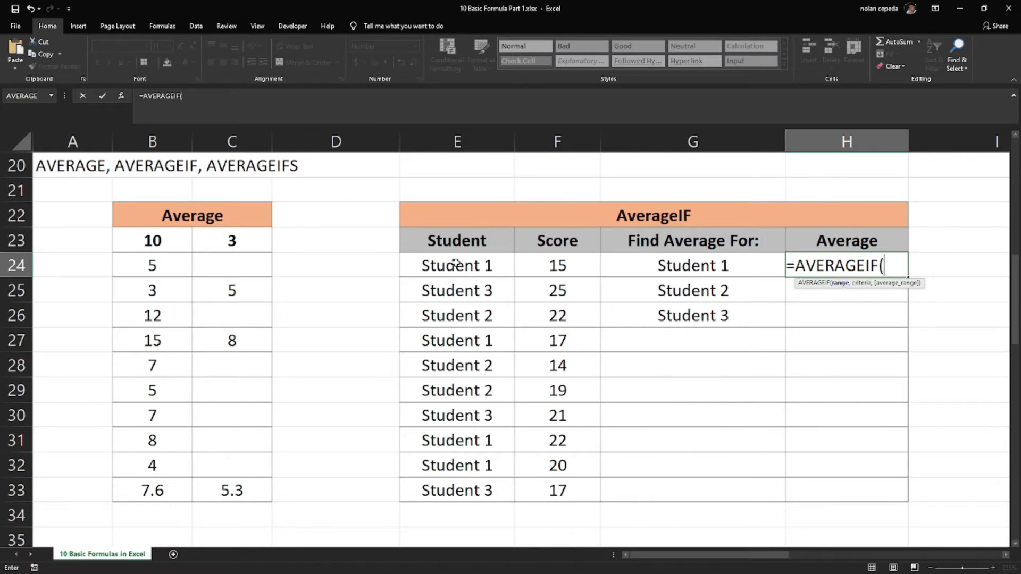
{"action": "left_click_drag", "start_coordinate": [455, 262], "coordinate": [452, 488]}
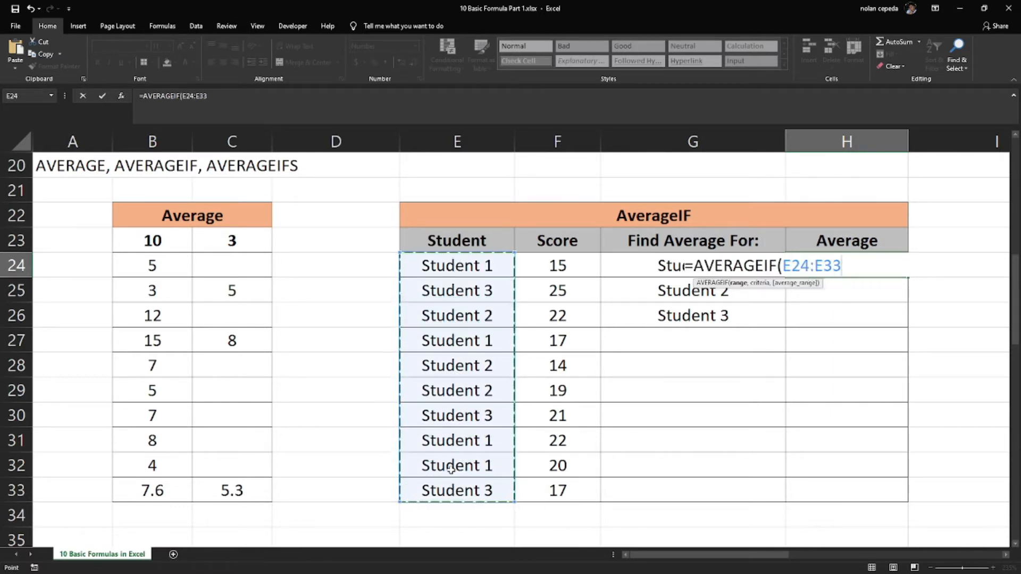
{"action": "type", "text": ","}
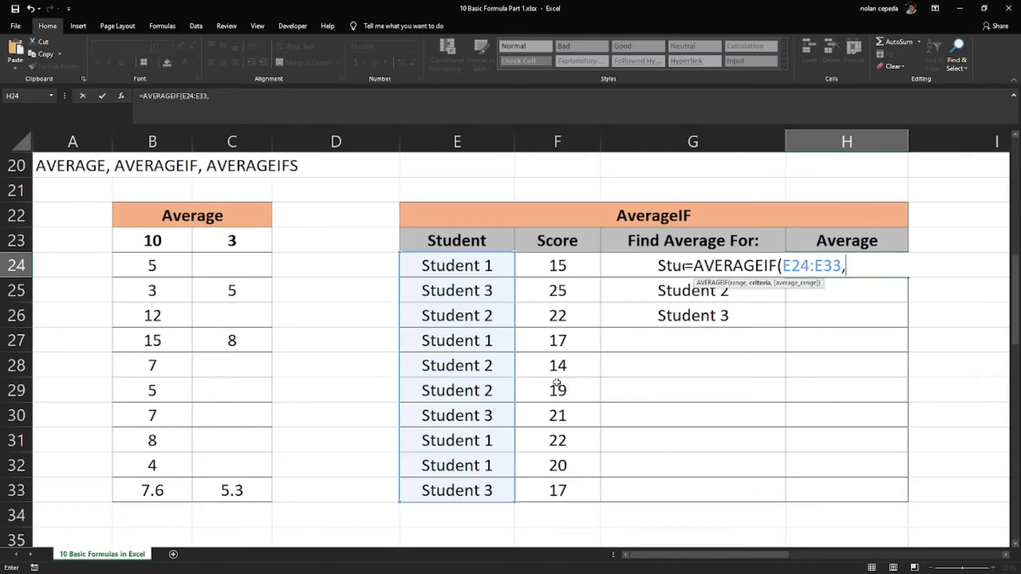
Complete the H24 formula with criterion G24 and average range F24:F33
{"action": "left_click", "coordinate": [627, 264]}
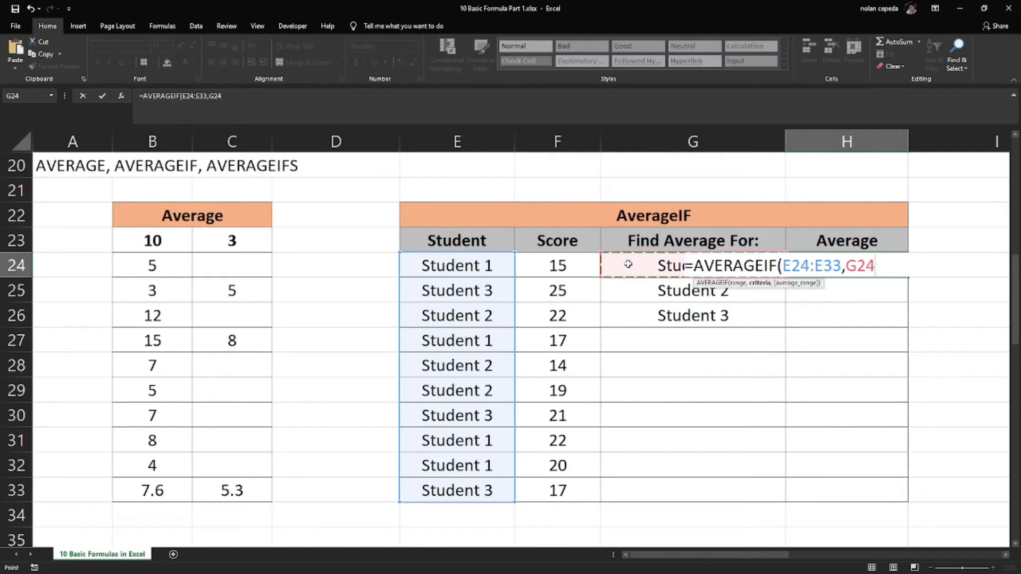
{"action": "type", "text": ","}
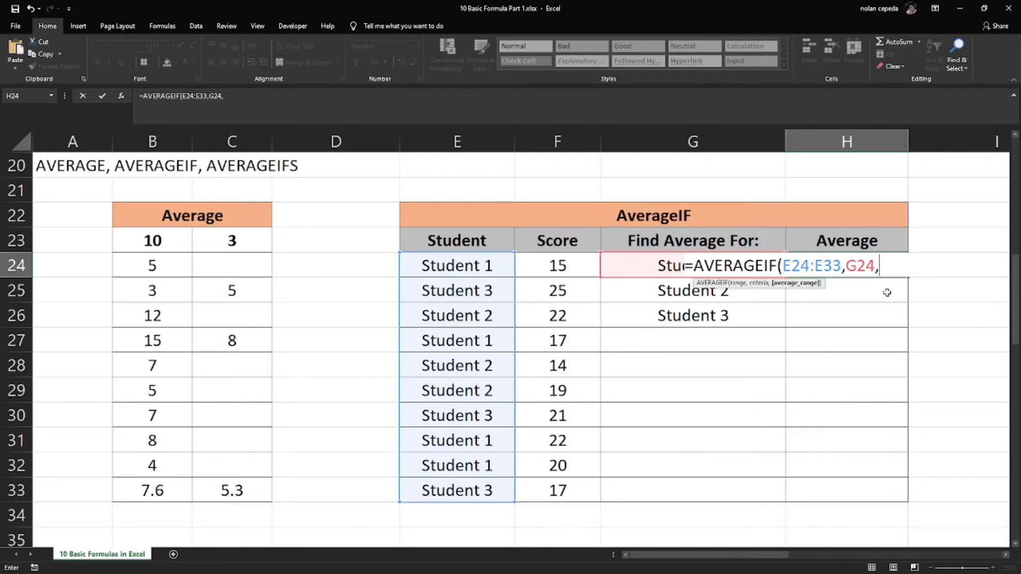
{"action": "left_click", "coordinate": [568, 267]}
{"action": "left_click_drag", "start_coordinate": [567, 266], "coordinate": [565, 484]}
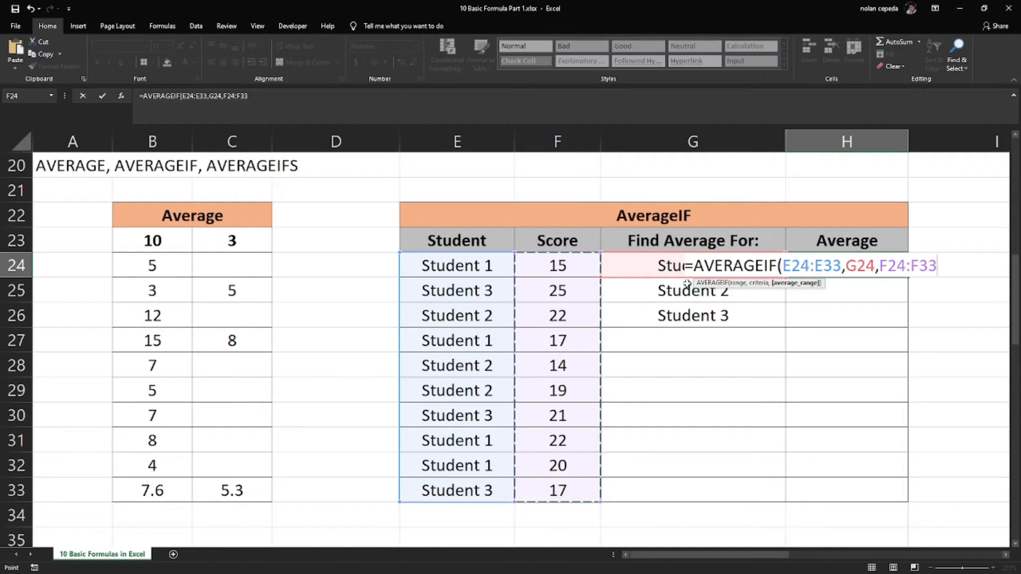
{"action": "type", "text": ")"}
{"action": "key", "text": "Return"}
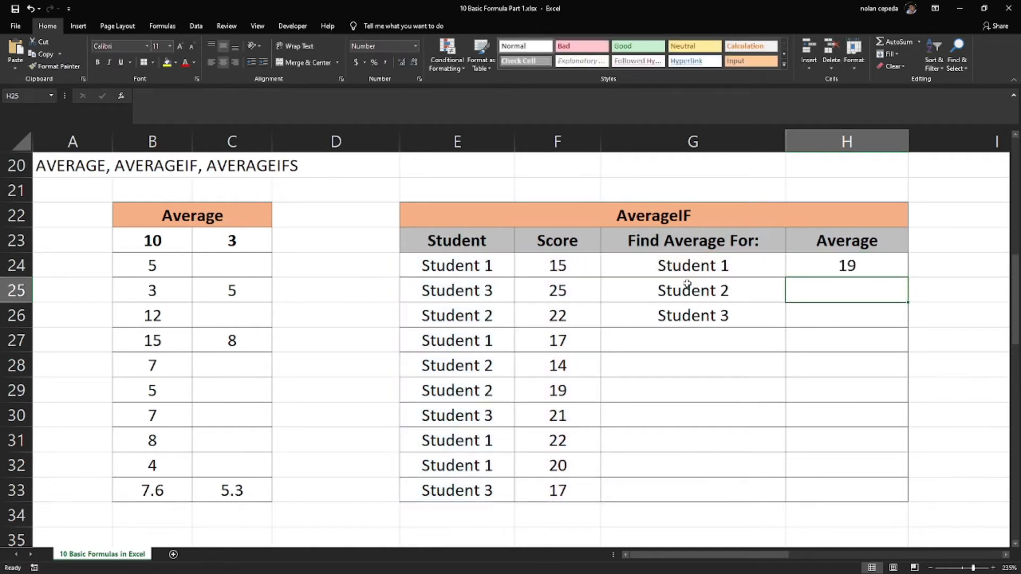
Review the H24 result against the scores in F24:F33 and the Student 1 criterion in G24
{"action": "left_click", "coordinate": [817, 271]}
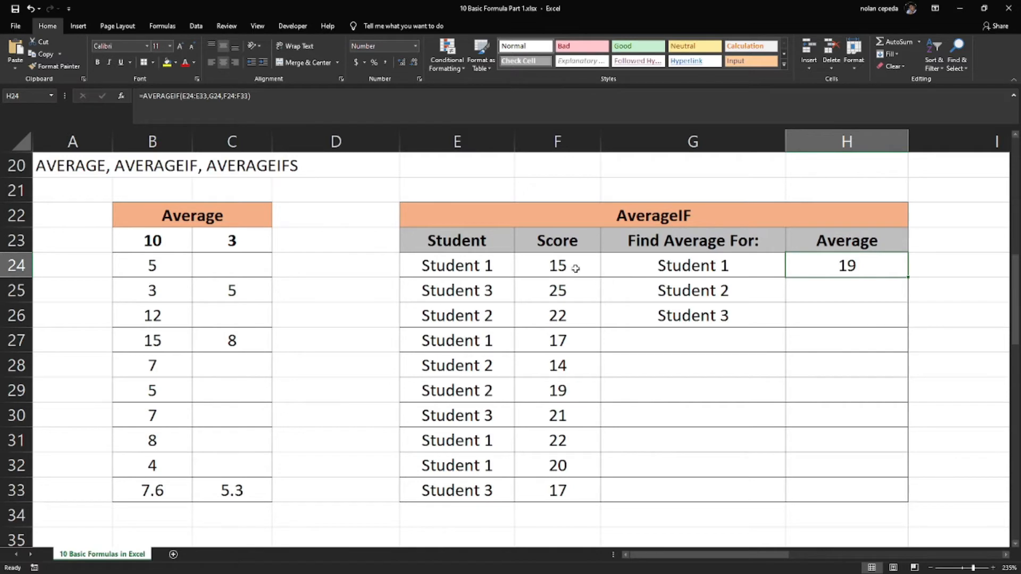
{"action": "left_click_drag", "start_coordinate": [564, 261], "coordinate": [553, 492]}
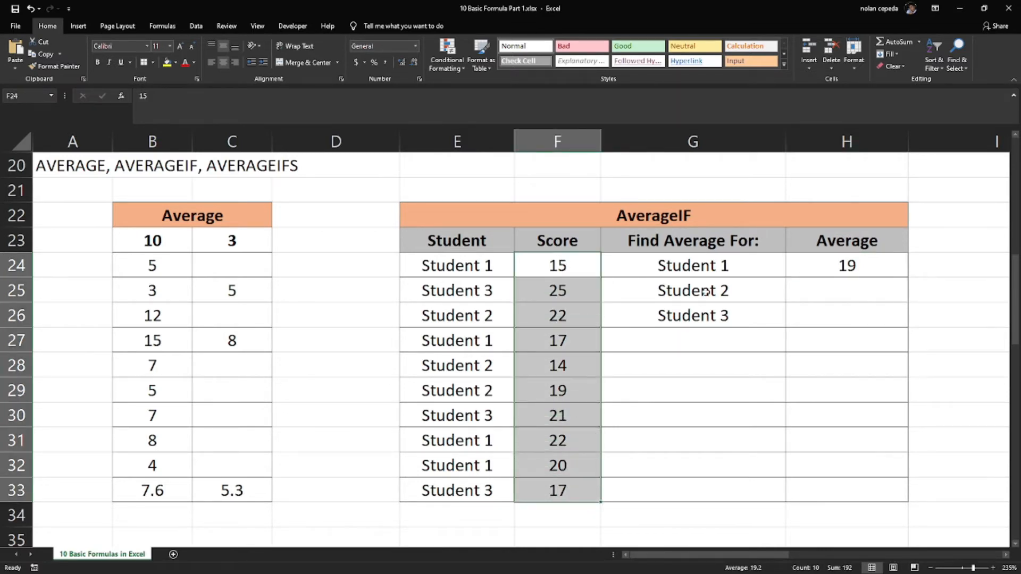
{"action": "left_click", "coordinate": [703, 264]}
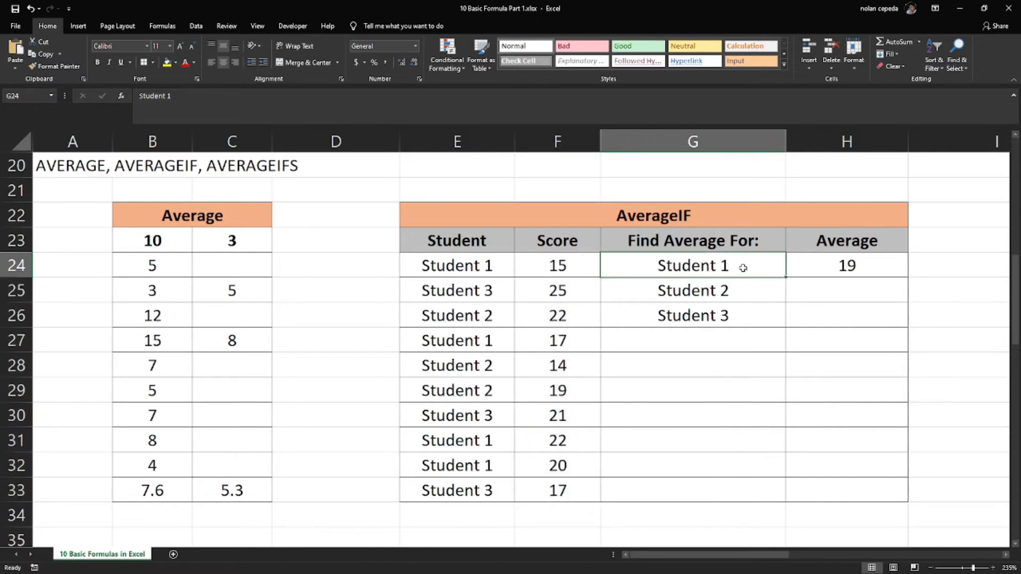
{"action": "left_click", "coordinate": [845, 270]}
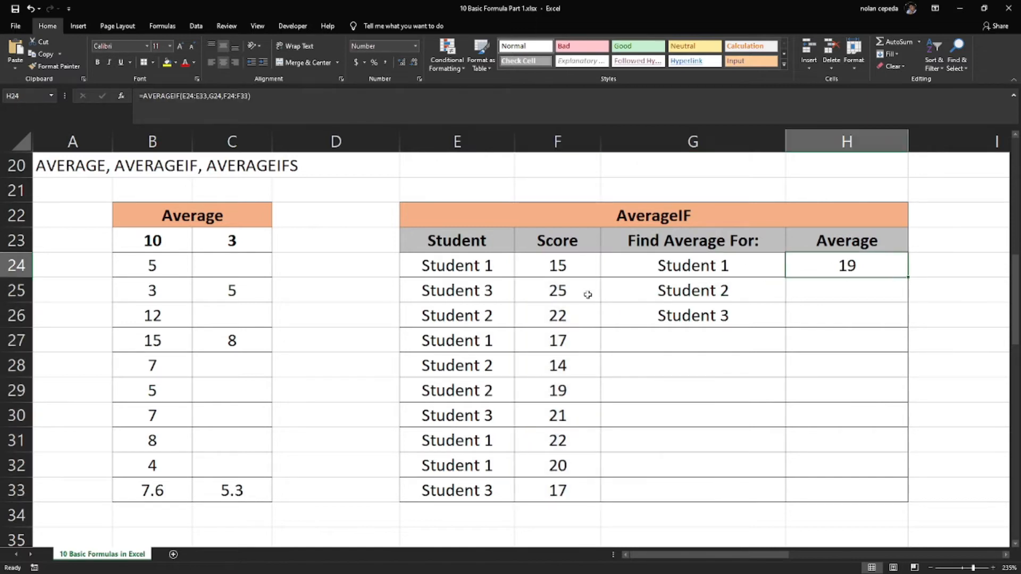
{"action": "left_click", "coordinate": [571, 267]}
{"action": "left_click_drag", "start_coordinate": [570, 267], "coordinate": [568, 486]}
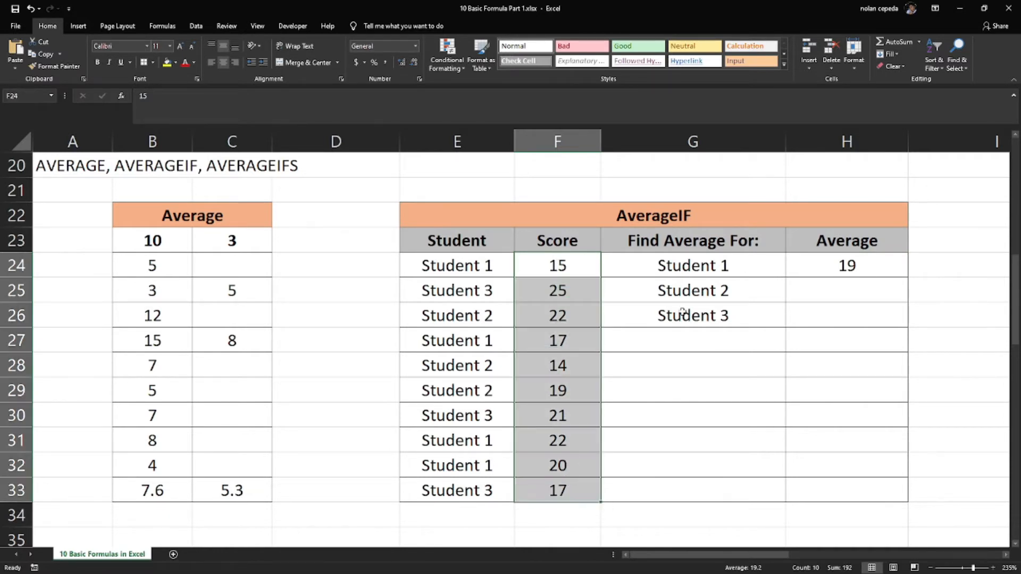
{"action": "left_click", "coordinate": [684, 265]}
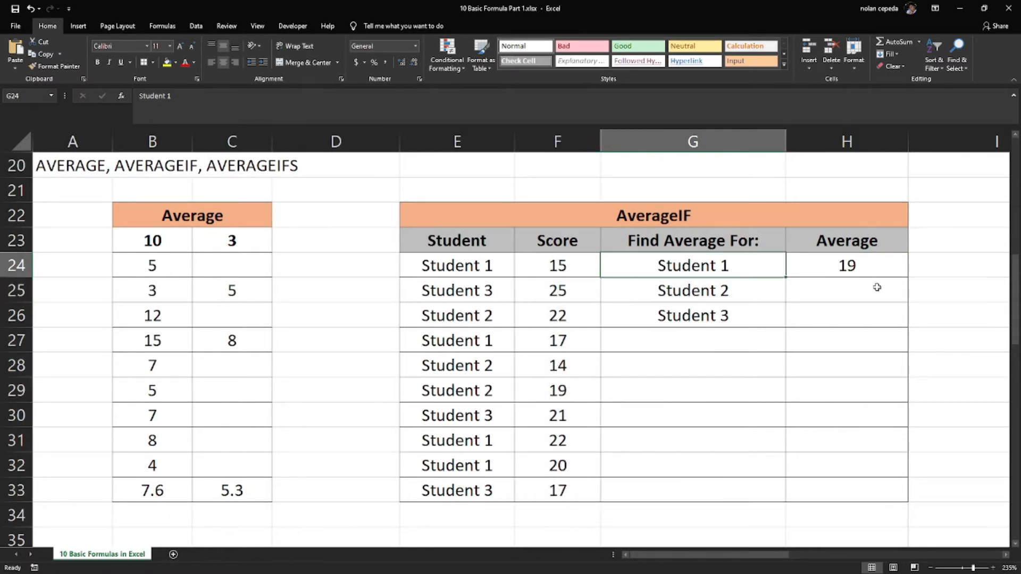
Start an AVERAGEIF formula in cell H25 with E24:E33 as the range to check
{"action": "left_click", "coordinate": [846, 291]}
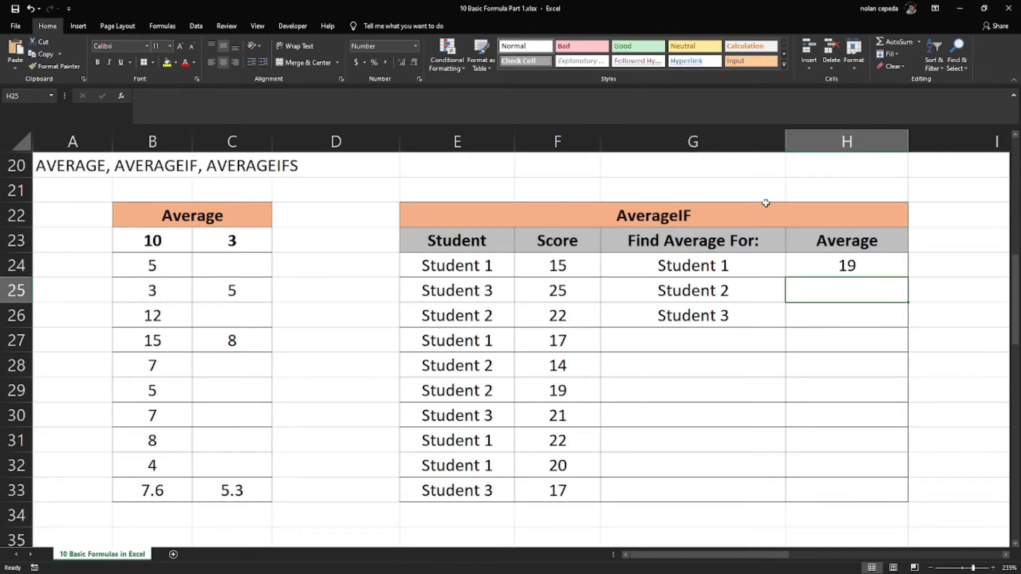
{"action": "type", "text": "=sum"}
{"action": "key", "text": "BackSpace"}
{"action": "key", "text": "BackSpace"}
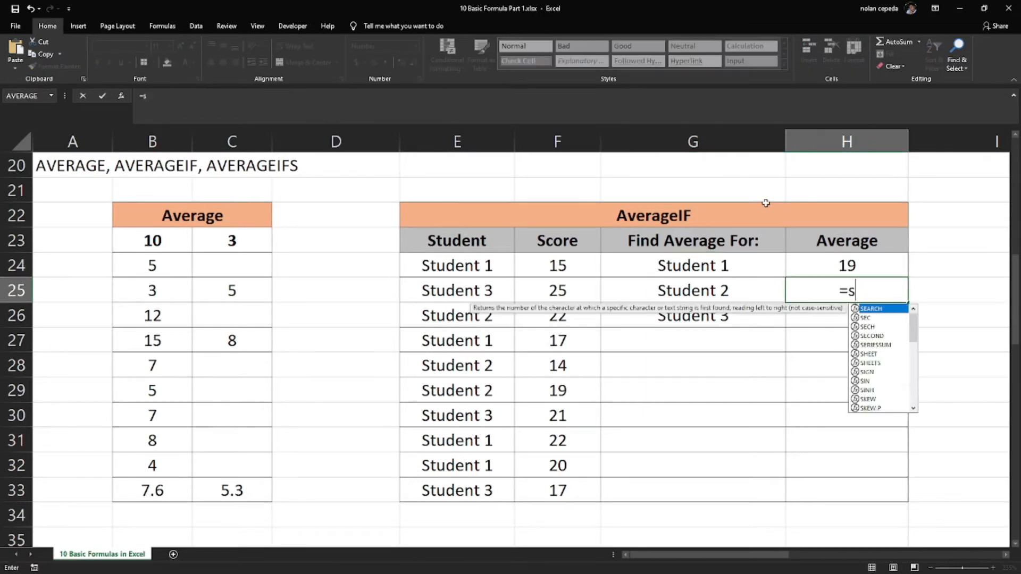
{"action": "type", "text": "ave"}
{"action": "key", "text": "BackSpace"}
{"action": "key", "text": "BackSpace"}
{"action": "key", "text": "BackSpace"}
{"action": "key", "text": "BackSpace"}
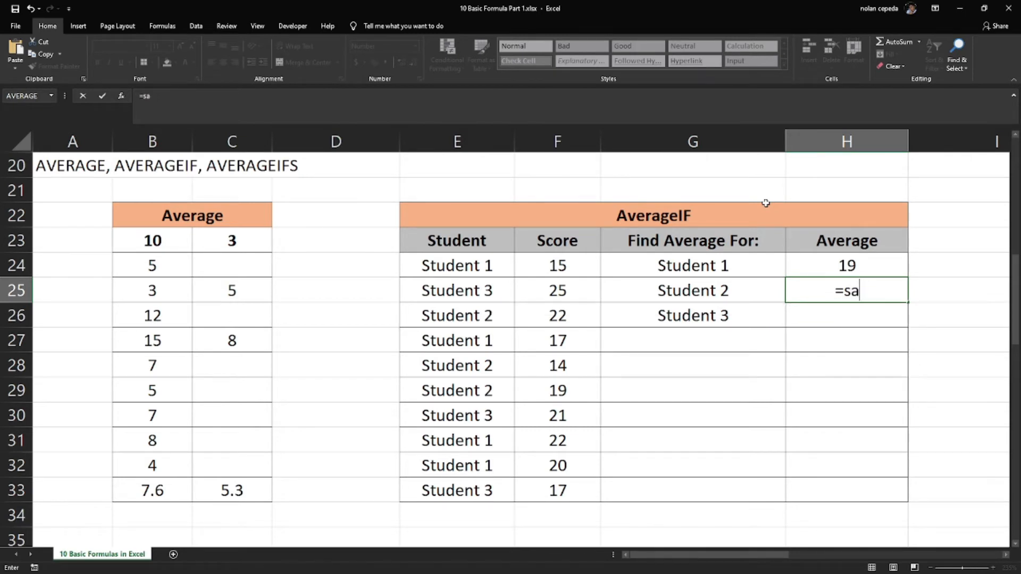
{"action": "type", "text": "aver"}
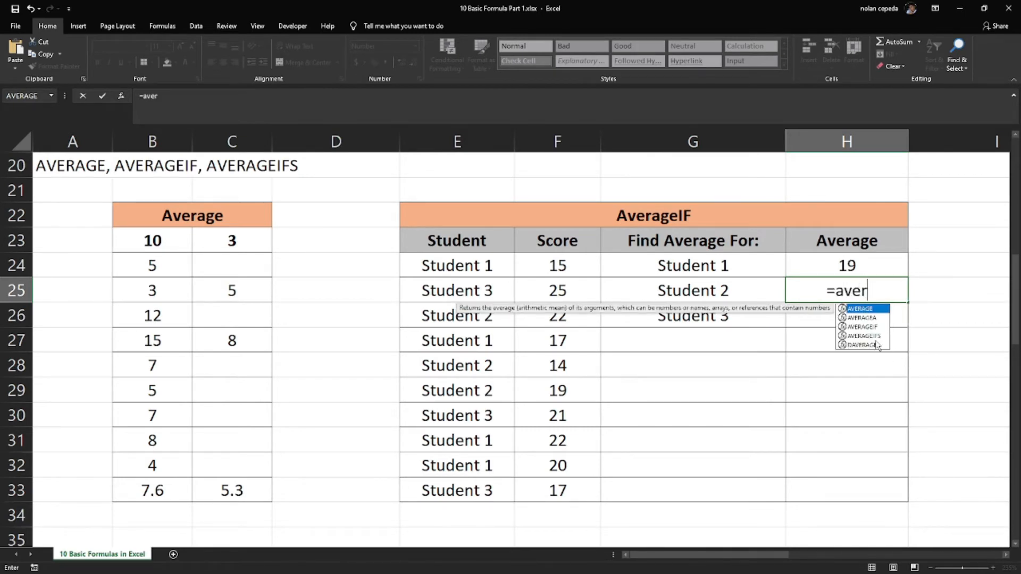
{"action": "double_click", "coordinate": [865, 327]}
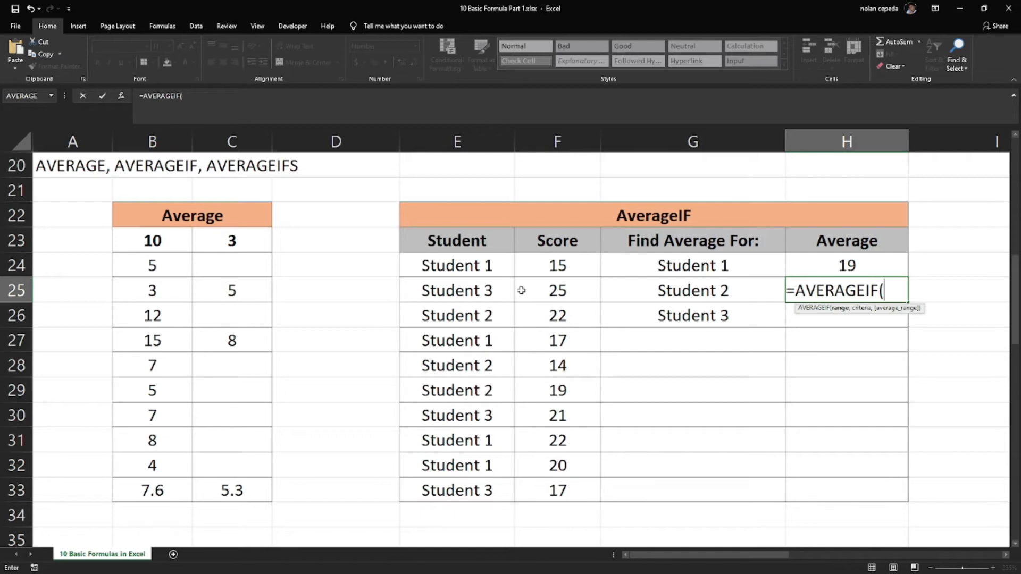
{"action": "left_click_drag", "start_coordinate": [470, 264], "coordinate": [485, 490]}
{"action": "type", "text": ","}
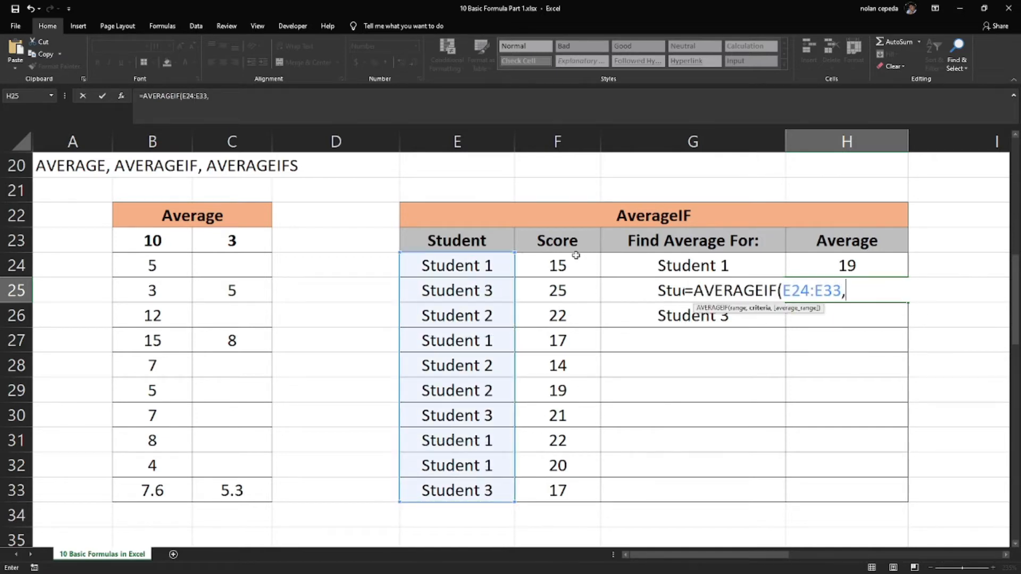
Complete the H25 formula with criterion G25 and average range F24:F33
{"action": "left_click", "coordinate": [641, 292]}
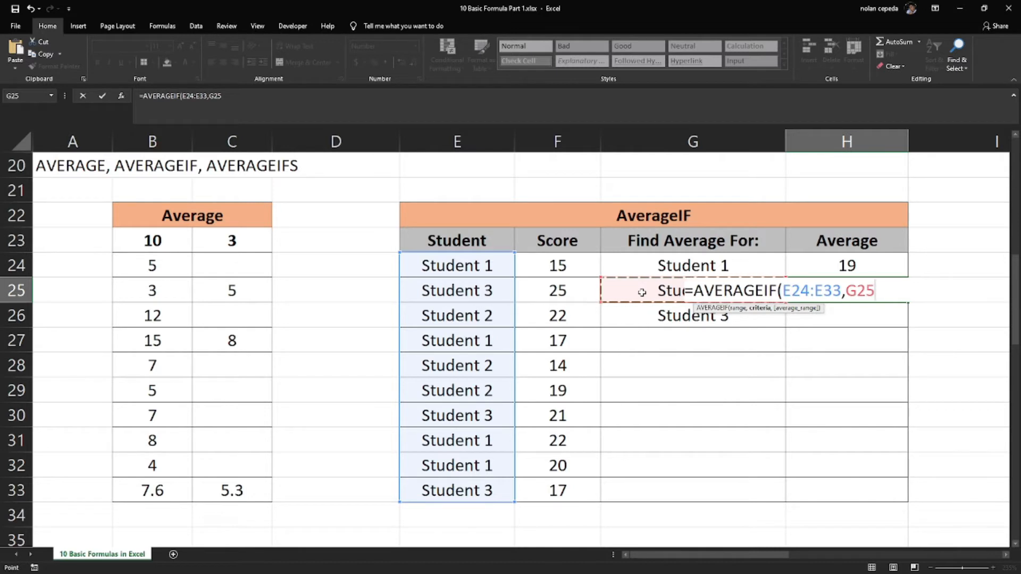
{"action": "type", "text": ","}
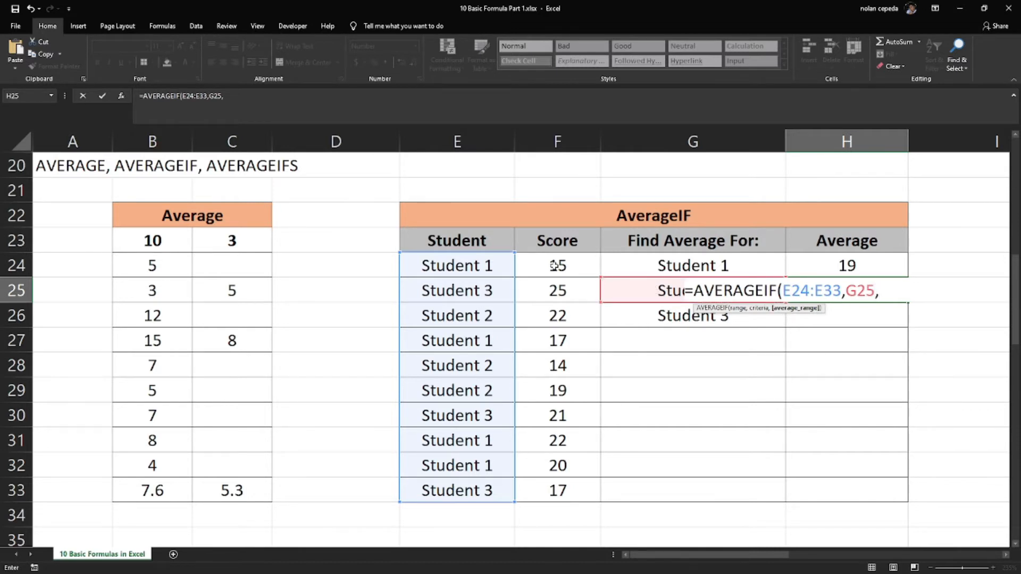
{"action": "left_click_drag", "start_coordinate": [553, 265], "coordinate": [553, 488]}
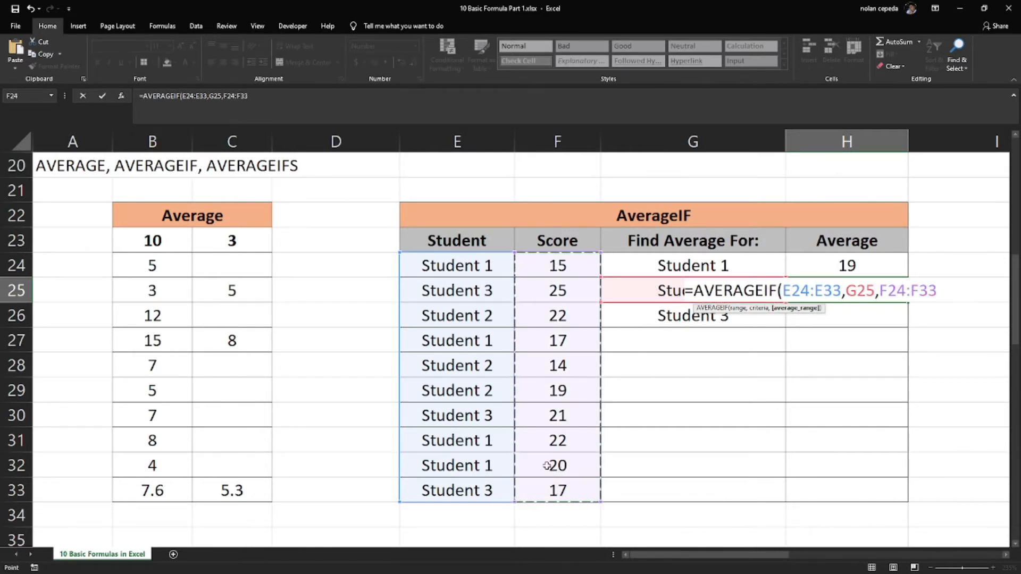
{"action": "type", "text": ")"}
{"action": "key", "text": "Return"}
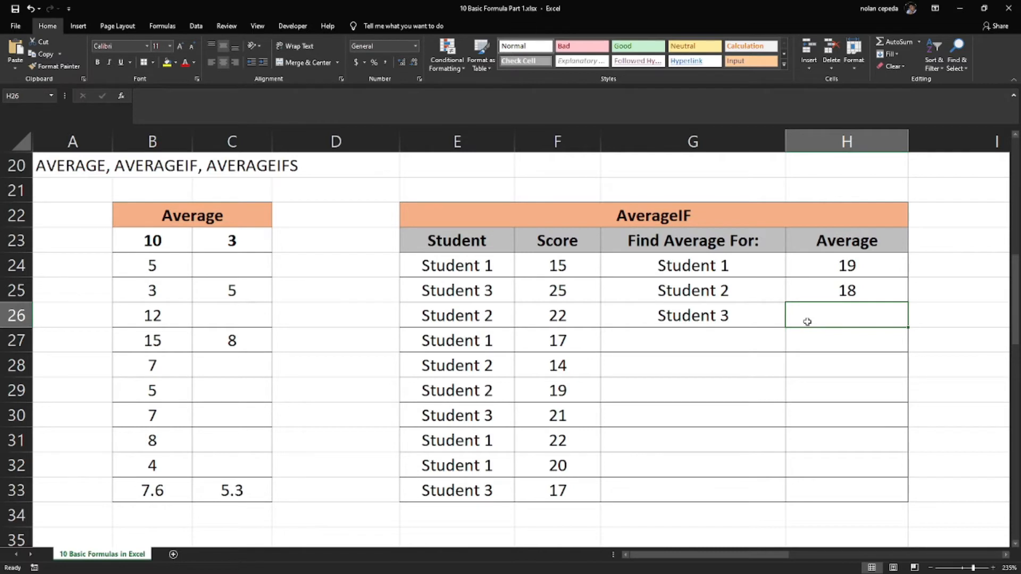
Enter an AVERAGEIF formula in H26 with range E24:E33, criterion G26 and average range F24:F33
{"action": "type", "text": "=ave"}
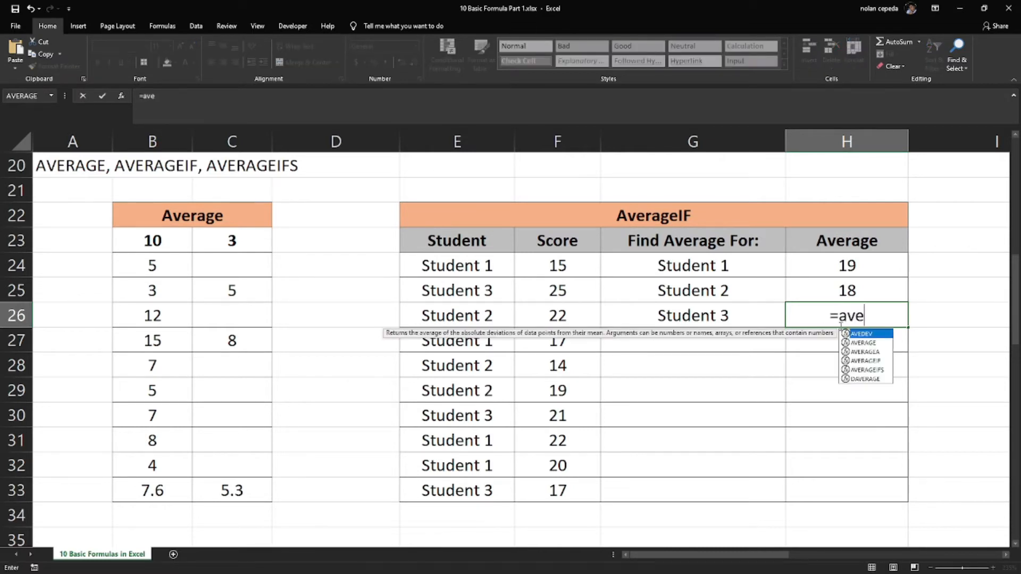
{"action": "double_click", "coordinate": [864, 361]}
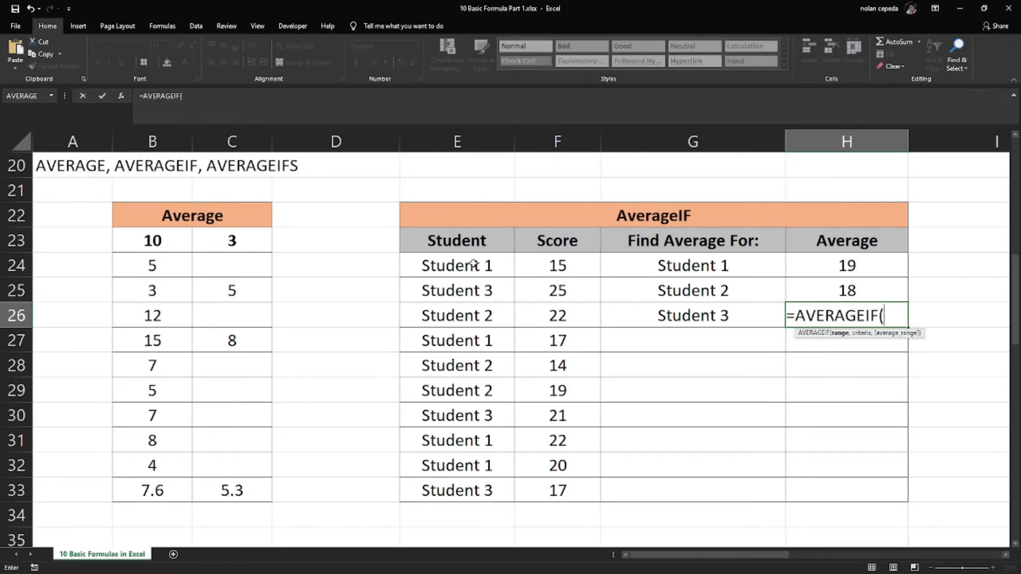
{"action": "left_click_drag", "start_coordinate": [473, 264], "coordinate": [460, 492]}
{"action": "type", "text": ","}
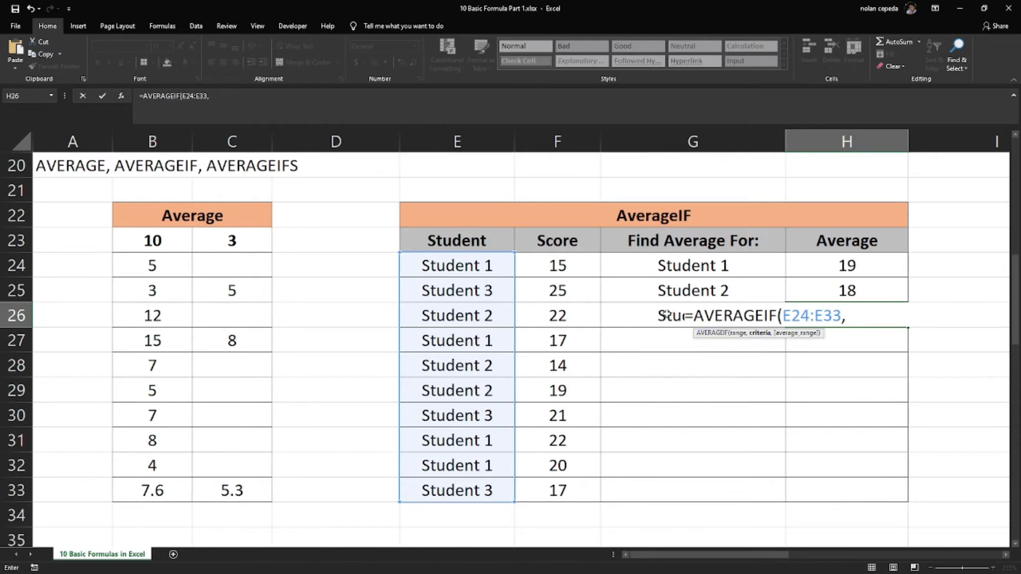
{"action": "left_click", "coordinate": [636, 319]}
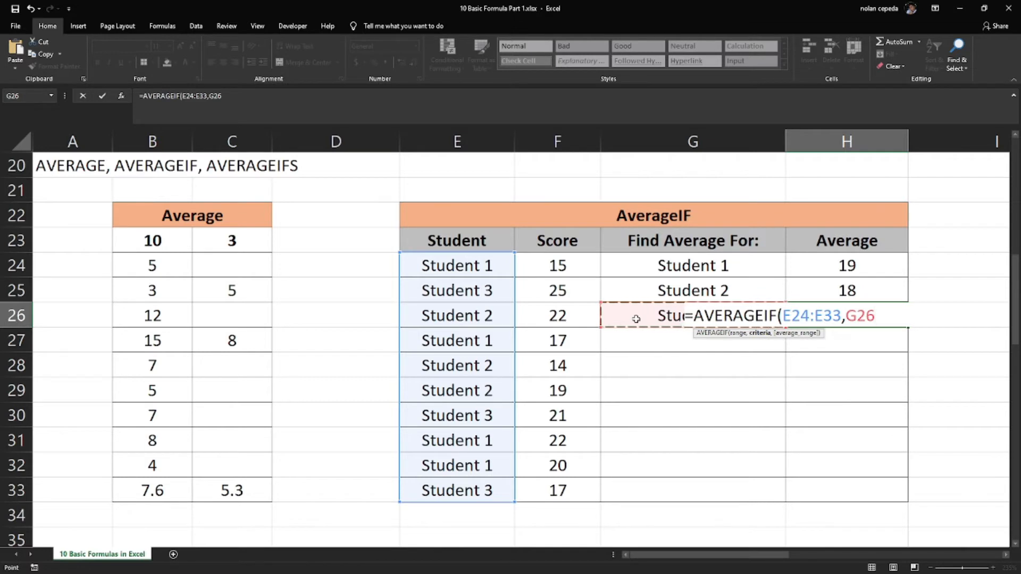
{"action": "type", "text": ","}
{"action": "left_click_drag", "start_coordinate": [563, 267], "coordinate": [546, 488]}
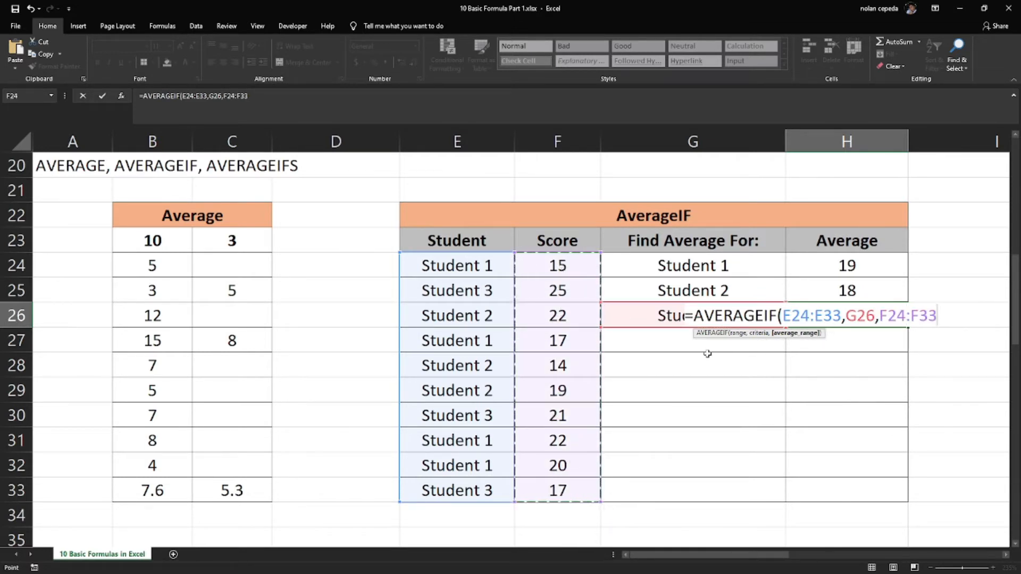
{"action": "type", "text": ")"}
{"action": "key", "text": "Return"}
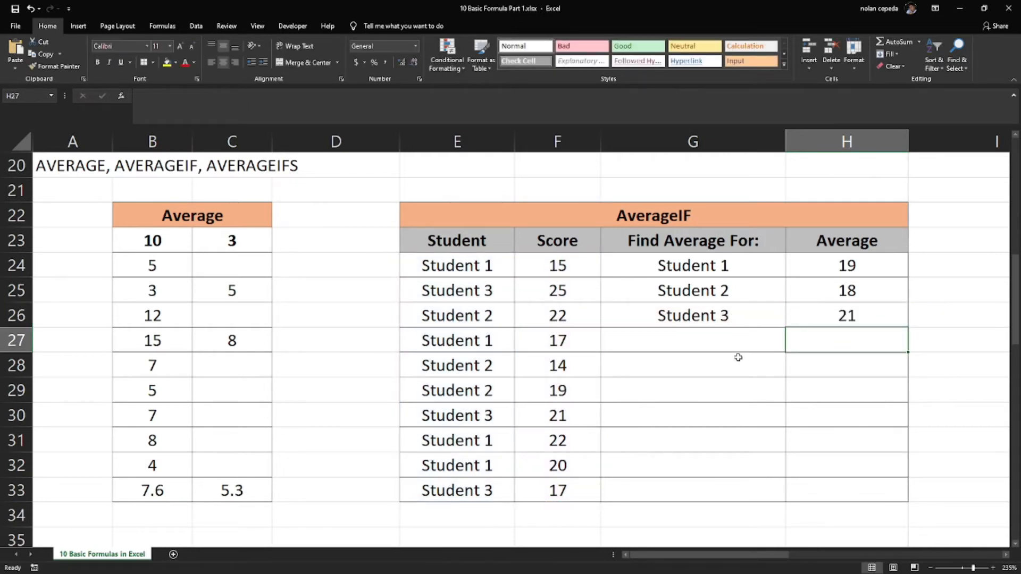
Review the scores in F24:F33 and compare the students in G24:G26 with their averages in H24:H26
{"action": "left_click", "coordinate": [572, 266]}
{"action": "left_click_drag", "start_coordinate": [572, 266], "coordinate": [550, 498]}
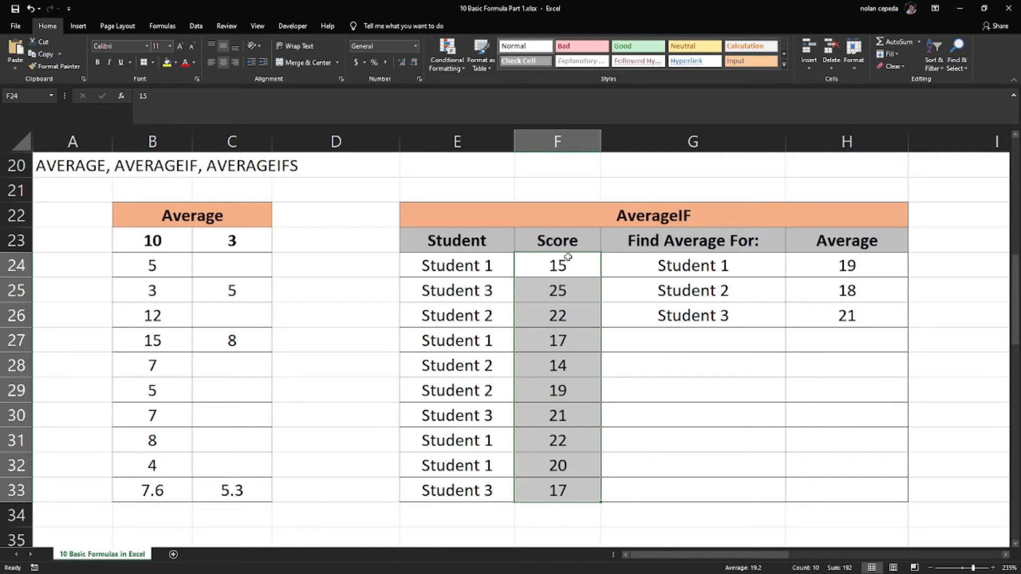
{"action": "left_click", "coordinate": [568, 259]}
{"action": "left_click", "coordinate": [765, 362]}
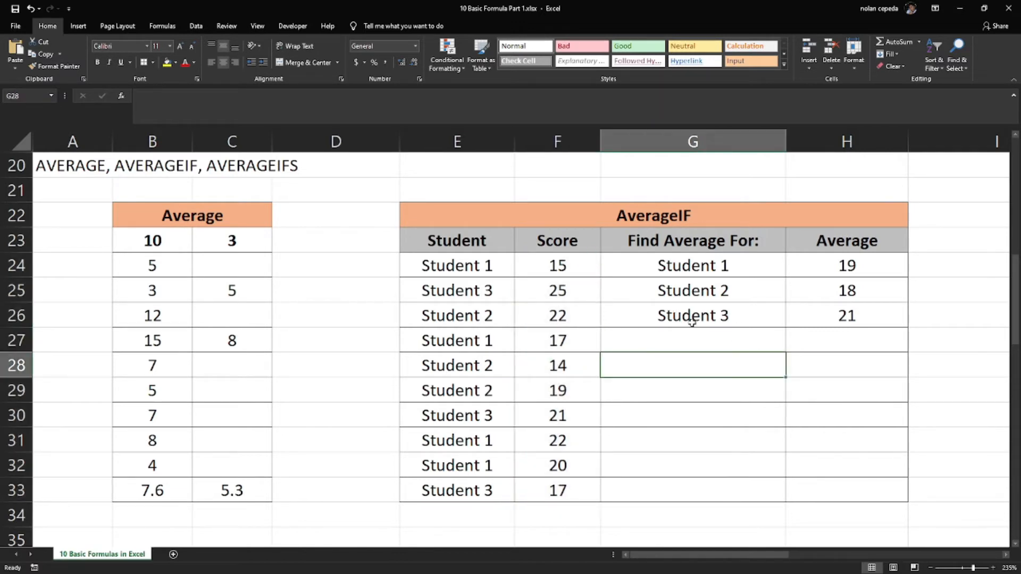
{"action": "left_click", "coordinate": [849, 322]}
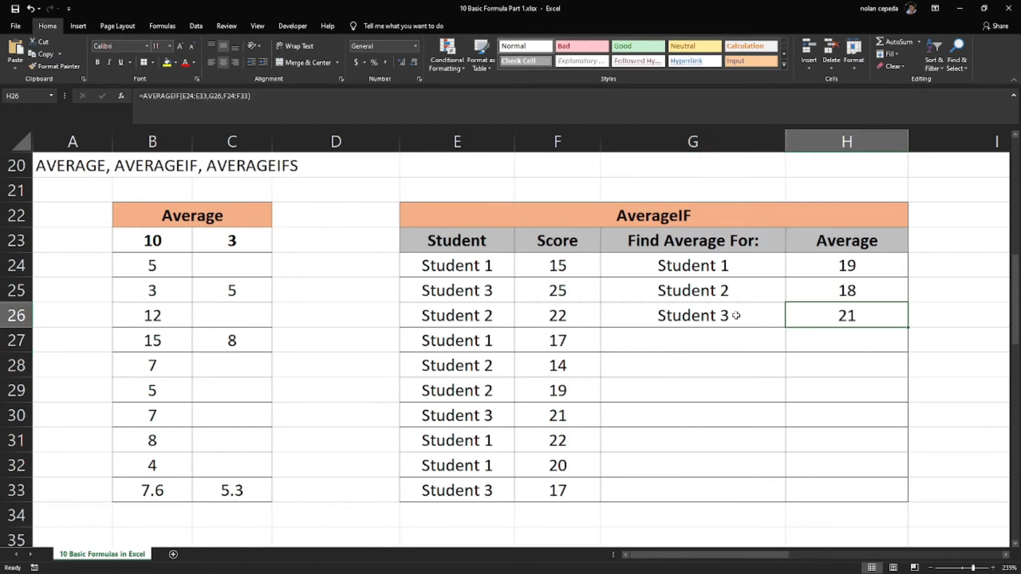
{"action": "left_click", "coordinate": [737, 315]}
{"action": "left_click", "coordinate": [836, 311]}
{"action": "left_click", "coordinate": [761, 309]}
{"action": "left_click", "coordinate": [833, 315]}
{"action": "left_click", "coordinate": [820, 294]}
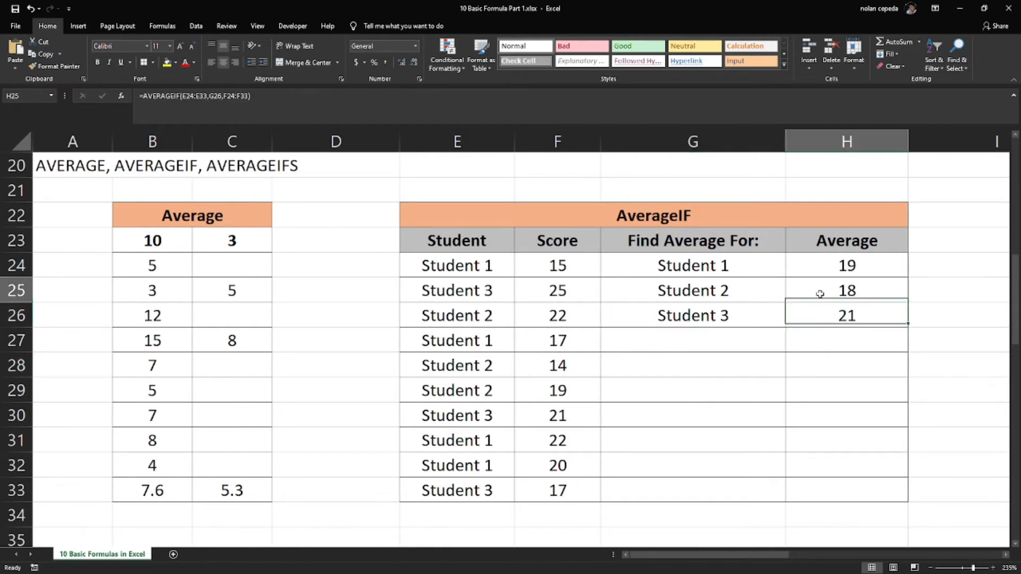
{"action": "left_click", "coordinate": [771, 287]}
{"action": "left_click", "coordinate": [759, 271]}
{"action": "left_click", "coordinate": [821, 271]}
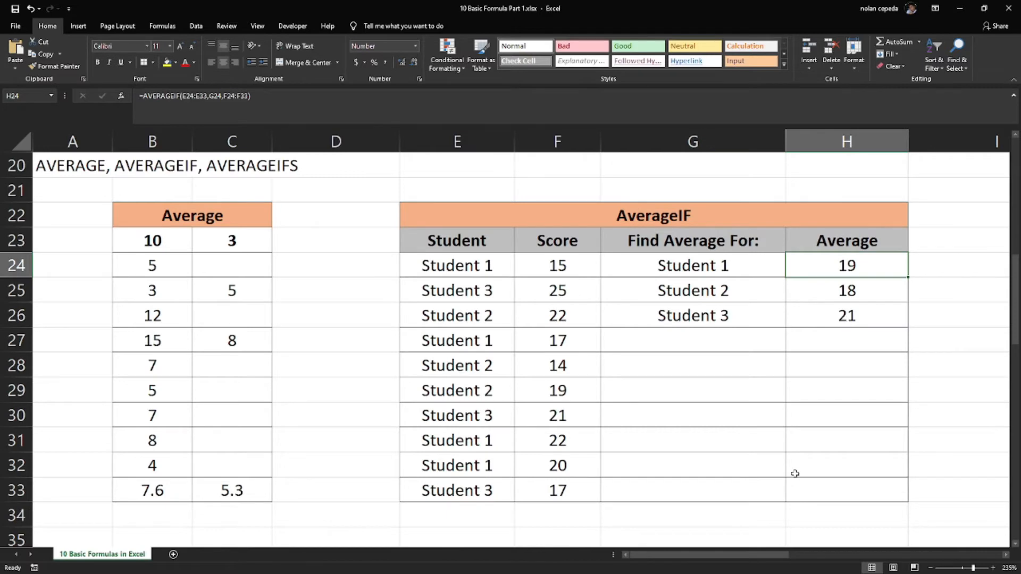
{"action": "left_click", "coordinate": [771, 466]}
In the AverageIFS table, enter 1 as the first quarter criterion in M24 and Student 1 as its student criterion in M26
{"action": "left_click_drag", "start_coordinate": [669, 555], "coordinate": [884, 556]}
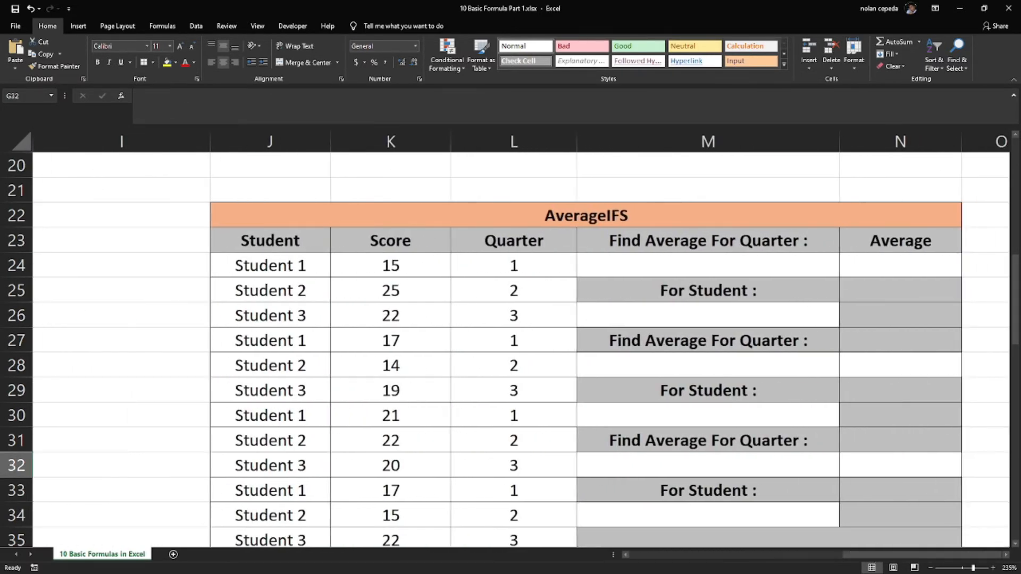
{"action": "left_click", "coordinate": [1014, 543]}
{"action": "left_click", "coordinate": [1015, 543]}
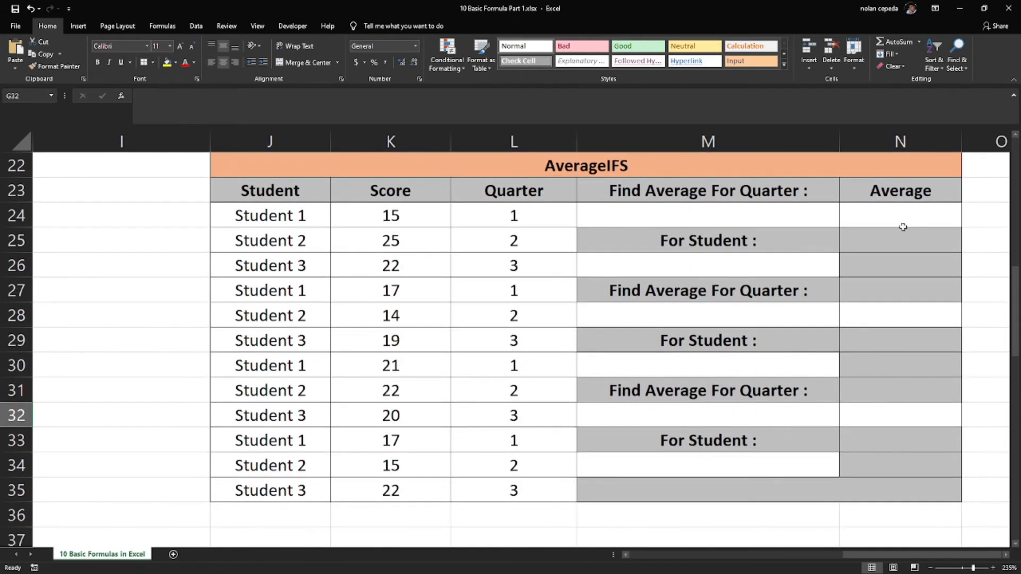
{"action": "left_click", "coordinate": [1015, 135]}
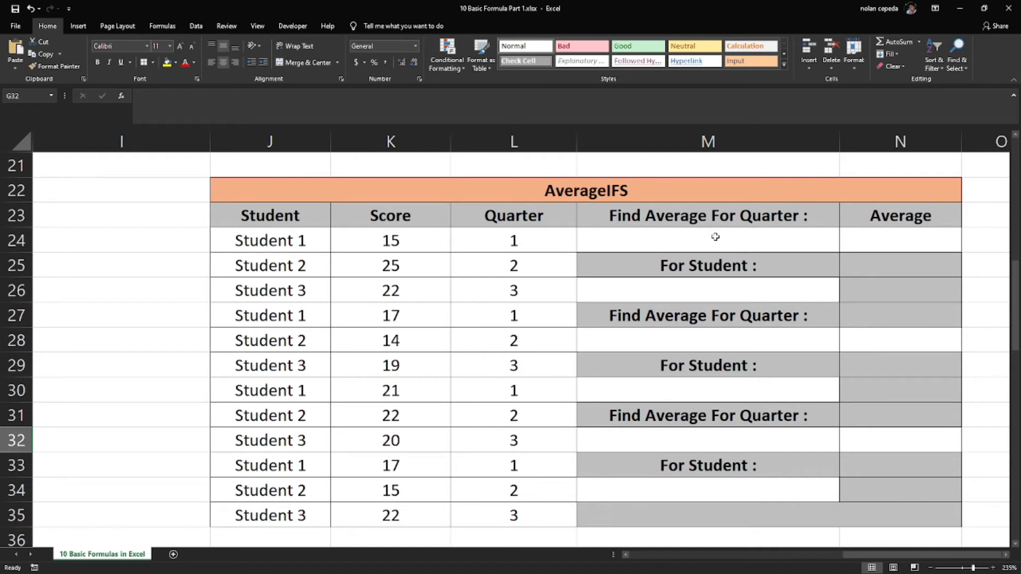
{"action": "left_click", "coordinate": [715, 237]}
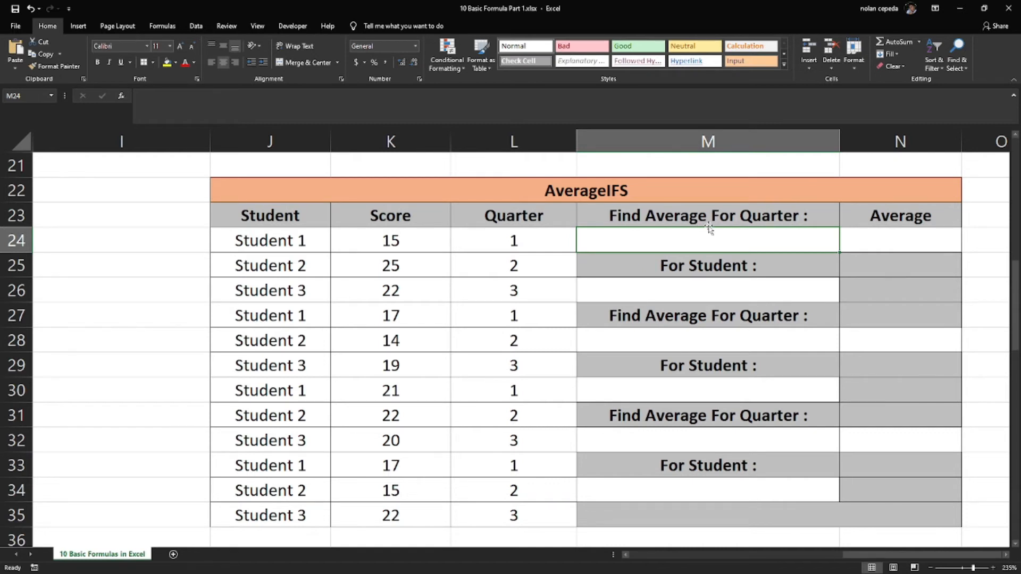
{"action": "type", "text": "1"}
{"action": "left_click", "coordinate": [718, 283]}
{"action": "type", "text": "St"}
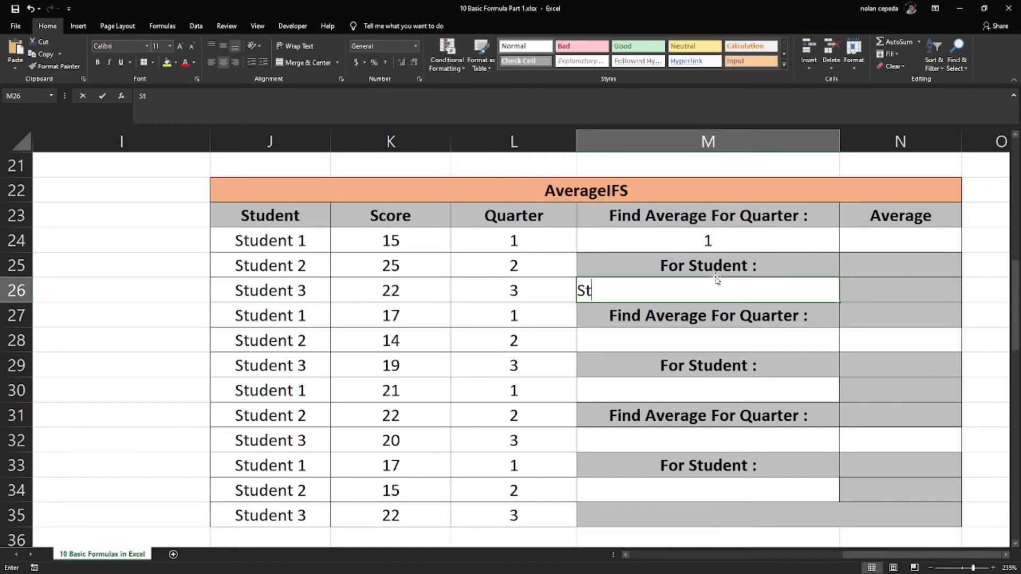
{"action": "type", "text": "udent 1"}
{"action": "key", "text": "Return"}
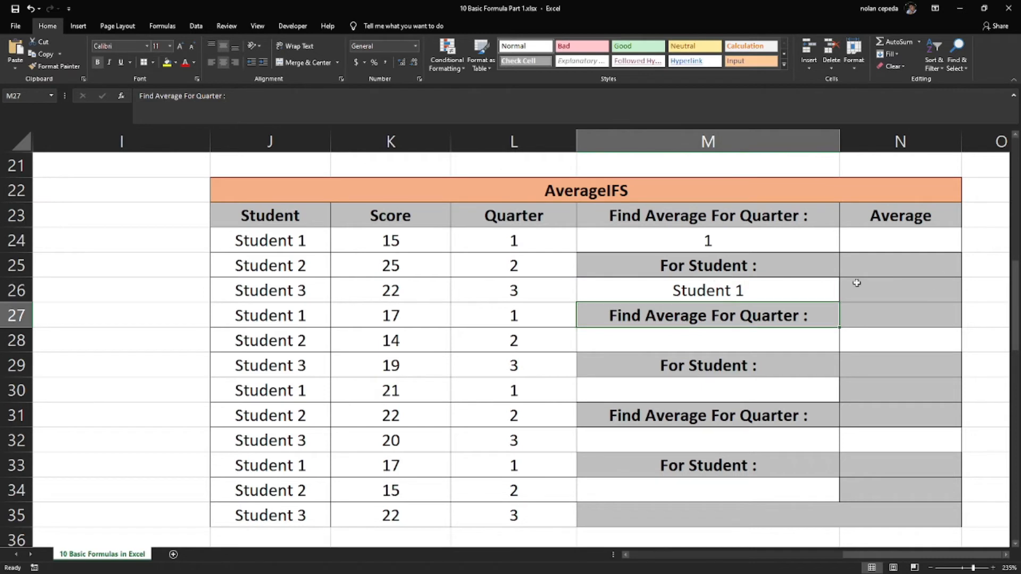
Start an AVERAGEIFS formula in cell N24 with the scores K24:K35 as the average range
{"action": "left_click", "coordinate": [882, 241]}
{"action": "type", "text": "=ave"}
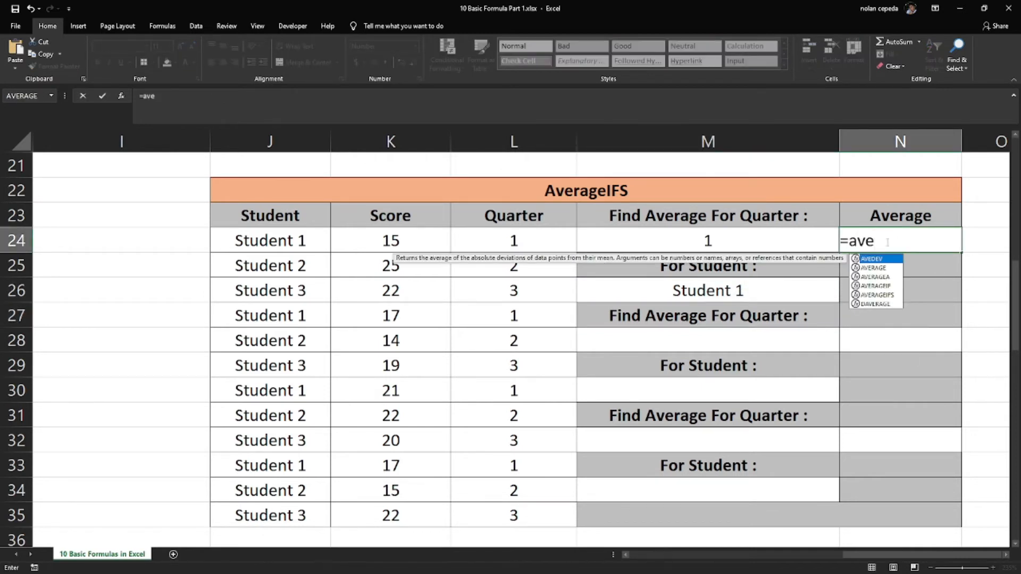
{"action": "double_click", "coordinate": [873, 295]}
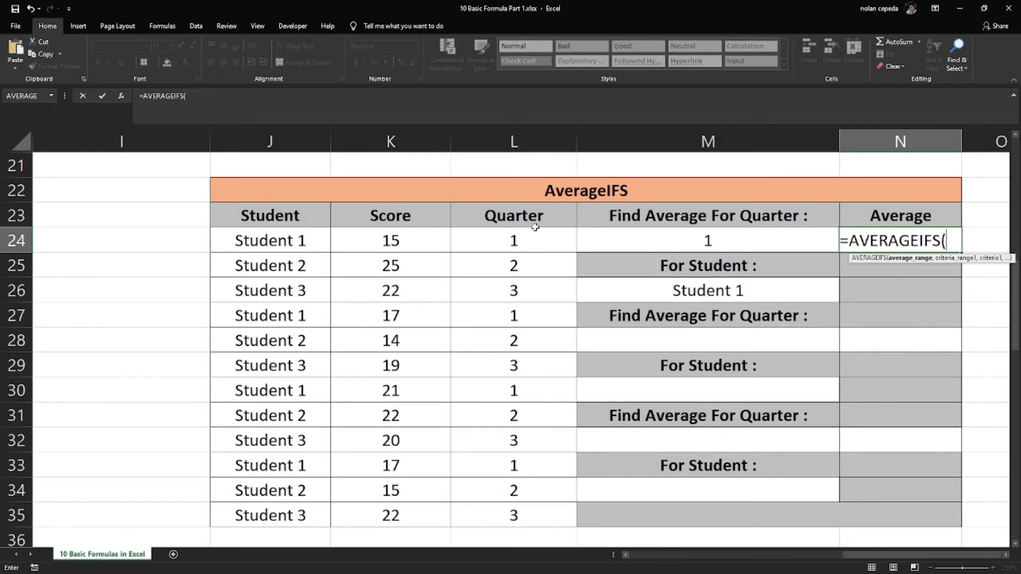
{"action": "left_click_drag", "start_coordinate": [390, 241], "coordinate": [364, 516]}
{"action": "type", "text": ","}
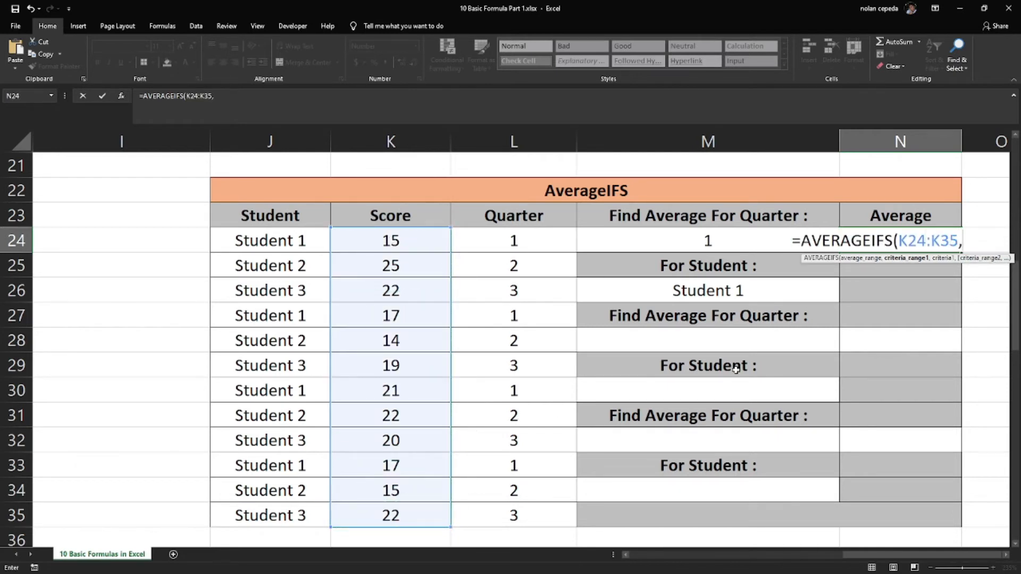
Add the student range J24:J35 with criterion M26 as the first condition of the N24 formula
{"action": "left_click_drag", "start_coordinate": [292, 239], "coordinate": [281, 516]}
{"action": "type", "text": ","}
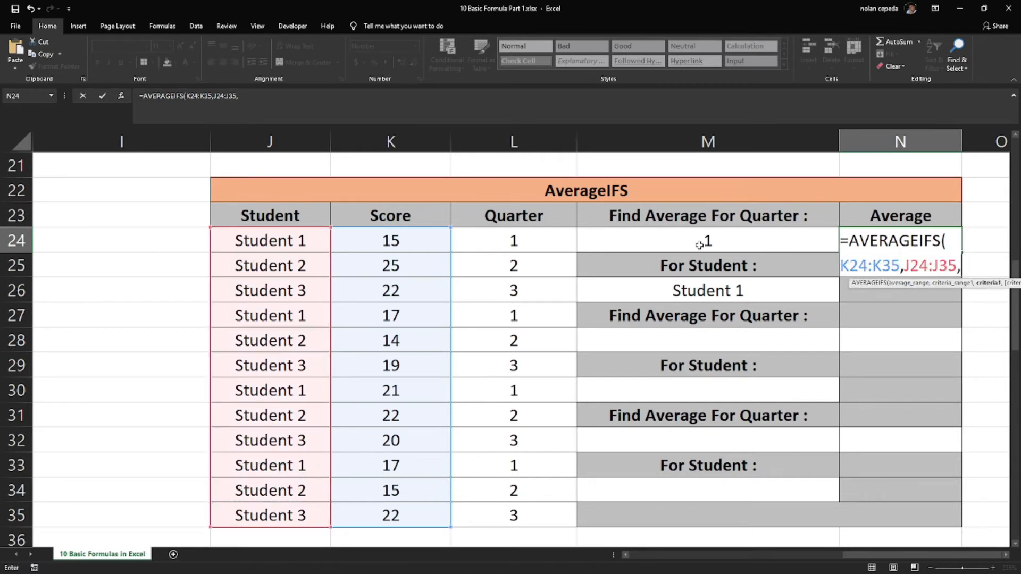
{"action": "left_click", "coordinate": [682, 290]}
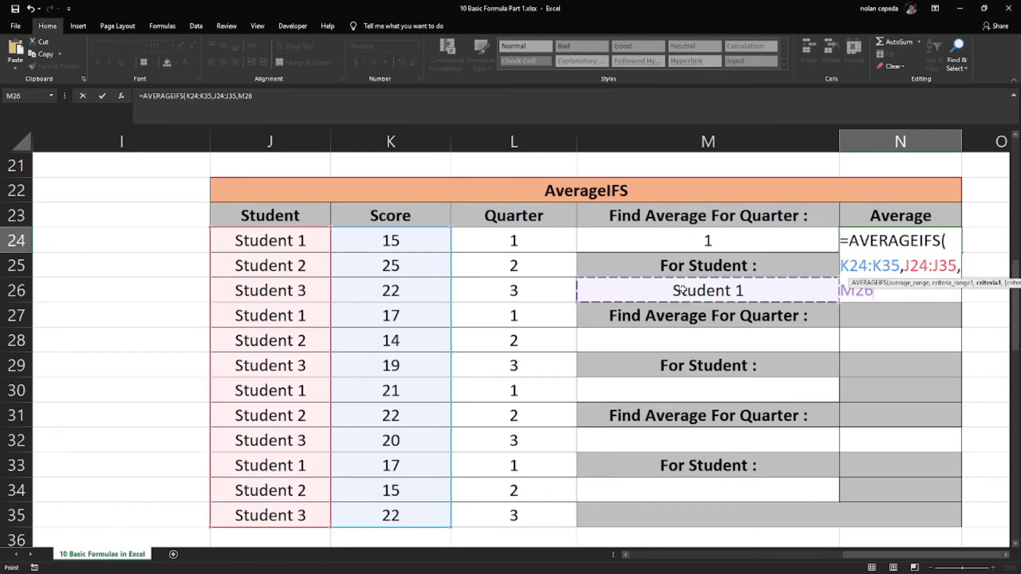
{"action": "type", "text": ","}
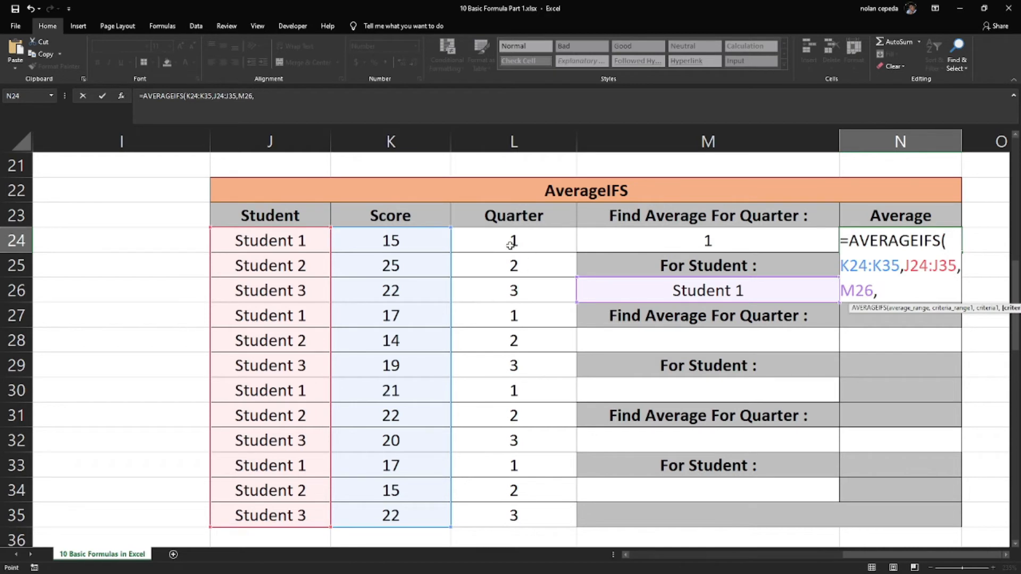
Complete the N24 AVERAGEIFS formula with the quarter range L24:L35 and criterion M24 as its second condition
{"action": "left_click_drag", "start_coordinate": [513, 239], "coordinate": [483, 526]}
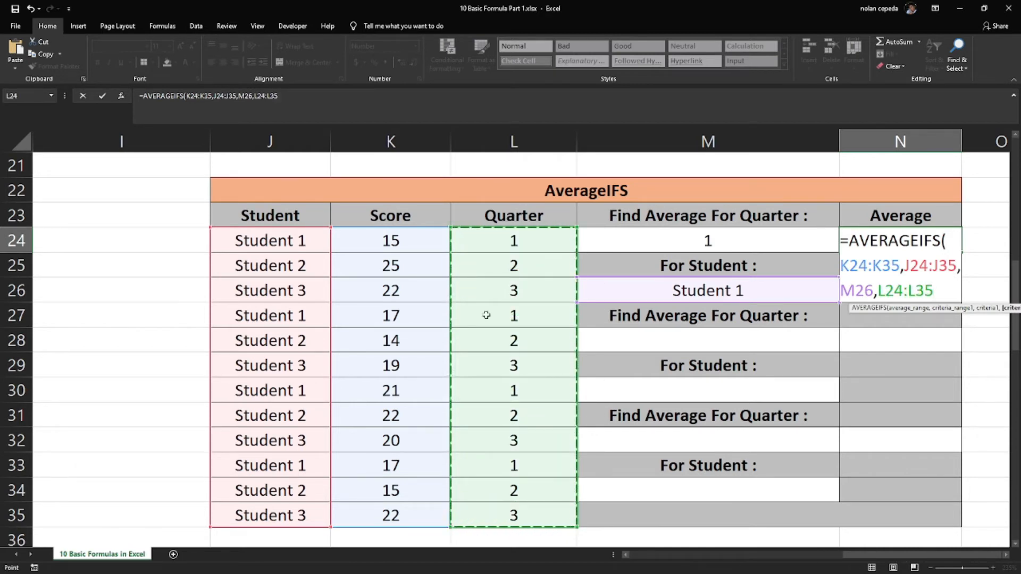
{"action": "type", "text": ","}
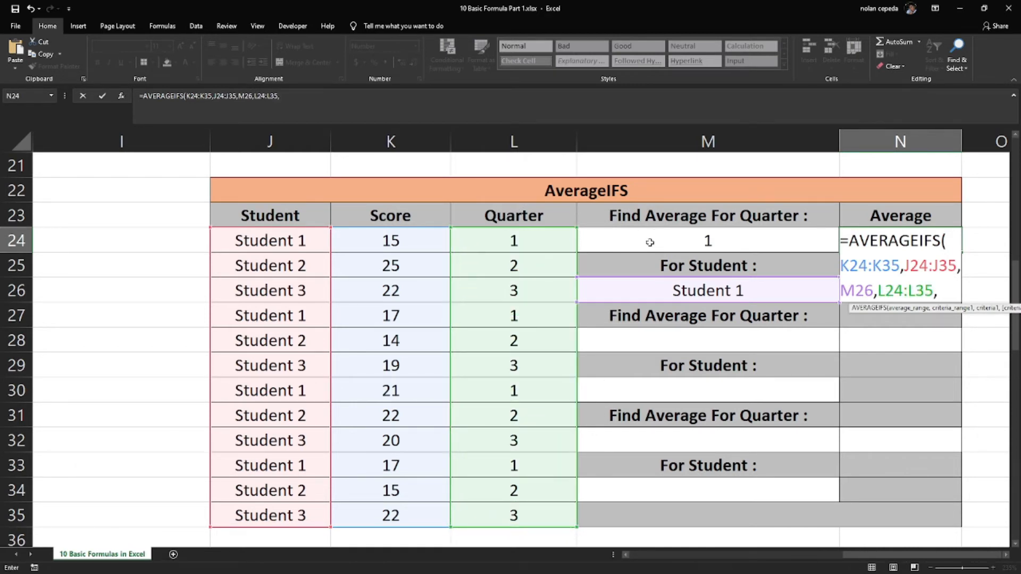
{"action": "left_click", "coordinate": [650, 238]}
{"action": "type", "text": ")"}
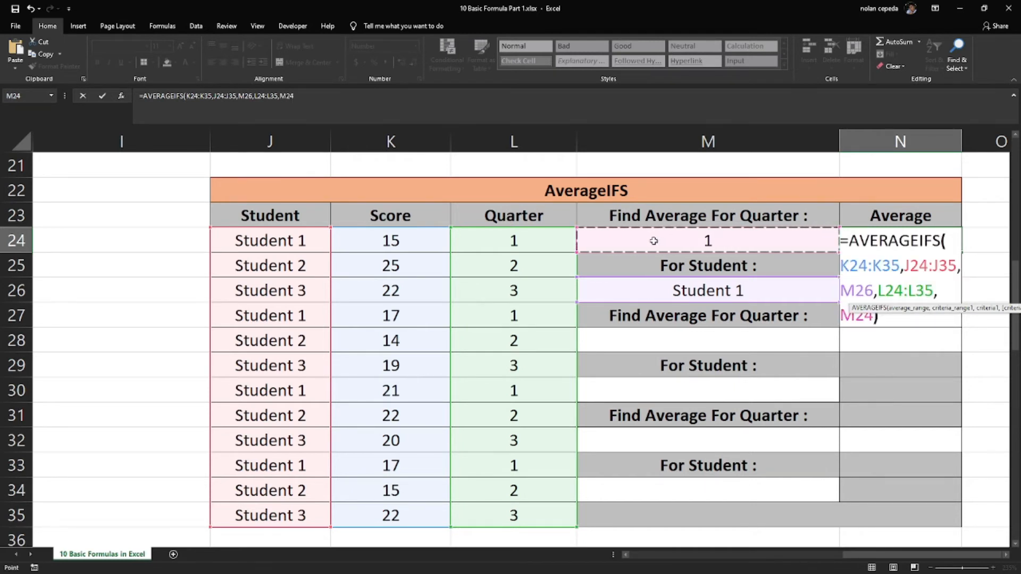
{"action": "key", "text": "Return"}
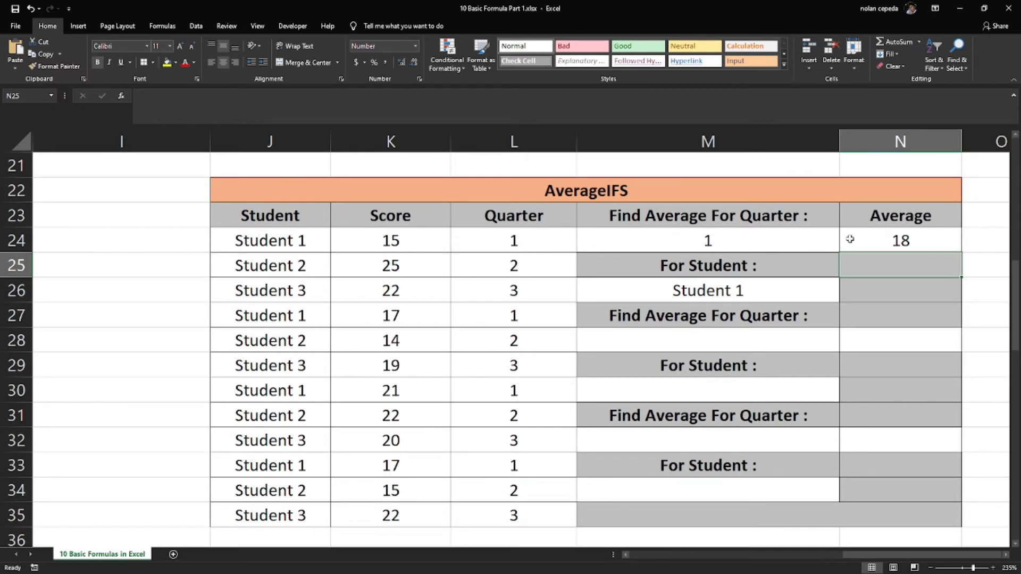
Enter 2 as the second quarter criterion in M28 and Student 2 as its student criterion in M30
{"action": "left_click_drag", "start_coordinate": [258, 237], "coordinate": [497, 516]}
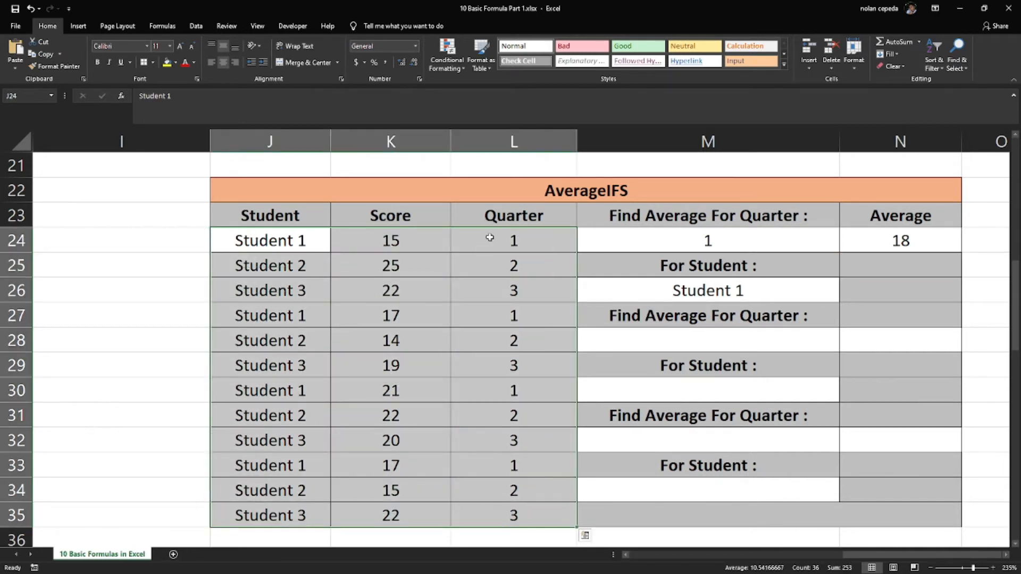
{"action": "left_click", "coordinate": [504, 140]}
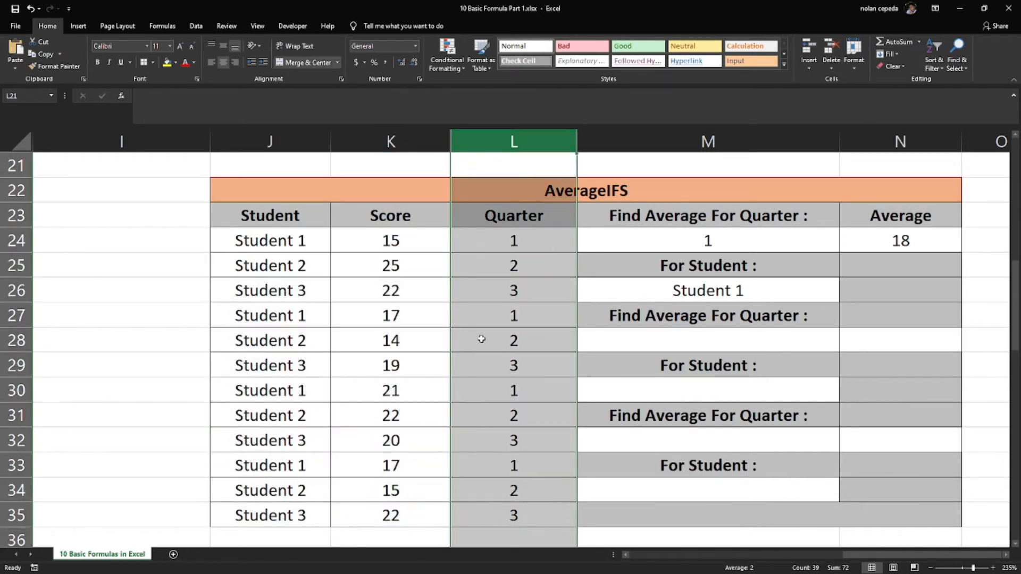
{"action": "left_click", "coordinate": [725, 341]}
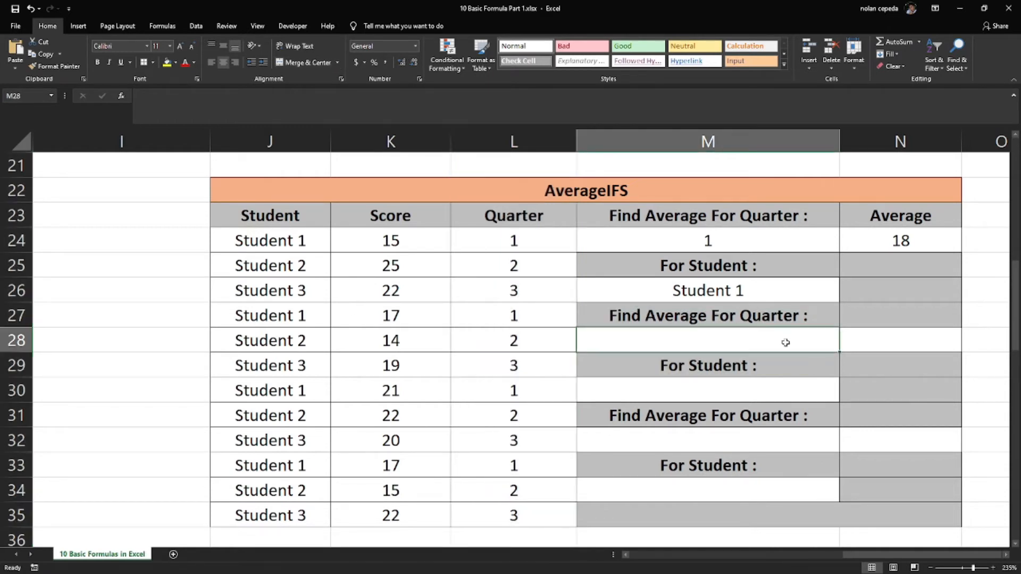
{"action": "type", "text": "2"}
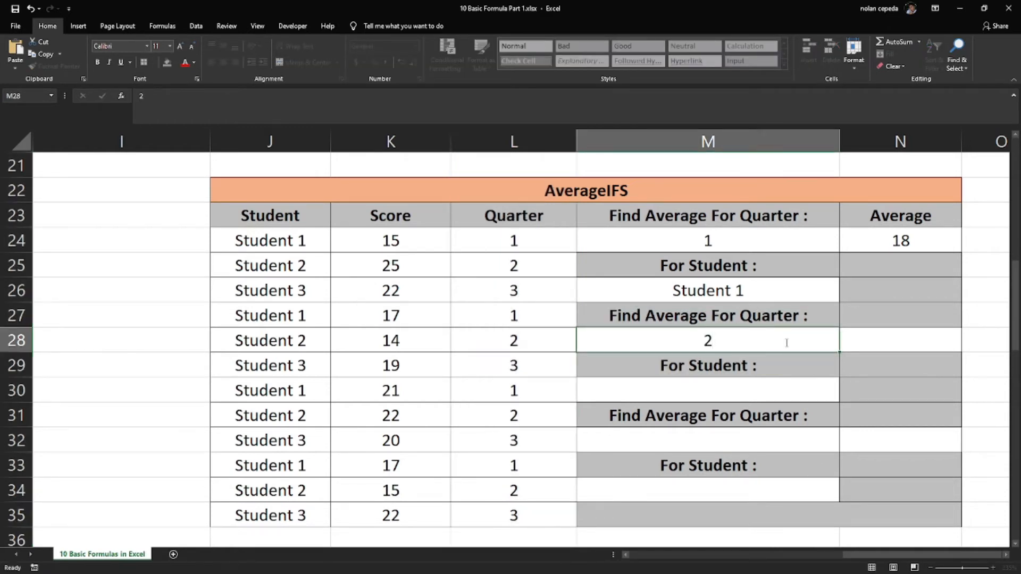
{"action": "key", "text": "Return"}
{"action": "key", "text": "Return"}
{"action": "type", "text": "Student 2"}
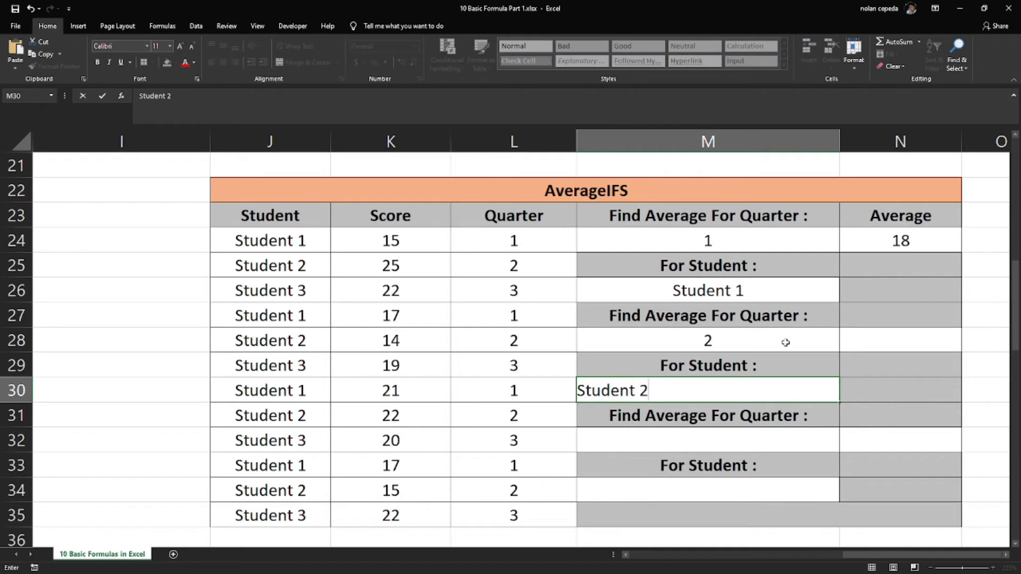
Start an AVERAGEIFS formula in N28 averaging K24:K35, with student range J24:J35 and criterion M30 as the first condition
{"action": "left_click", "coordinate": [902, 339]}
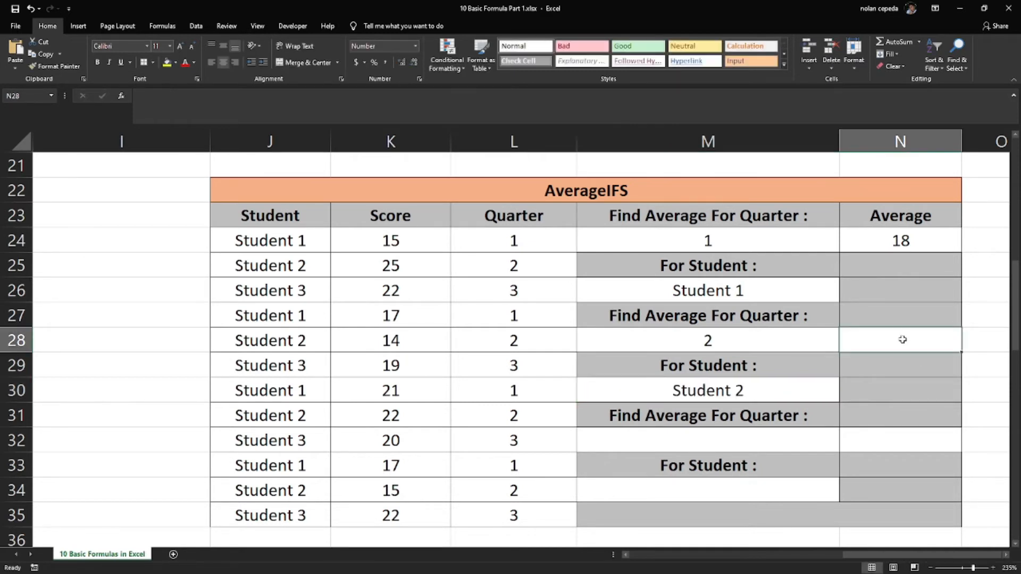
{"action": "type", "text": "=ave"}
{"action": "double_click", "coordinate": [880, 396]}
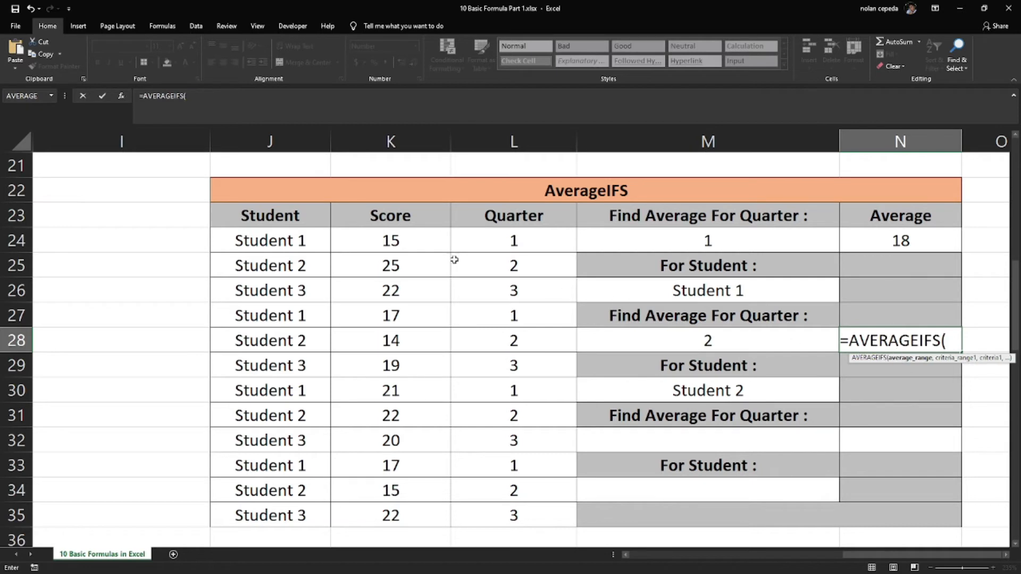
{"action": "left_click_drag", "start_coordinate": [409, 238], "coordinate": [393, 514]}
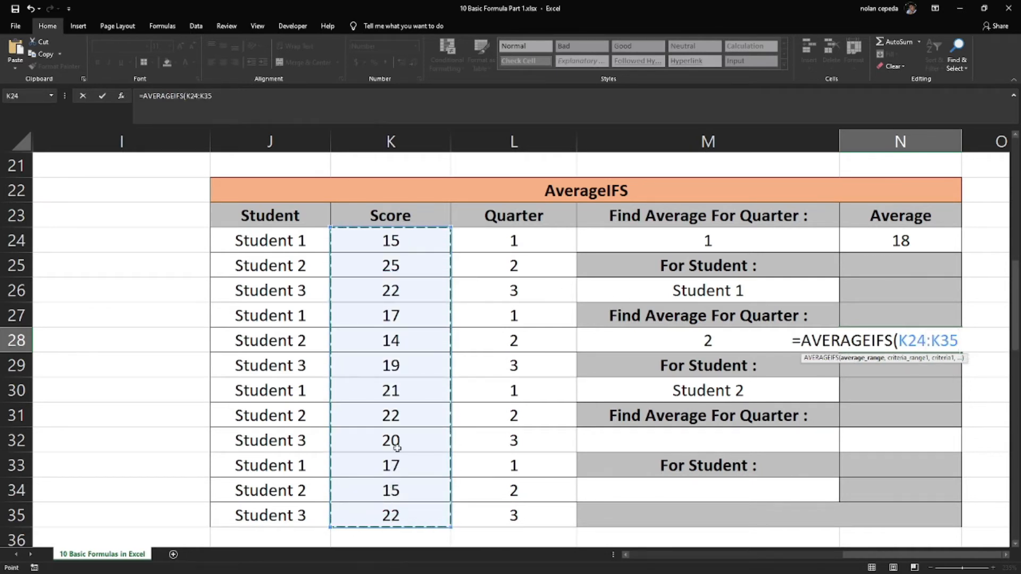
{"action": "type", "text": ","}
{"action": "left_click_drag", "start_coordinate": [256, 240], "coordinate": [273, 513]}
{"action": "type", "text": ","}
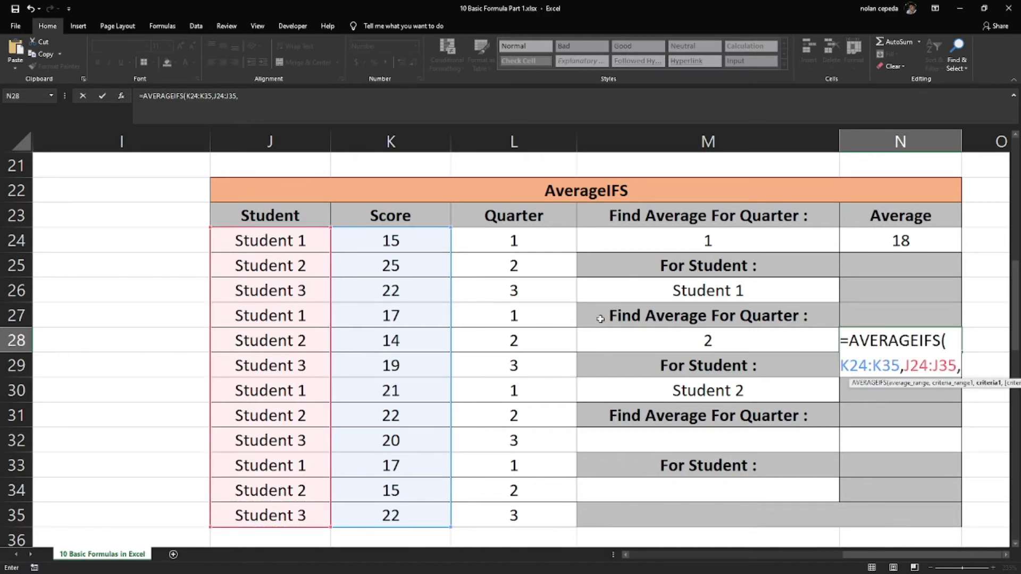
{"action": "left_click", "coordinate": [694, 393]}
{"action": "type", "text": ","}
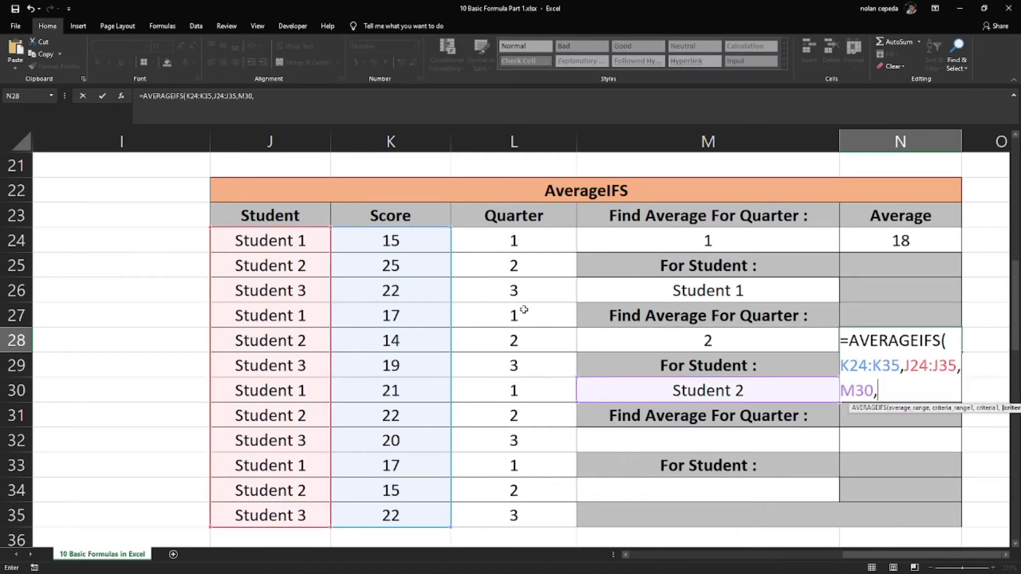
Complete the N28 formula with the quarter range L24:L35 and criterion M28 as its second condition
{"action": "left_click_drag", "start_coordinate": [476, 234], "coordinate": [499, 519]}
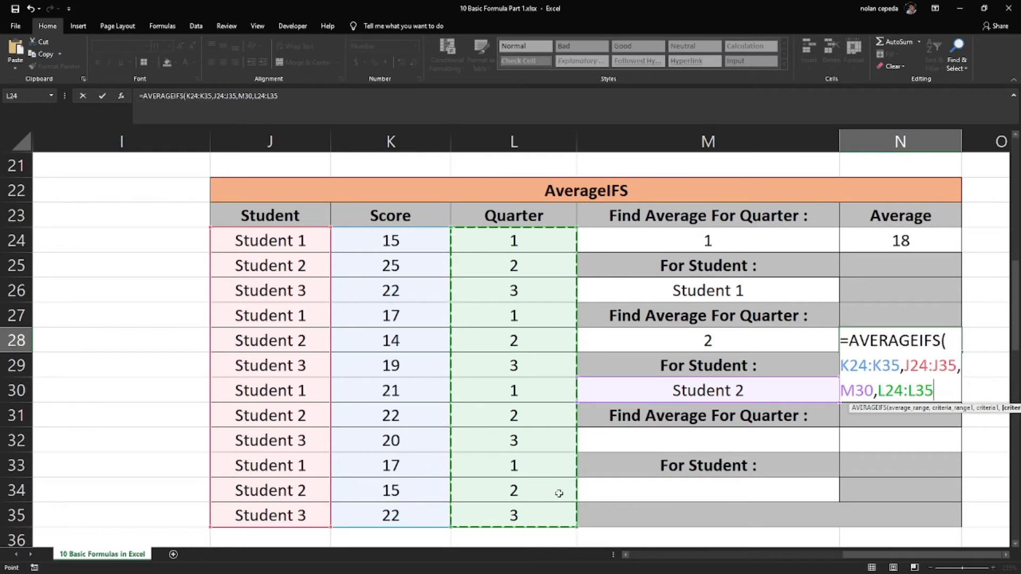
{"action": "type", "text": ","}
{"action": "left_click", "coordinate": [672, 341]}
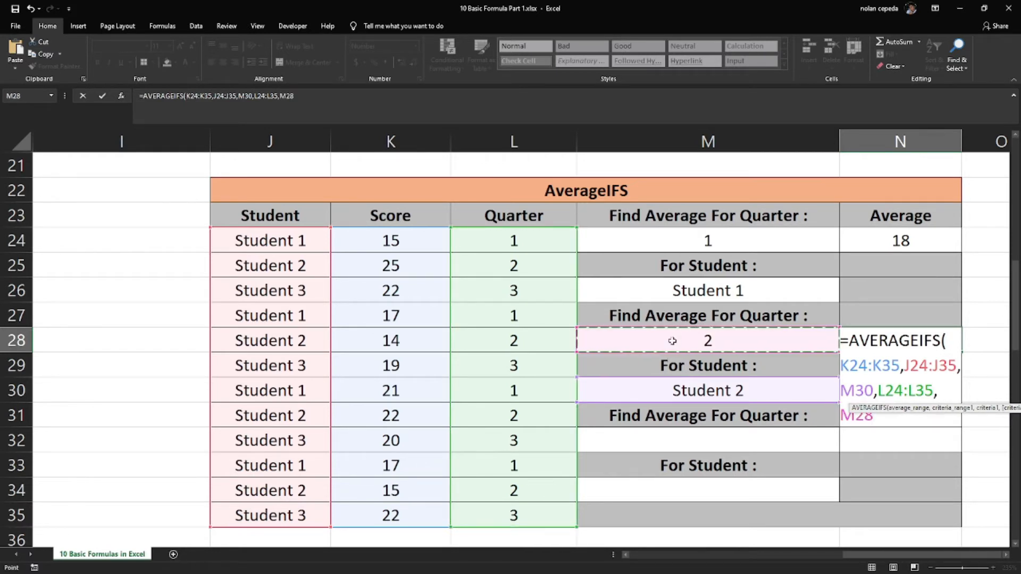
{"action": "type", "text": ")"}
{"action": "key", "text": "Return"}
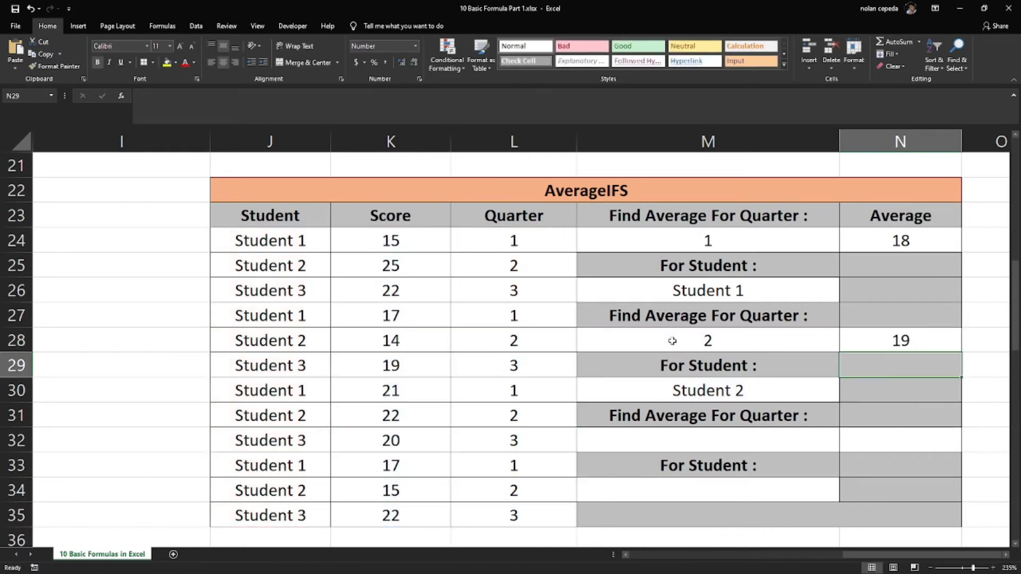
Enter 3 as the third quarter criterion in M32 and Student 3 as its student criterion in M34
{"action": "left_click", "coordinate": [699, 439]}
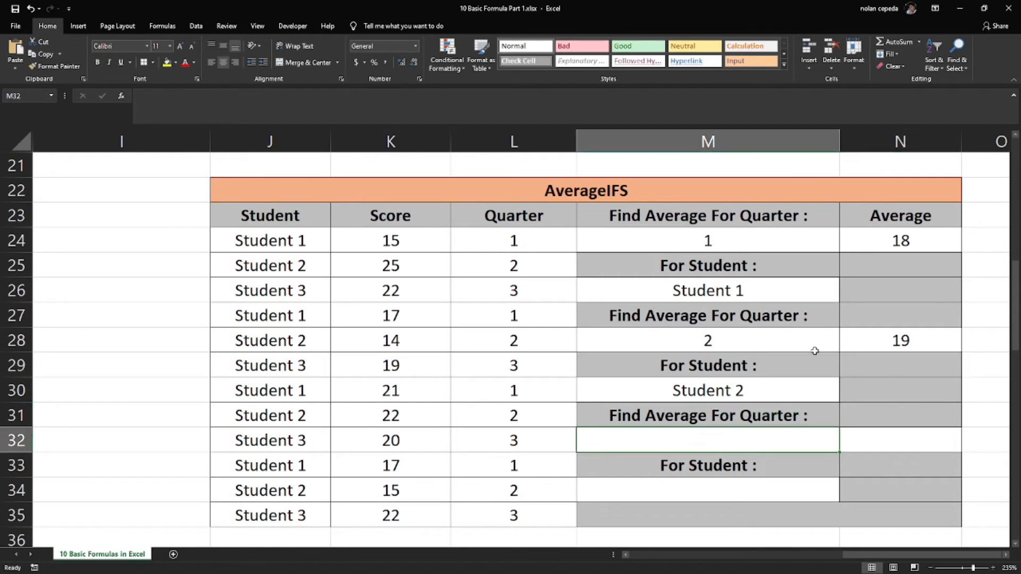
{"action": "type", "text": "3"}
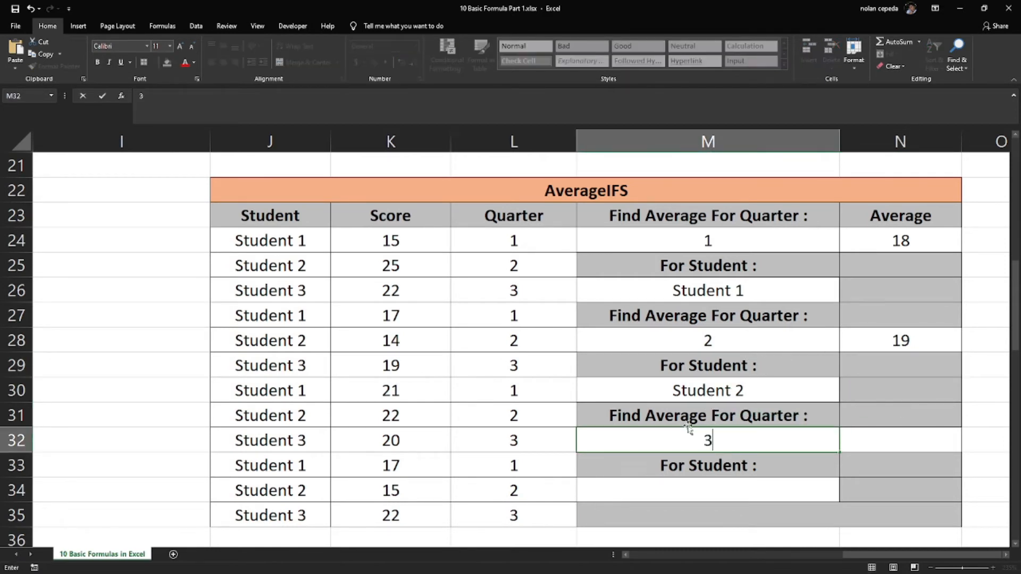
{"action": "key", "text": "Return"}
{"action": "key", "text": "Return"}
{"action": "type", "text": "Student 3"}
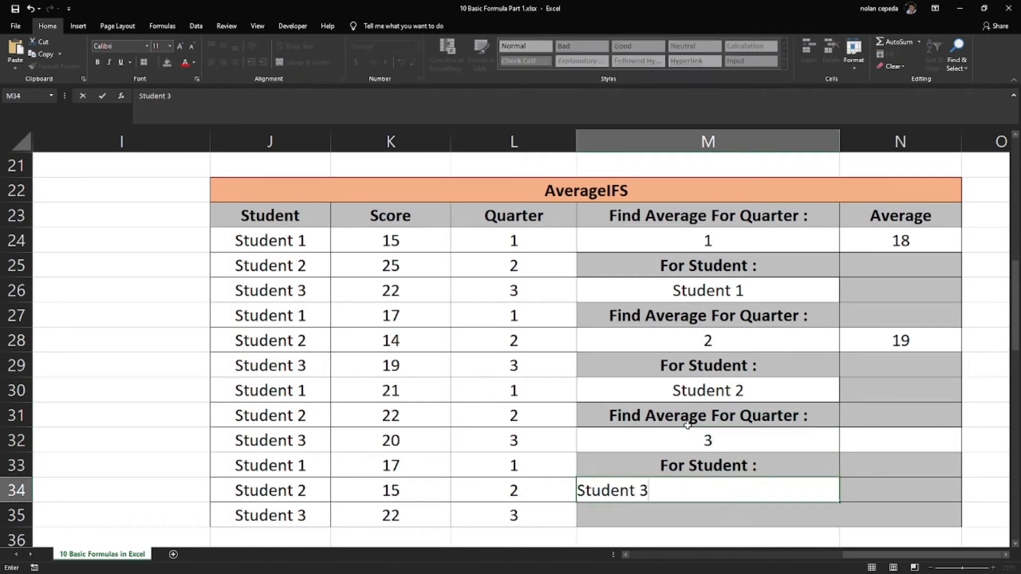
{"action": "key", "text": "Return"}
Start an AVERAGEIFS formula in cell N32 with the scores K24:K35 as the average range
{"action": "left_click", "coordinate": [887, 438]}
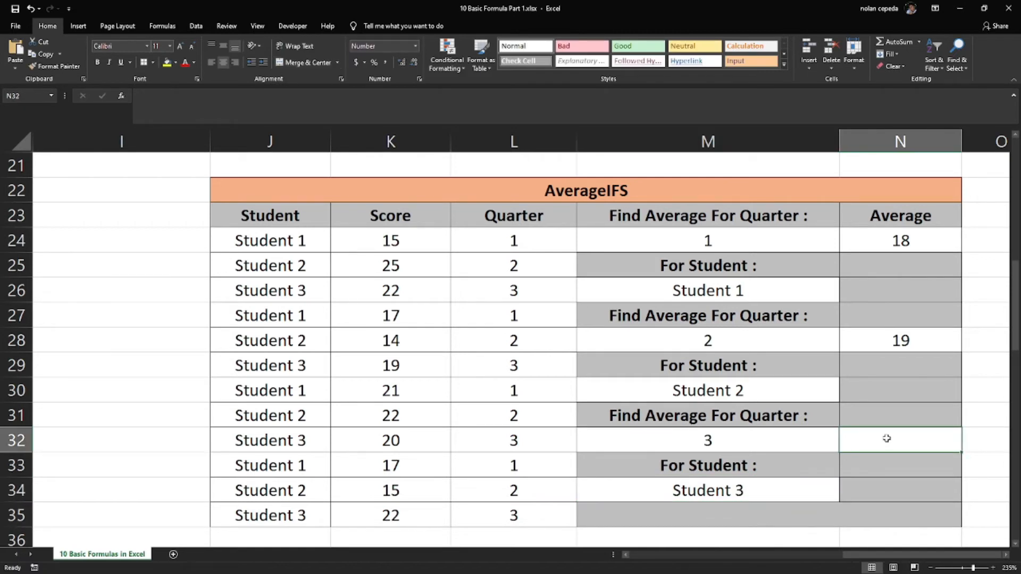
{"action": "type", "text": "=averang"}
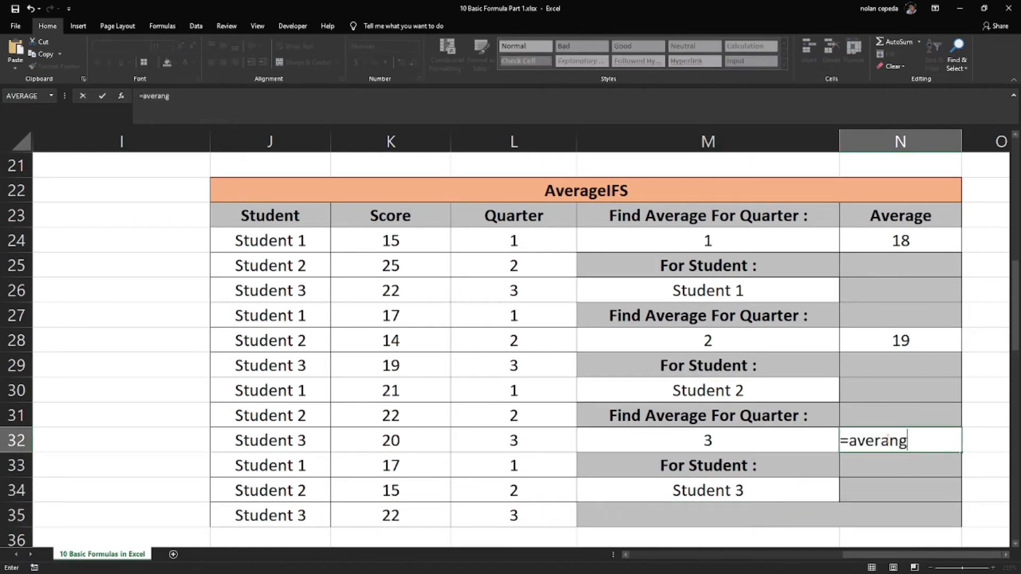
{"action": "key", "text": "BackSpace"}
{"action": "key", "text": "BackSpace"}
{"action": "type", "text": "ge"}
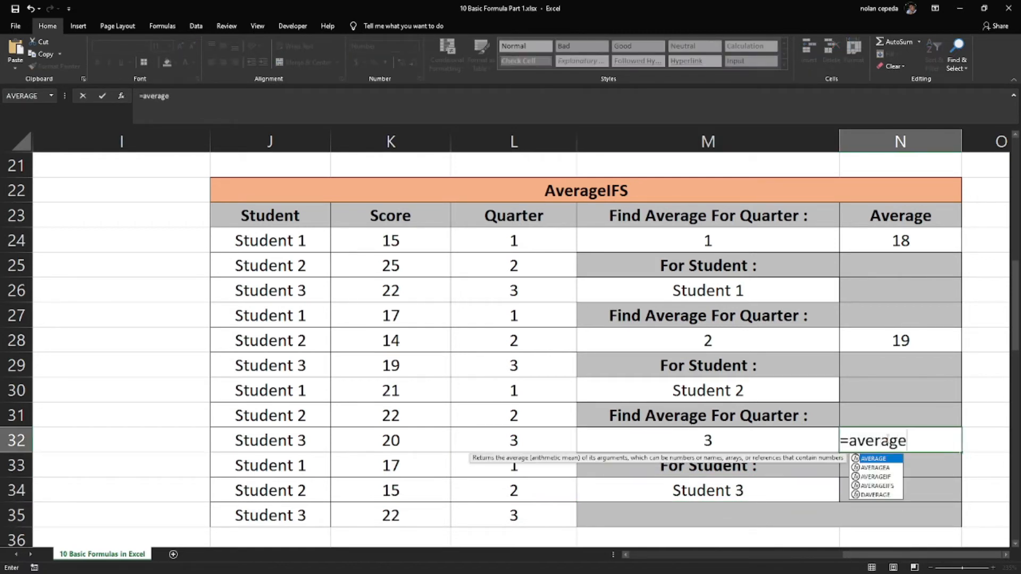
{"action": "double_click", "coordinate": [888, 485]}
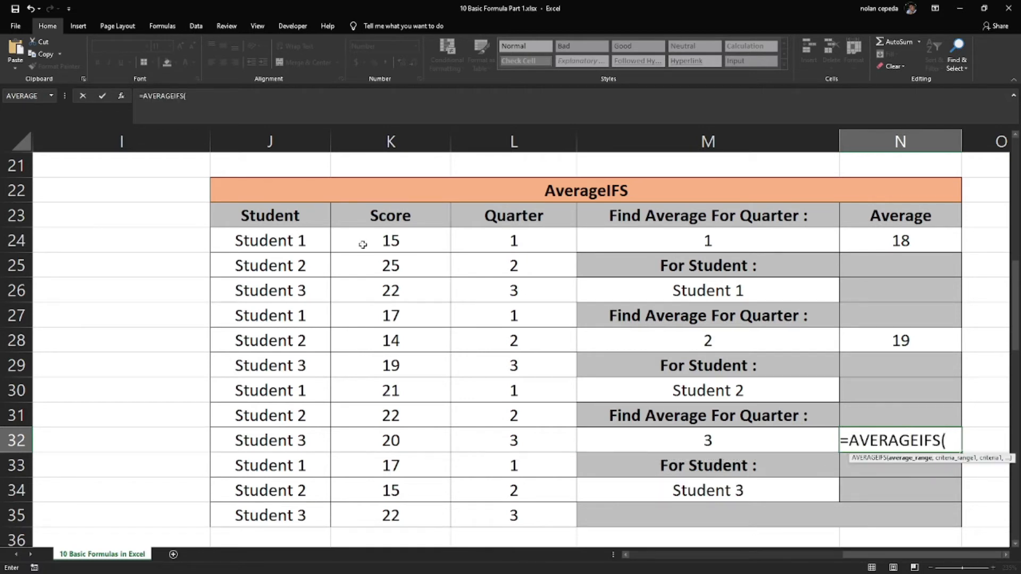
{"action": "left_click_drag", "start_coordinate": [360, 240], "coordinate": [374, 518]}
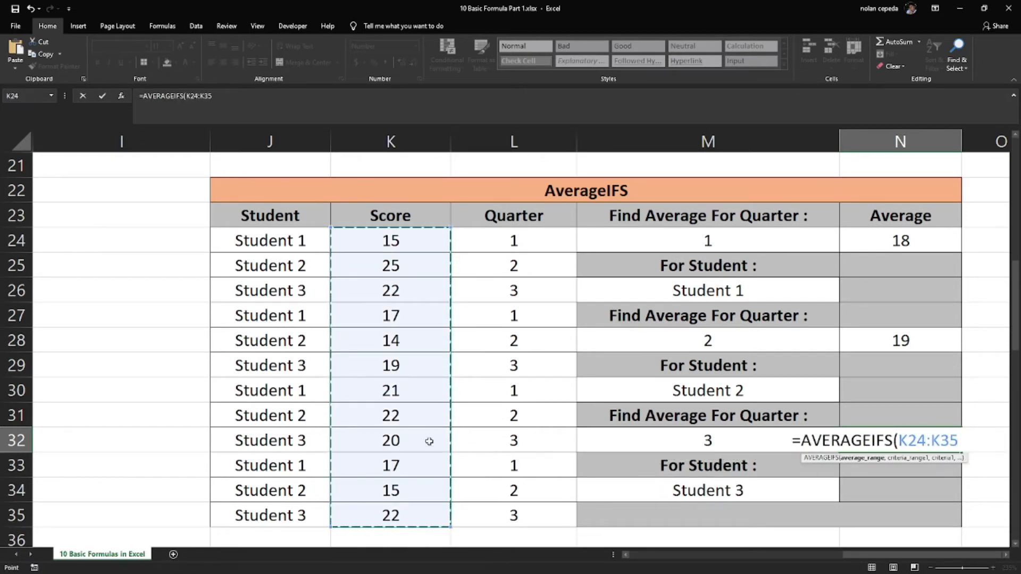
{"action": "type", "text": ","}
Add the student range J24:J35 with criterion M34 as the first condition of the N32 formula
{"action": "left_click_drag", "start_coordinate": [261, 238], "coordinate": [268, 519]}
{"action": "type", "text": ","}
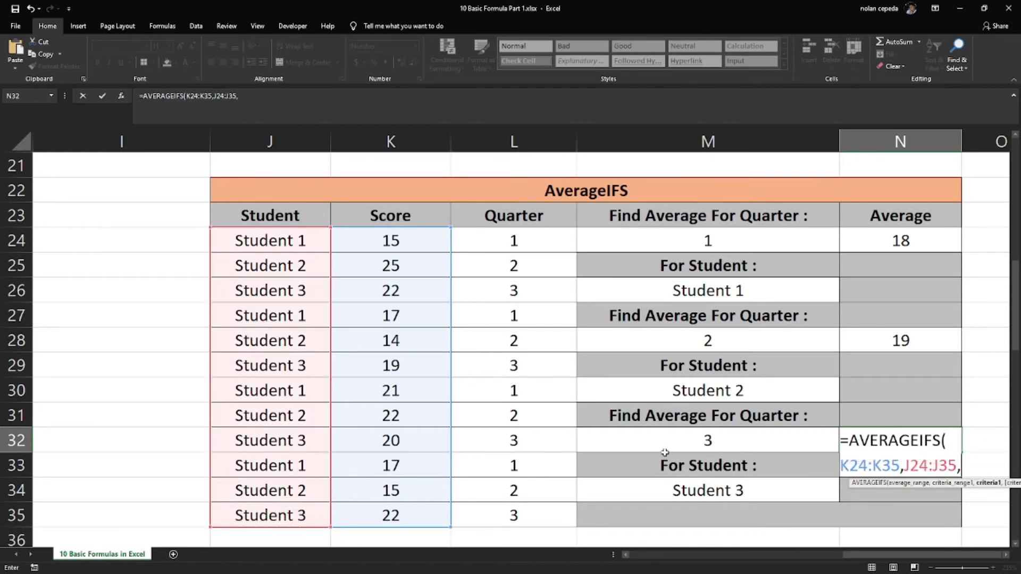
{"action": "left_click", "coordinate": [674, 490]}
{"action": "type", "text": ","}
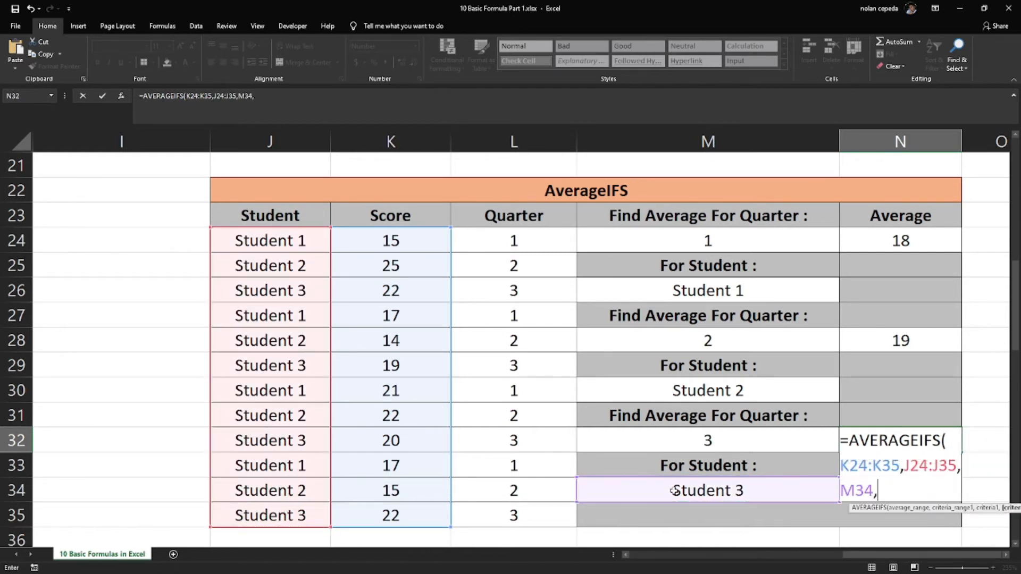
Complete the N32 formula with the quarter range L24:L35 and criterion M32 as its second condition
{"action": "left_click_drag", "start_coordinate": [496, 249], "coordinate": [513, 500]}
{"action": "type", "text": ","}
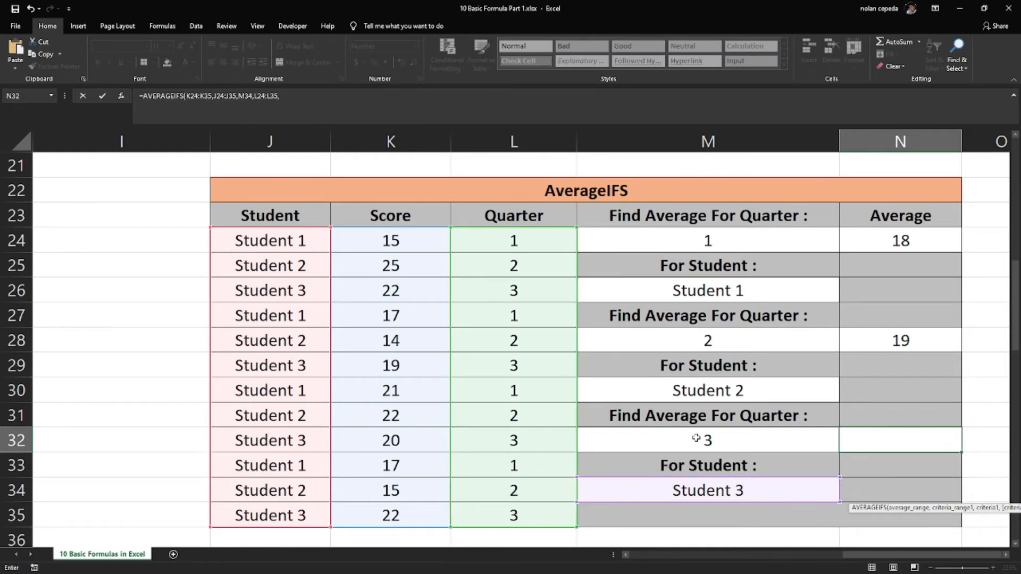
{"action": "left_click", "coordinate": [694, 435]}
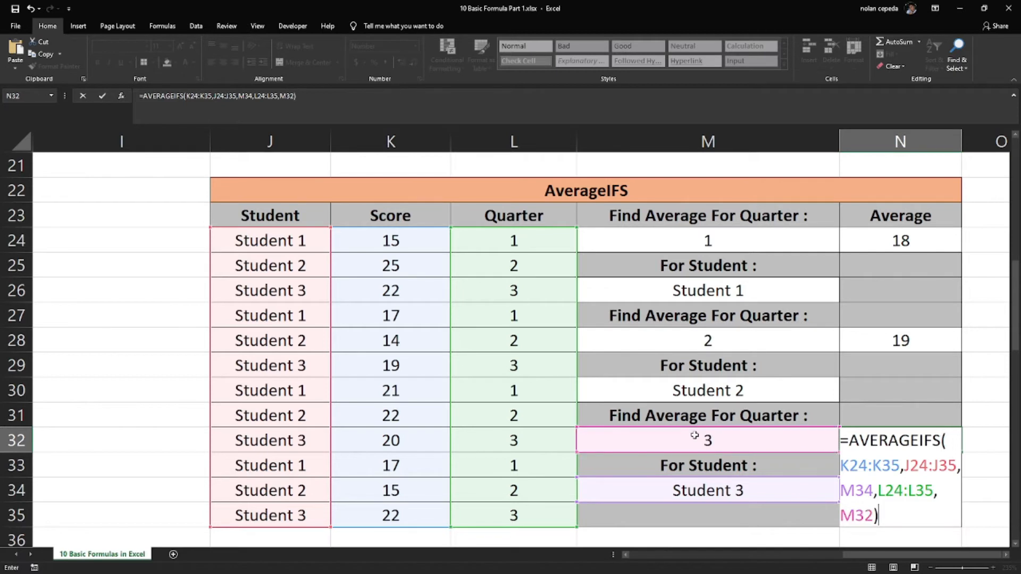
{"action": "key", "text": "Return"}
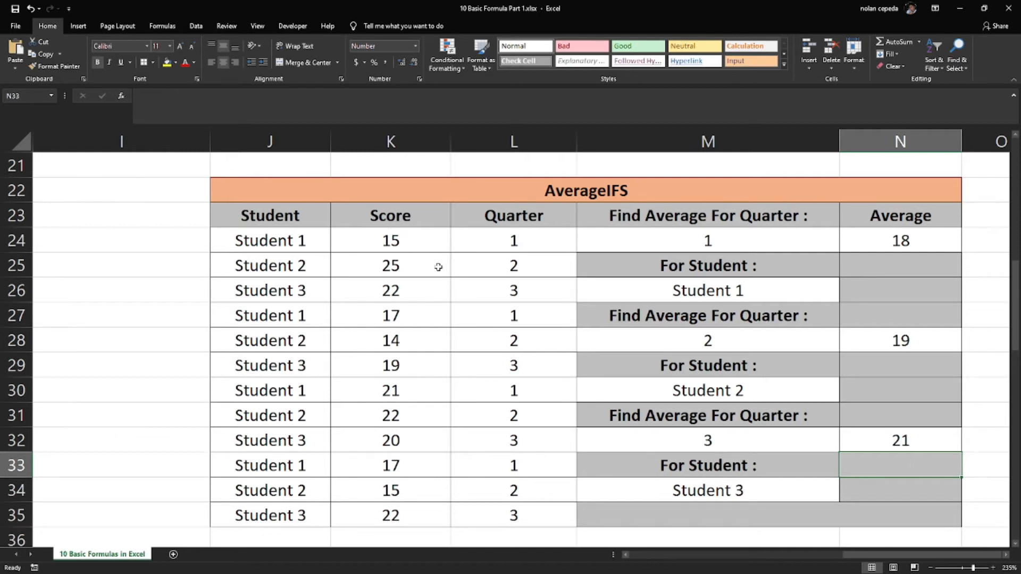
Look over the CountIFS, Count and CountIF practice tables that start at row 41
{"action": "left_click", "coordinate": [145, 249]}
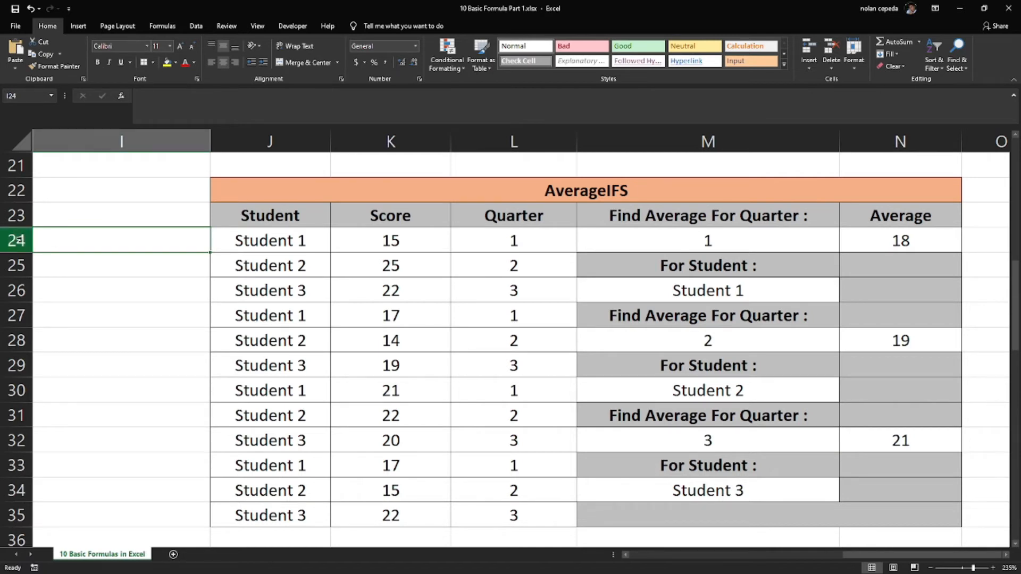
{"action": "left_click", "coordinate": [104, 282]}
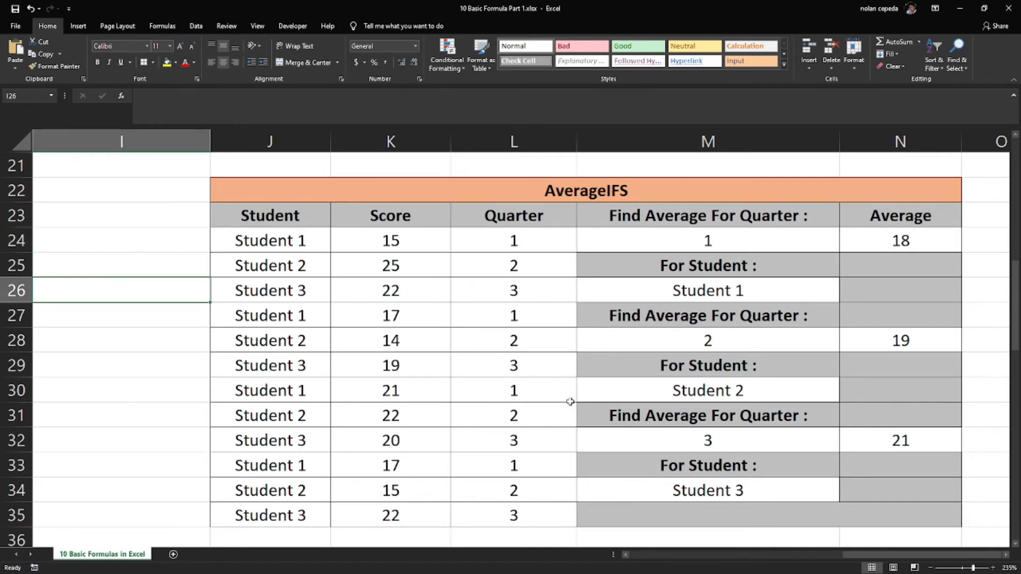
{"action": "scroll", "coordinate": [570, 402], "scroll_direction": "down", "scroll_amount": 7}
{"action": "scroll", "coordinate": [582, 392], "scroll_direction": "up", "scroll_amount": 1}
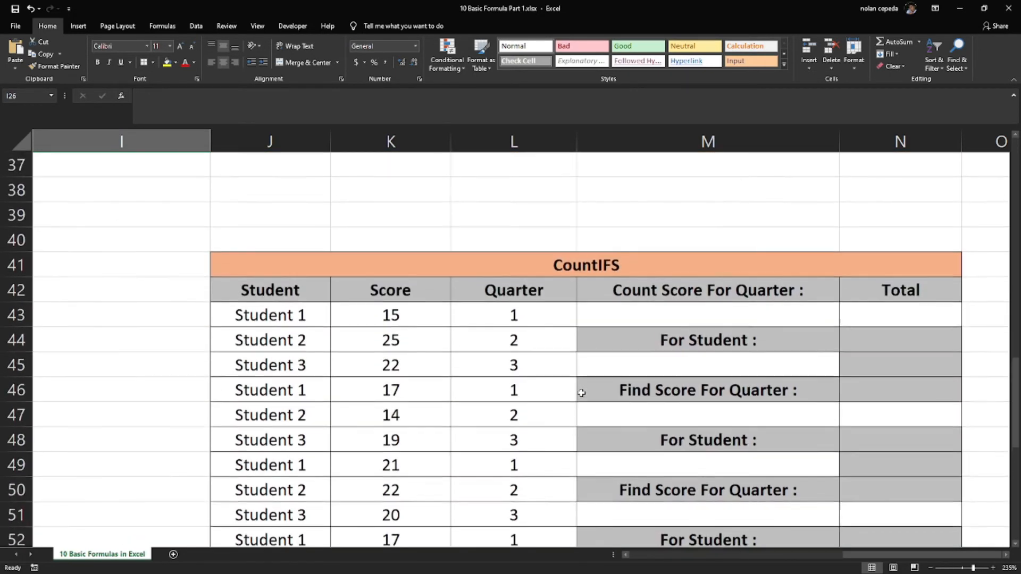
{"action": "scroll", "coordinate": [581, 393], "scroll_direction": "down", "scroll_amount": 1}
{"action": "scroll", "coordinate": [573, 495], "scroll_direction": "left", "scroll_amount": 3}
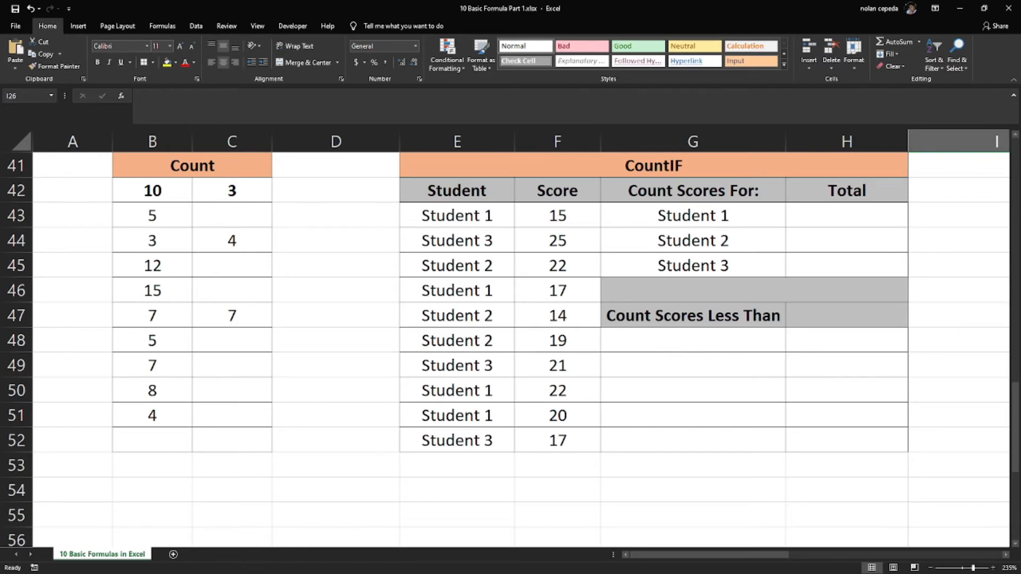
Switch to the PowerPoint slide show and reveal the Count description and syntax on the COUNT, COUNTIF, COUNTIFS slide
{"action": "left_click", "coordinate": [959, 8]}
{"action": "left_click", "coordinate": [683, 355]}
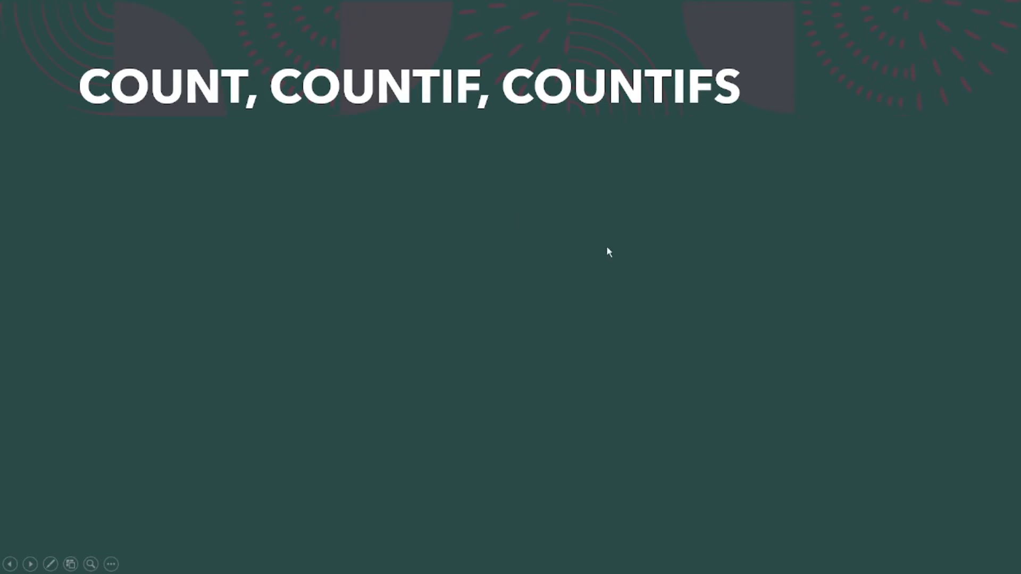
{"action": "left_click", "coordinate": [420, 209]}
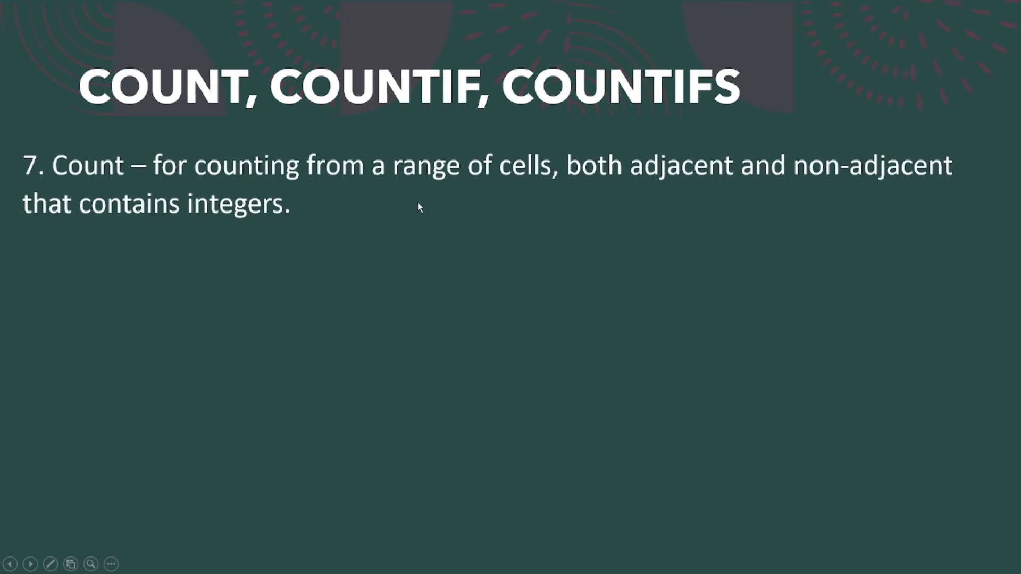
{"action": "left_click", "coordinate": [416, 215]}
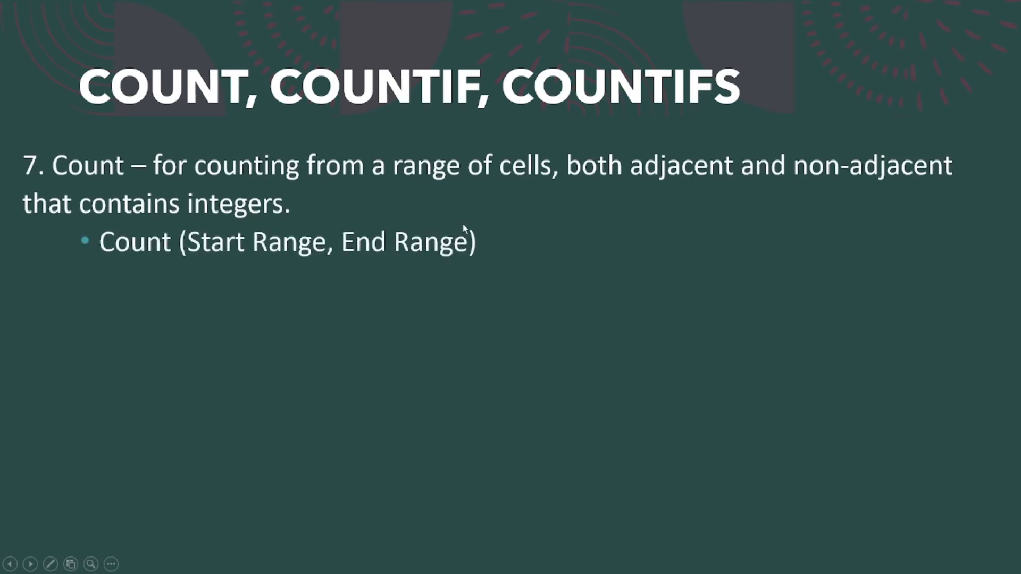
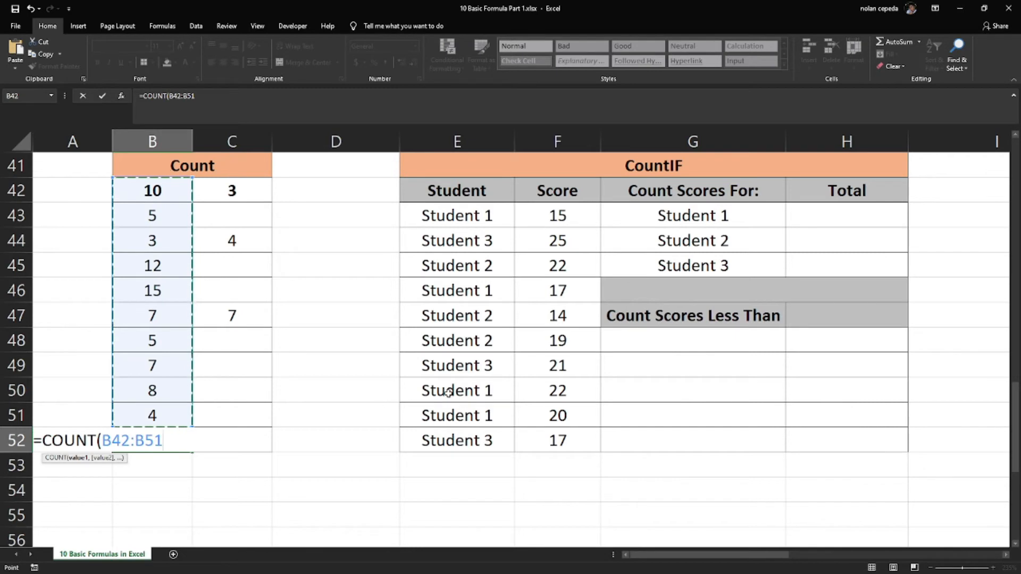
Close and enter the COUNT formula for the range B42:B51 in cell B52
{"action": "type", "text": ")"}
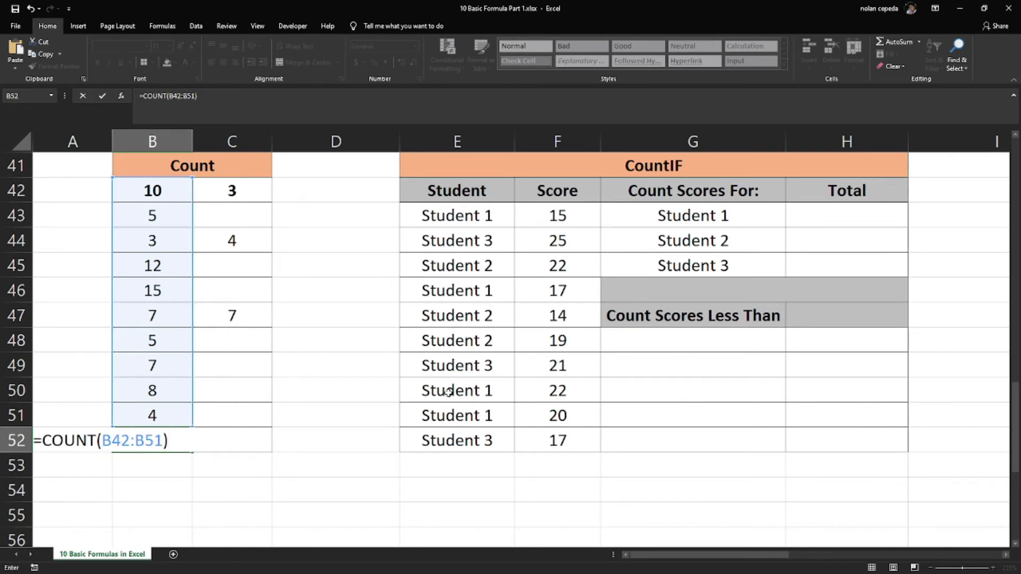
{"action": "key", "text": "Return"}
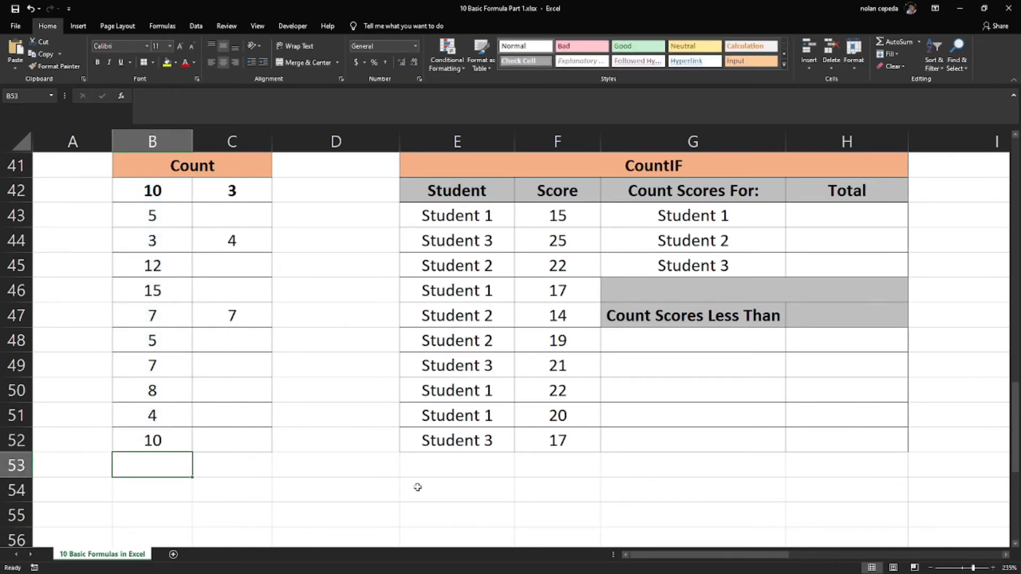
{"action": "left_click", "coordinate": [132, 436]}
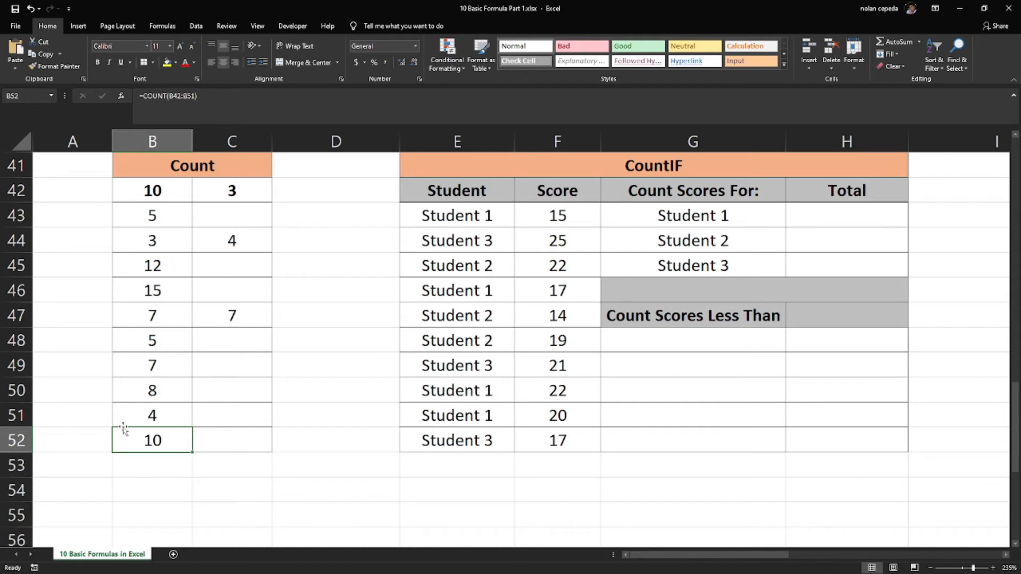
Check the numbers in B42:B51 cell by cell against the count in B52
{"action": "left_click", "coordinate": [149, 197]}
{"action": "left_click_drag", "start_coordinate": [149, 200], "coordinate": [144, 418]}
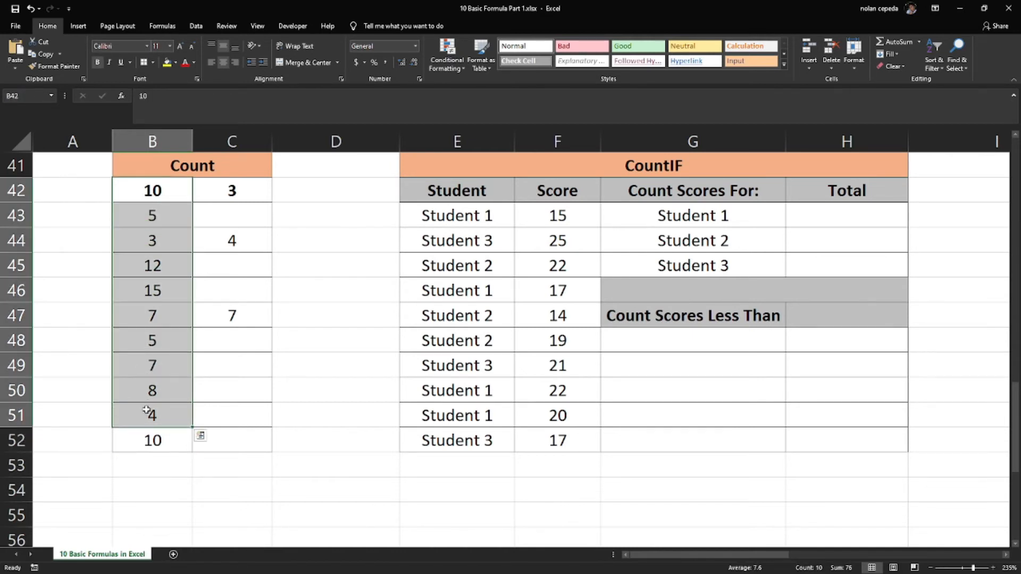
{"action": "left_click", "coordinate": [158, 196]}
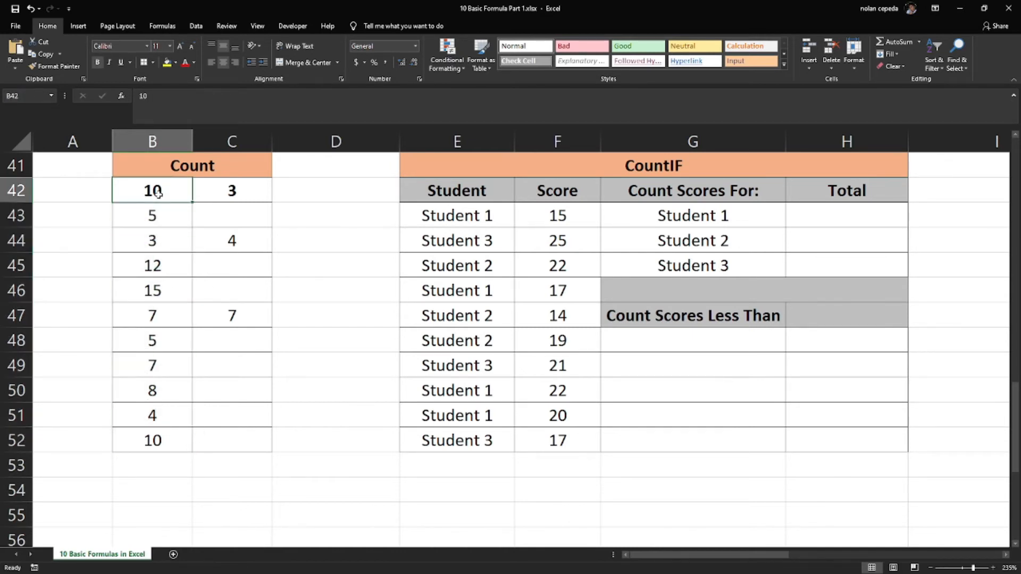
{"action": "key", "text": "Down"}
{"action": "key", "text": "Down"}
{"action": "key", "text": "Down"}
{"action": "key", "text": "Down"}
{"action": "key", "text": "Down"}
{"action": "key", "text": "Down"}
{"action": "key", "text": "Down"}
{"action": "key", "text": "Down"}
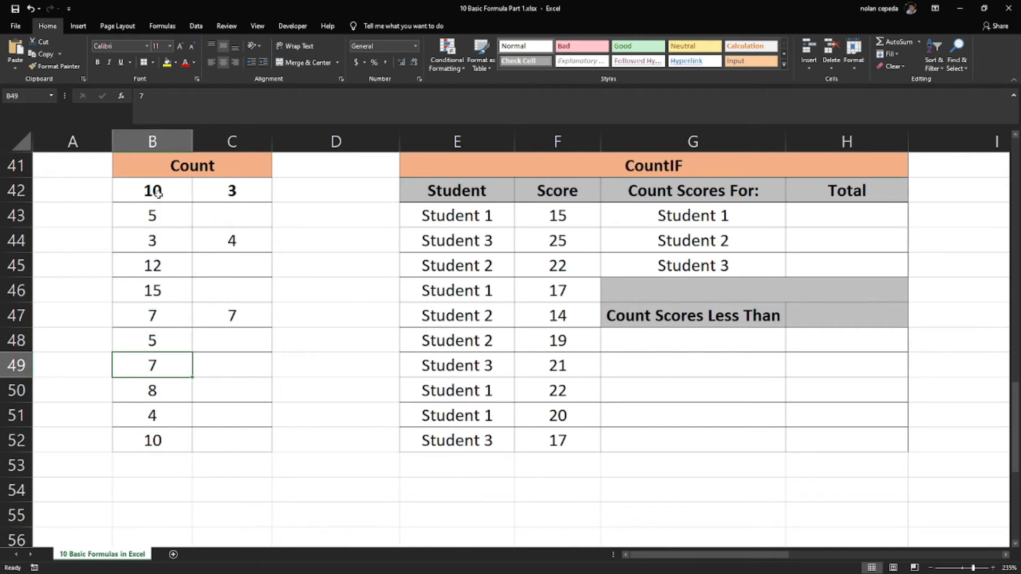
{"action": "key", "text": "Down"}
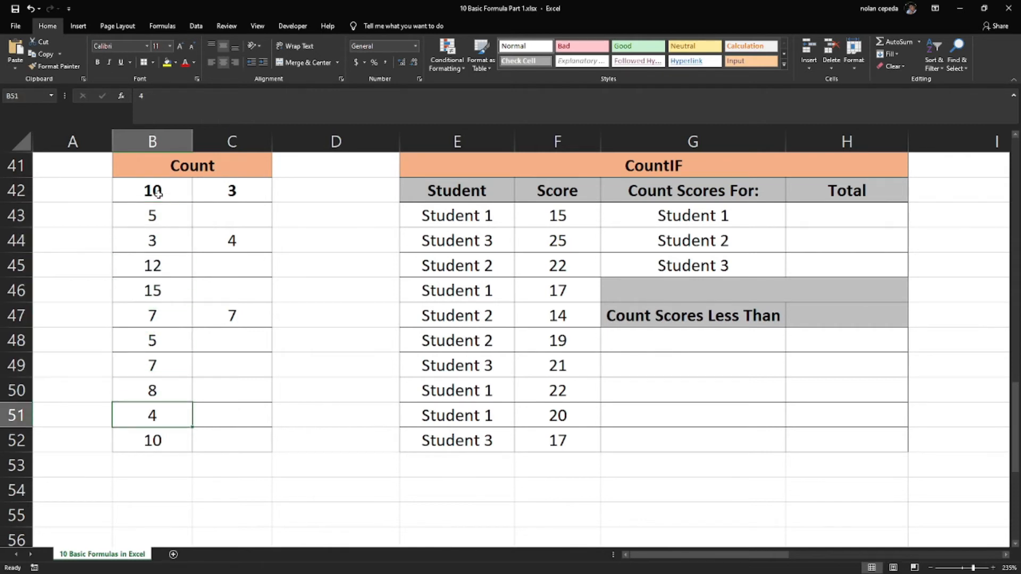
Enter a COUNT formula in C52 for the range C42:C51
{"action": "left_click", "coordinate": [221, 437]}
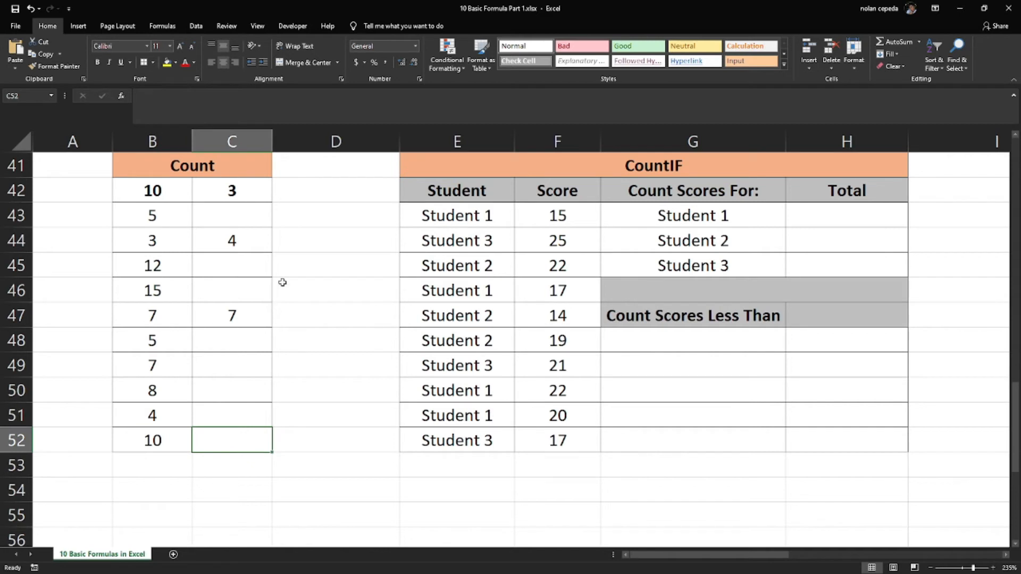
{"action": "type", "text": "=count"}
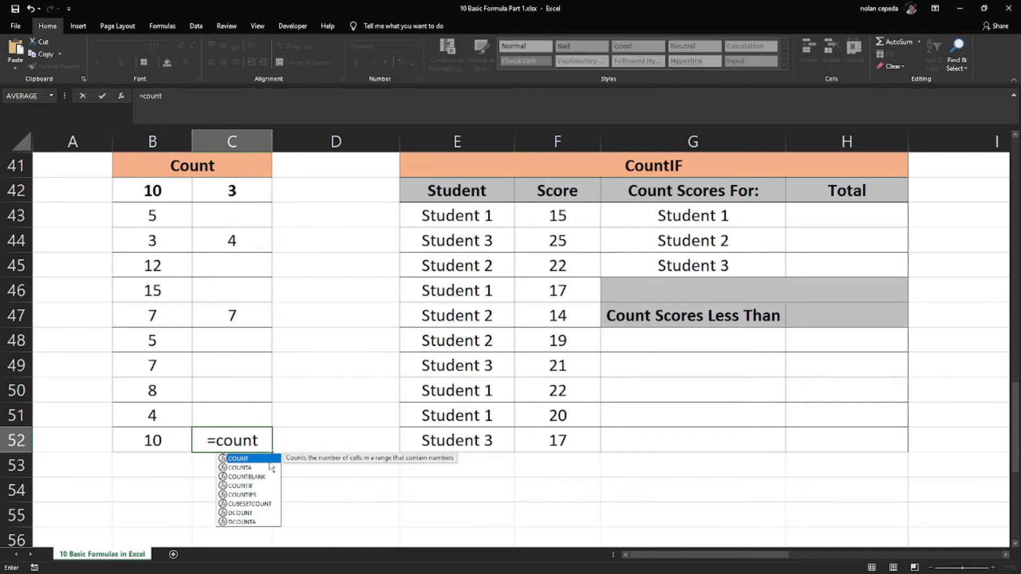
{"action": "double_click", "coordinate": [255, 461]}
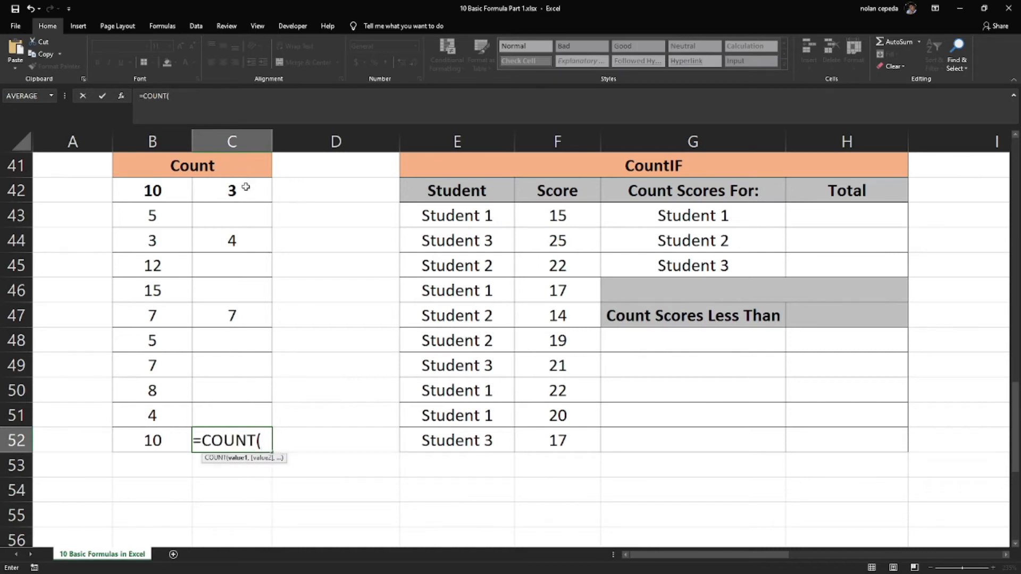
{"action": "left_click_drag", "start_coordinate": [245, 187], "coordinate": [234, 412]}
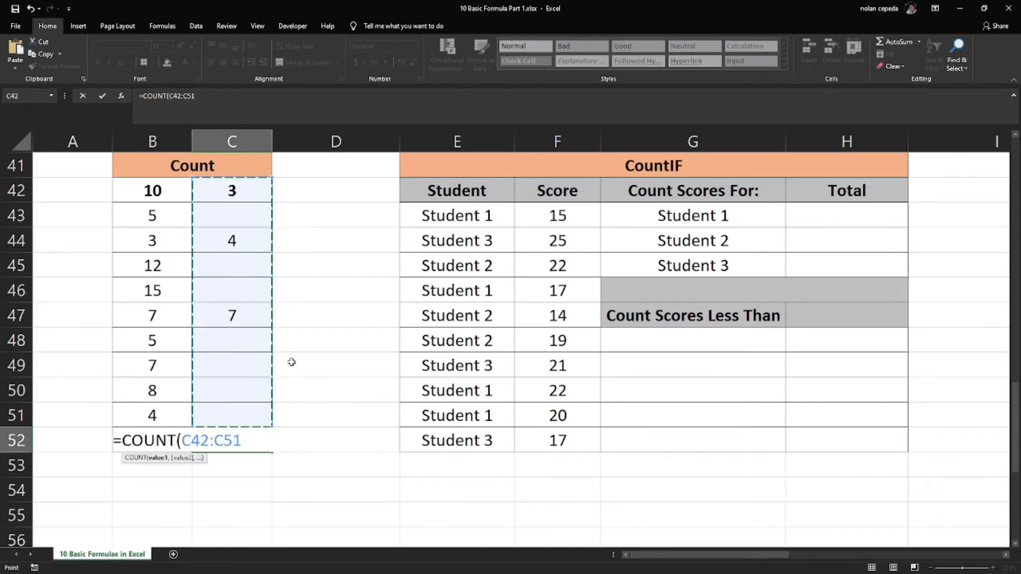
{"action": "type", "text": ")"}
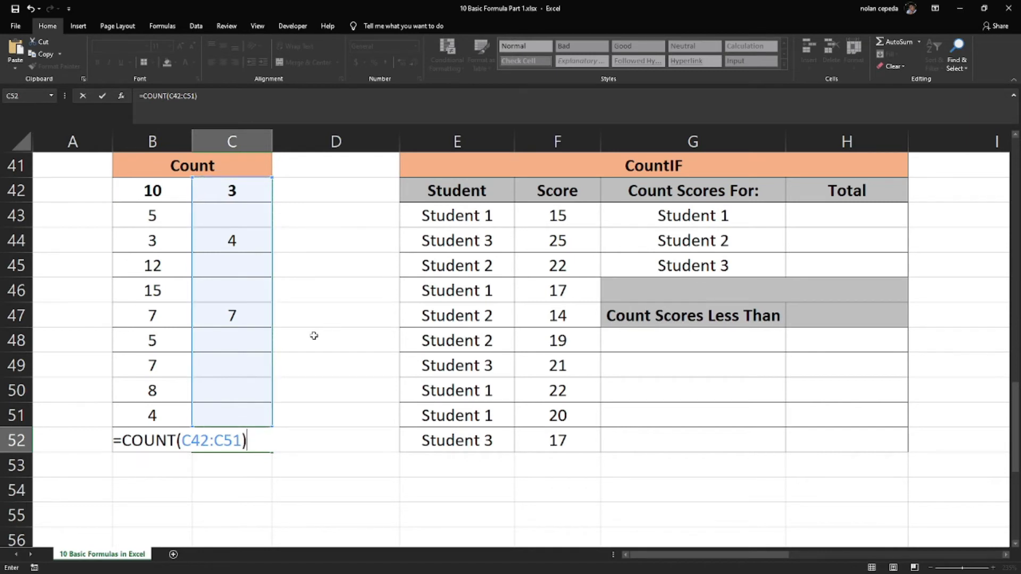
{"action": "key", "text": "Return"}
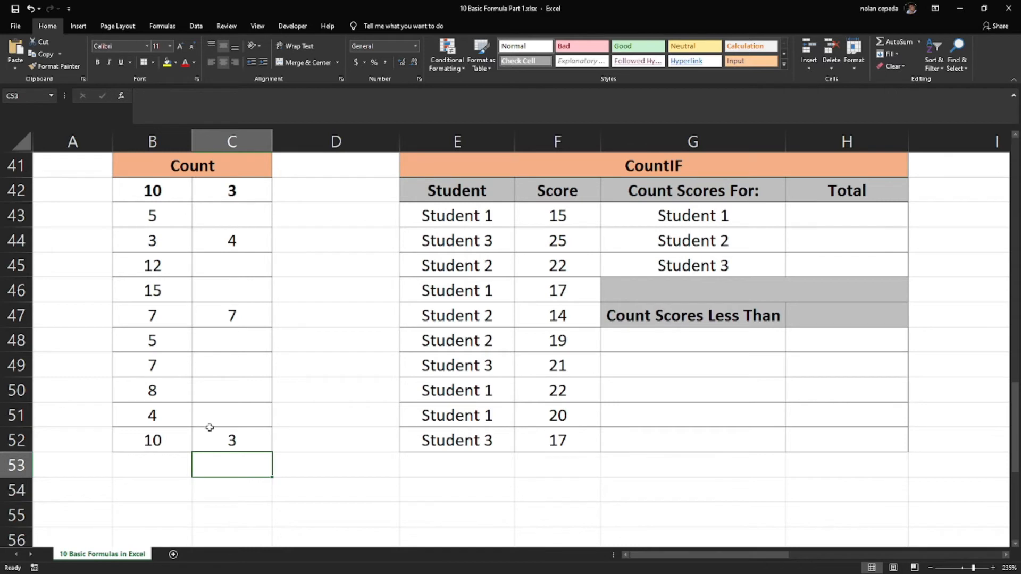
Examine the range C42:C51 and its blank cells to see which ones COUNT skips
{"action": "left_click_drag", "start_coordinate": [227, 418], "coordinate": [224, 191]}
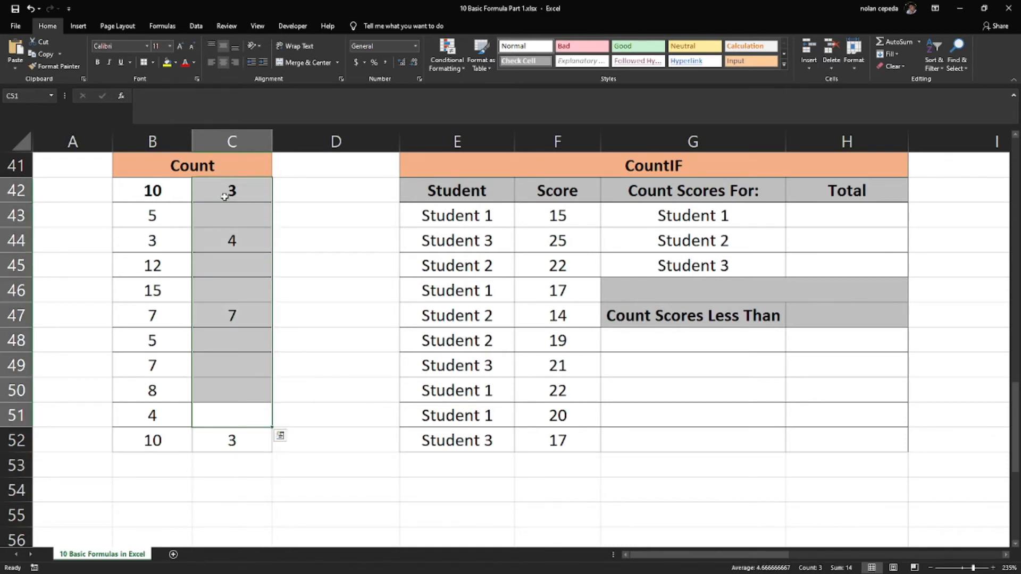
{"action": "left_click", "coordinate": [227, 215]}
{"action": "left_click", "coordinate": [219, 266]}
{"action": "left_click", "coordinate": [221, 292]}
{"action": "left_click", "coordinate": [235, 347]}
{"action": "left_click", "coordinate": [236, 367]}
{"action": "left_click", "coordinate": [234, 397]}
{"action": "left_click", "coordinate": [225, 412]}
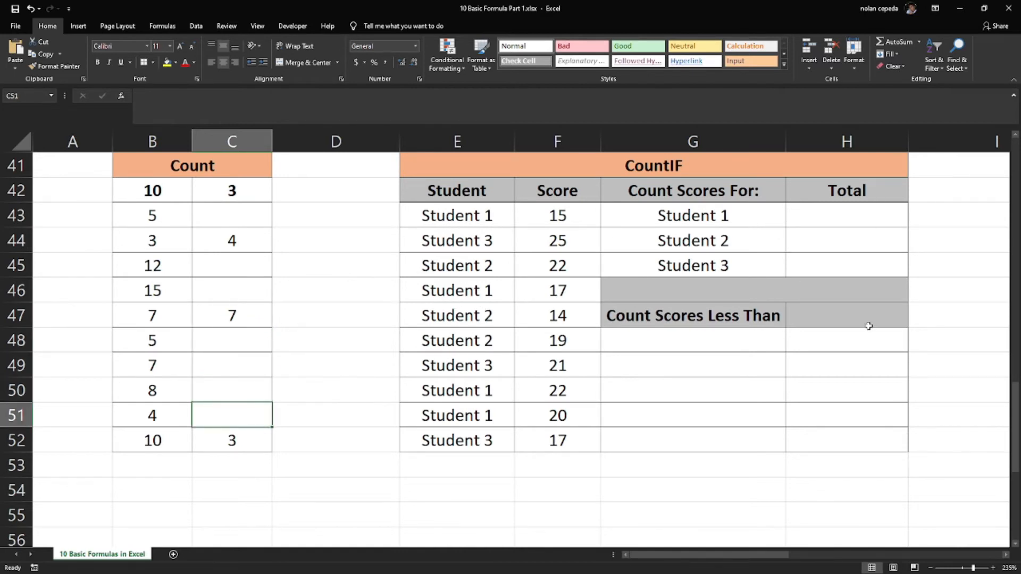
Start a COUNTIF formula in H43 for the Student 1 total
{"action": "left_click", "coordinate": [814, 221]}
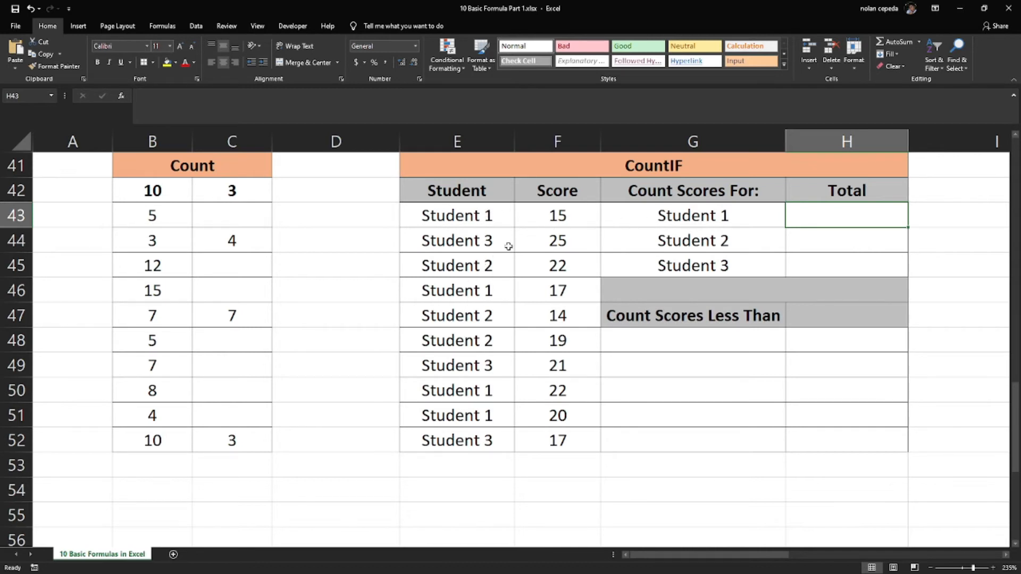
{"action": "left_click", "coordinate": [485, 214]}
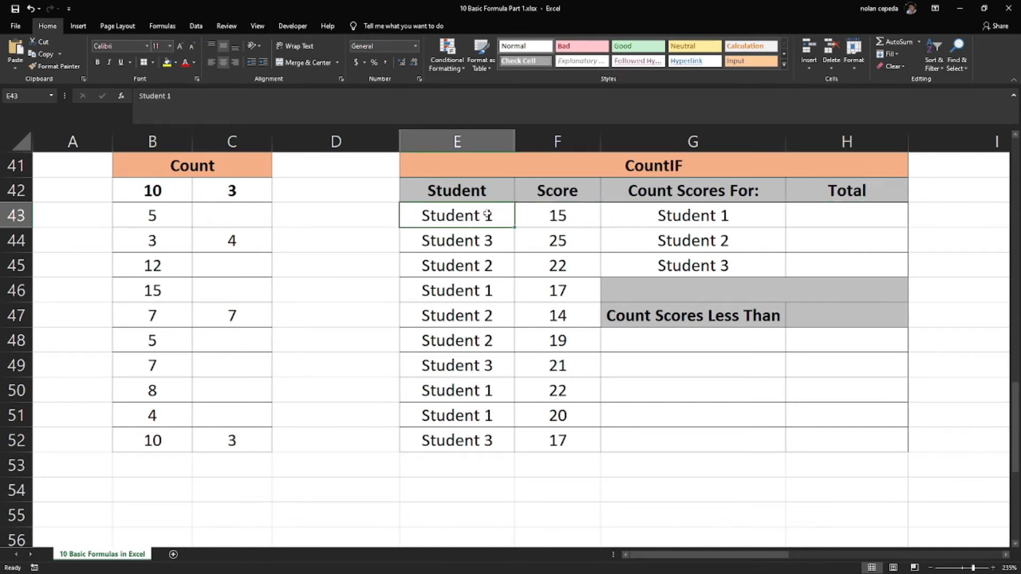
{"action": "left_click", "coordinate": [659, 216]}
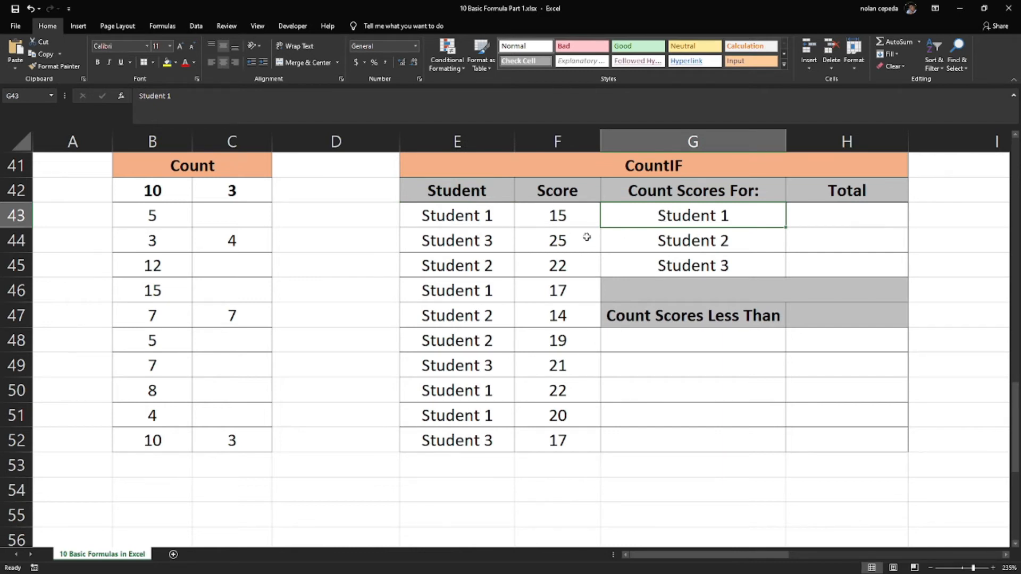
{"action": "left_click", "coordinate": [846, 222]}
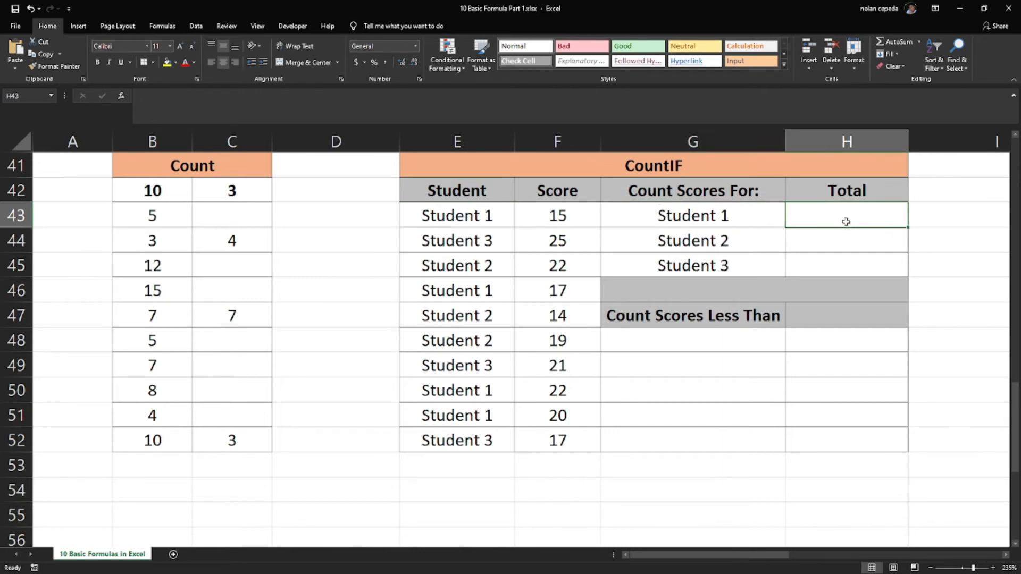
{"action": "type", "text": "=cp"}
{"action": "key", "text": "BackSpace"}
{"action": "type", "text": "pi"}
{"action": "key", "text": "BackSpace"}
{"action": "key", "text": "BackSpace"}
{"action": "type", "text": "ount"}
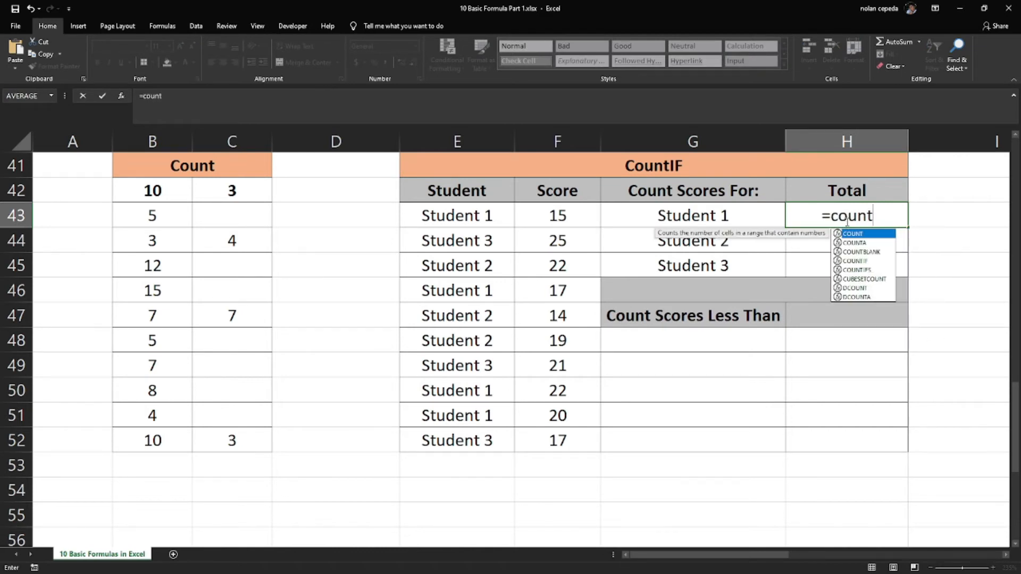
{"action": "double_click", "coordinate": [861, 261]}
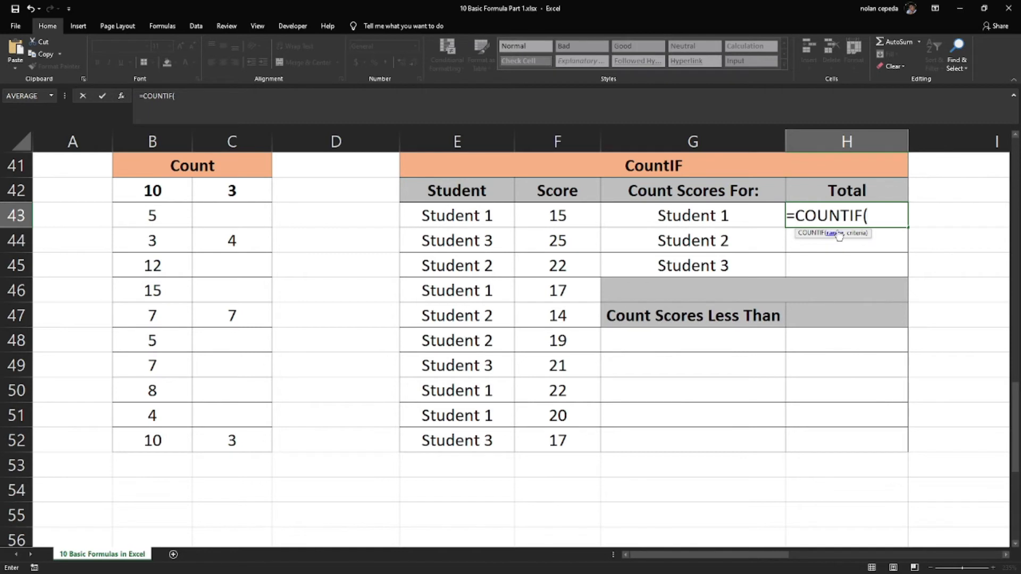
Complete the H43 formula with the student range E43:E52 and criterion G43, and check it against the student list
{"action": "left_click_drag", "start_coordinate": [478, 218], "coordinate": [455, 440]}
{"action": "type", "text": ","}
{"action": "left_click", "coordinate": [659, 215]}
{"action": "type", "text": ")"}
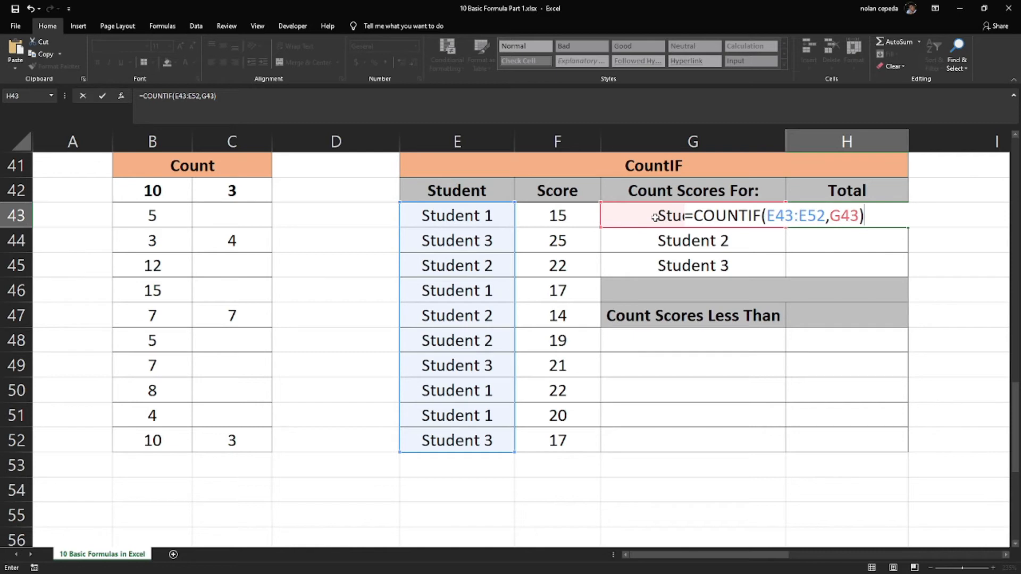
{"action": "key", "text": "Return"}
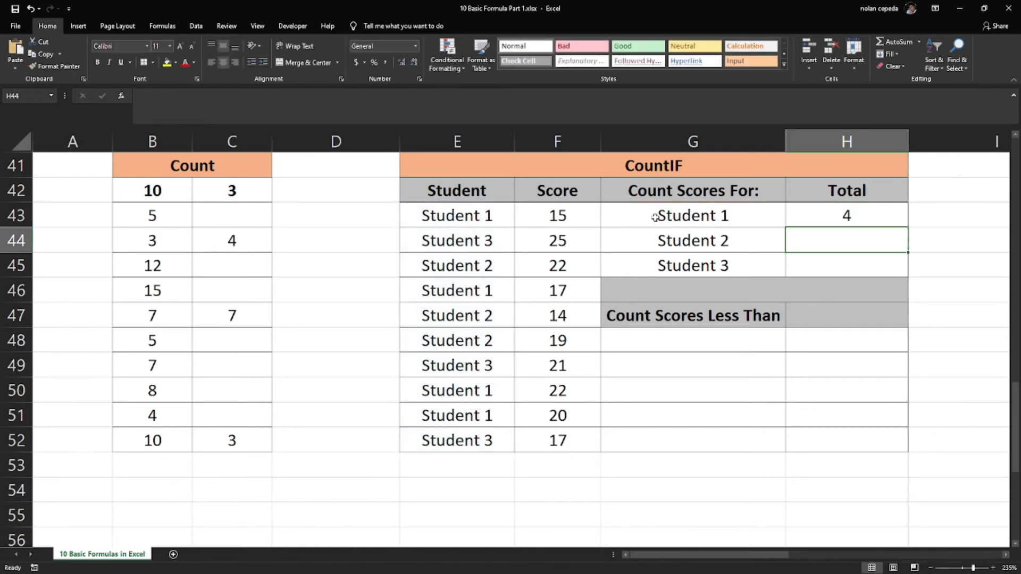
{"action": "left_click_drag", "start_coordinate": [471, 216], "coordinate": [520, 457]}
{"action": "left_click", "coordinate": [813, 213]}
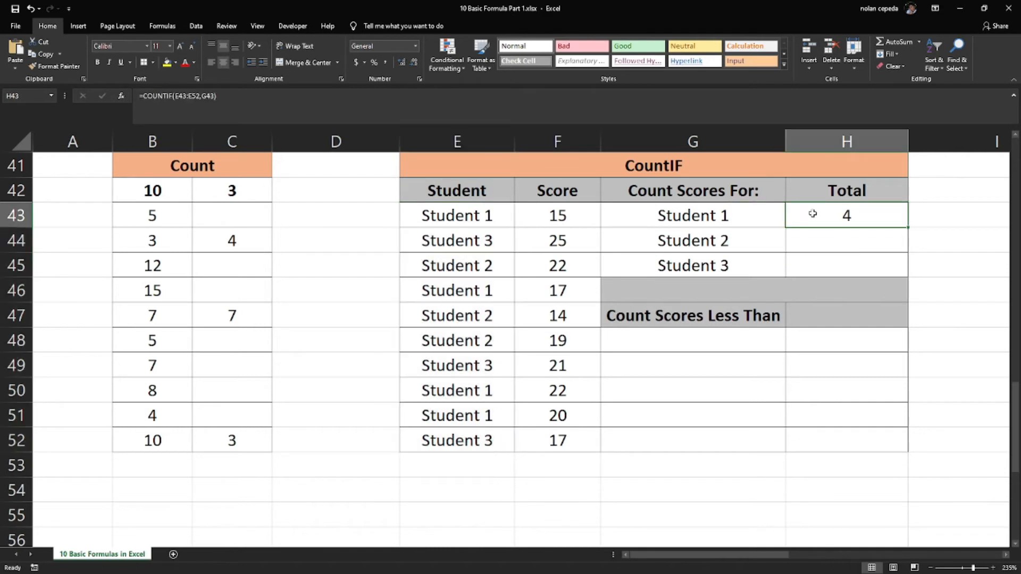
Enter a COUNTIF formula in H44 with range E43:E52 and criterion G44 to count the Student 2 scores
{"action": "left_click", "coordinate": [848, 241]}
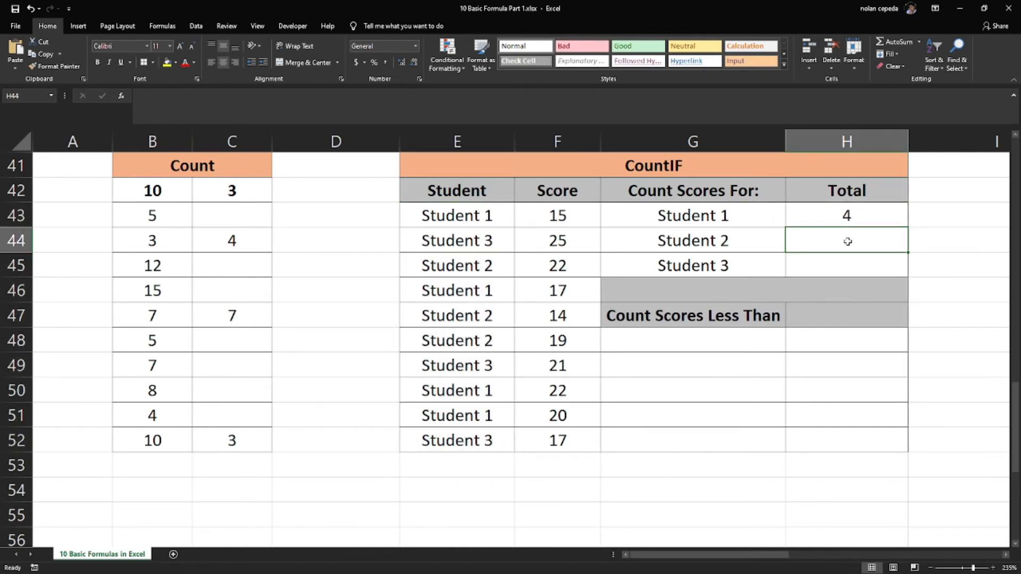
{"action": "type", "text": "=co"}
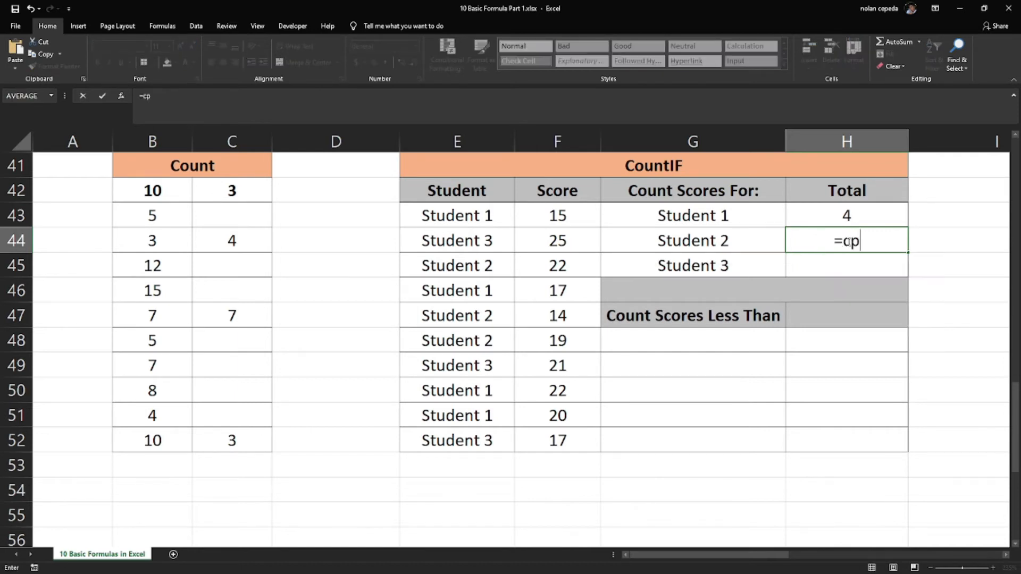
{"action": "type", "text": "unt"}
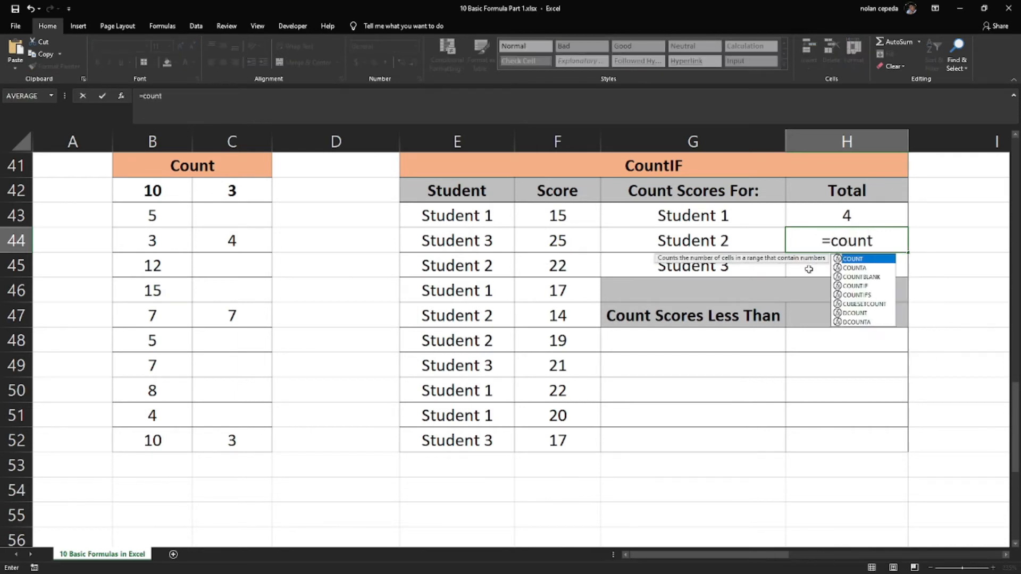
{"action": "double_click", "coordinate": [856, 286]}
{"action": "left_click_drag", "start_coordinate": [468, 221], "coordinate": [476, 437]}
{"action": "type", "text": ","}
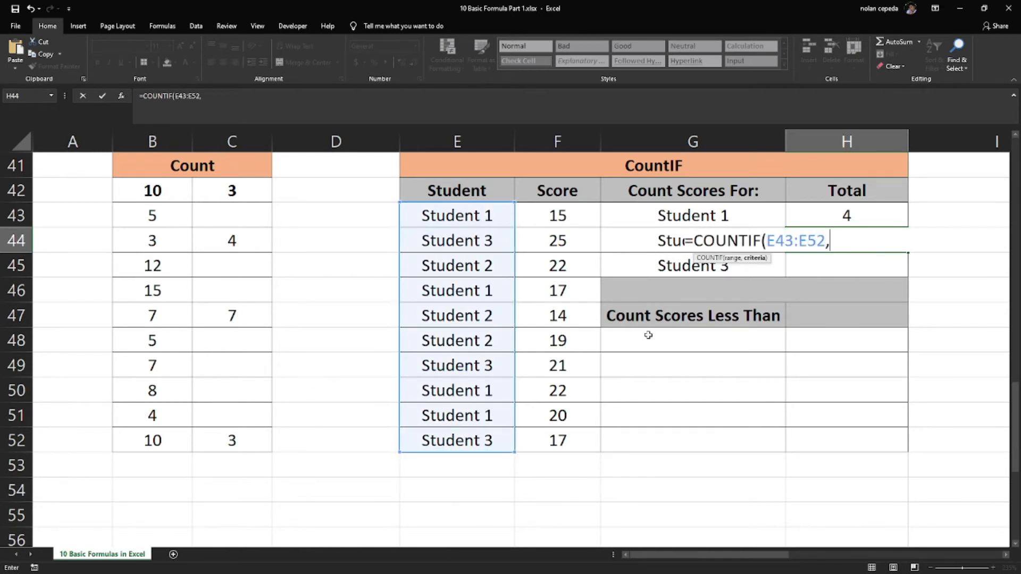
{"action": "left_click", "coordinate": [638, 241]}
{"action": "type", "text": ")"}
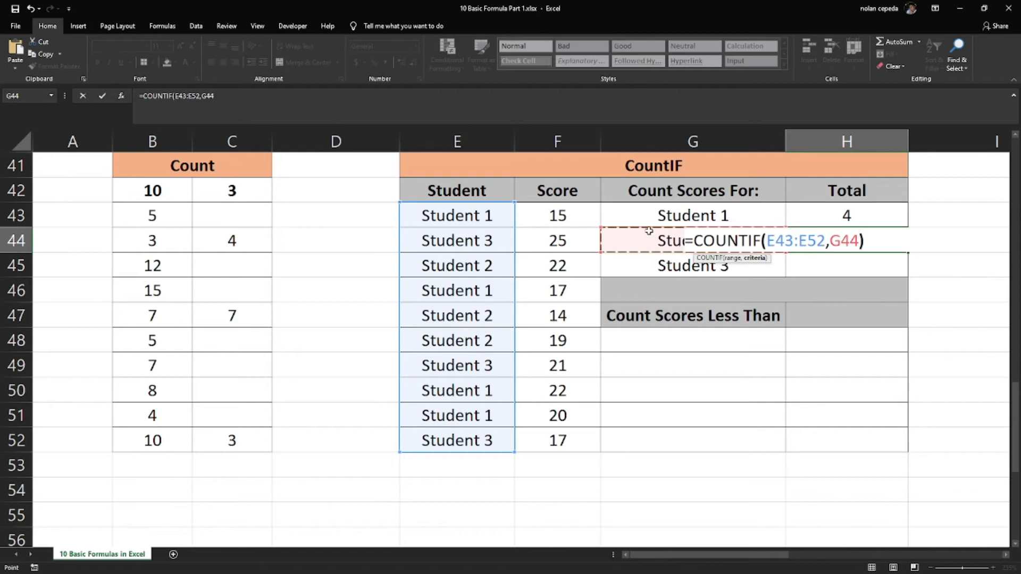
{"action": "key", "text": "Return"}
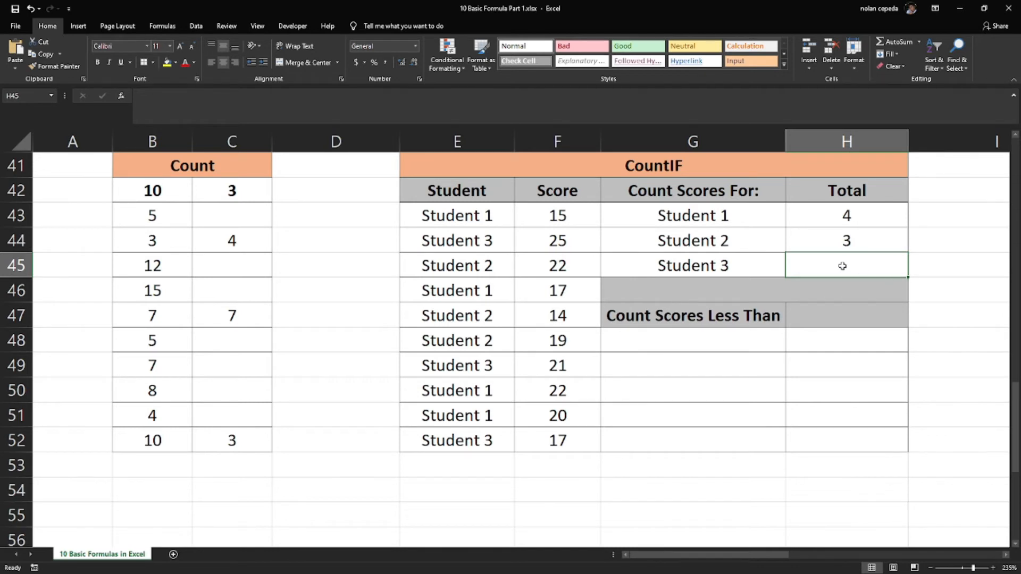
Enter a COUNTIF formula in H45 with range E43:E52 and criterion G45, and review the student range
{"action": "type", "text": "=count"}
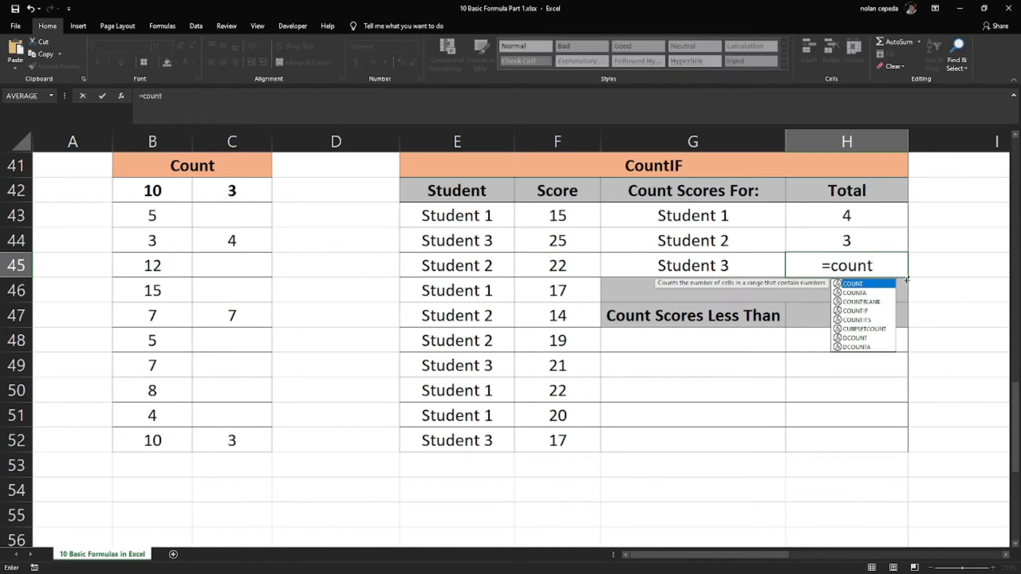
{"action": "double_click", "coordinate": [857, 312]}
{"action": "left_click_drag", "start_coordinate": [433, 215], "coordinate": [470, 431]}
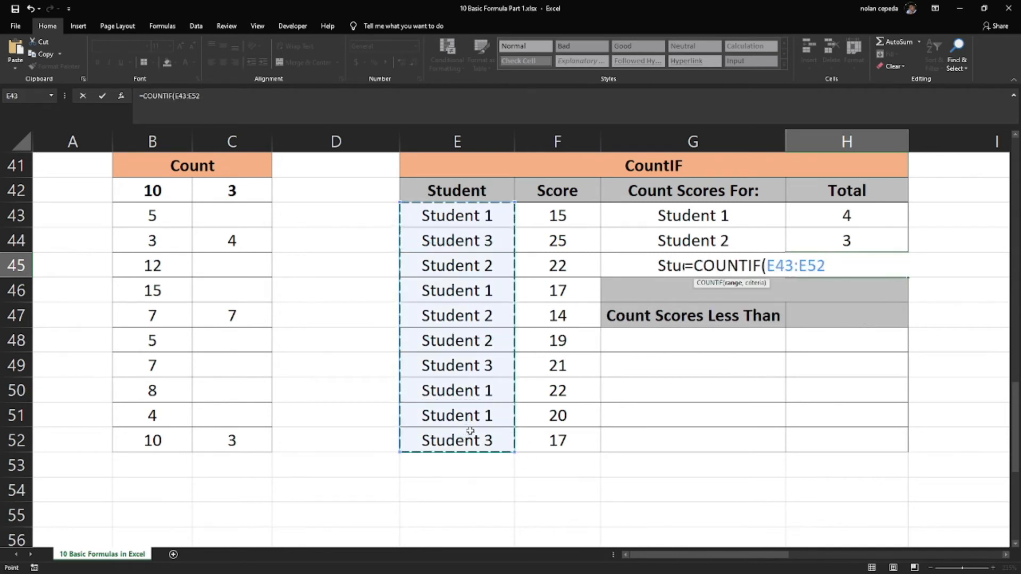
{"action": "type", "text": ","}
{"action": "left_click", "coordinate": [625, 265]}
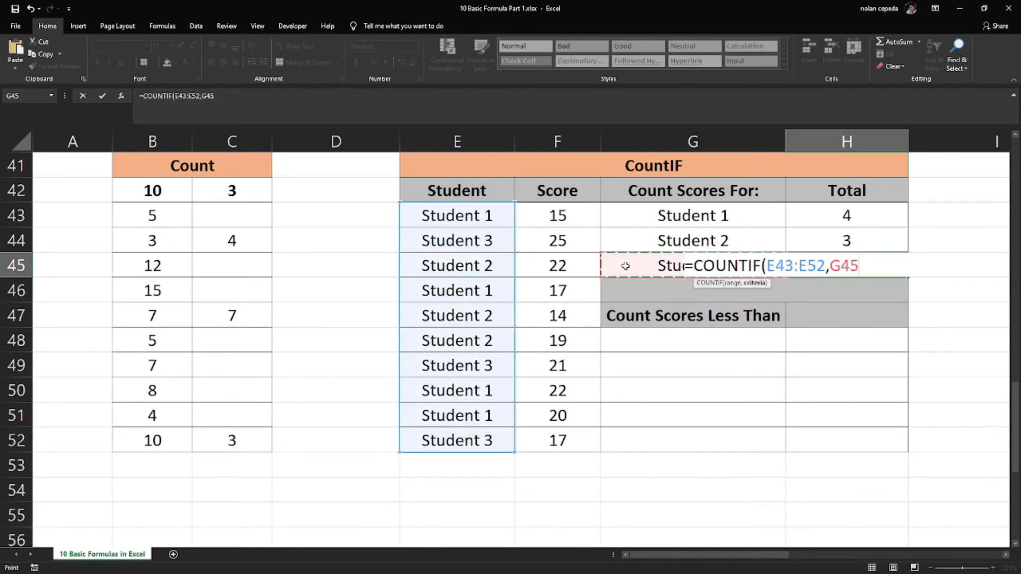
{"action": "type", "text": ")"}
{"action": "key", "text": "Return"}
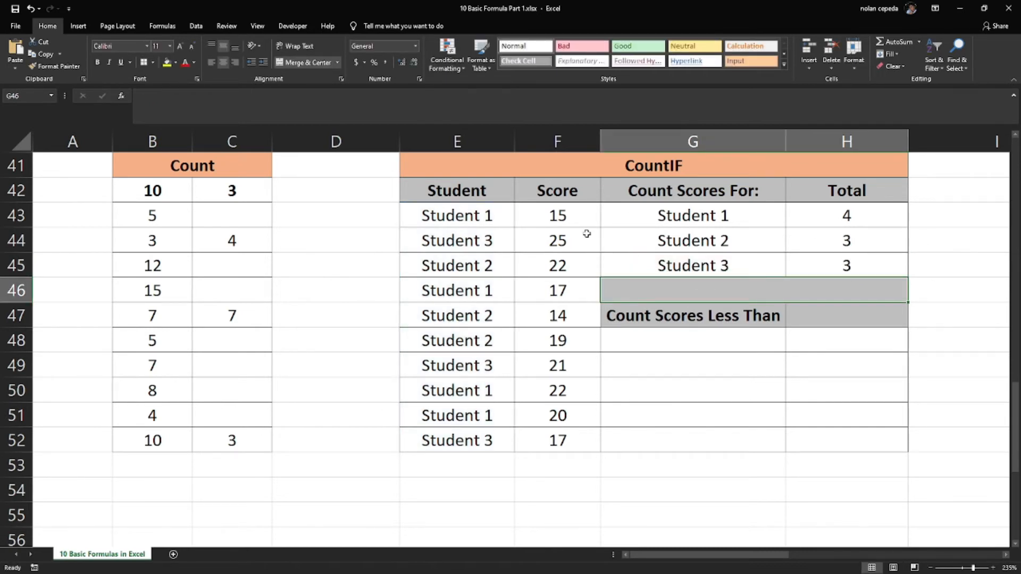
{"action": "left_click_drag", "start_coordinate": [482, 226], "coordinate": [463, 440]}
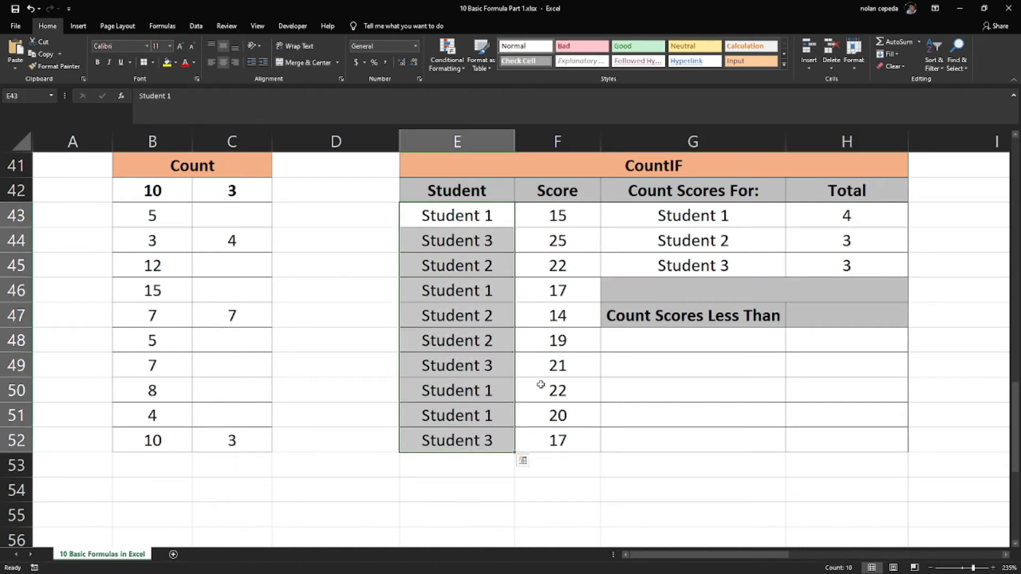
Enter 20 as the threshold under Count Scores Less Than in G48
{"action": "left_click", "coordinate": [728, 263]}
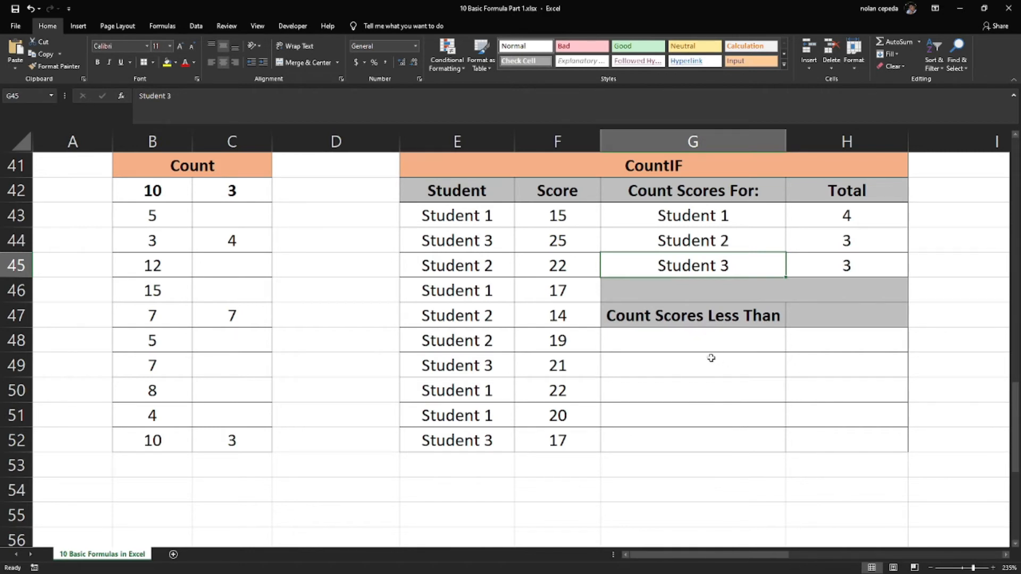
{"action": "left_click", "coordinate": [696, 353]}
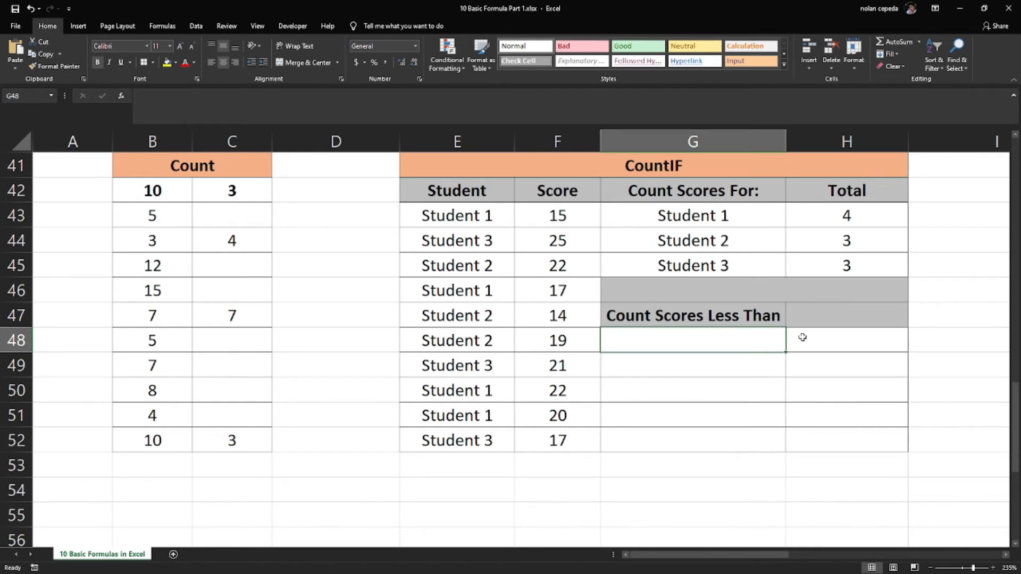
{"action": "type", "text": "20"}
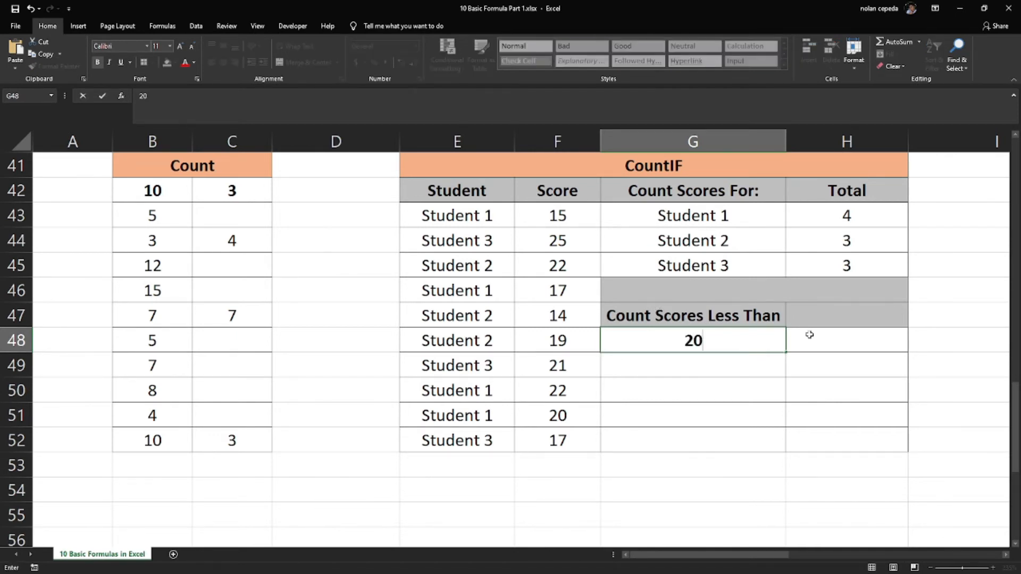
{"action": "key", "text": "Return"}
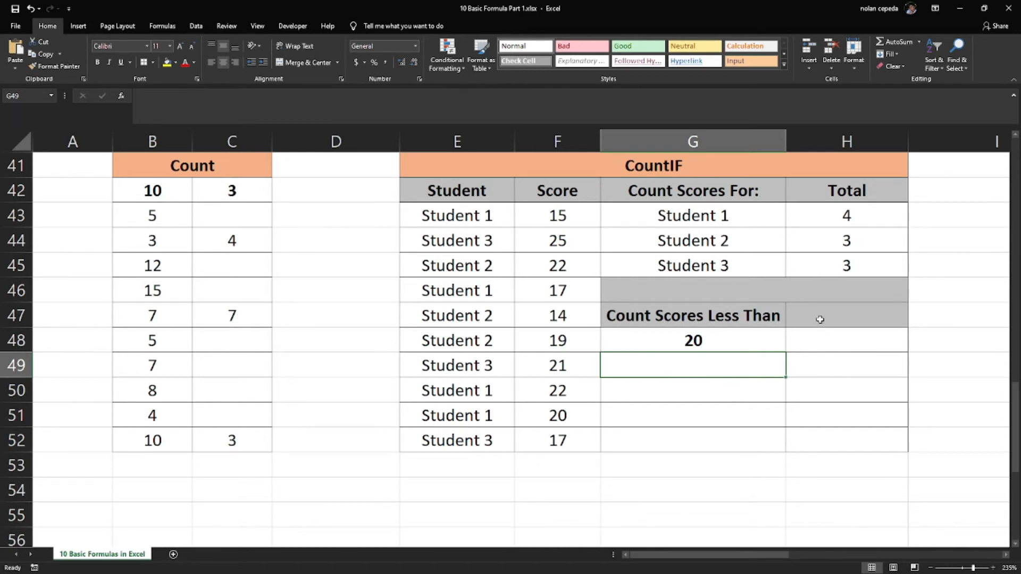
Start a COUNTIF formula in H48 with the score range F43:F52
{"action": "left_click", "coordinate": [842, 342]}
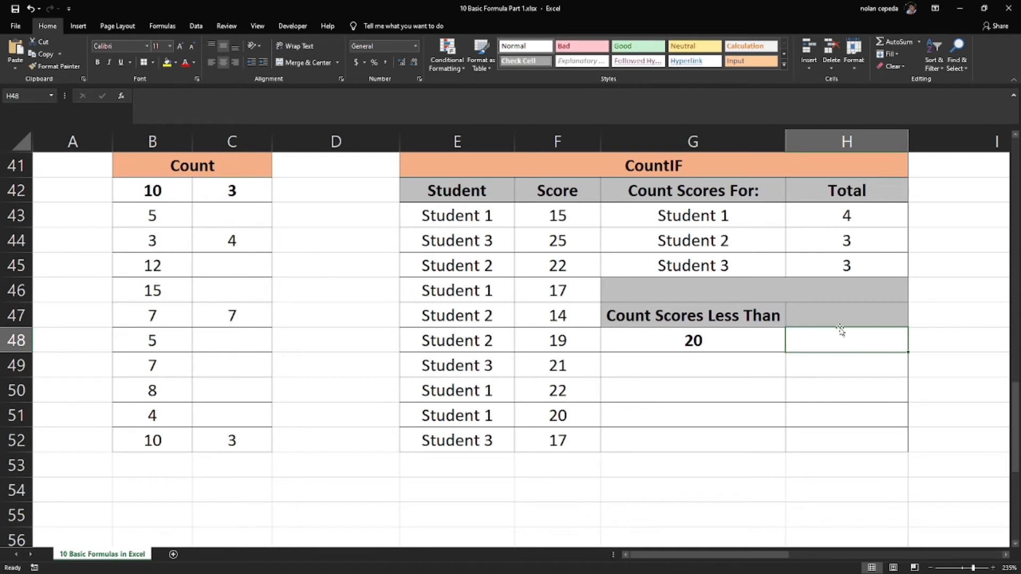
{"action": "type", "text": "=count"}
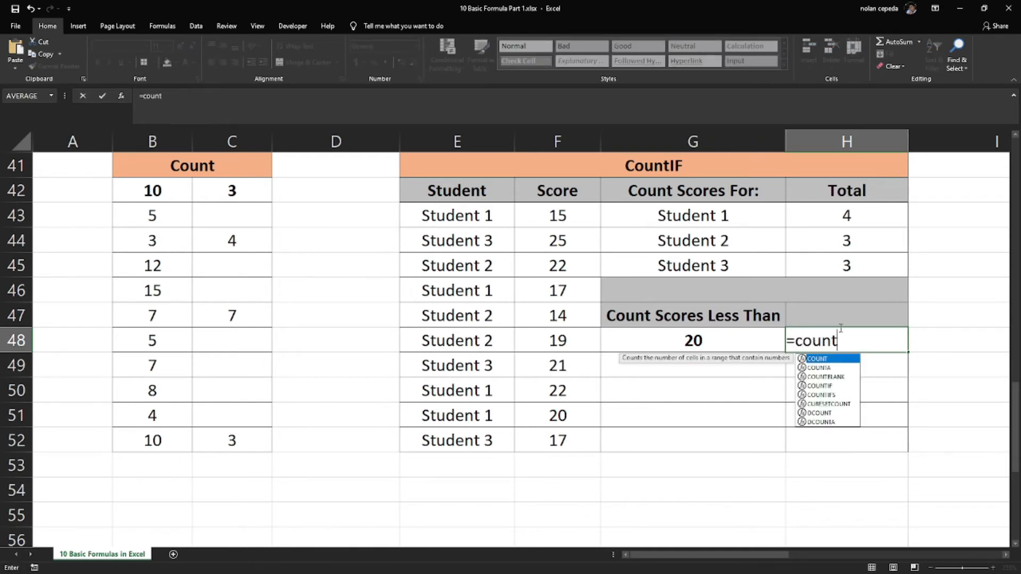
{"action": "double_click", "coordinate": [840, 386]}
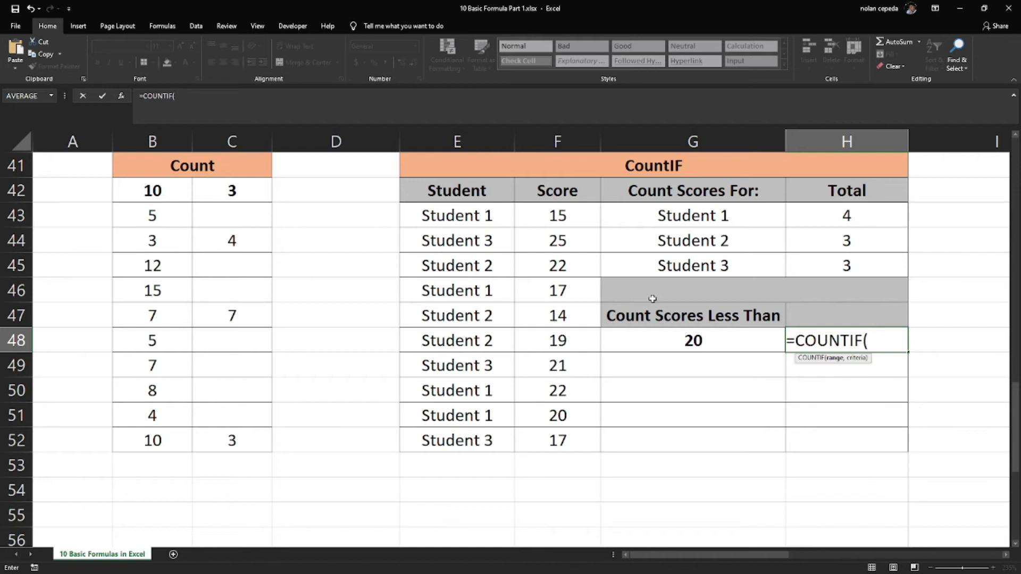
{"action": "left_click_drag", "start_coordinate": [534, 215], "coordinate": [554, 440]}
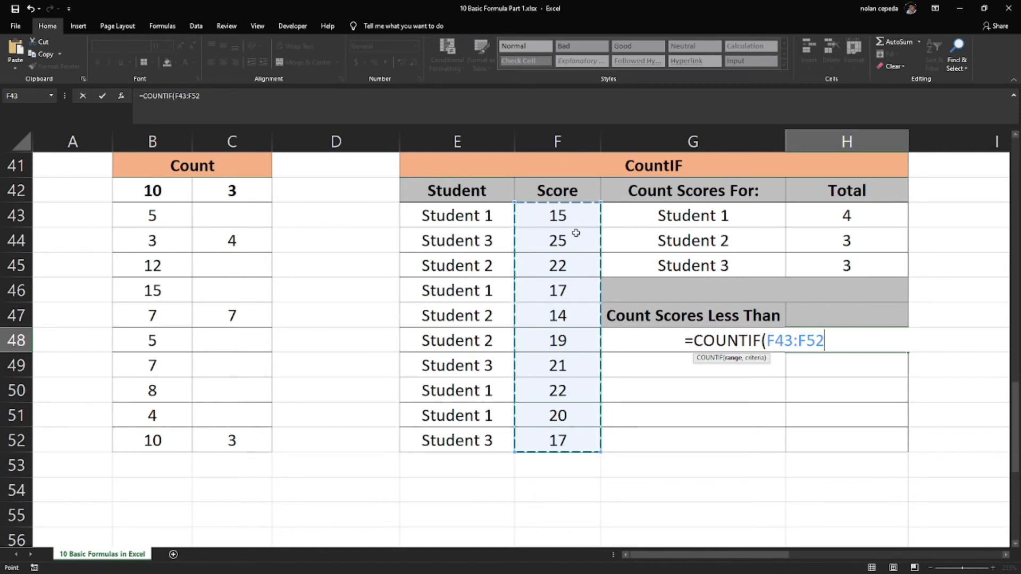
{"action": "type", "text": ","}
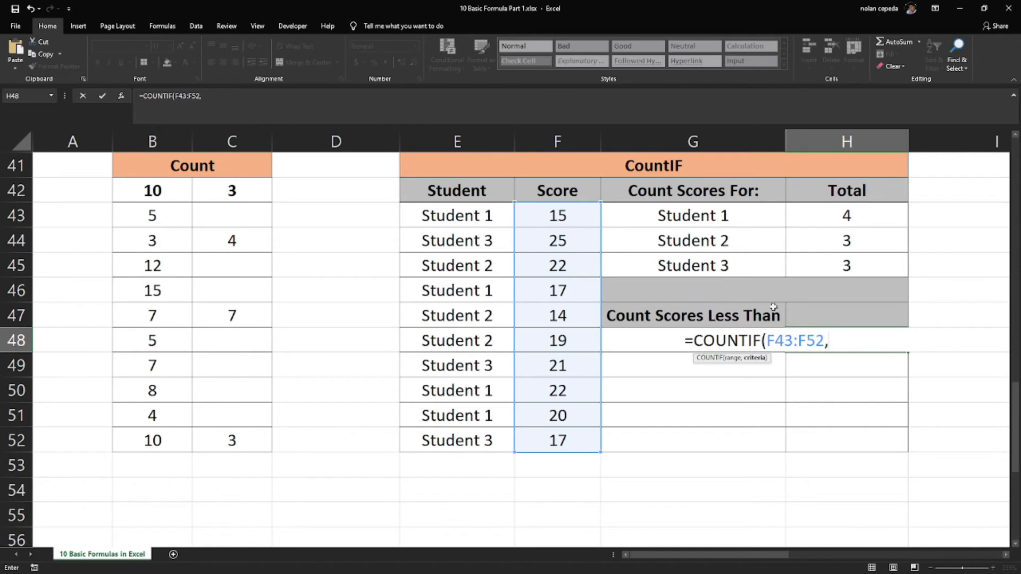
Complete the H48 formula with the criterion "<"&(G48), and check it against the score list
{"action": "type", "text": "\"<\"&("}
{"action": "left_click", "coordinate": [643, 341]}
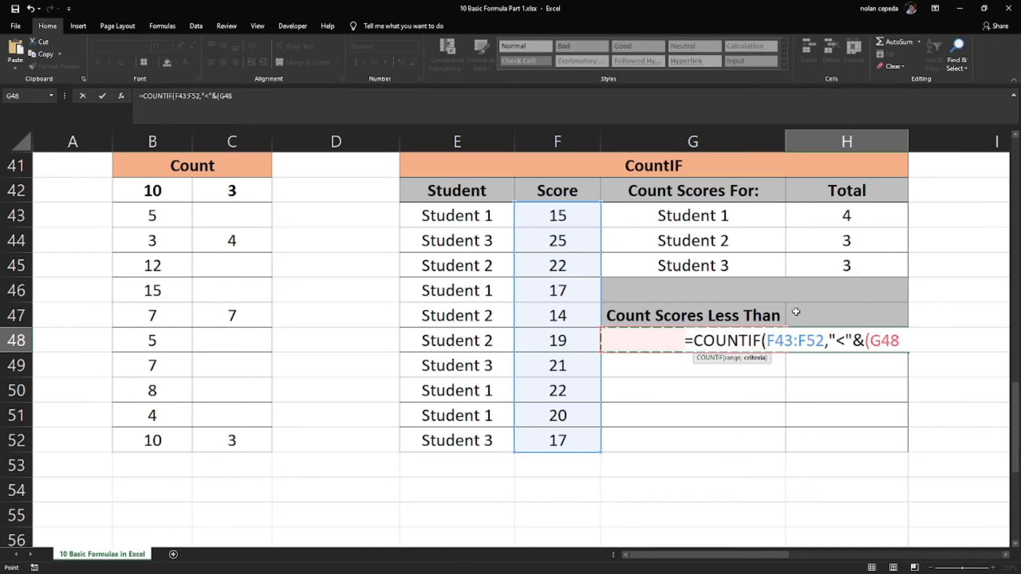
{"action": "type", "text": "))"}
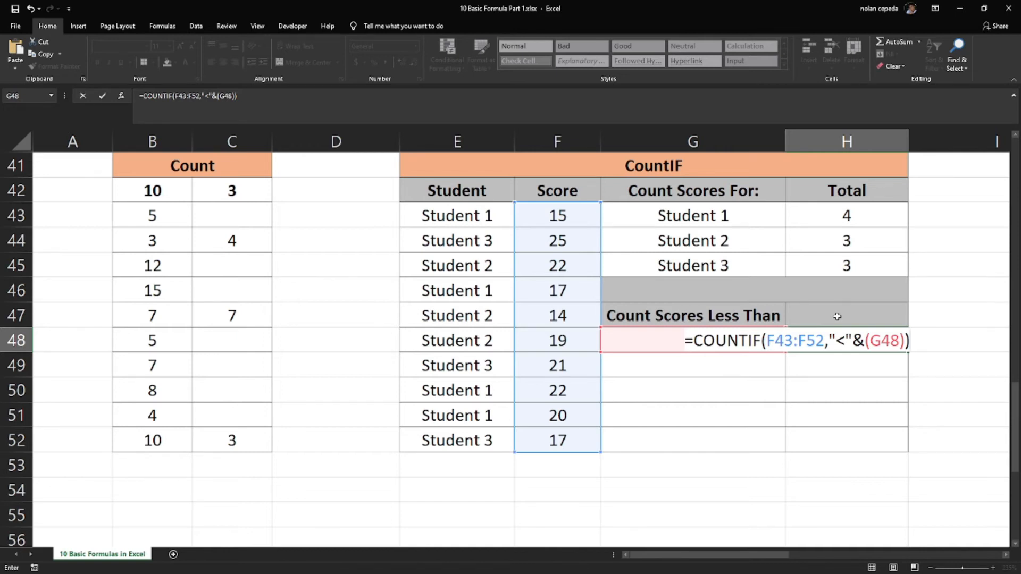
{"action": "key", "text": "Return"}
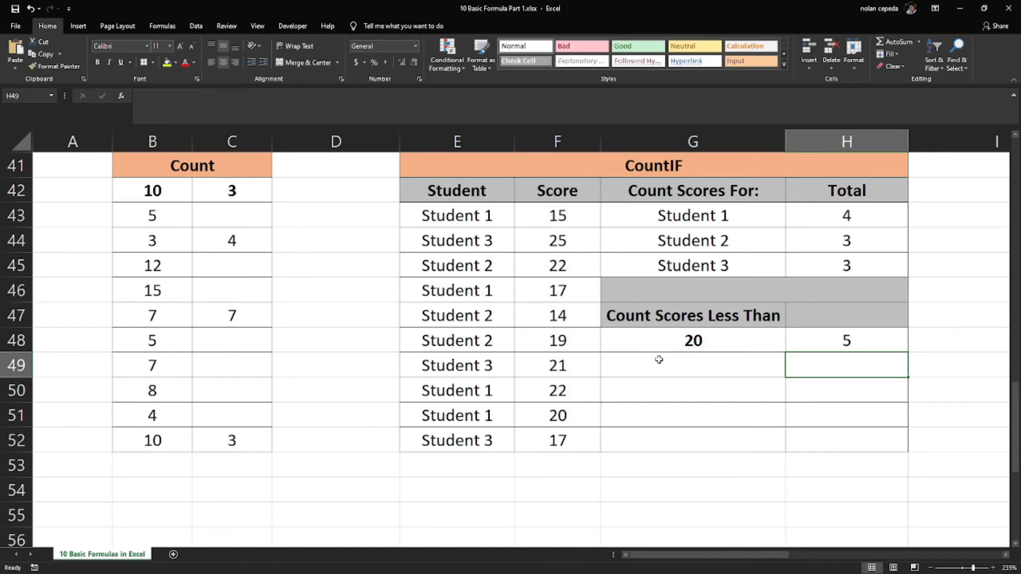
{"action": "left_click_drag", "start_coordinate": [570, 217], "coordinate": [559, 445]}
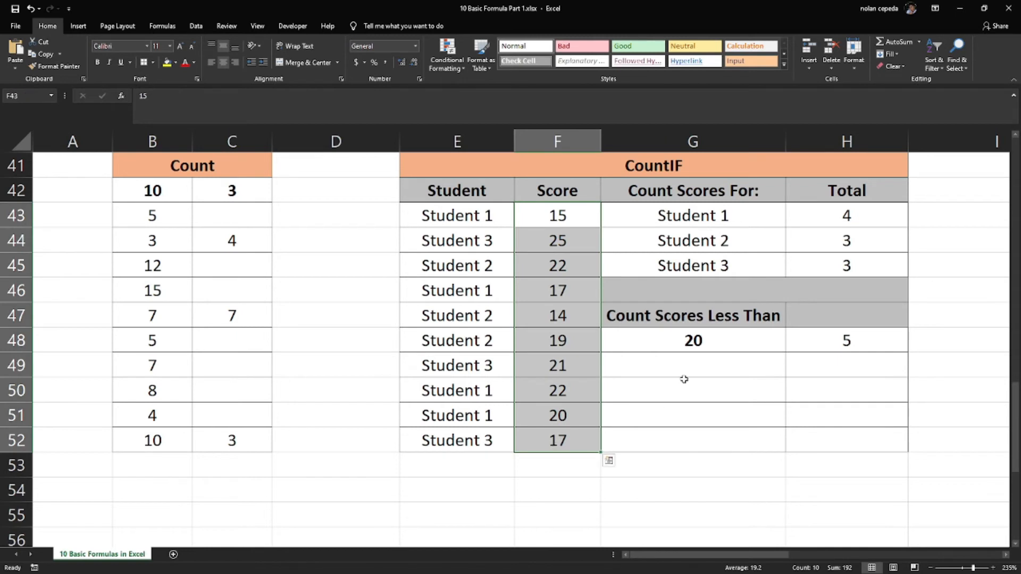
{"action": "left_click", "coordinate": [850, 346]}
Change the less-than threshold in G48 to 25
{"action": "left_click", "coordinate": [735, 347]}
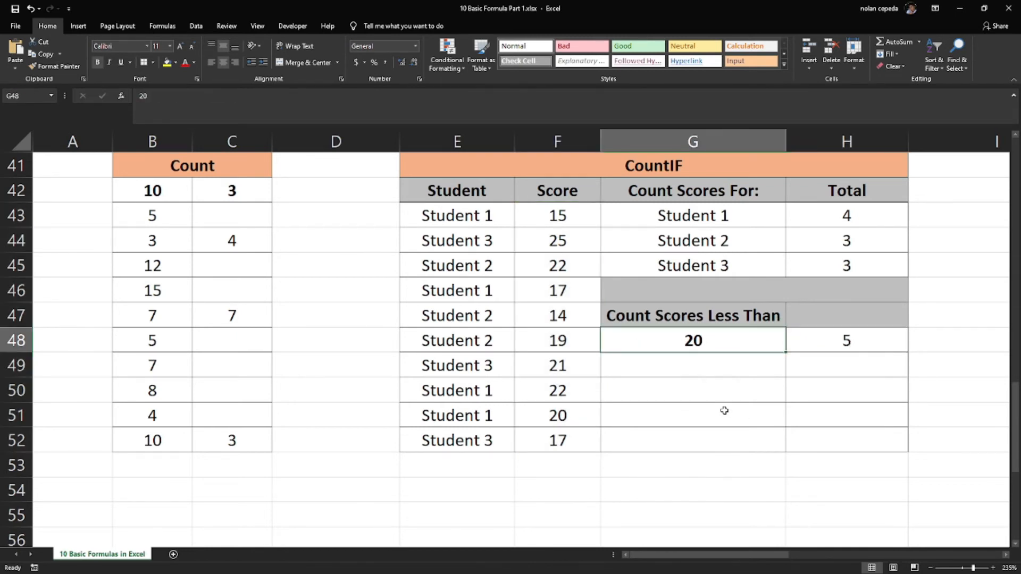
{"action": "type", "text": "25"}
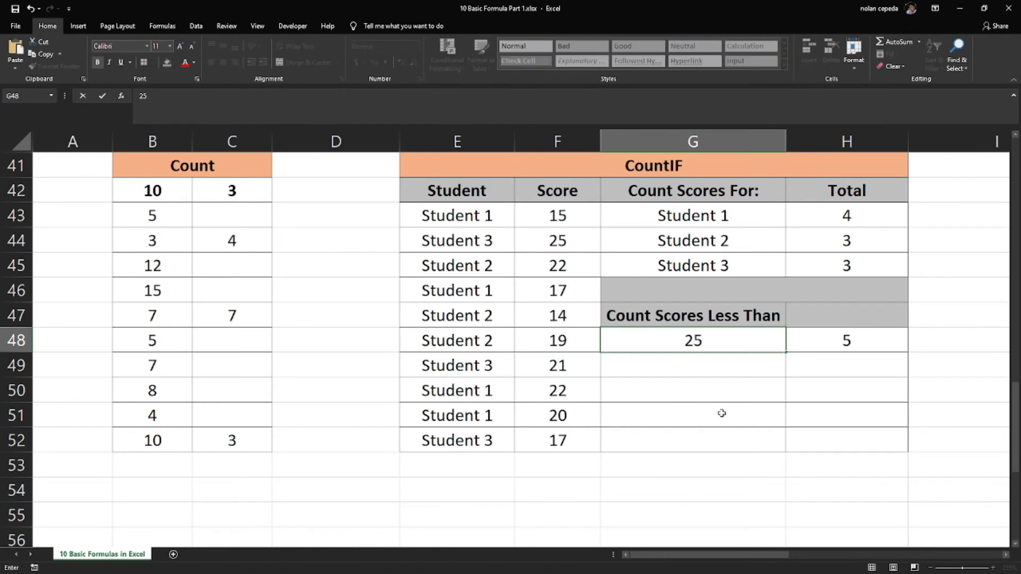
{"action": "key", "text": "Return"}
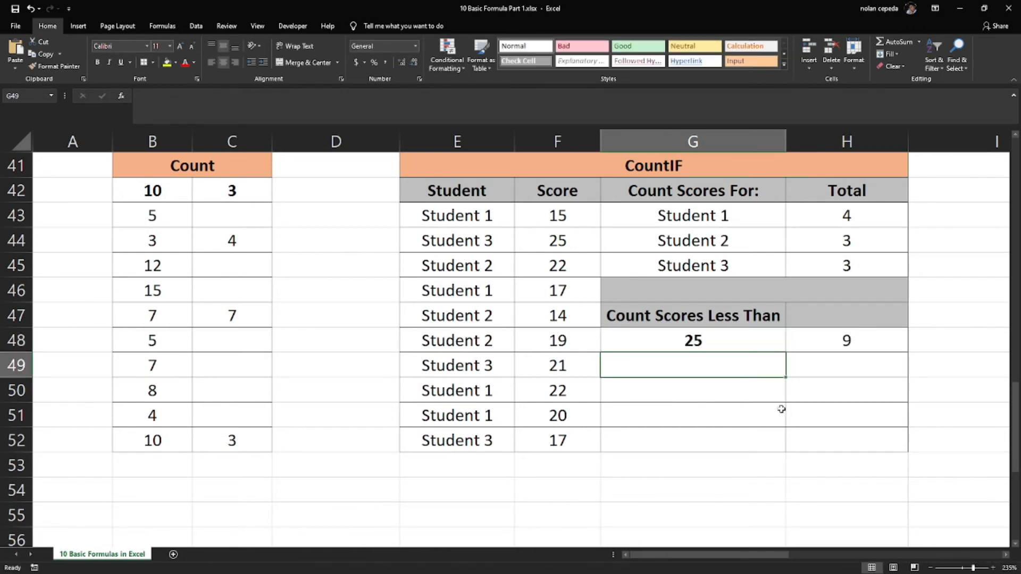
Check the H48 count against the scores in F43:F52, comparing the score in F44 with the threshold in G48
{"action": "left_click", "coordinate": [809, 344]}
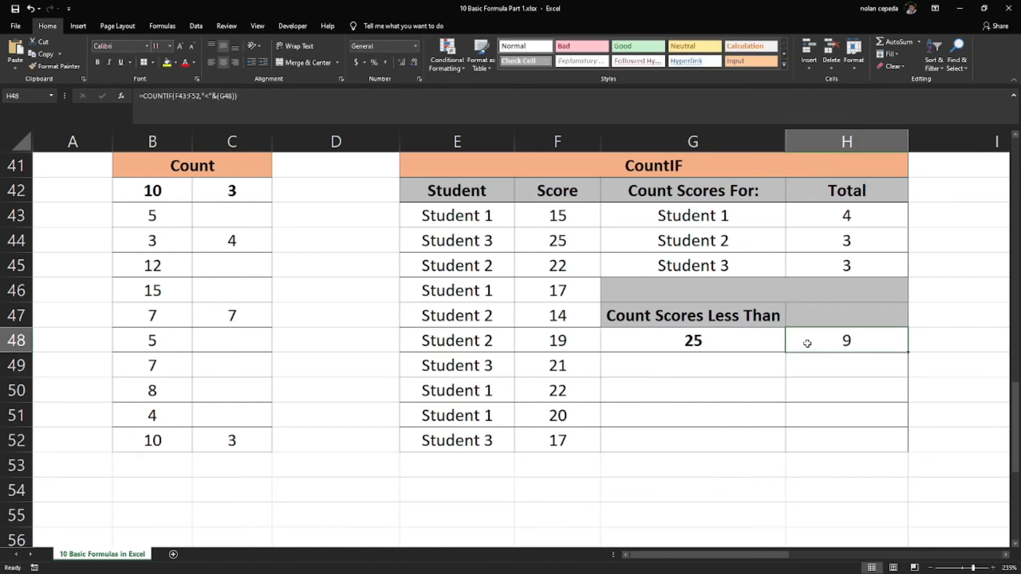
{"action": "left_click", "coordinate": [728, 344]}
{"action": "left_click_drag", "start_coordinate": [546, 216], "coordinate": [565, 440]}
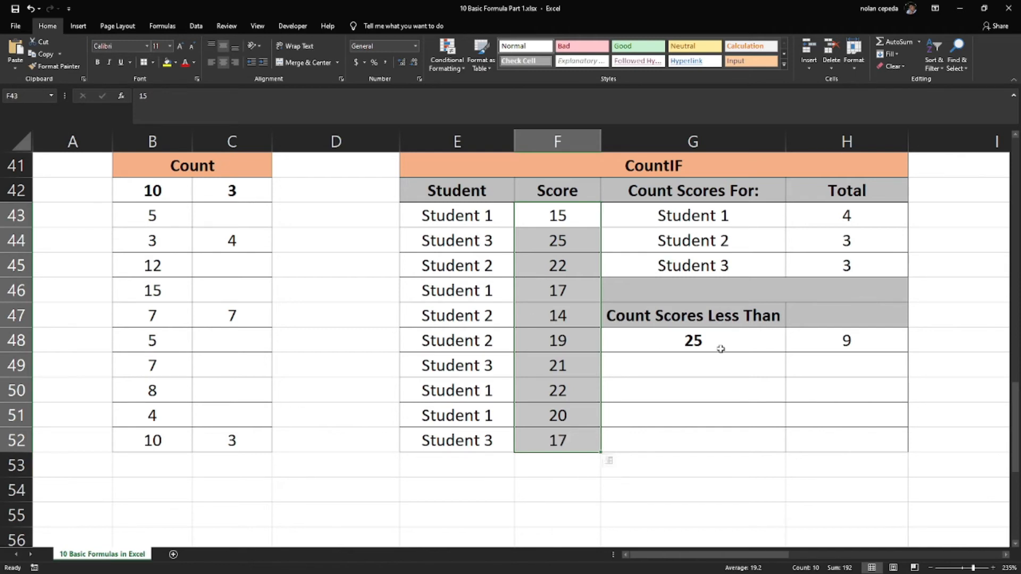
{"action": "left_click", "coordinate": [859, 342]}
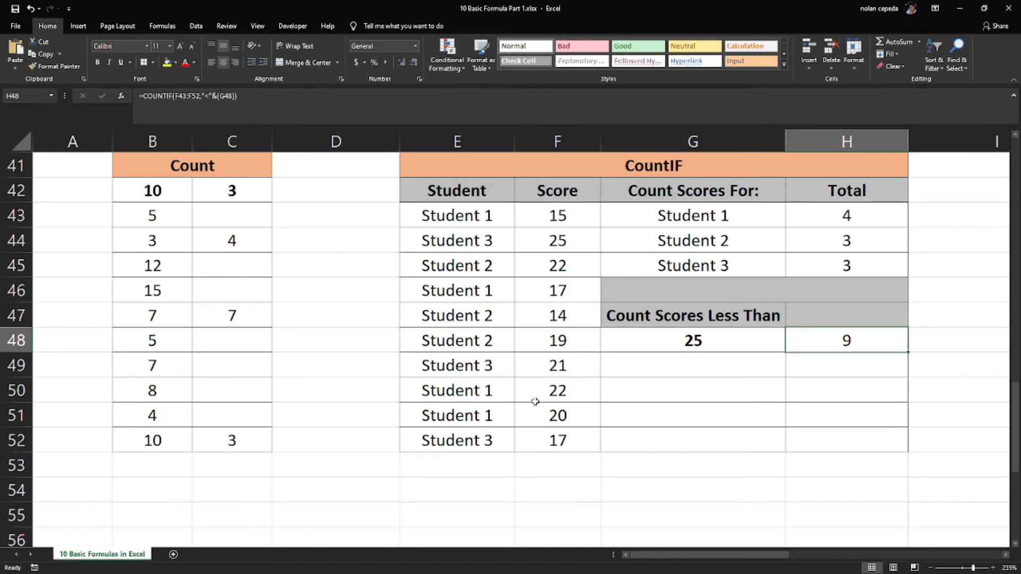
{"action": "left_click", "coordinate": [571, 239]}
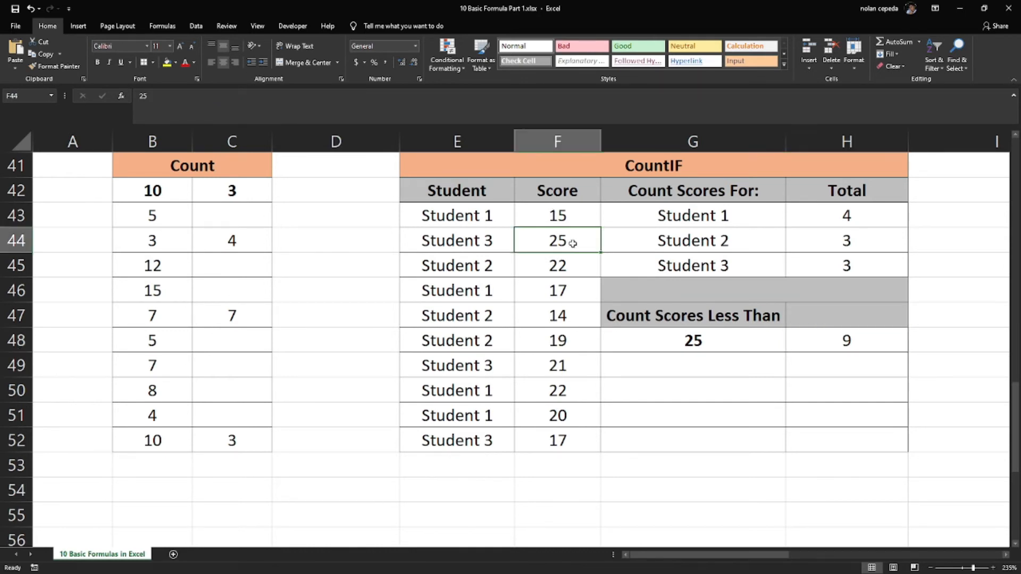
{"action": "left_click", "coordinate": [663, 331]}
{"action": "left_click", "coordinate": [559, 237]}
{"action": "left_click", "coordinate": [672, 342]}
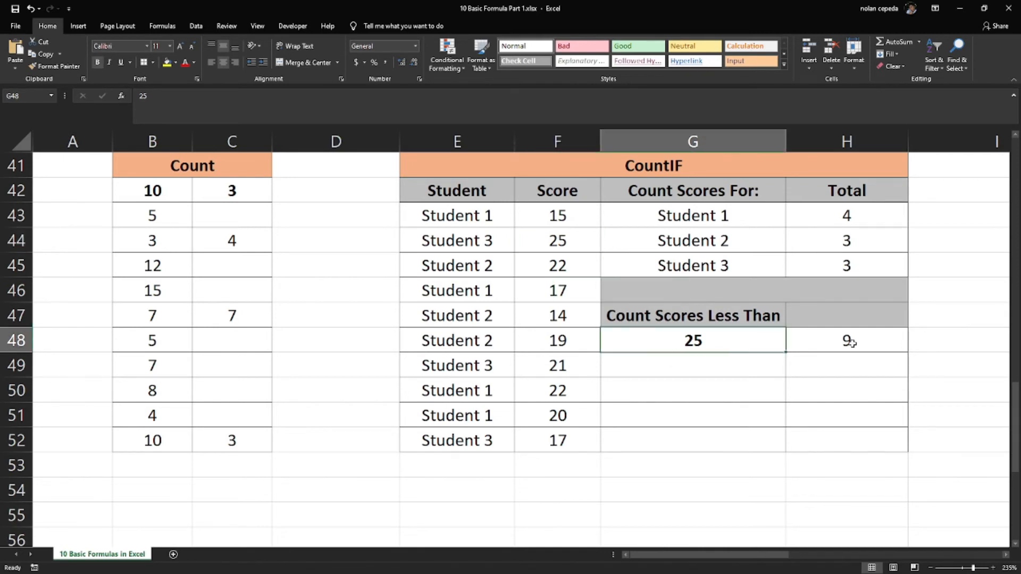
{"action": "left_click", "coordinate": [851, 343]}
Set the less-than threshold in G48 to 15, and check the matching score in F47
{"action": "left_click", "coordinate": [737, 342]}
{"action": "type", "text": "15"}
{"action": "key", "text": "Return"}
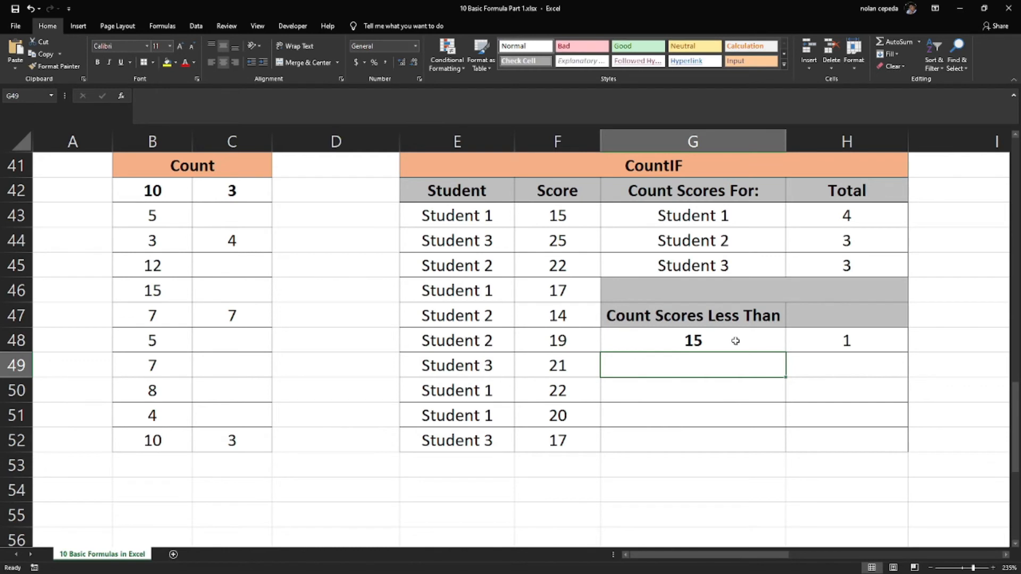
{"action": "left_click_drag", "start_coordinate": [576, 442], "coordinate": [565, 315]}
{"action": "left_click", "coordinate": [565, 314]}
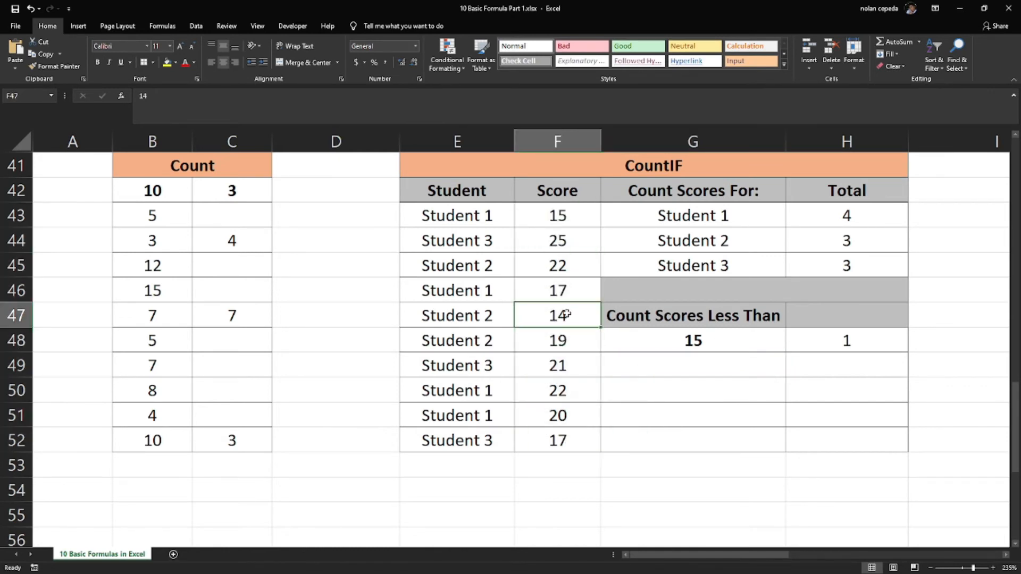
{"action": "left_click", "coordinate": [698, 359]}
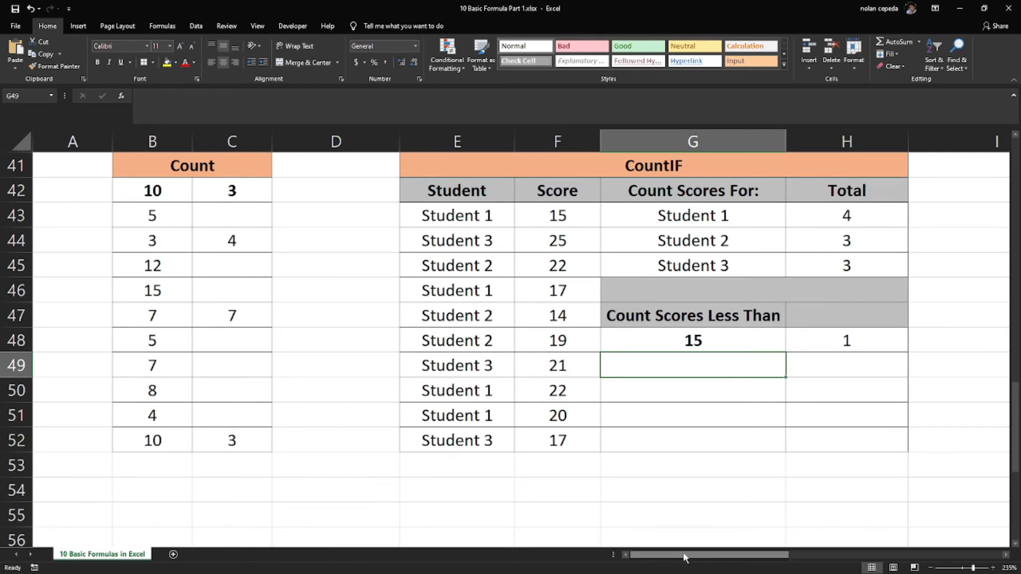
In the CountIFS table, enter quarter 1 in M43 and Student 1 in M45 as the first pair of criteria
{"action": "left_click_drag", "start_coordinate": [685, 556], "coordinate": [893, 567]}
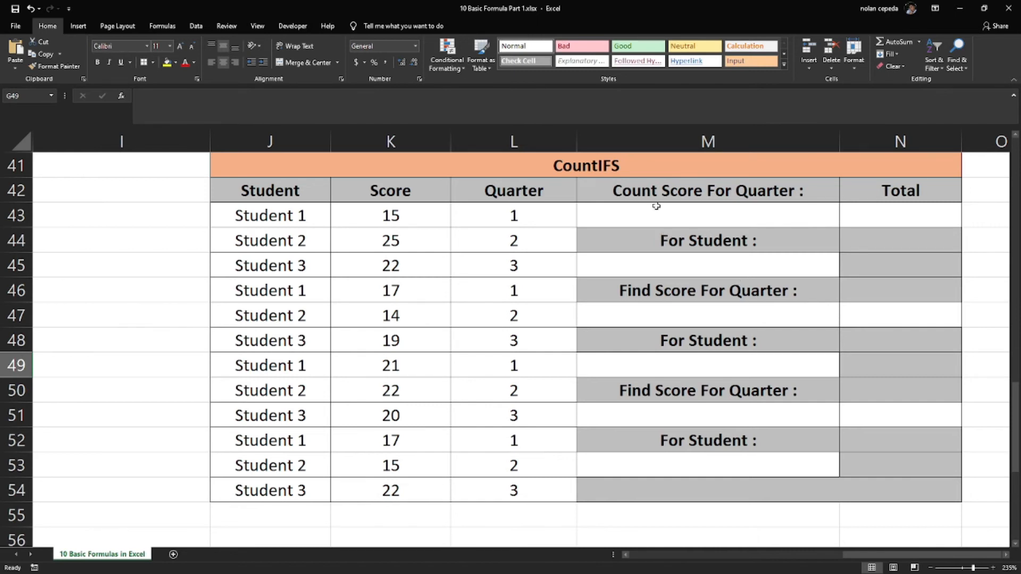
{"action": "left_click", "coordinate": [740, 219]}
{"action": "type", "text": "1"}
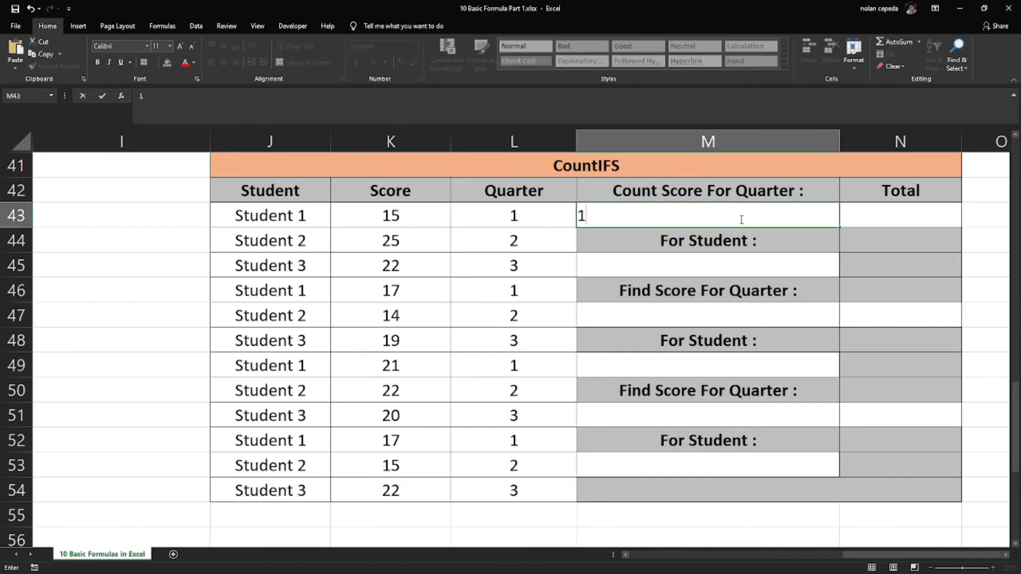
{"action": "key", "text": "Return"}
{"action": "key", "text": "Return"}
{"action": "type", "text": "S"}
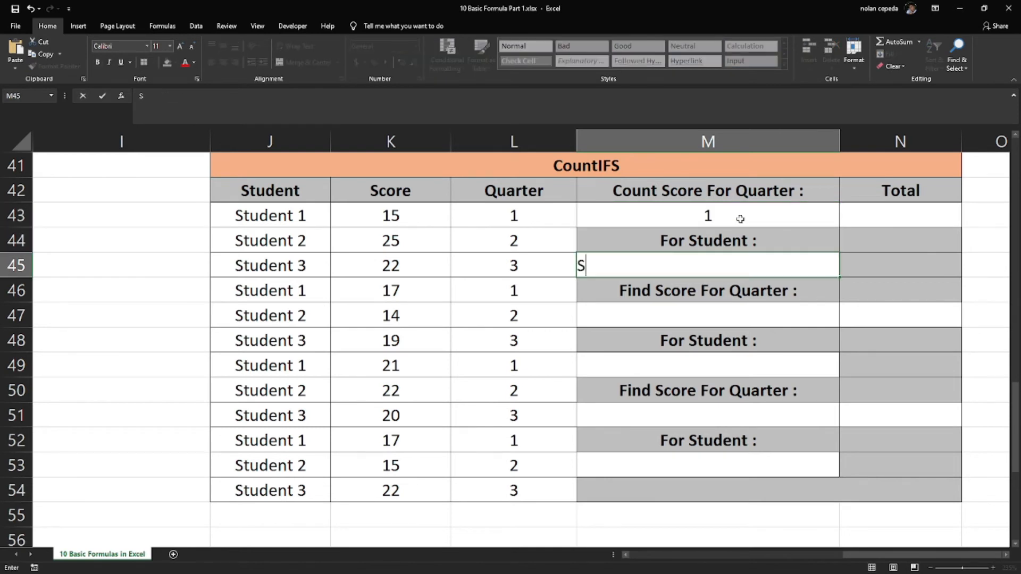
{"action": "type", "text": "tudent 1"}
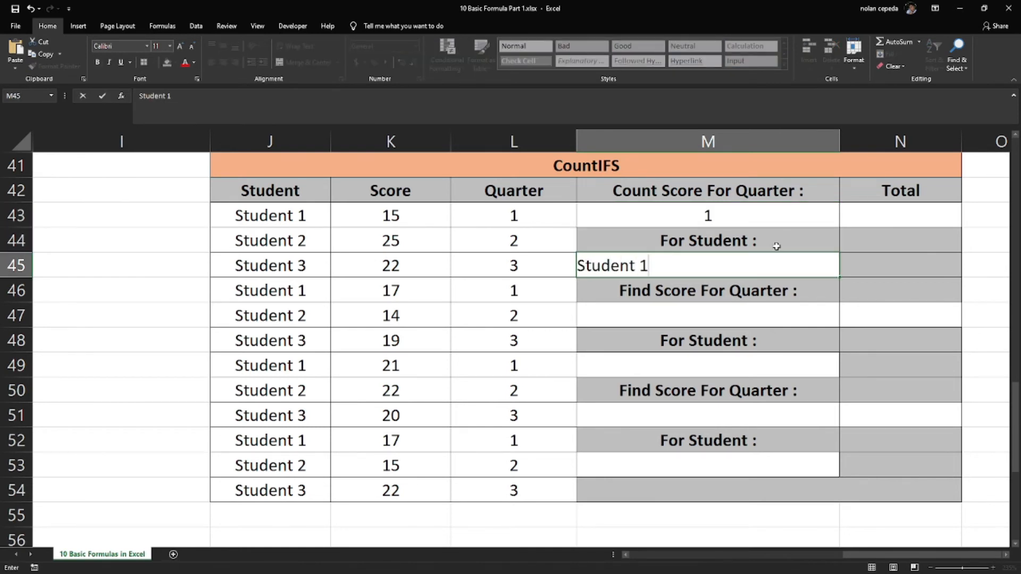
Start a COUNTIFS formula in N43 with the student range J43:J54 and criterion M45
{"action": "left_click", "coordinate": [906, 213]}
{"action": "type", "text": "="}
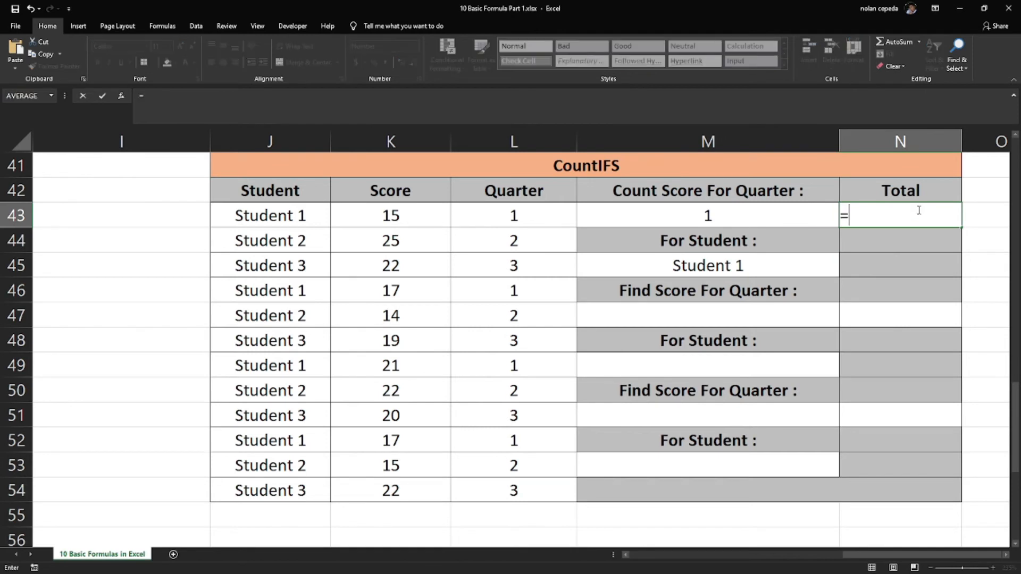
{"action": "type", "text": "count"}
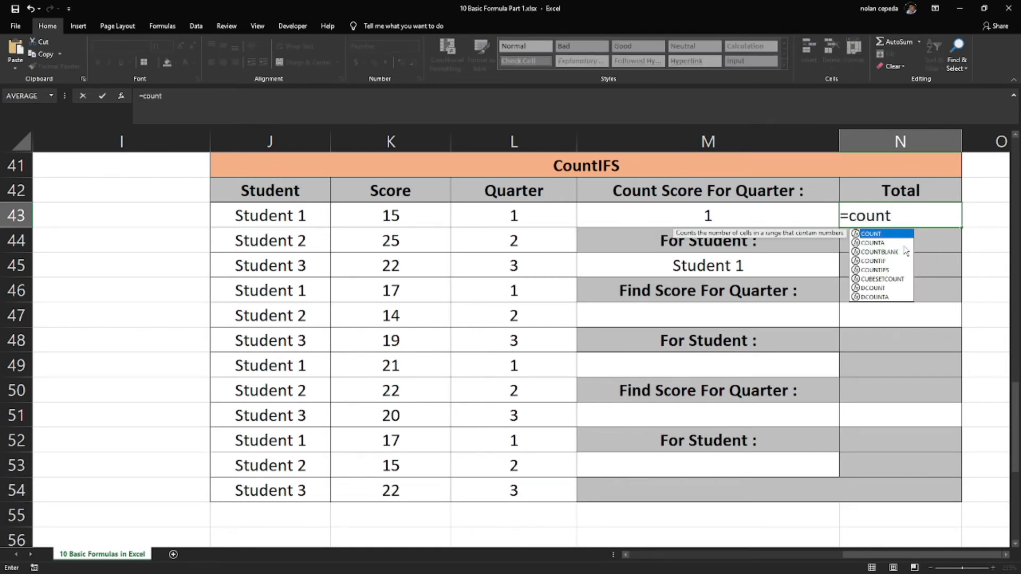
{"action": "double_click", "coordinate": [898, 270]}
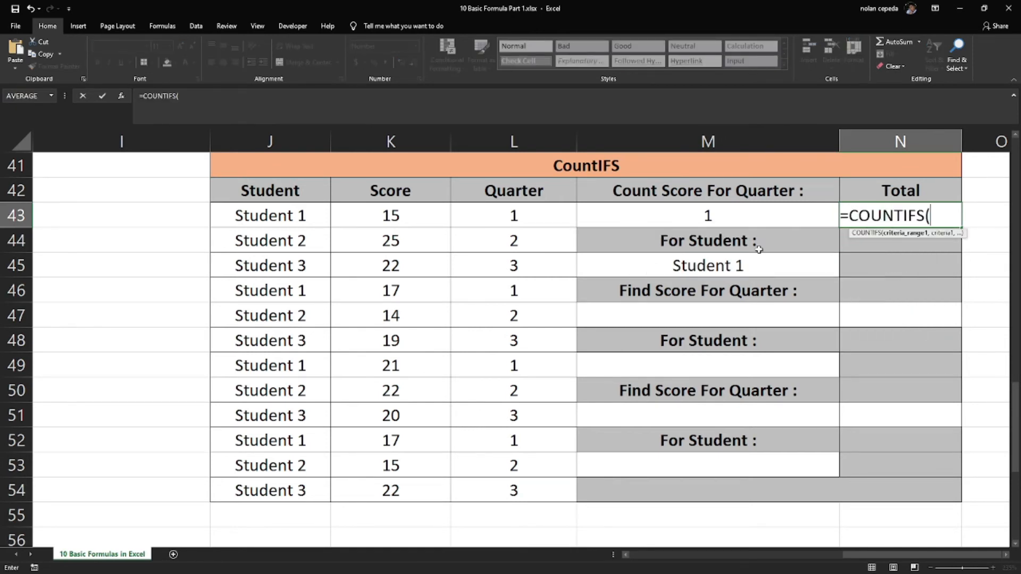
{"action": "left_click", "coordinate": [282, 215]}
{"action": "left_click_drag", "start_coordinate": [277, 243], "coordinate": [269, 482]}
{"action": "type", "text": ","}
{"action": "left_click", "coordinate": [660, 270]}
Complete the N43 formula with the quarter range L43:L54 and criterion M43, and review the finished formula
{"action": "type", "text": ","}
{"action": "left_click_drag", "start_coordinate": [485, 215], "coordinate": [483, 499]}
{"action": "type", "text": ","}
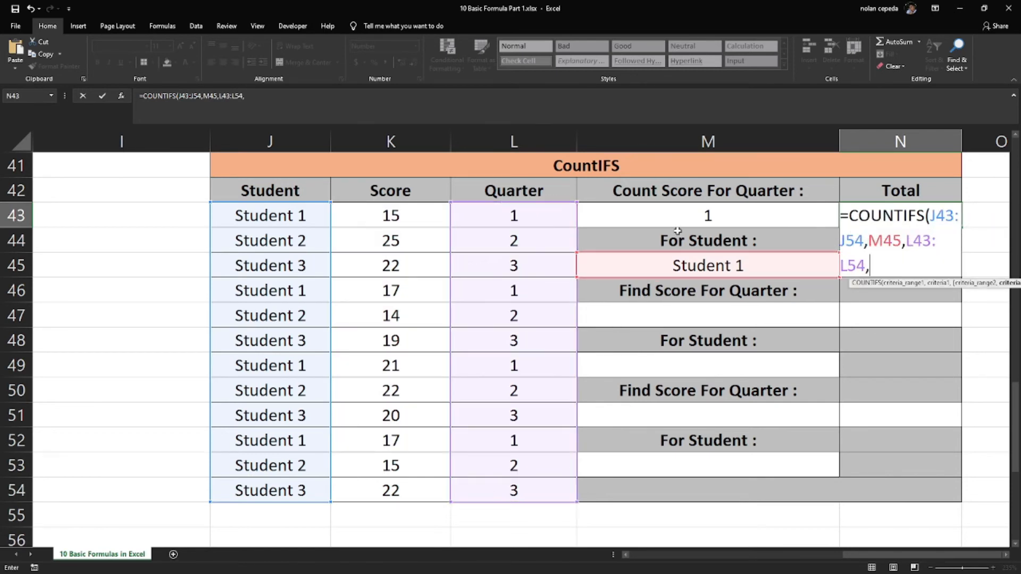
{"action": "left_click", "coordinate": [682, 217]}
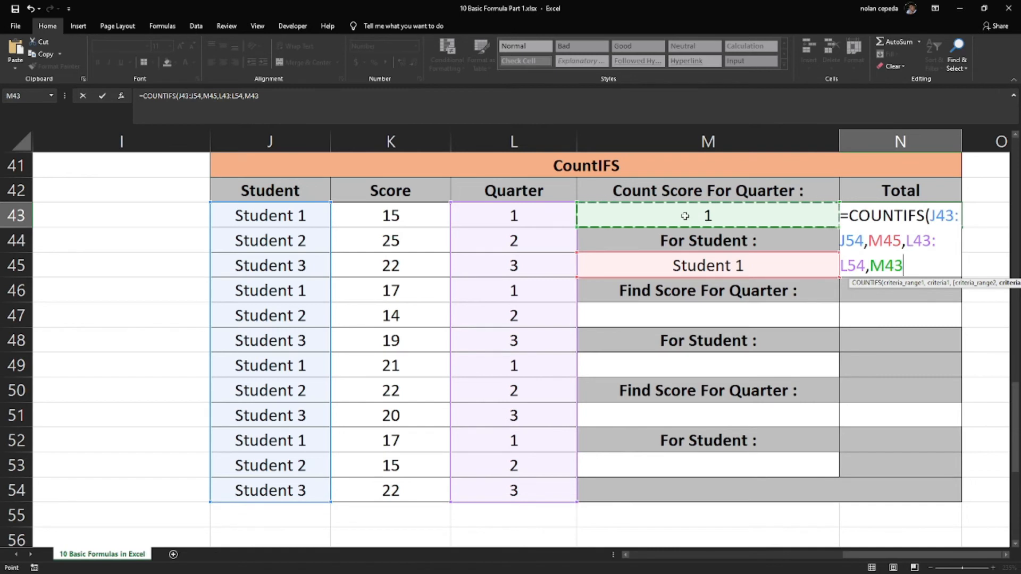
{"action": "type", "text": ")"}
{"action": "key", "text": "Return"}
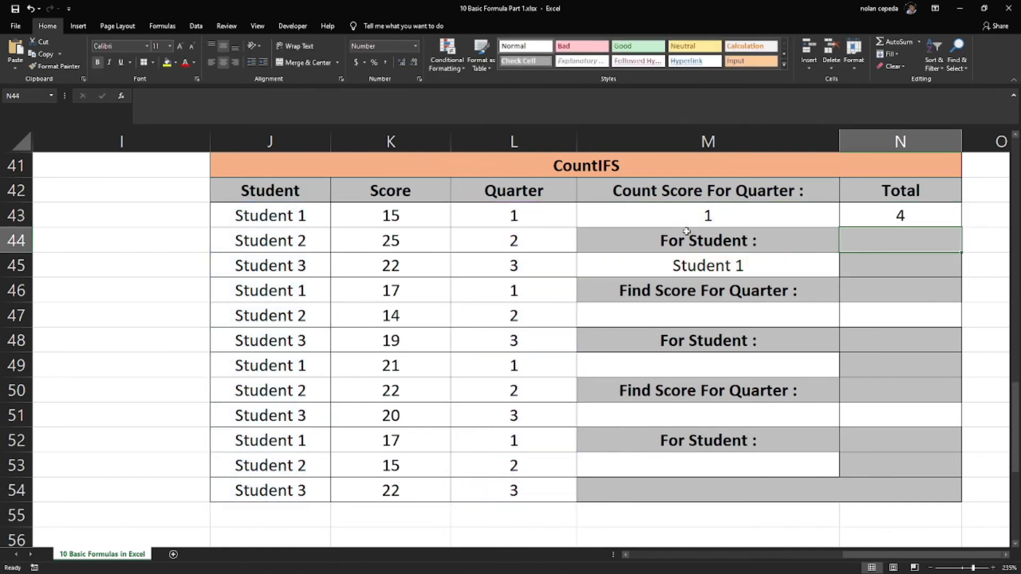
{"action": "left_click", "coordinate": [902, 213]}
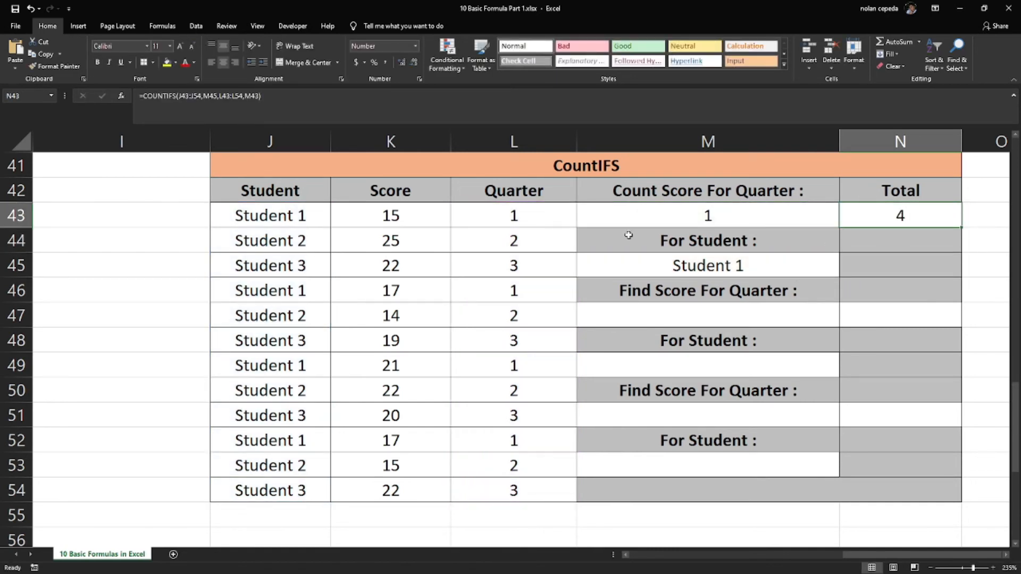
Review the Student 1 criterion in M45, the quarter column and the first total in N43
{"action": "left_click", "coordinate": [677, 266]}
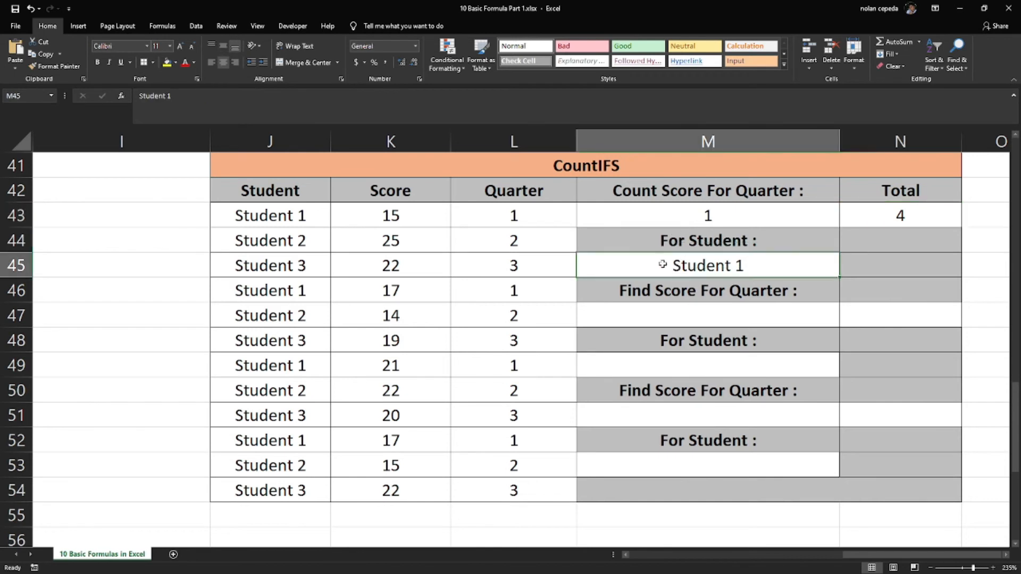
{"action": "left_click", "coordinate": [532, 219]}
{"action": "left_click", "coordinate": [886, 209]}
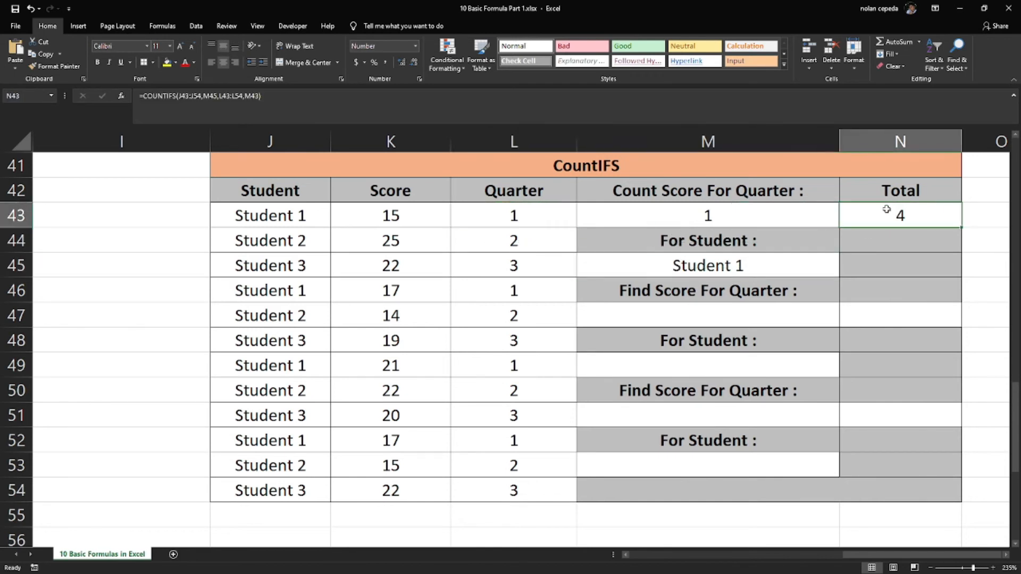
Enter quarter 2 in M47 and Student 2 in M49 as the second pair of criteria
{"action": "left_click", "coordinate": [750, 317]}
{"action": "type", "text": "2"}
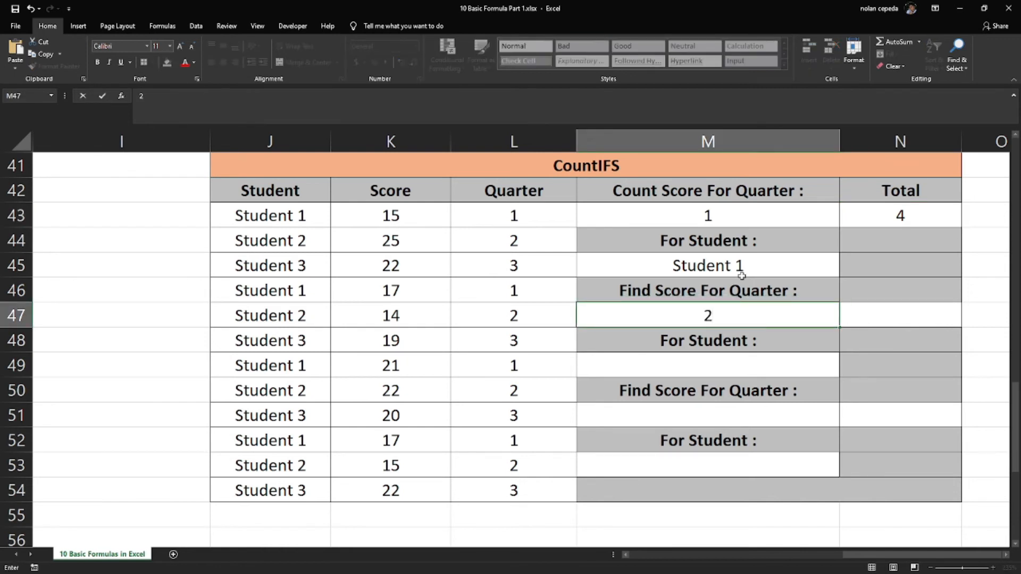
{"action": "key", "text": "Return"}
{"action": "key", "text": "Return"}
{"action": "type", "text": "Student 2"}
Enter a COUNTIFS formula in N47 with range J43:J54, criterion M49, range L43:L54 and criterion M47
{"action": "left_click", "coordinate": [851, 317]}
{"action": "type", "text": "="}
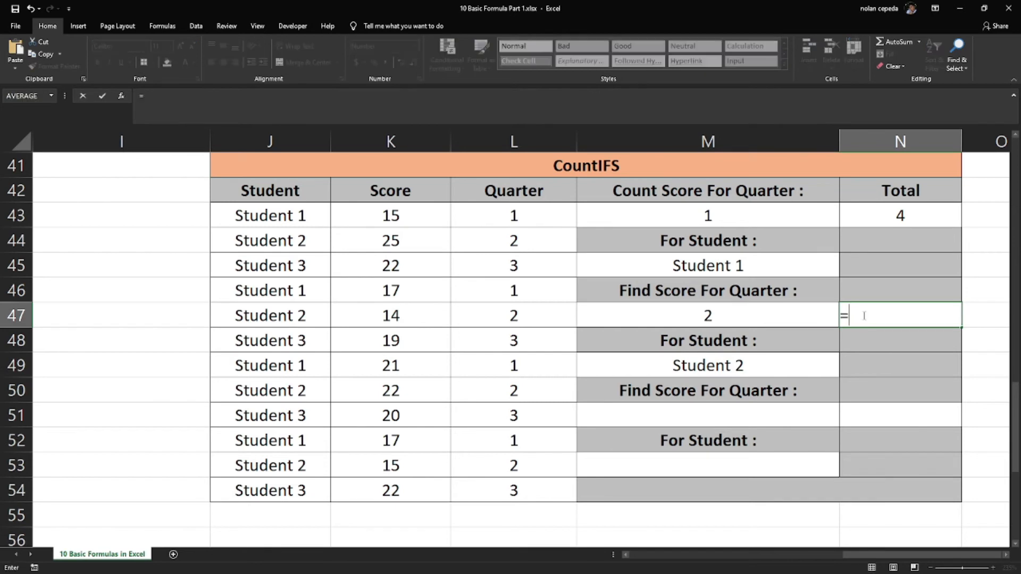
{"action": "type", "text": "count"}
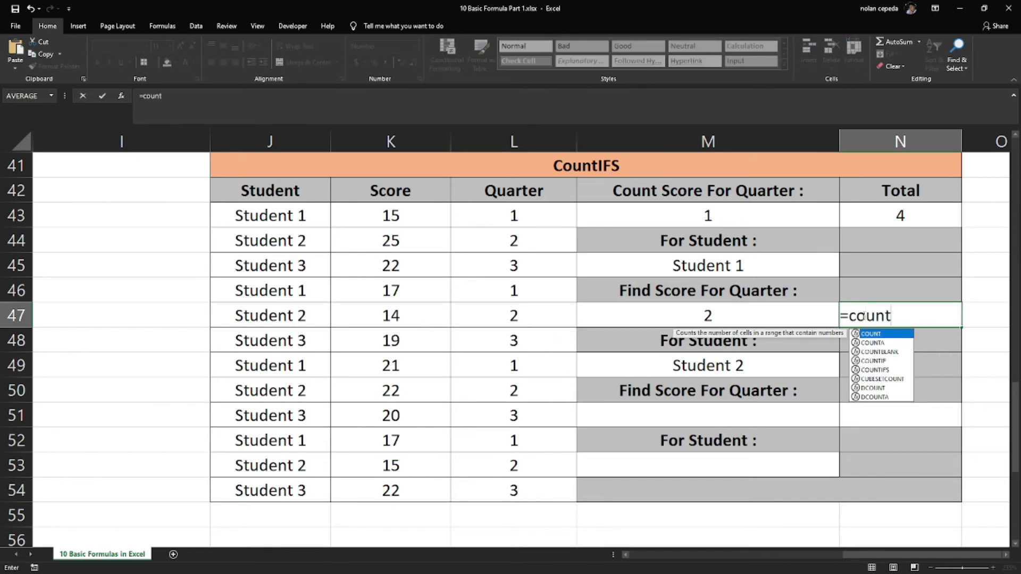
{"action": "double_click", "coordinate": [879, 370]}
{"action": "left_click_drag", "start_coordinate": [271, 222], "coordinate": [269, 484]}
{"action": "type", "text": ","}
{"action": "left_click", "coordinate": [675, 368]}
{"action": "type", "text": ","}
{"action": "left_click_drag", "start_coordinate": [457, 218], "coordinate": [511, 490]}
{"action": "type", "text": ","}
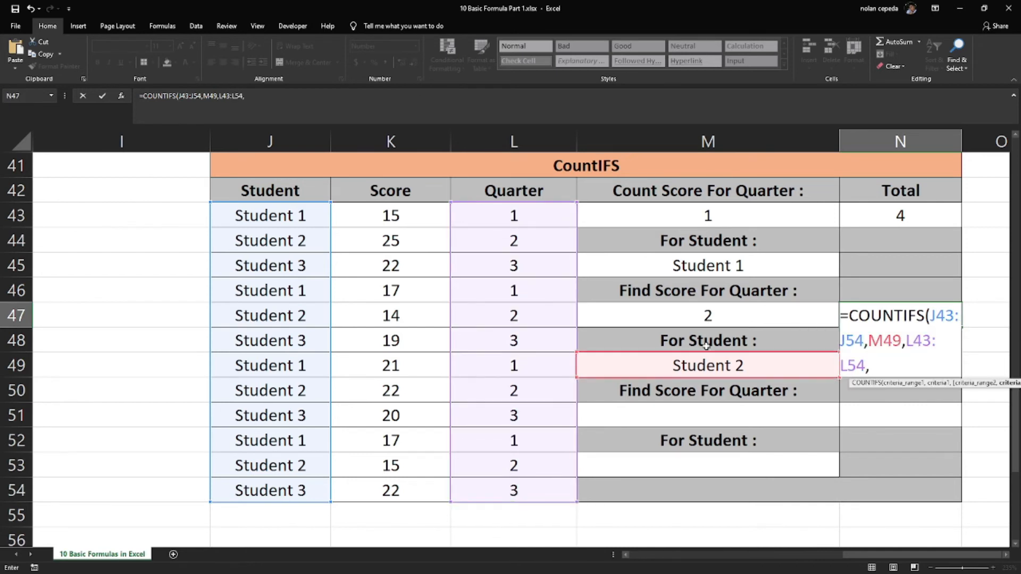
{"action": "left_click", "coordinate": [705, 314]}
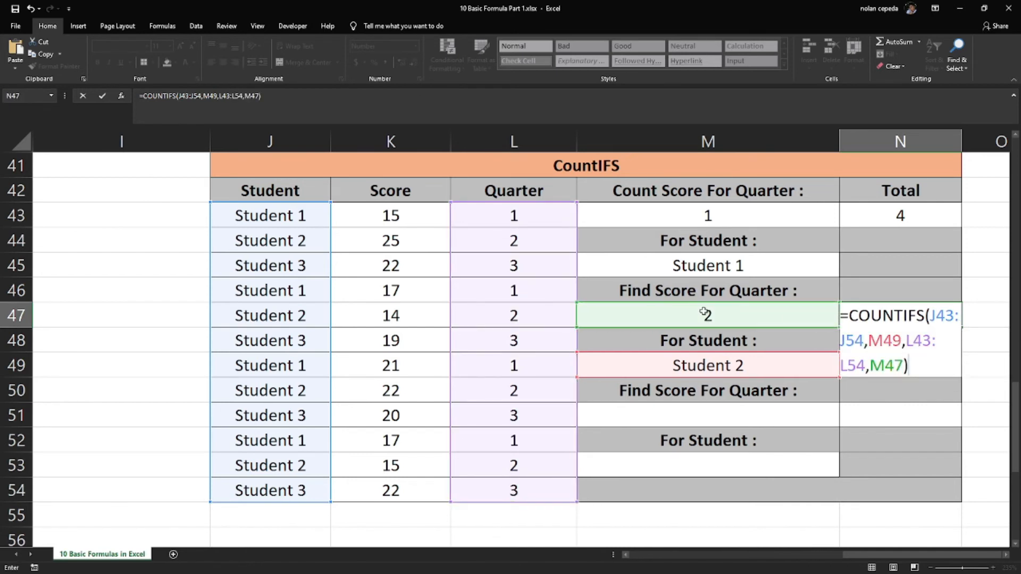
{"action": "key", "text": "Return"}
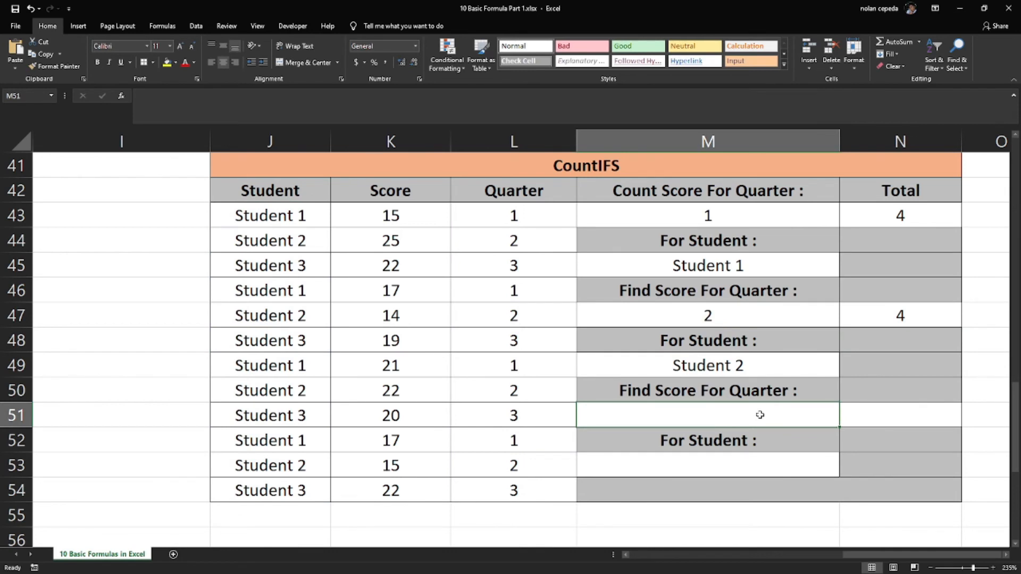
Enter quarter 3 in M51 and Student 3 in M53 as the third pair of criteria
{"action": "type", "text": "="}
{"action": "key", "text": "Escape"}
{"action": "type", "text": "3"}
{"action": "key", "text": "Return"}
{"action": "key", "text": "Return"}
{"action": "type", "text": "Student 3"}
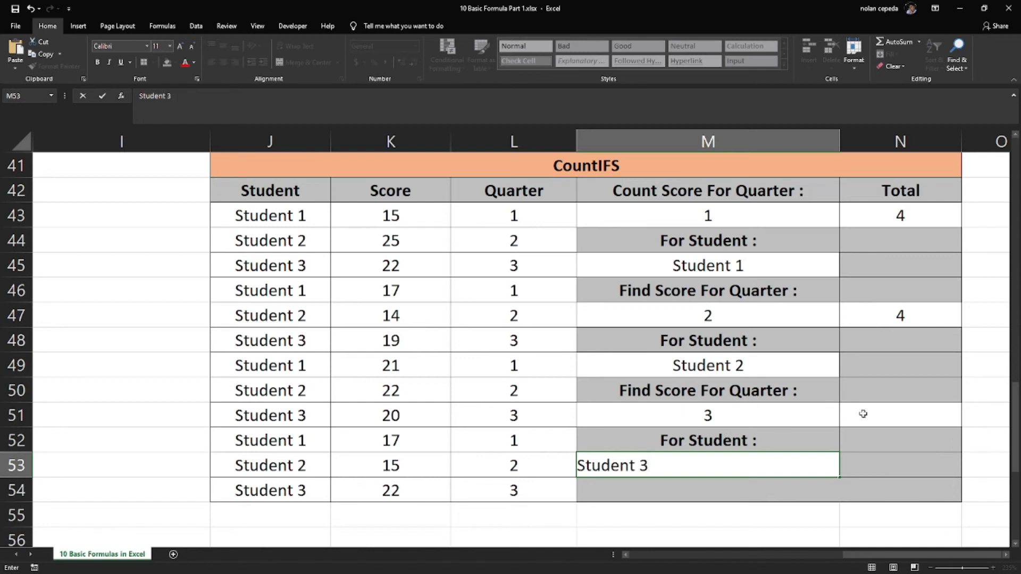
Start a COUNTIFS formula in N51 for the third quarter and student pair
{"action": "left_click", "coordinate": [863, 413]}
{"action": "type", "text": "=count"}
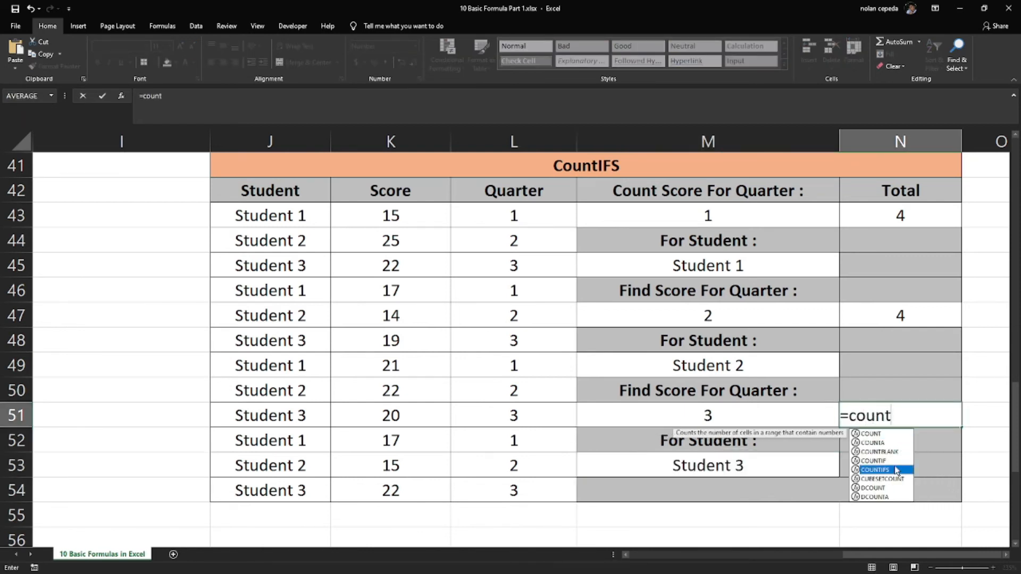
{"action": "double_click", "coordinate": [897, 470]}
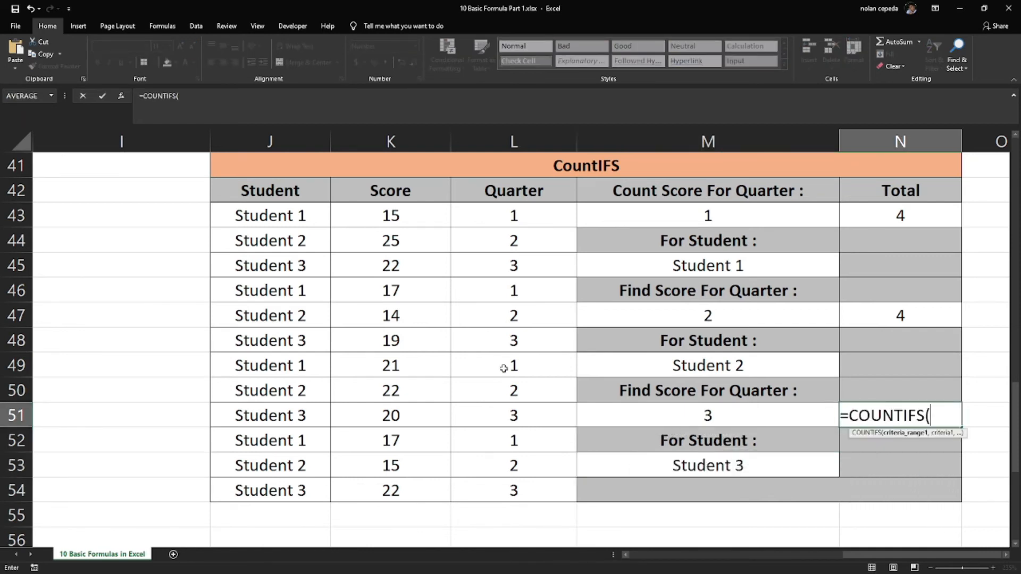
{"action": "left_click_drag", "start_coordinate": [302, 216], "coordinate": [324, 495]}
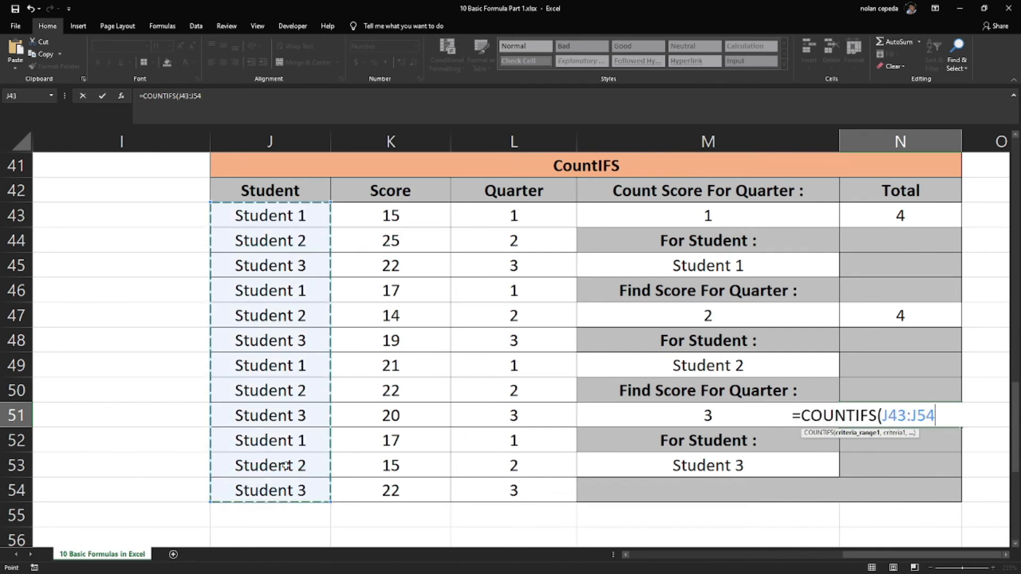
{"action": "type", "text": ","}
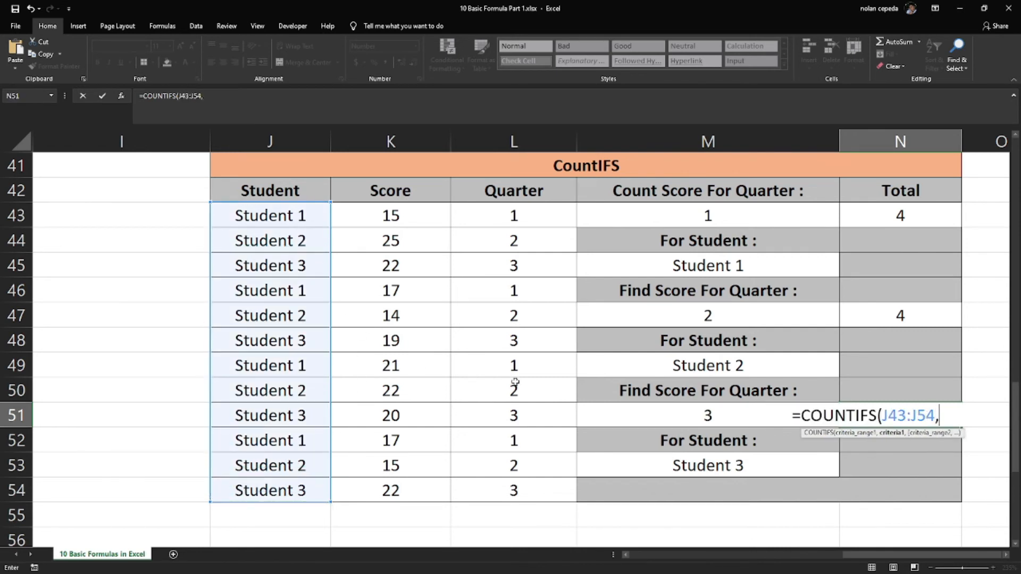
{"action": "left_click", "coordinate": [686, 420]}
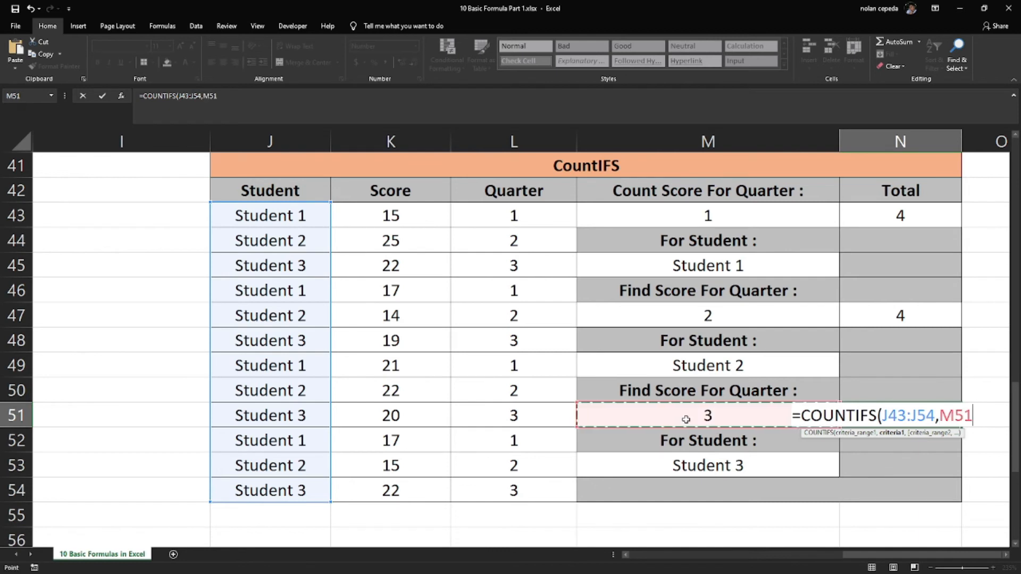
{"action": "type", "text": ","}
{"action": "left_click_drag", "start_coordinate": [478, 209], "coordinate": [493, 480]}
{"action": "type", "text": ","}
{"action": "left_click", "coordinate": [679, 468]}
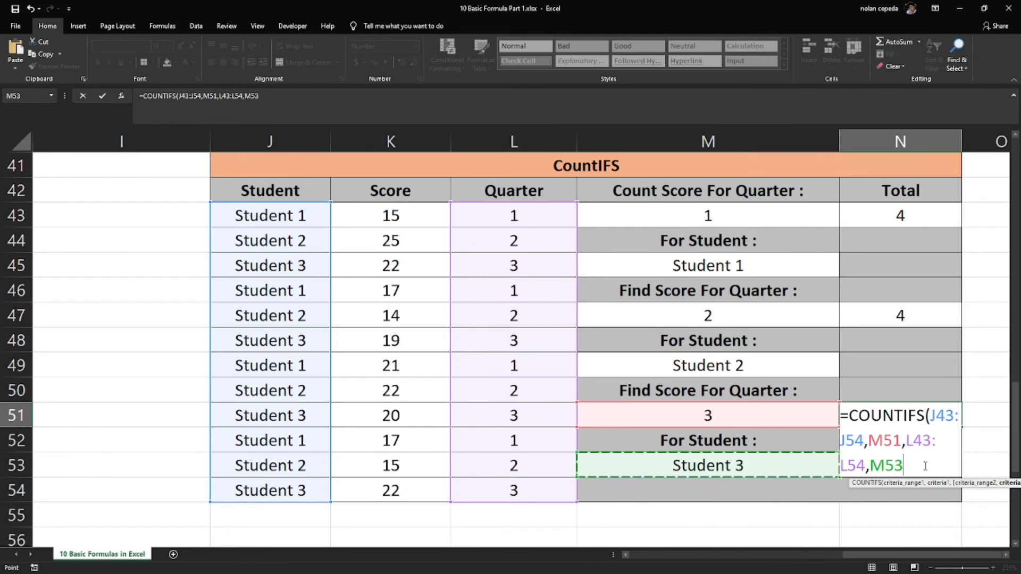
{"action": "left_click_drag", "start_coordinate": [929, 461], "coordinate": [923, 415]}
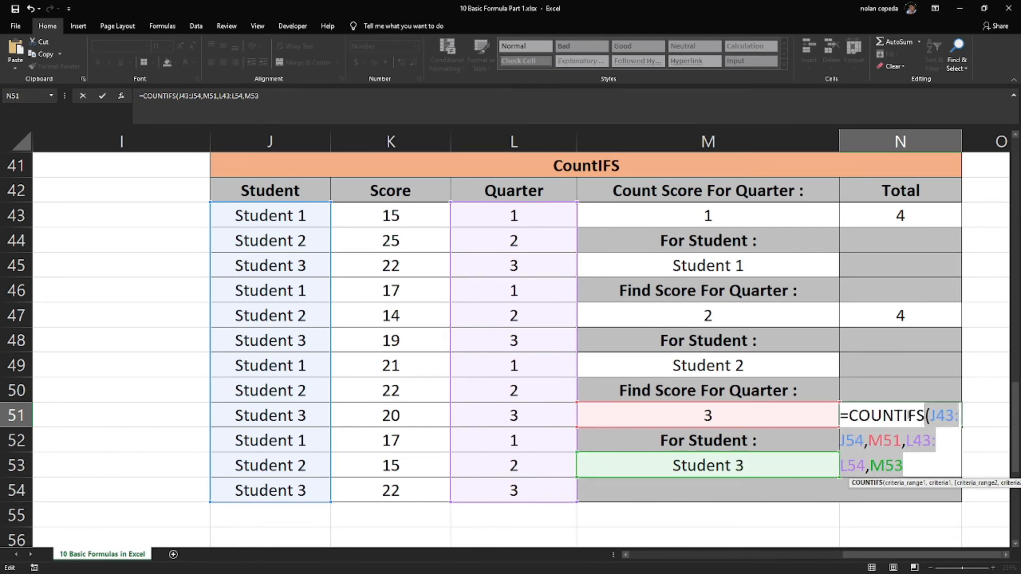
{"action": "key", "text": "BackSpace"}
Complete the N51 formula with range J43:J54, criterion M53, range L43:L54 and criterion M51, and review the quarter values
{"action": "left_click_drag", "start_coordinate": [305, 215], "coordinate": [314, 490]}
{"action": "type", "text": ","}
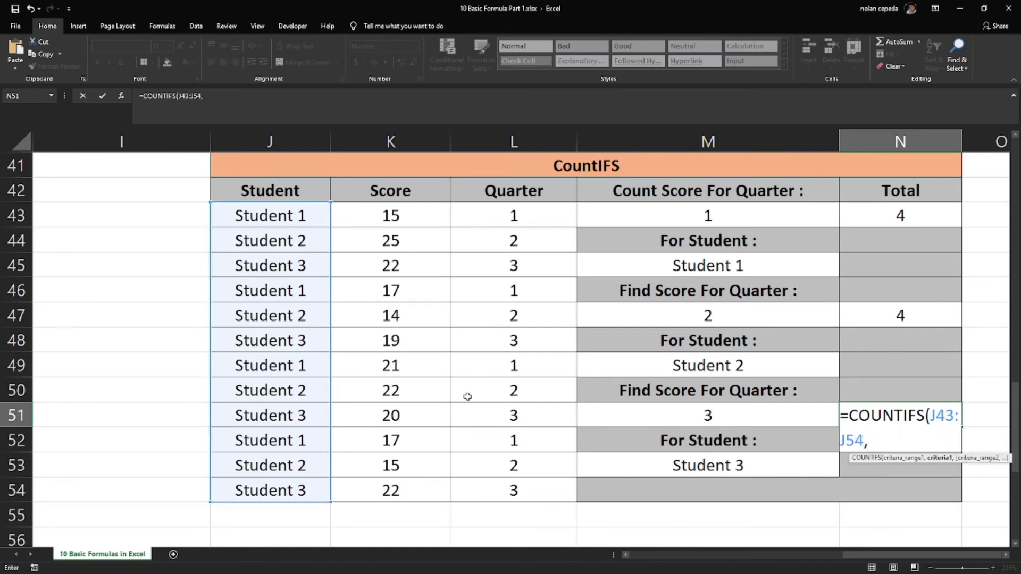
{"action": "left_click", "coordinate": [683, 465]}
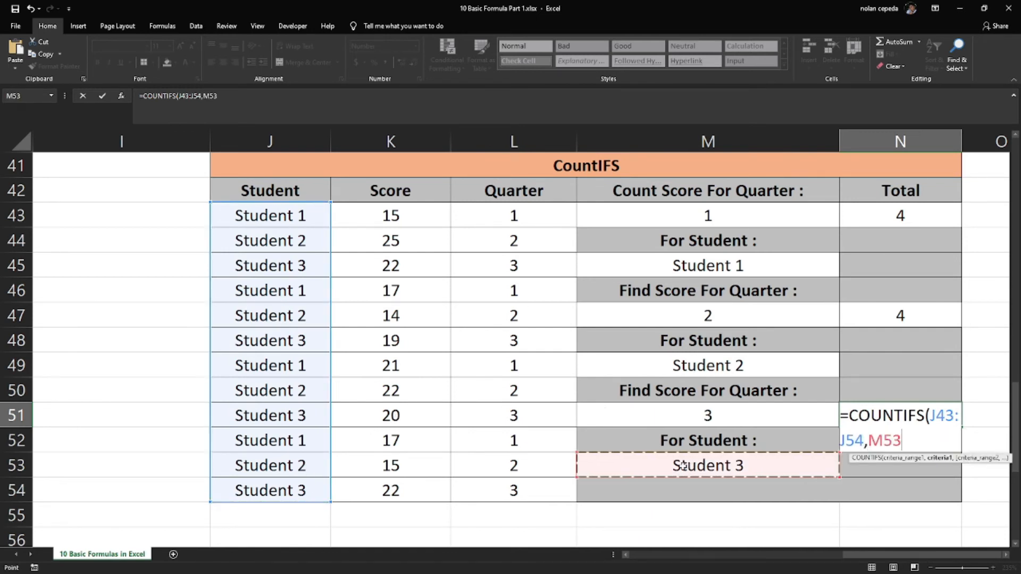
{"action": "type", "text": ","}
{"action": "left_click_drag", "start_coordinate": [529, 217], "coordinate": [511, 486]}
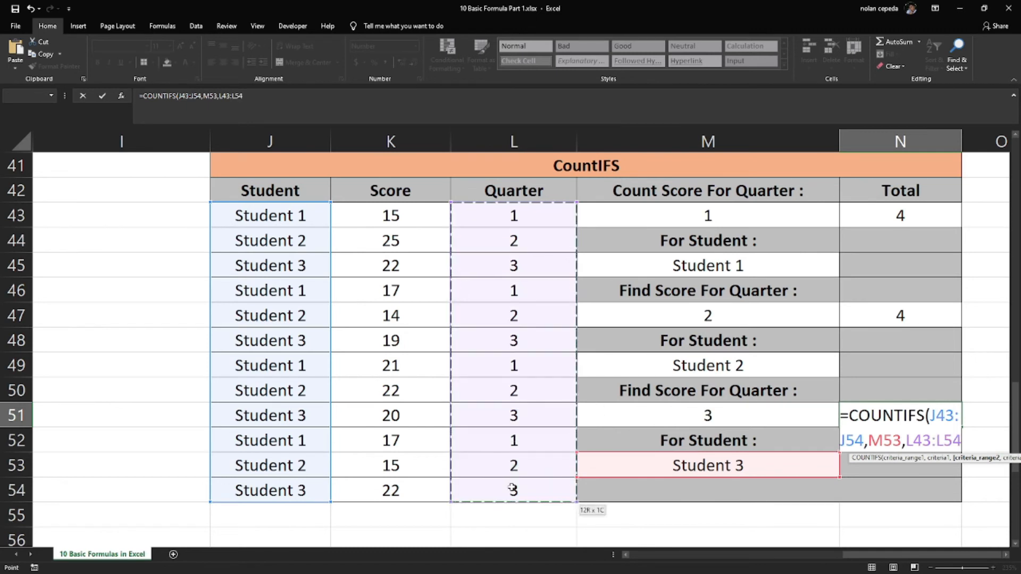
{"action": "type", "text": ","}
{"action": "left_click", "coordinate": [652, 410]}
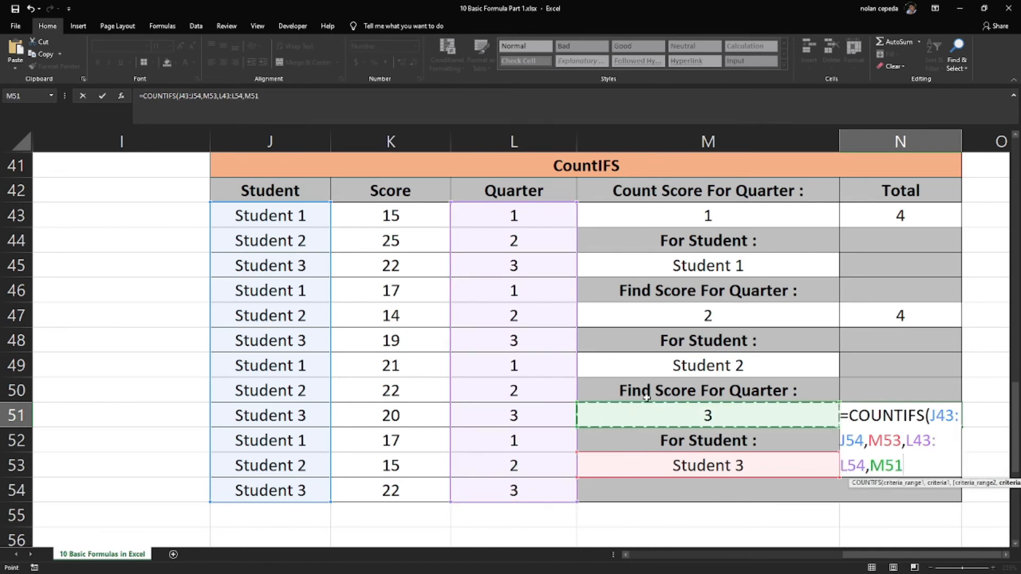
{"action": "key", "text": "shift+F10"}
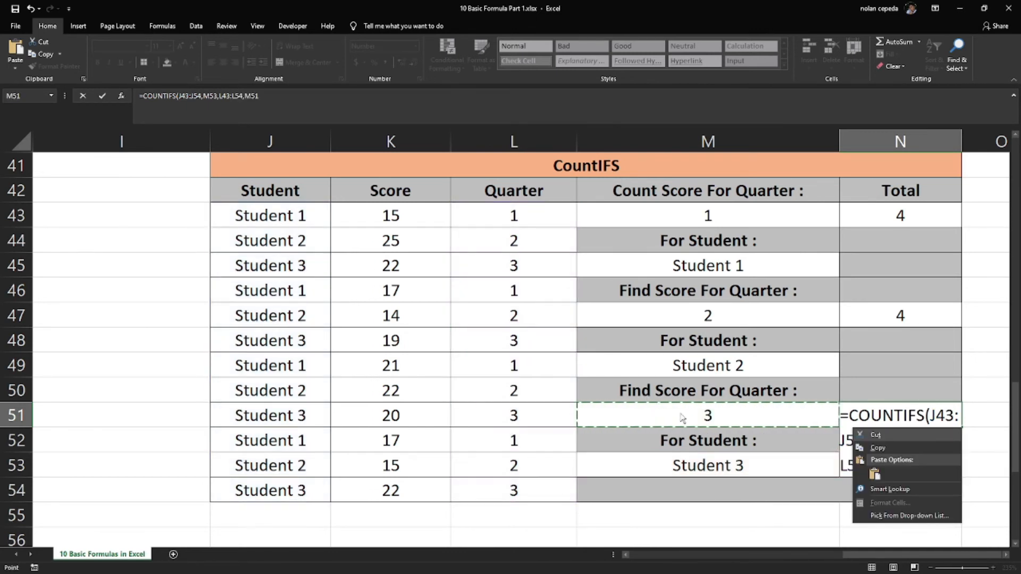
{"action": "key", "text": "Escape"}
{"action": "left_click", "coordinate": [915, 472]}
{"action": "key", "text": "Return"}
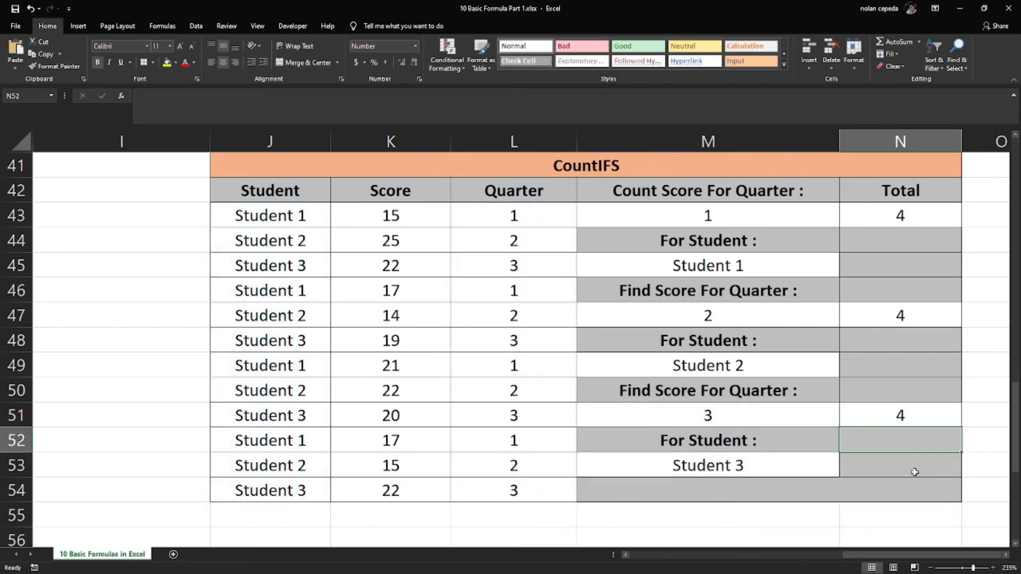
{"action": "left_click_drag", "start_coordinate": [533, 226], "coordinate": [508, 486]}
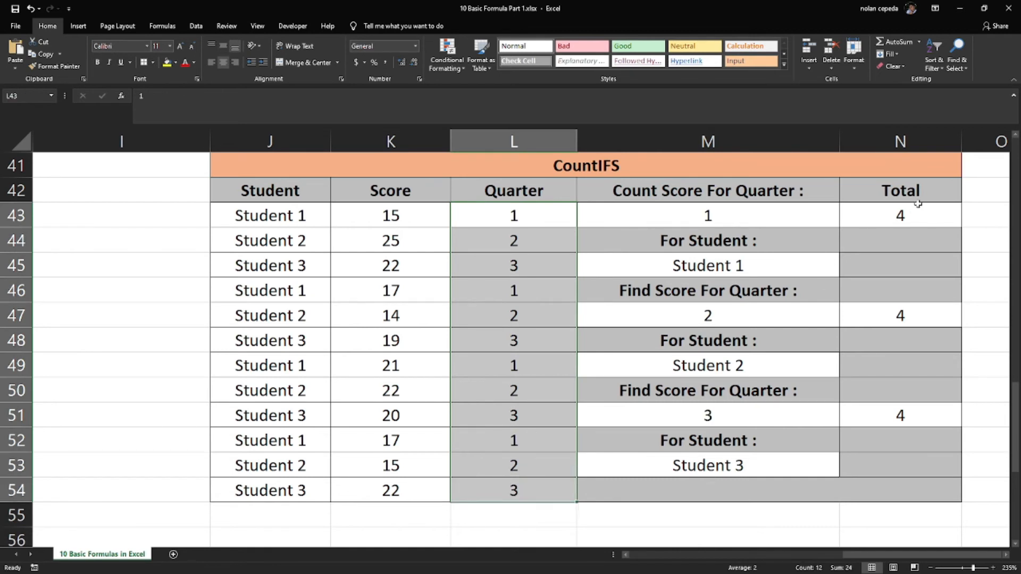
{"action": "left_click", "coordinate": [172, 297]}
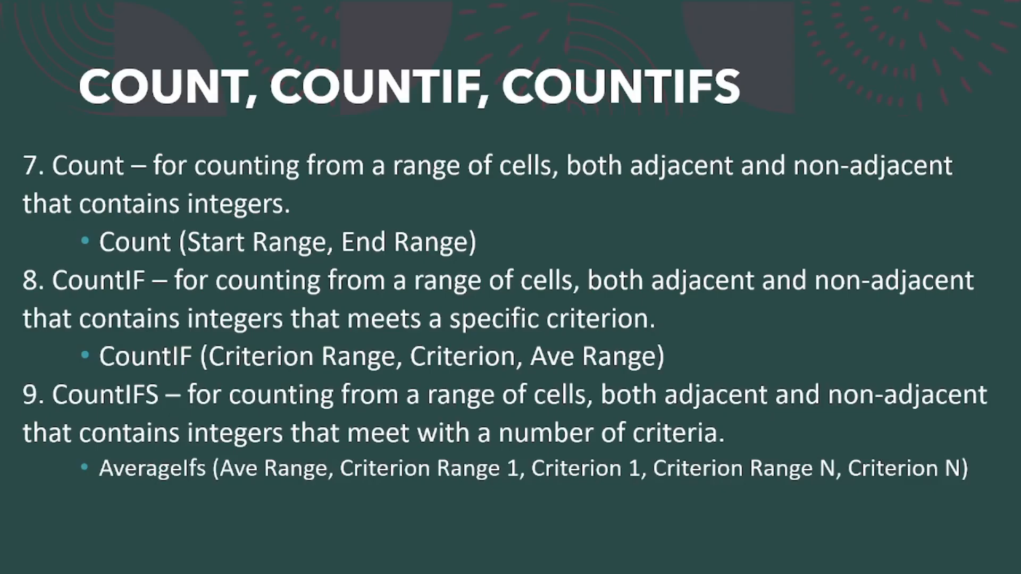
{"action": "left_click", "coordinate": [812, 442]}
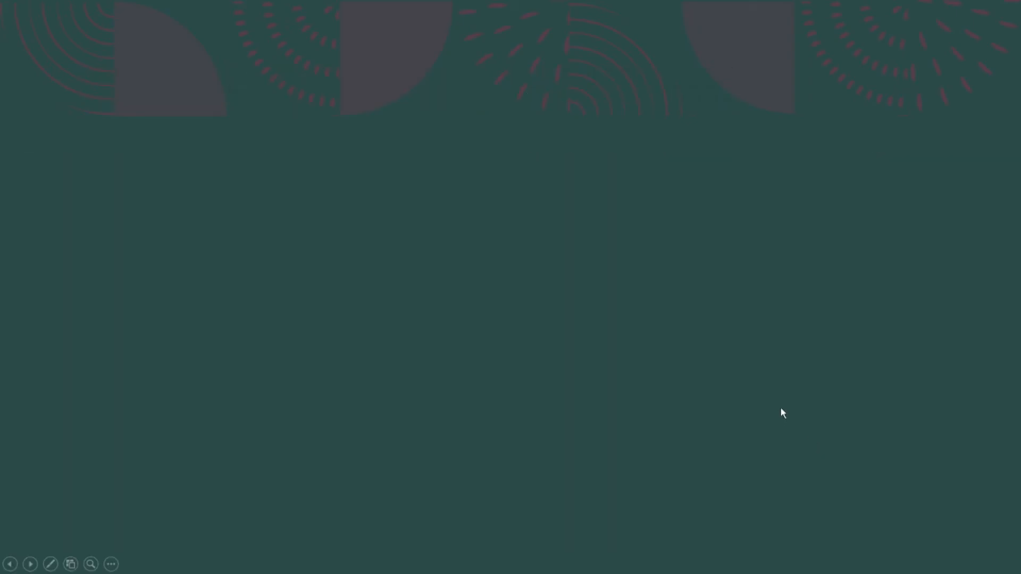
{"action": "left_click", "coordinate": [630, 318]}
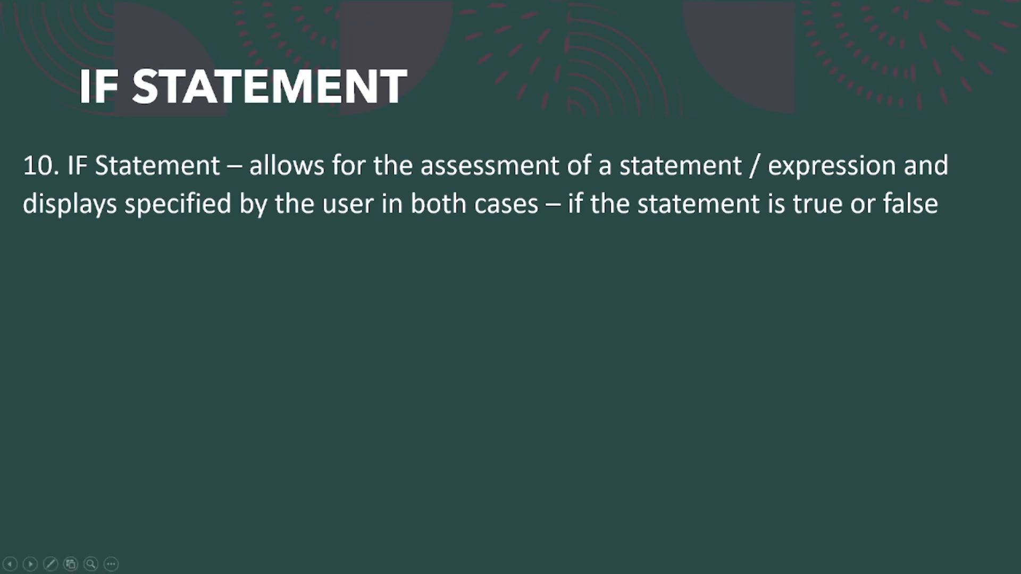
Switch back to the Excel workbook and go over the question and Student's Answer columns of the IF STATEMENT table
{"action": "key", "text": "alt+Tab"}
{"action": "scroll", "coordinate": [553, 375], "scroll_direction": "down", "scroll_amount": 8}
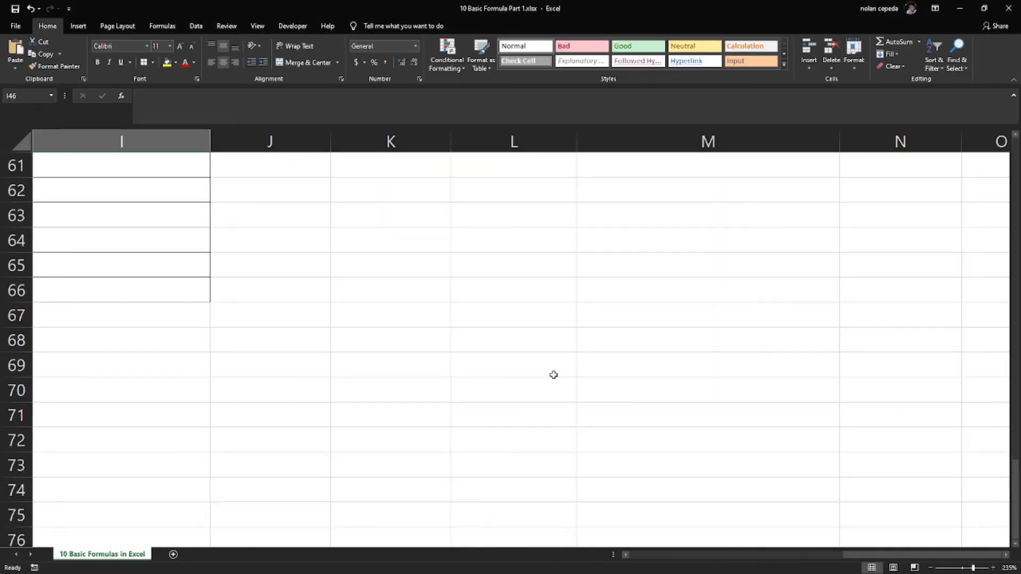
{"action": "scroll", "coordinate": [577, 375], "scroll_direction": "up", "scroll_amount": 3}
{"action": "left_click_drag", "start_coordinate": [878, 555], "coordinate": [749, 556]}
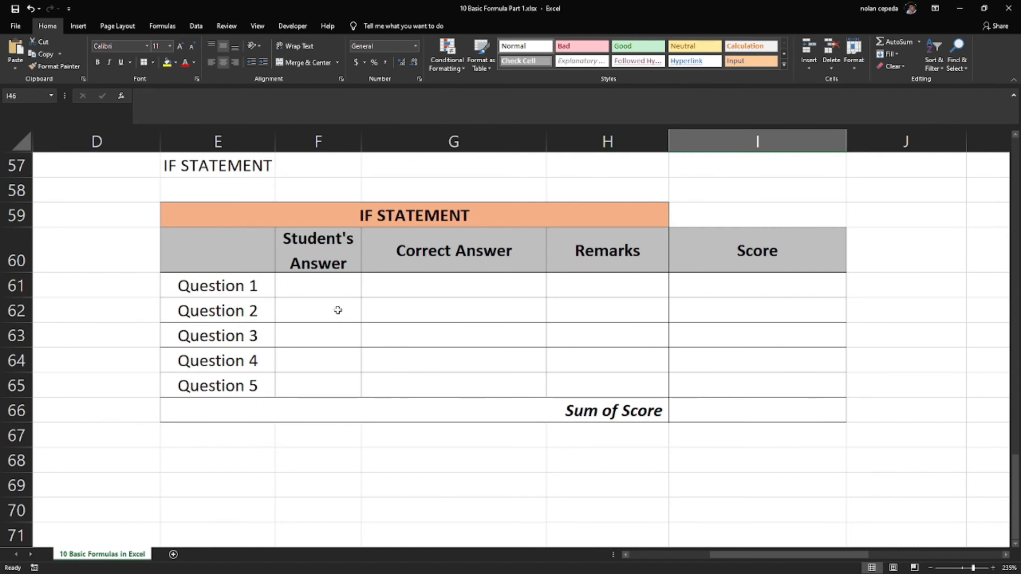
{"action": "left_click", "coordinate": [322, 286]}
{"action": "left_click", "coordinate": [252, 286]}
{"action": "left_click", "coordinate": [249, 377], "text": "shift"}
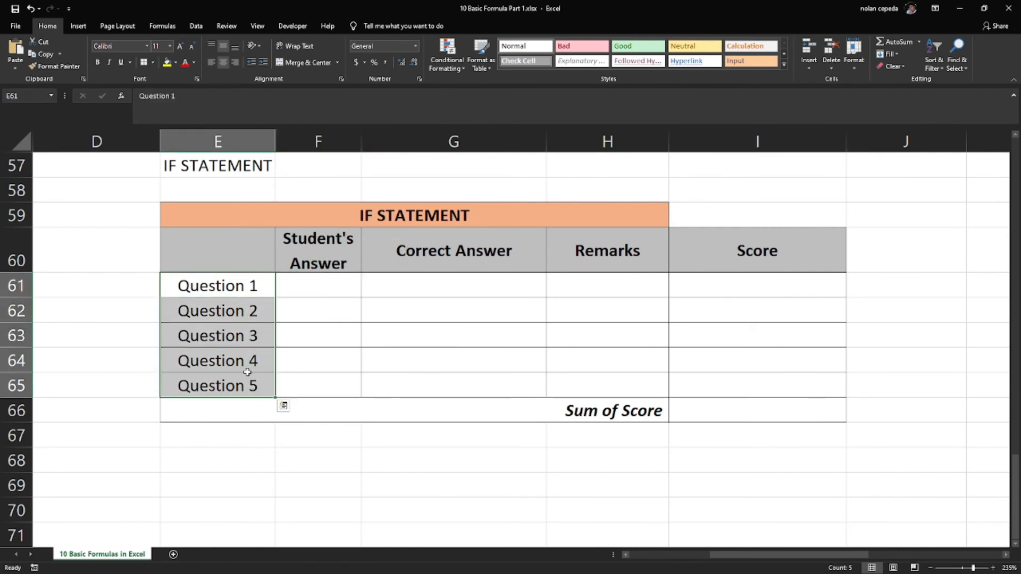
{"action": "left_click", "coordinate": [339, 341]}
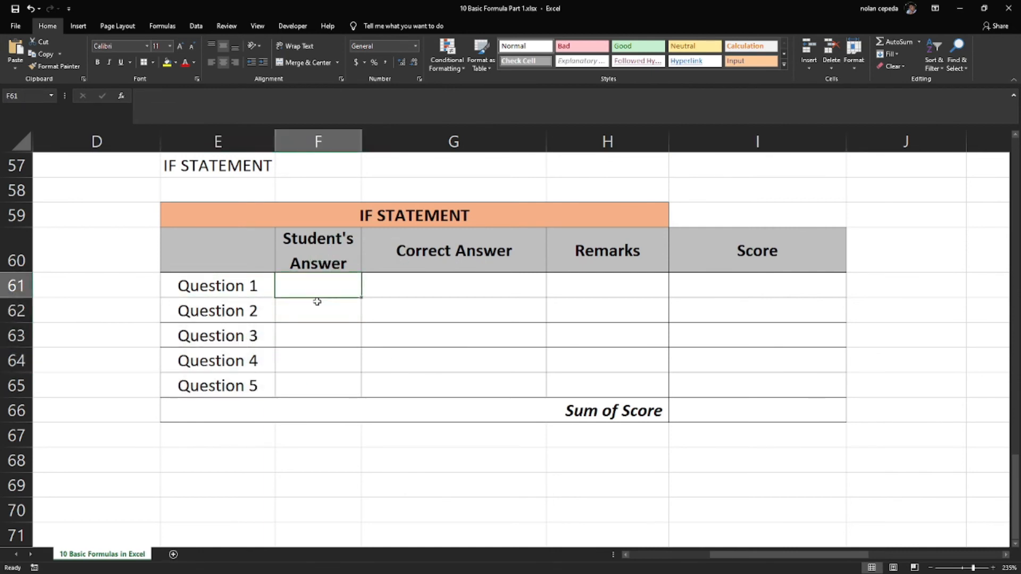
{"action": "left_click_drag", "start_coordinate": [317, 285], "coordinate": [321, 380]}
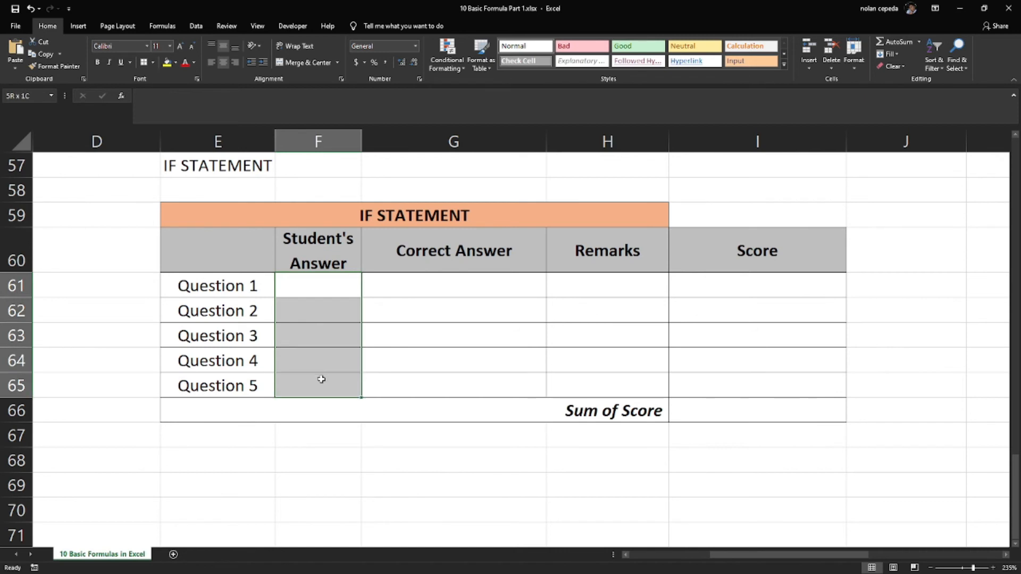
Go over the Correct Answer, Remarks and Score columns and the Sum of Score row of the IF STATEMENT table
{"action": "left_click", "coordinate": [444, 287]}
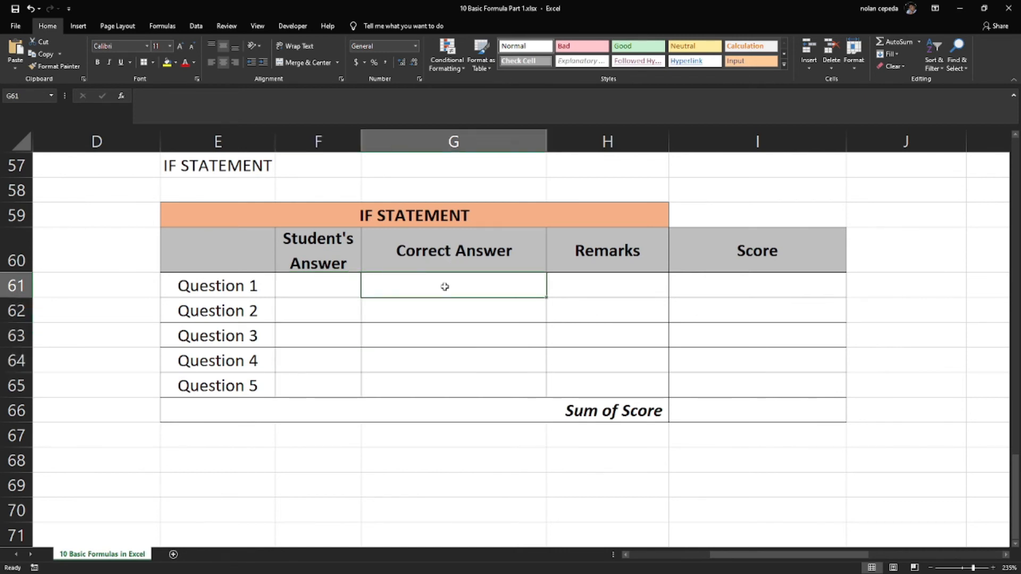
{"action": "left_click_drag", "start_coordinate": [444, 287], "coordinate": [444, 380]}
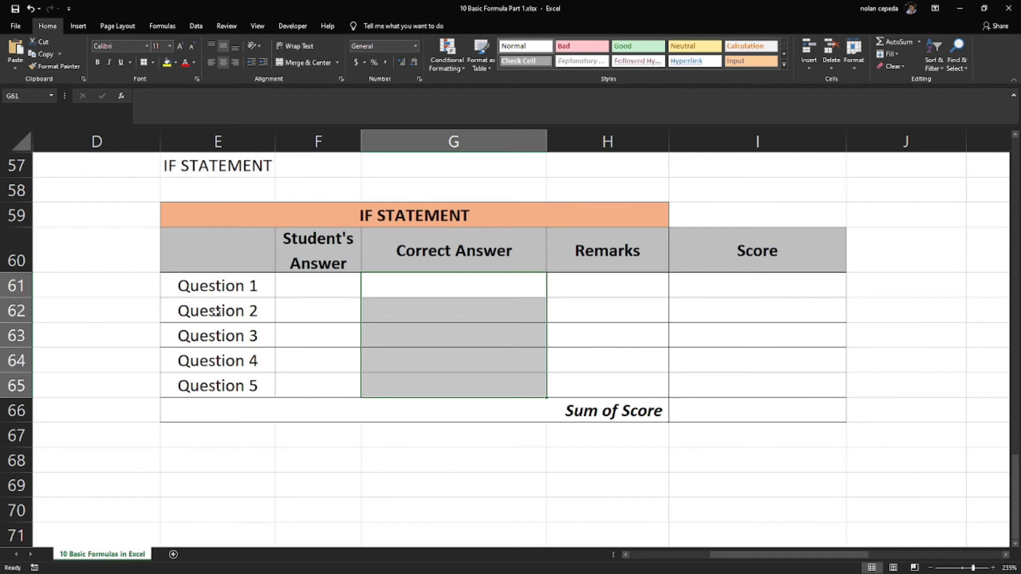
{"action": "left_click_drag", "start_coordinate": [556, 286], "coordinate": [581, 381]}
{"action": "left_click_drag", "start_coordinate": [736, 288], "coordinate": [734, 385]}
{"action": "left_click", "coordinate": [617, 404]}
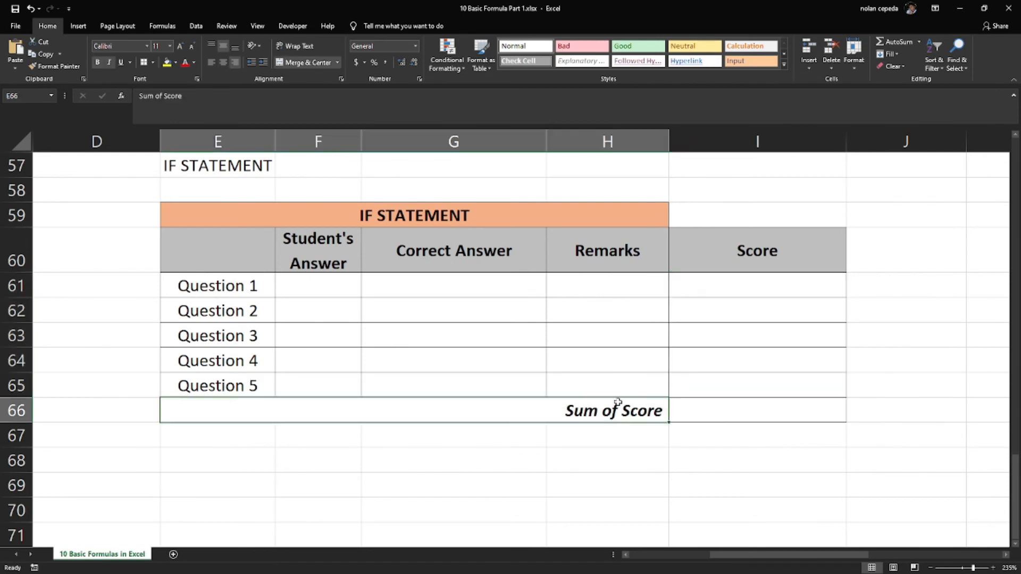
{"action": "left_click", "coordinate": [664, 461]}
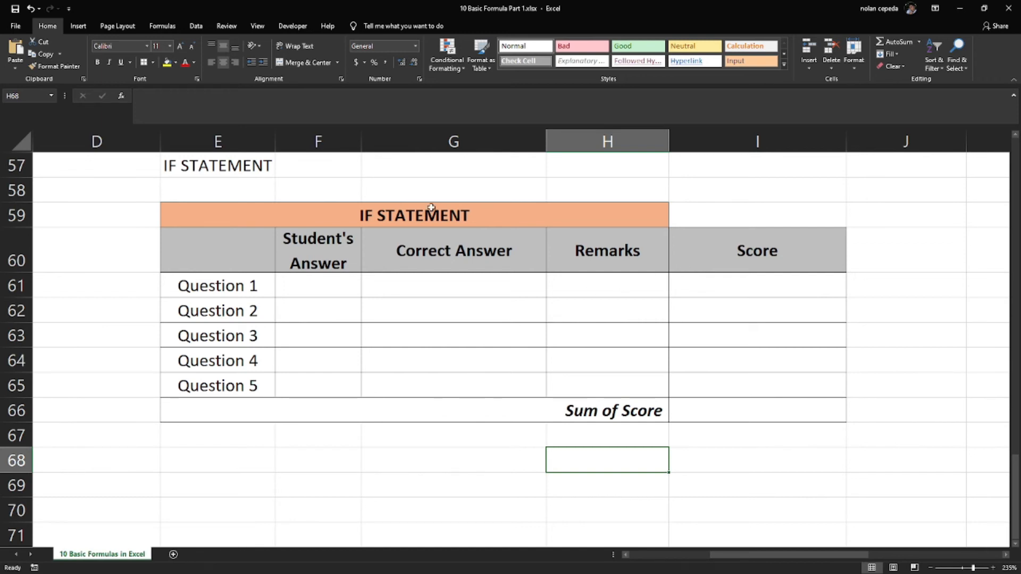
Fill the Correct Answer column in G61:G65 with a, b, c, d and d for Questions 1 to 5
{"action": "left_click", "coordinate": [468, 281]}
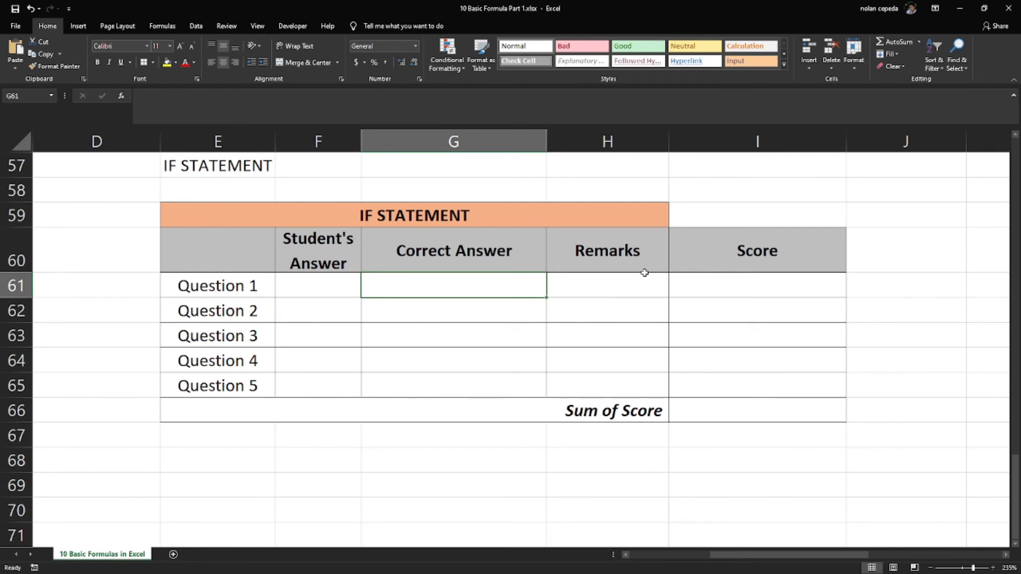
{"action": "type", "text": "a"}
{"action": "key", "text": "Return"}
{"action": "type", "text": "b"}
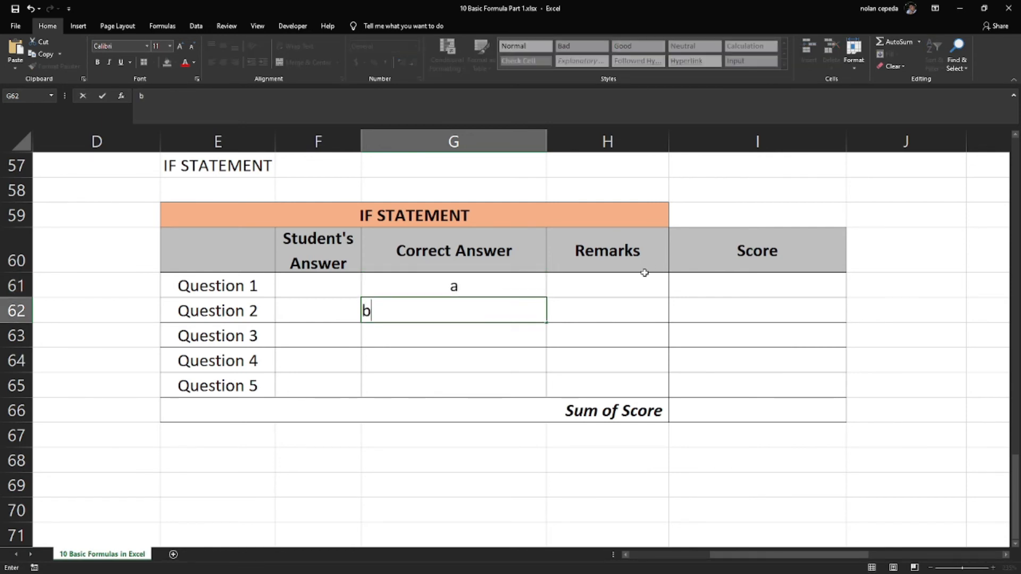
{"action": "key", "text": "Return"}
{"action": "type", "text": "Correct Answer"}
{"action": "key", "text": "Return"}
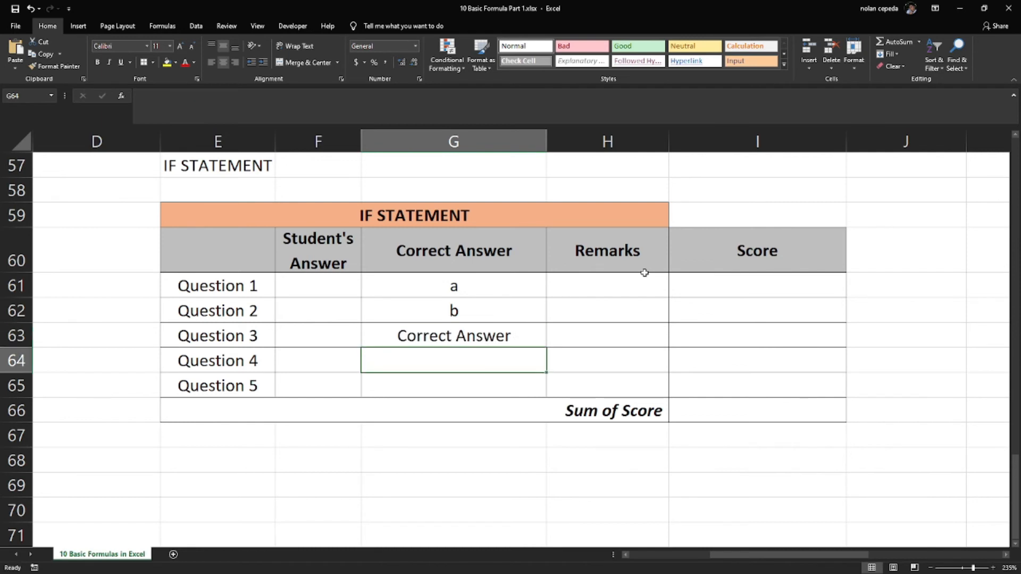
{"action": "key", "text": "Up"}
{"action": "type", "text": "c"}
{"action": "key", "text": "BackSpace"}
{"action": "key", "text": "Return"}
{"action": "type", "text": "d"}
{"action": "key", "text": "Return"}
{"action": "type", "text": "d"}
{"action": "key", "text": "Return"}
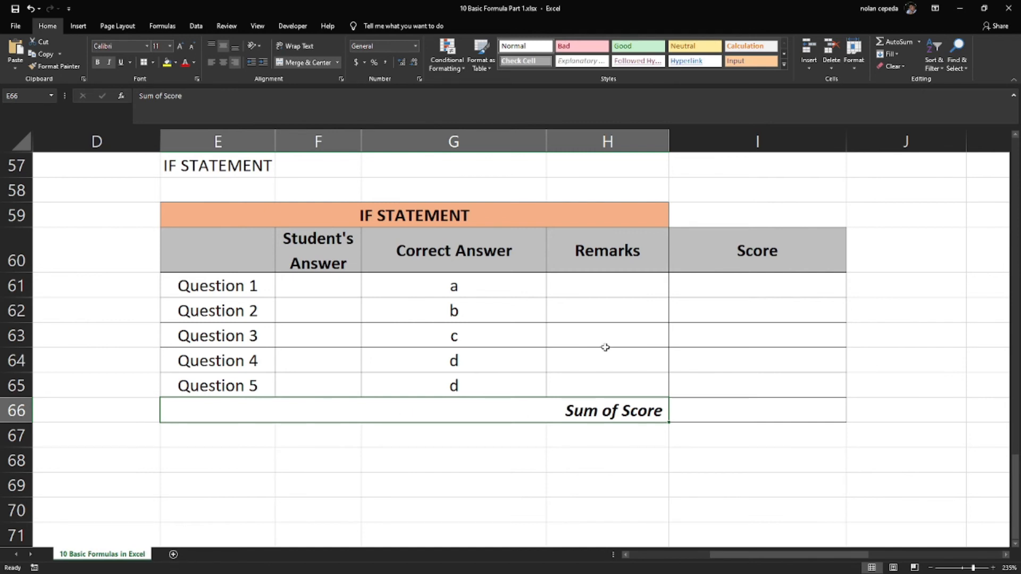
Enter a as the student's answer for Question 1
{"action": "left_click", "coordinate": [587, 290]}
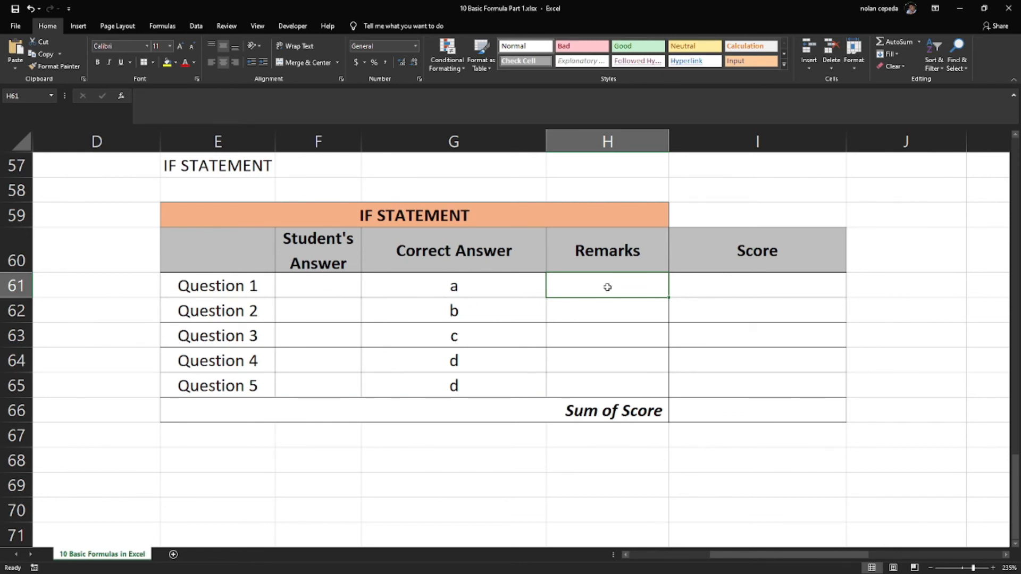
{"action": "left_click", "coordinate": [320, 286]}
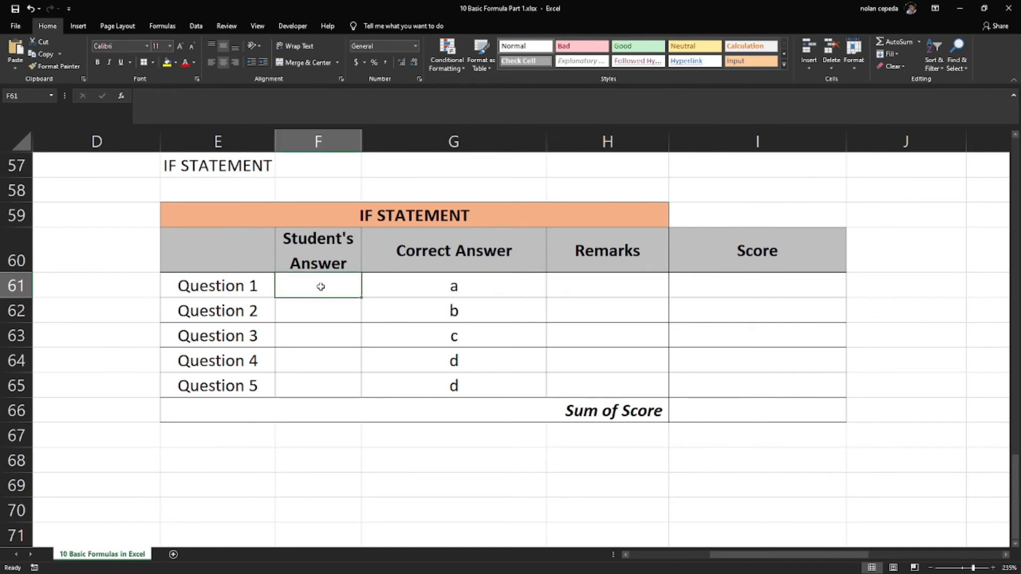
{"action": "type", "text": "a"}
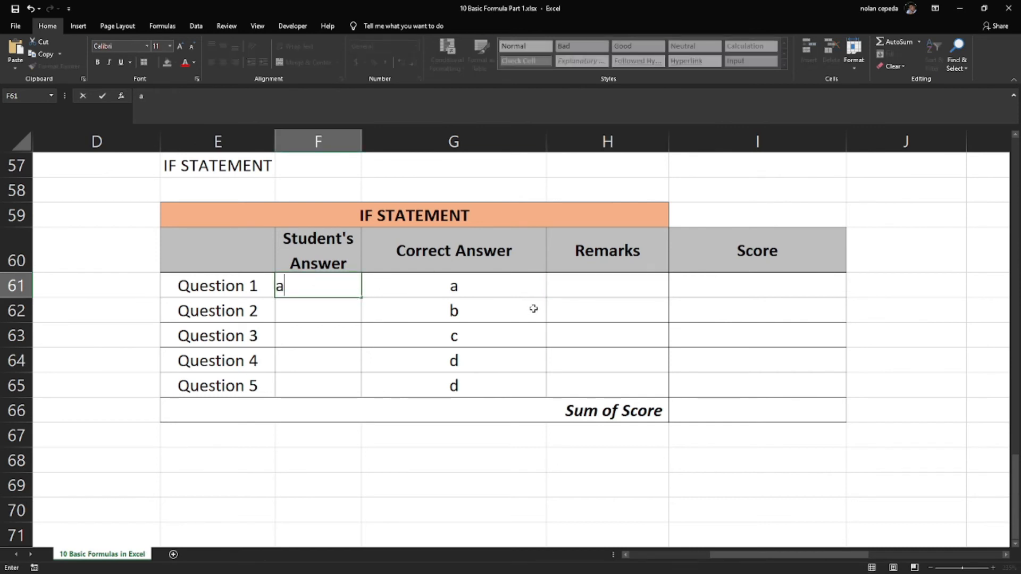
Start an IF formula in the Question 1 Remarks cell H61 with the logical test F61=G61
{"action": "left_click", "coordinate": [605, 293]}
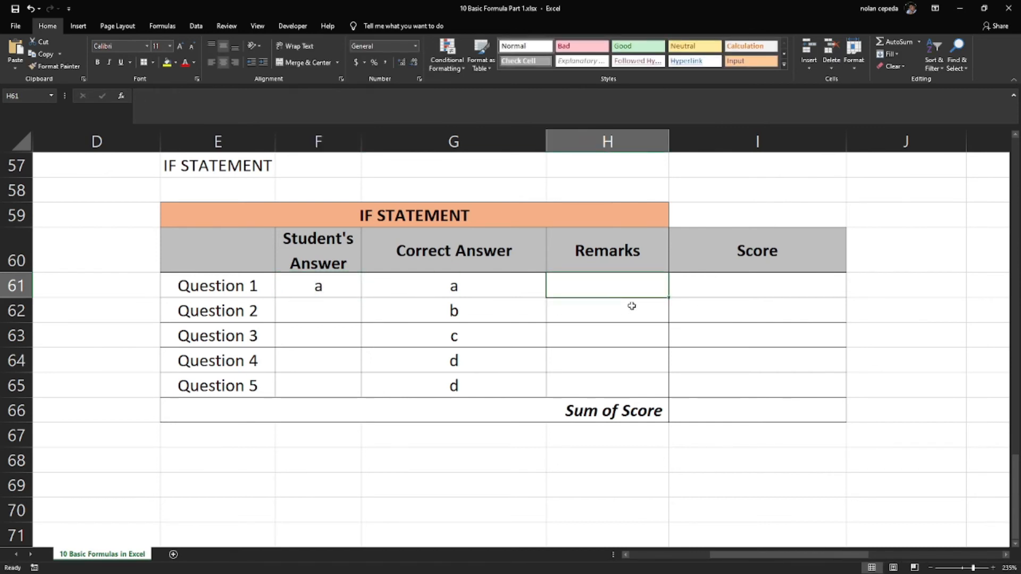
{"action": "type", "text": "="}
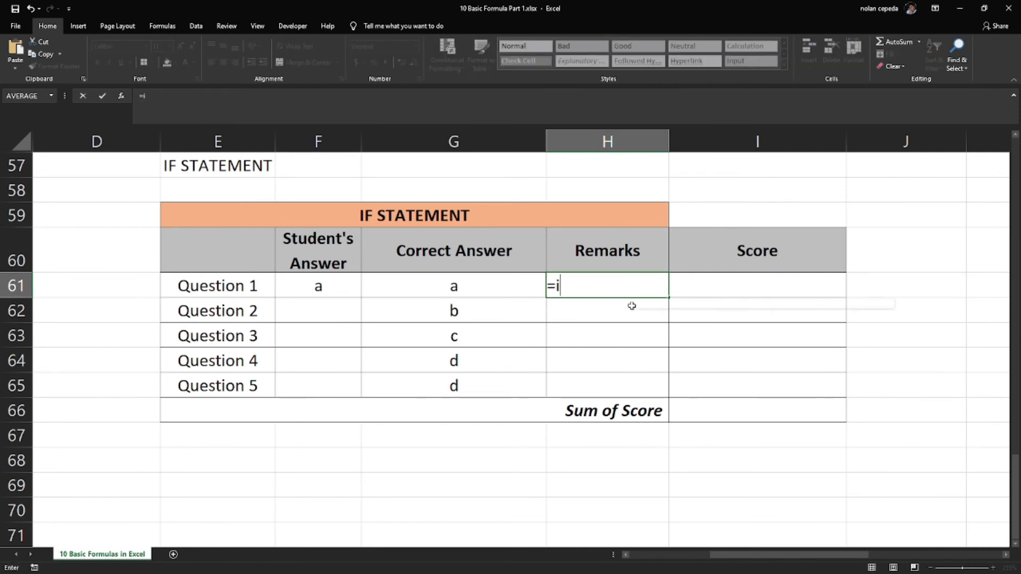
{"action": "type", "text": "if"}
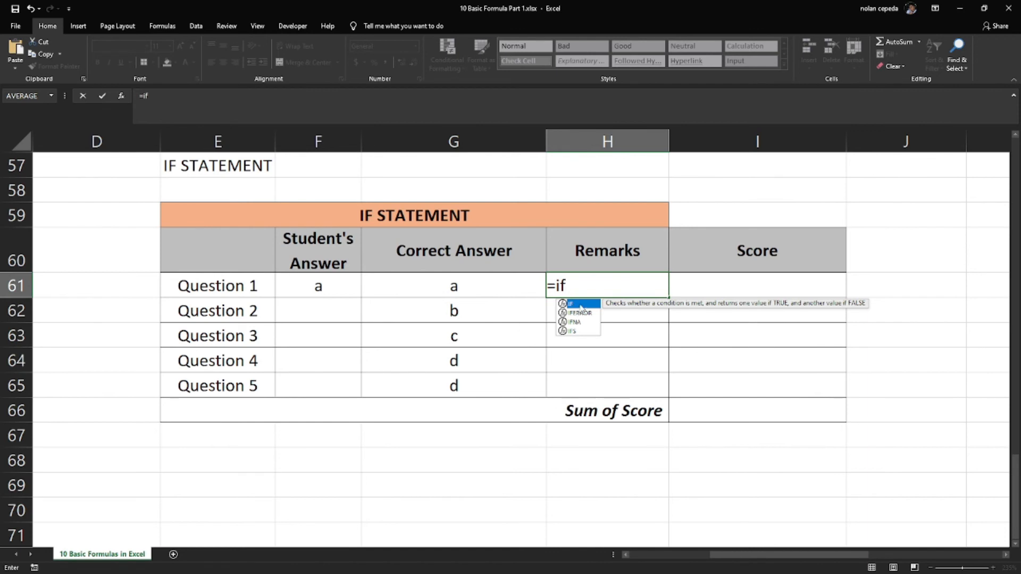
{"action": "key", "text": "Tab"}
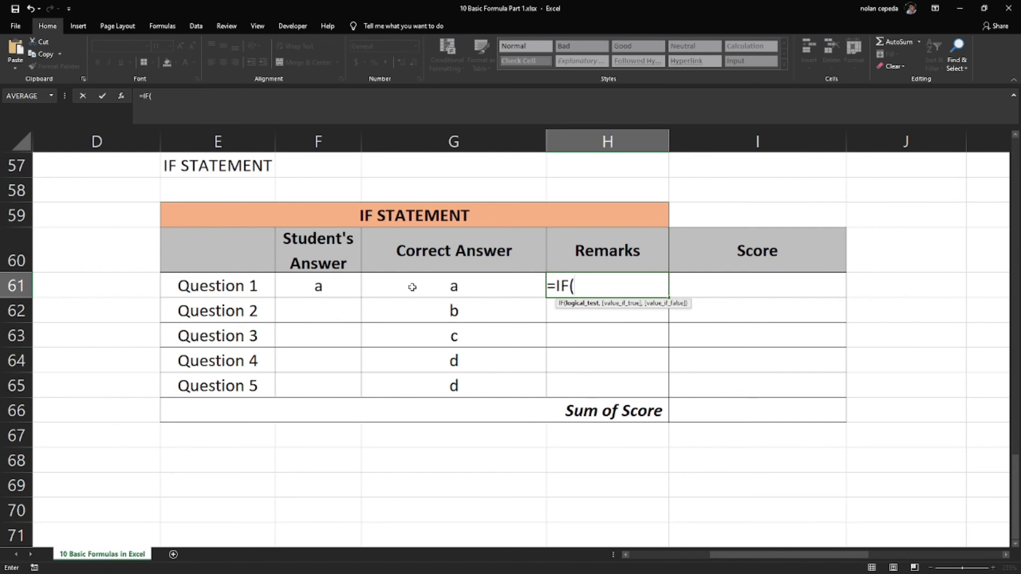
{"action": "left_click", "coordinate": [340, 288]}
{"action": "type", "text": "="}
{"action": "left_click", "coordinate": [412, 288]}
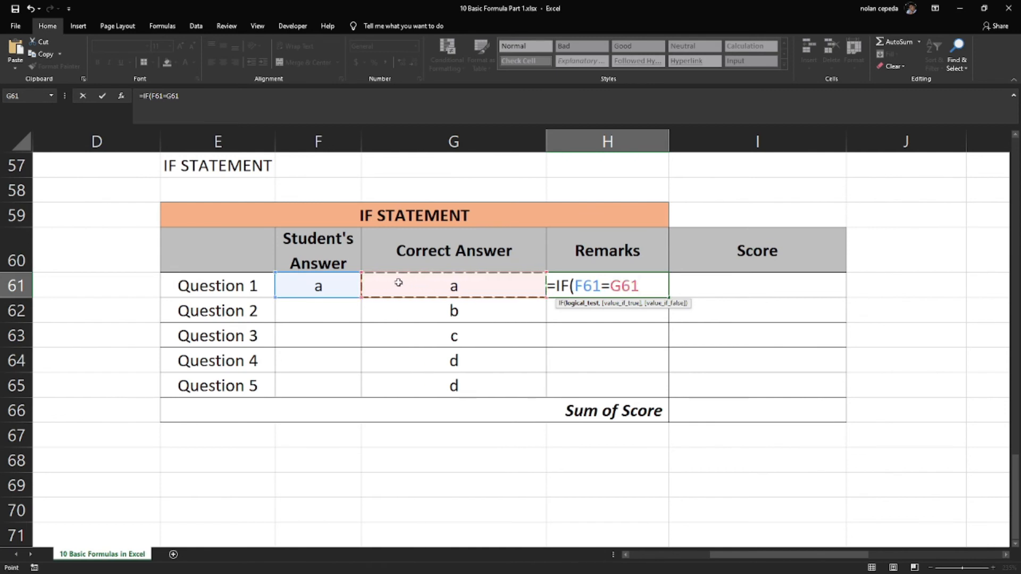
{"action": "type", "text": ","}
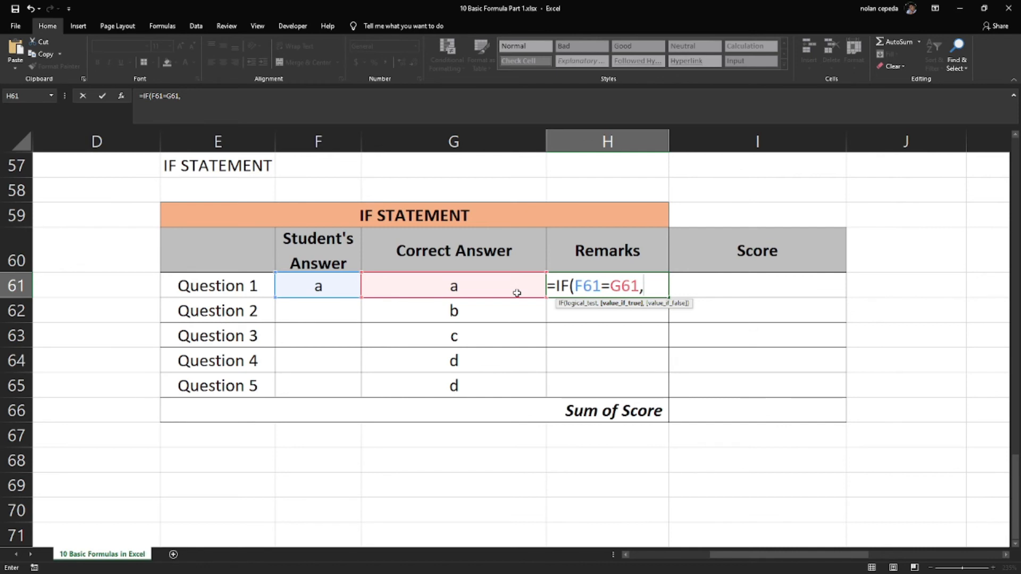
{"action": "type", "text": "\"Cprr"}
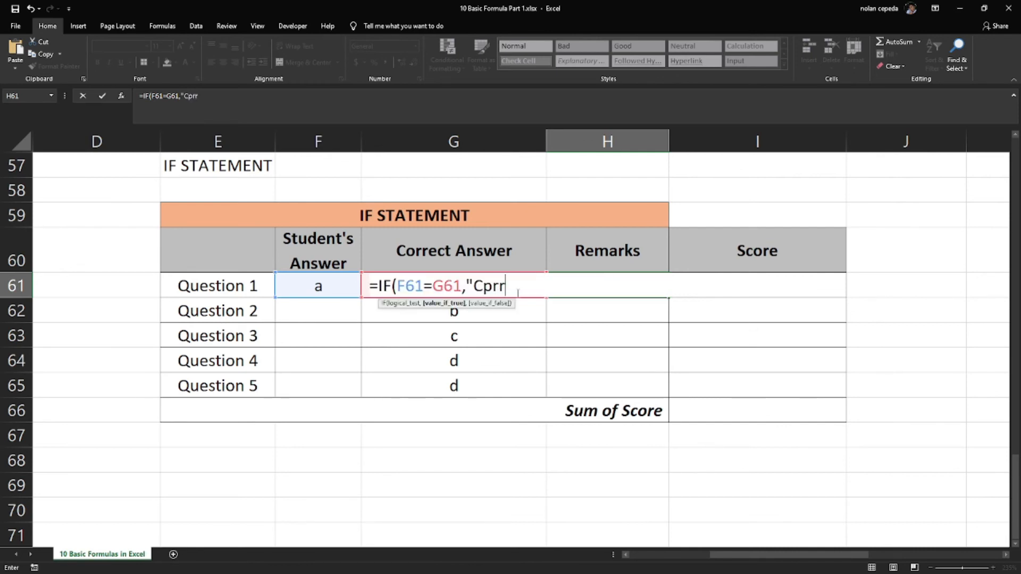
Complete the H61 formula so it returns "Correct" when the test is true and "Wrong" when it is false
{"action": "key", "text": "BackSpace"}
{"action": "key", "text": "BackSpace"}
{"action": "key", "text": "BackSpace"}
{"action": "type", "text": "orrect\","}
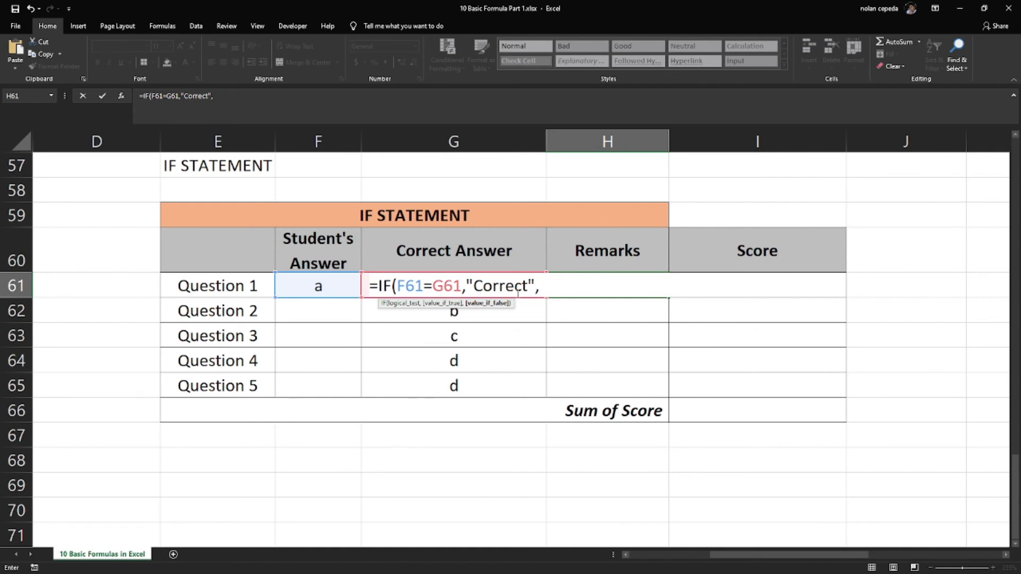
{"action": "type", "text": "\"Wrong\")"}
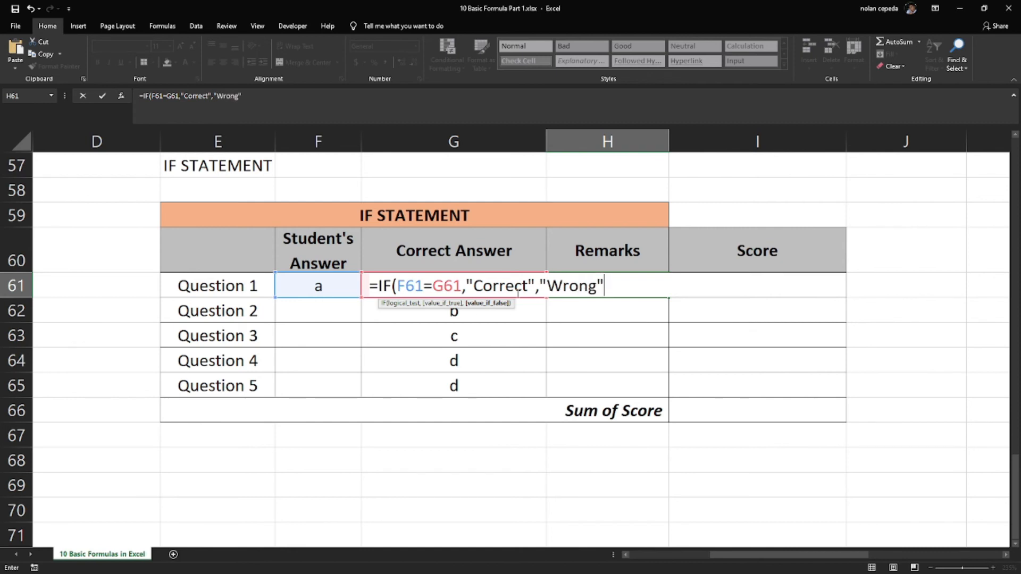
{"action": "key", "text": "Return"}
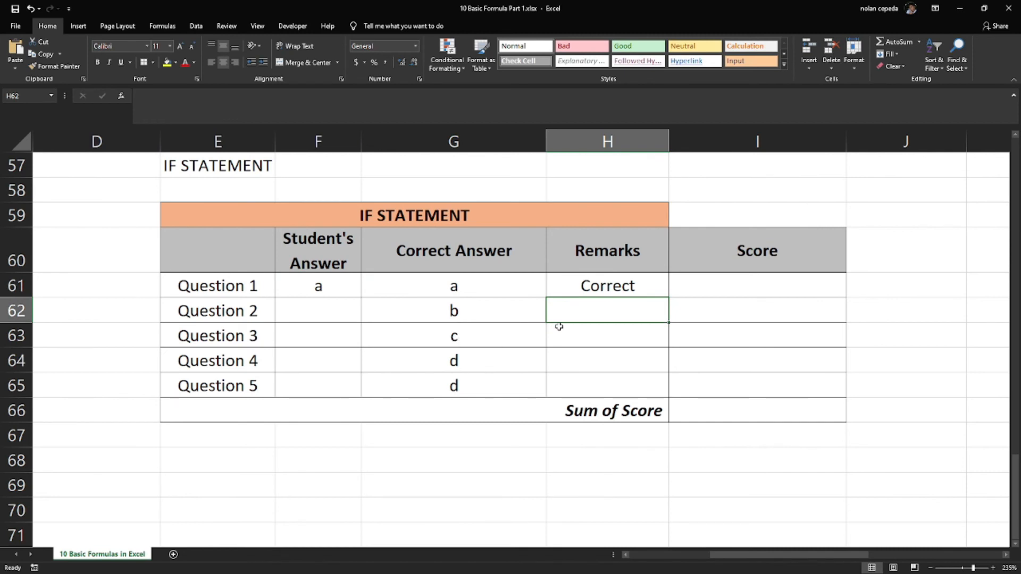
Change the student's answer for Question 1 to b and compare the remark with the correct answer
{"action": "left_click", "coordinate": [607, 287]}
{"action": "left_click", "coordinate": [612, 306]}
{"action": "left_click", "coordinate": [605, 288]}
{"action": "left_click", "coordinate": [613, 304]}
{"action": "left_click", "coordinate": [607, 287]}
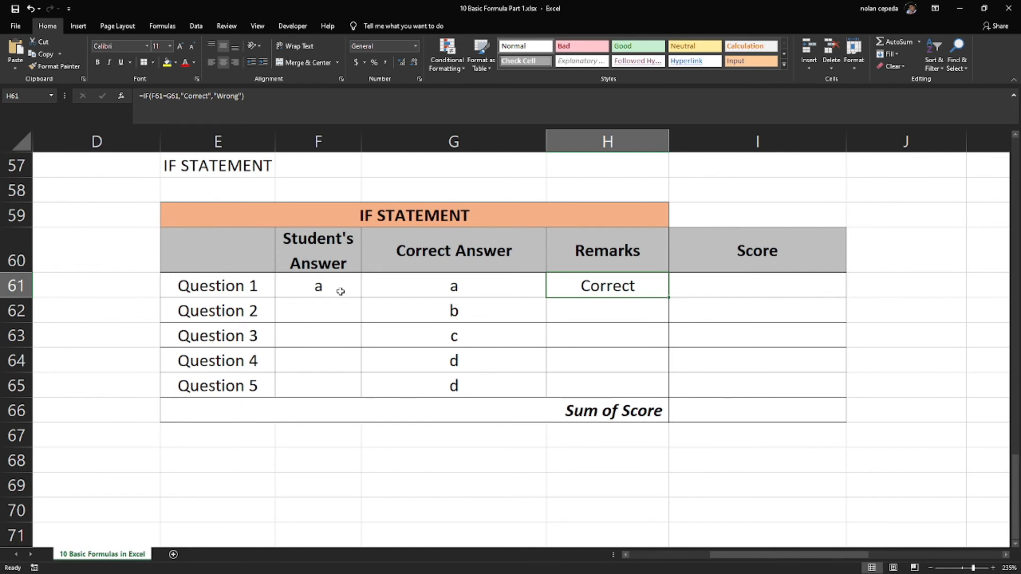
{"action": "left_click", "coordinate": [340, 291]}
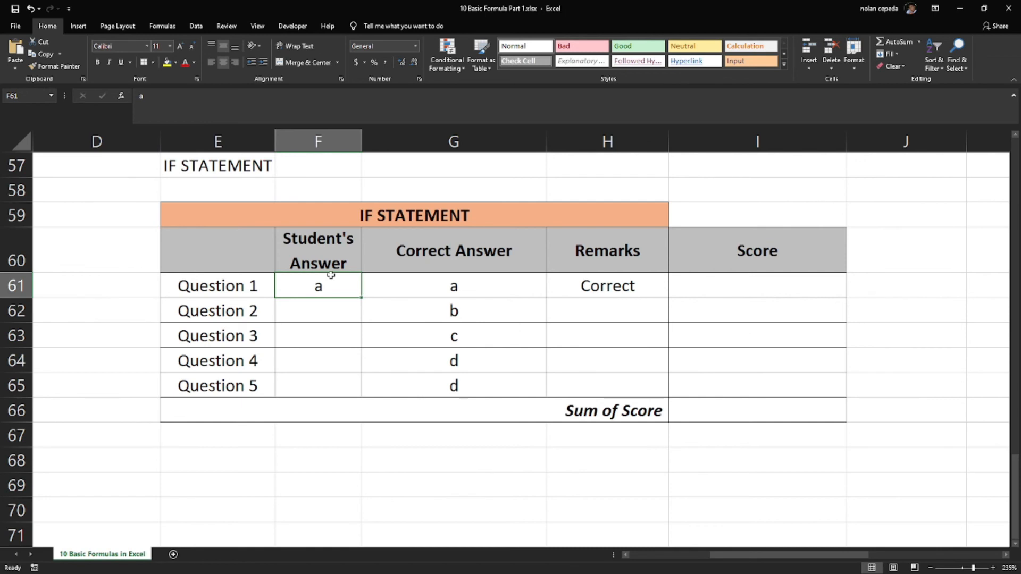
{"action": "type", "text": "b"}
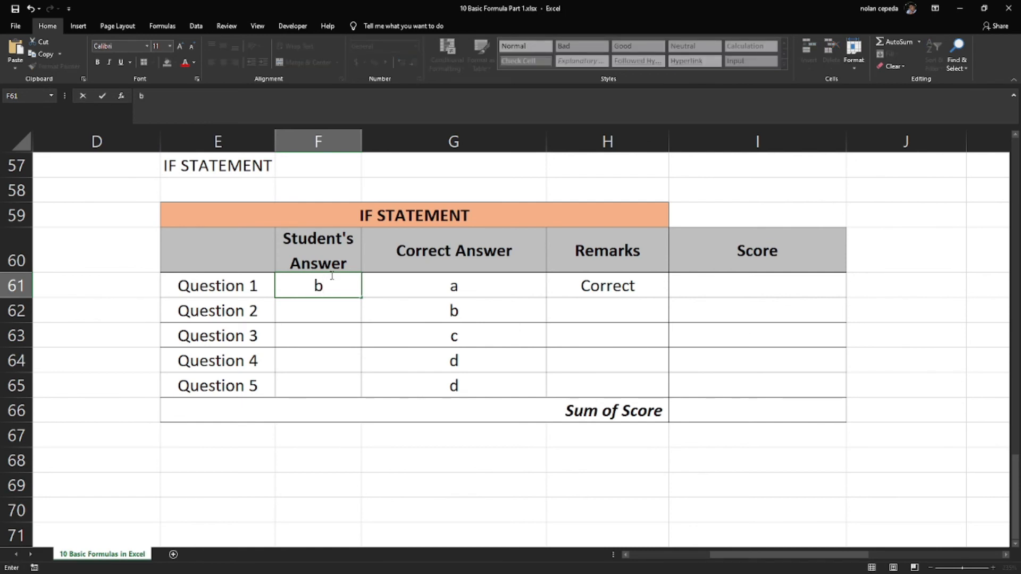
{"action": "key", "text": "Return"}
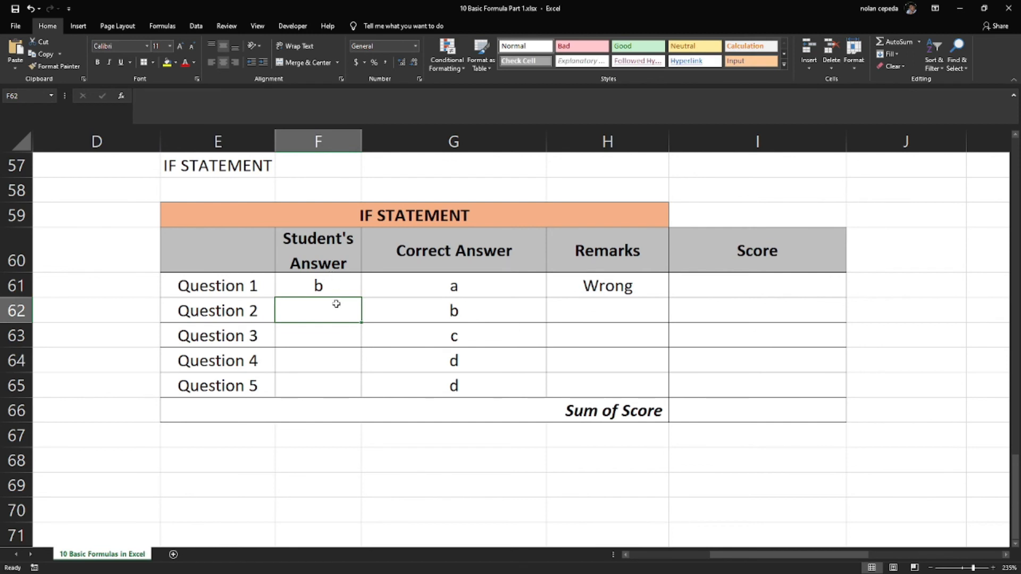
{"action": "left_click", "coordinate": [334, 285]}
{"action": "left_click", "coordinate": [396, 283]}
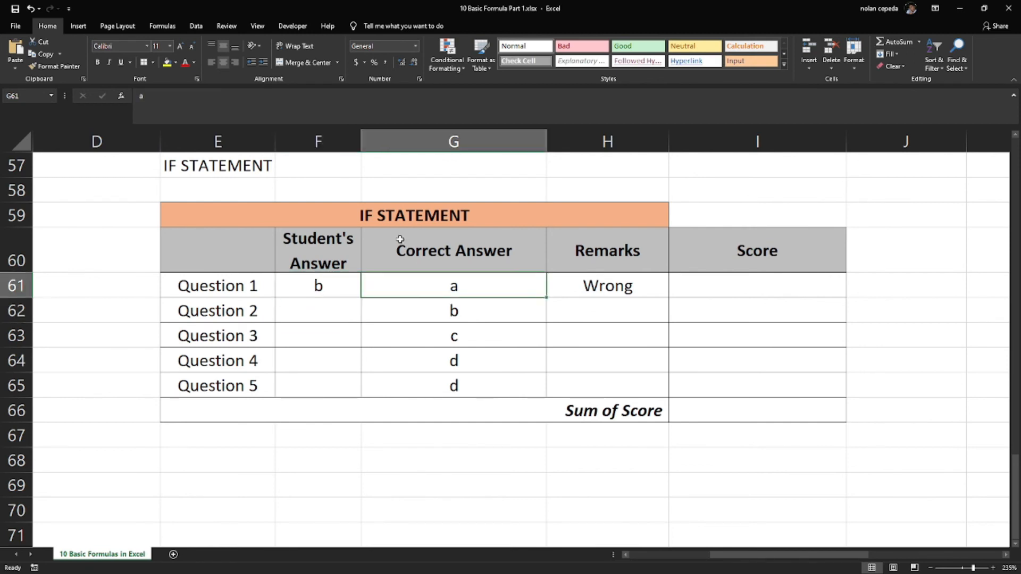
{"action": "left_click", "coordinate": [611, 281]}
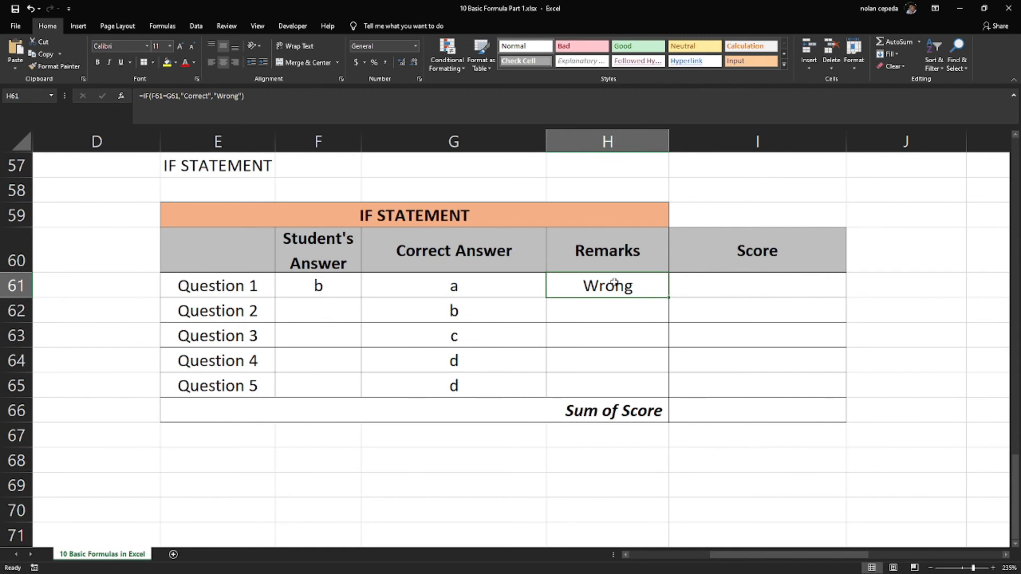
Start an IF formula in the Question 2 Remarks cell H62 with the logical test F62=G62
{"action": "left_click", "coordinate": [592, 314]}
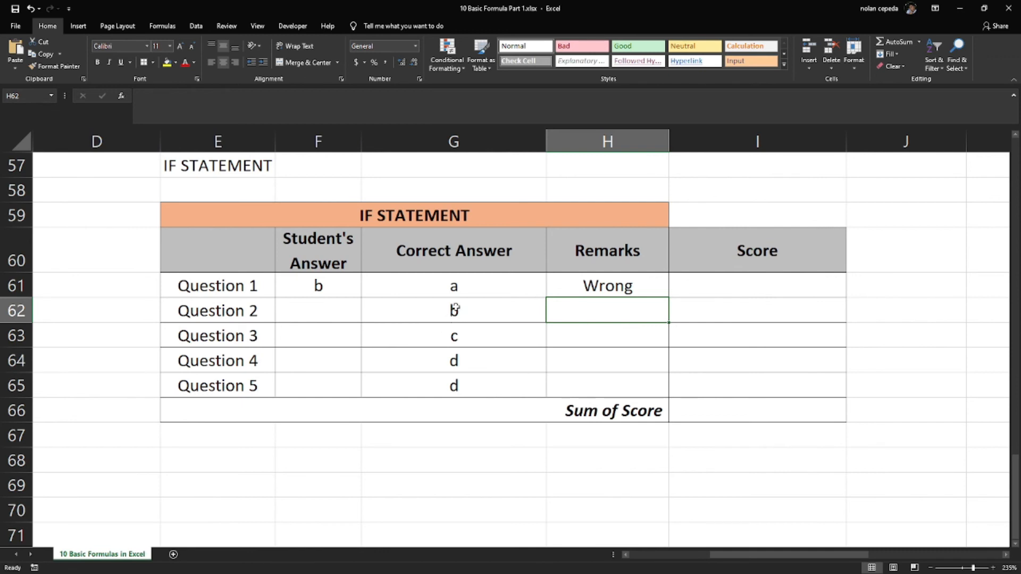
{"action": "type", "text": "="}
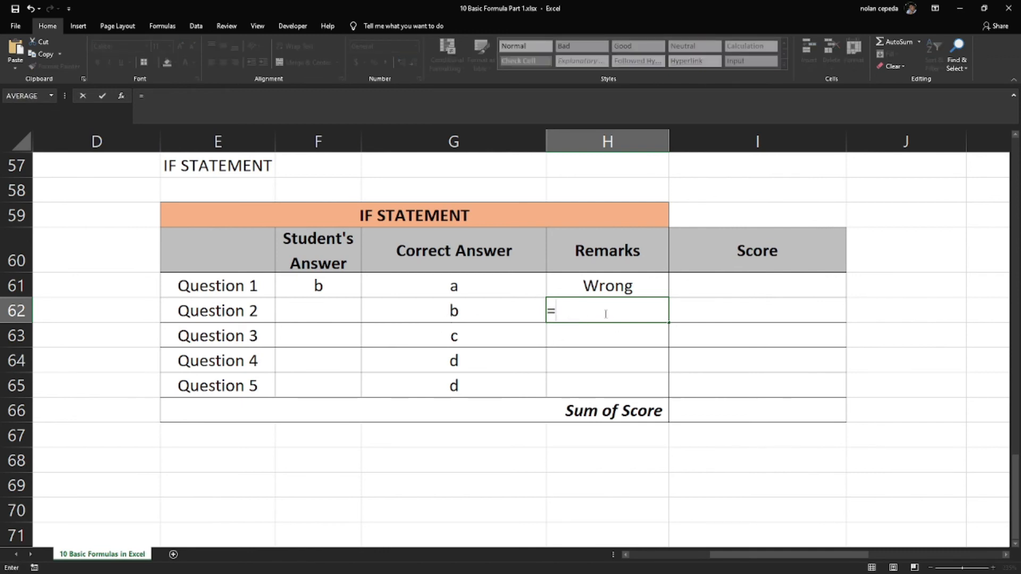
{"action": "type", "text": "if("}
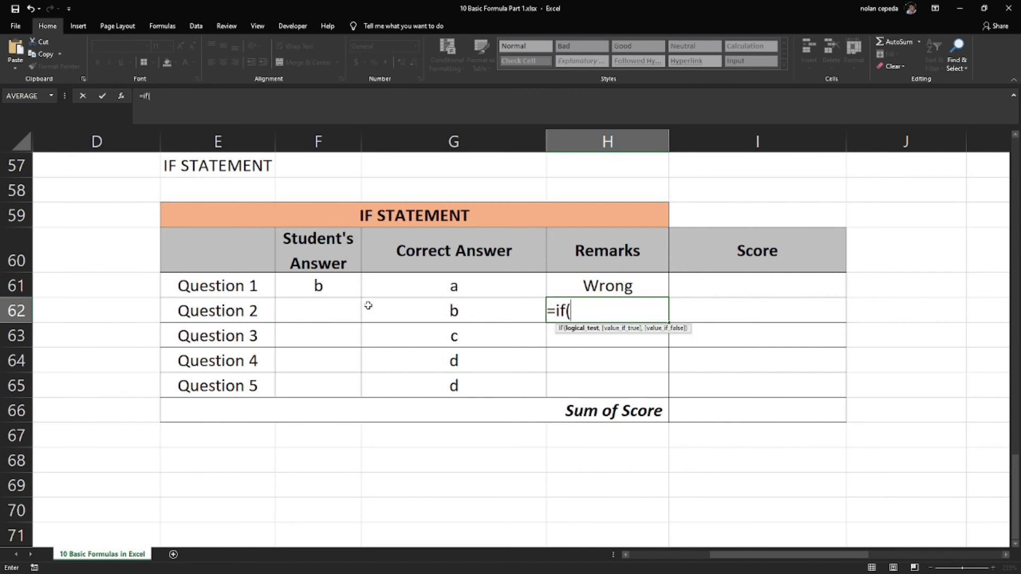
{"action": "left_click", "coordinate": [324, 307]}
{"action": "type", "text": "="}
{"action": "left_click", "coordinate": [445, 312]}
{"action": "type", "text": ","}
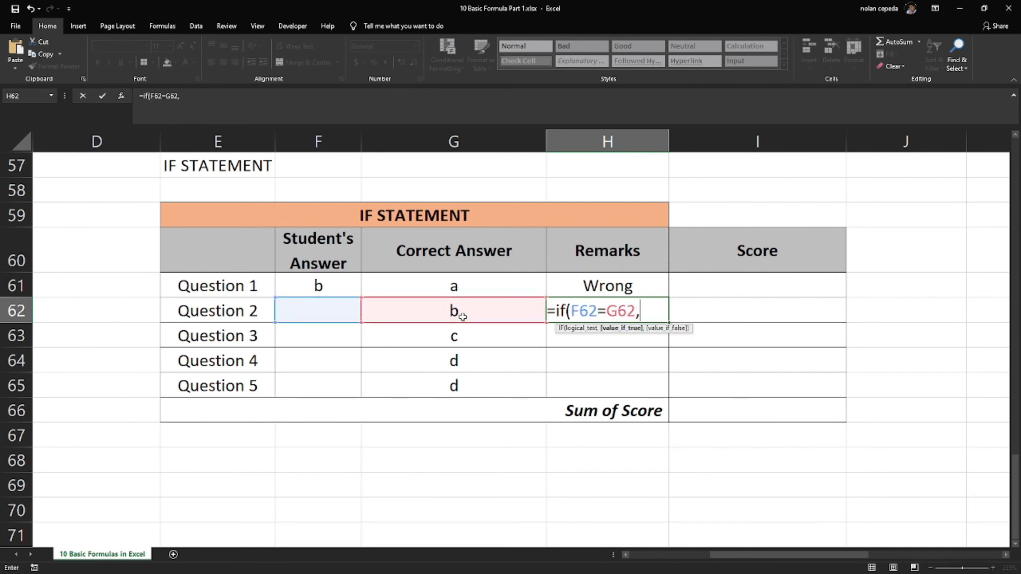
{"action": "type", "text": "\"Correct"}
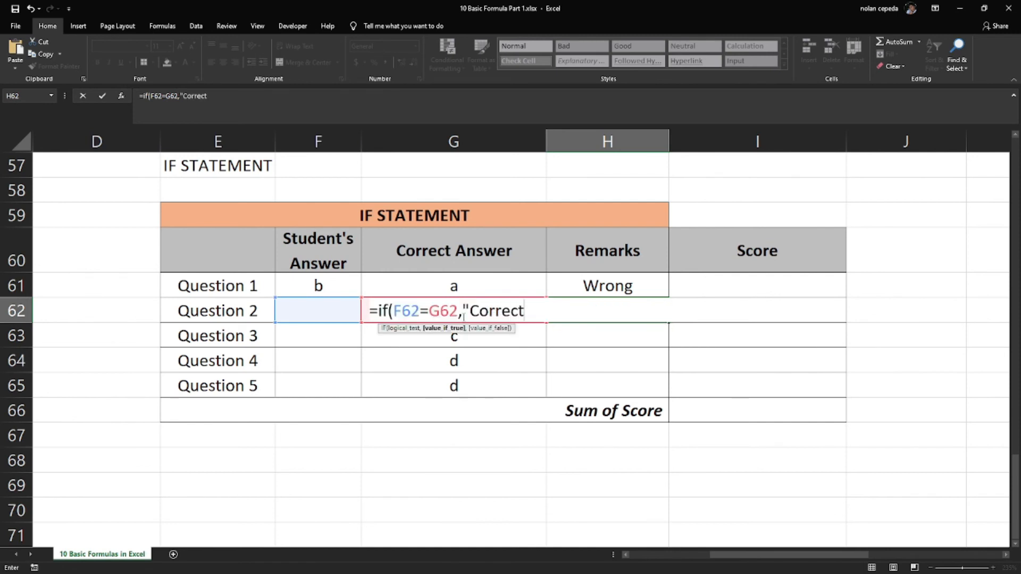
{"action": "type", "text": "\",\"Wrong\""}
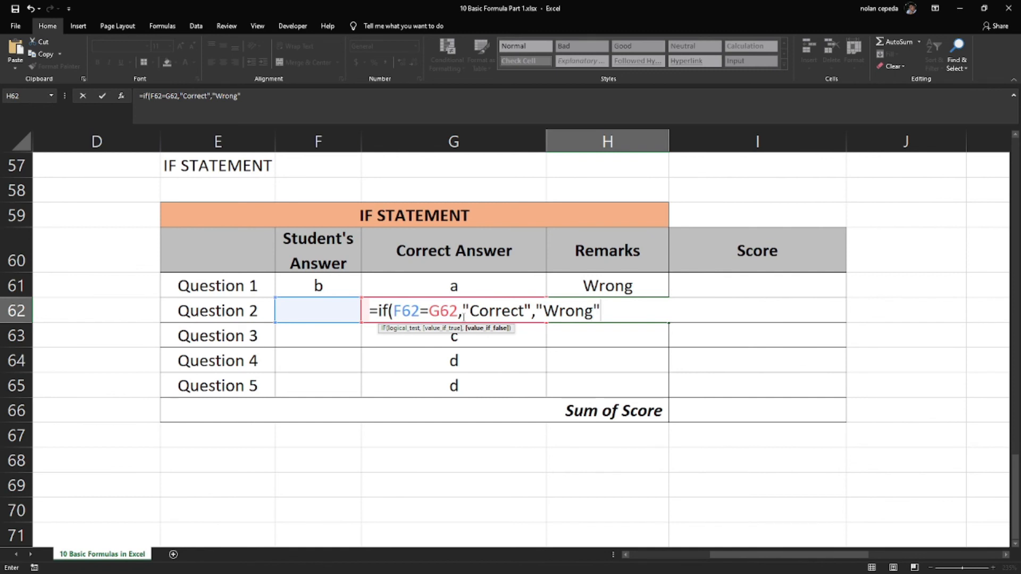
{"action": "type", "text": ")"}
Finish the H62 formula with "Correct" as the true value and "Wrong" as the false value
{"action": "key", "text": "Return"}
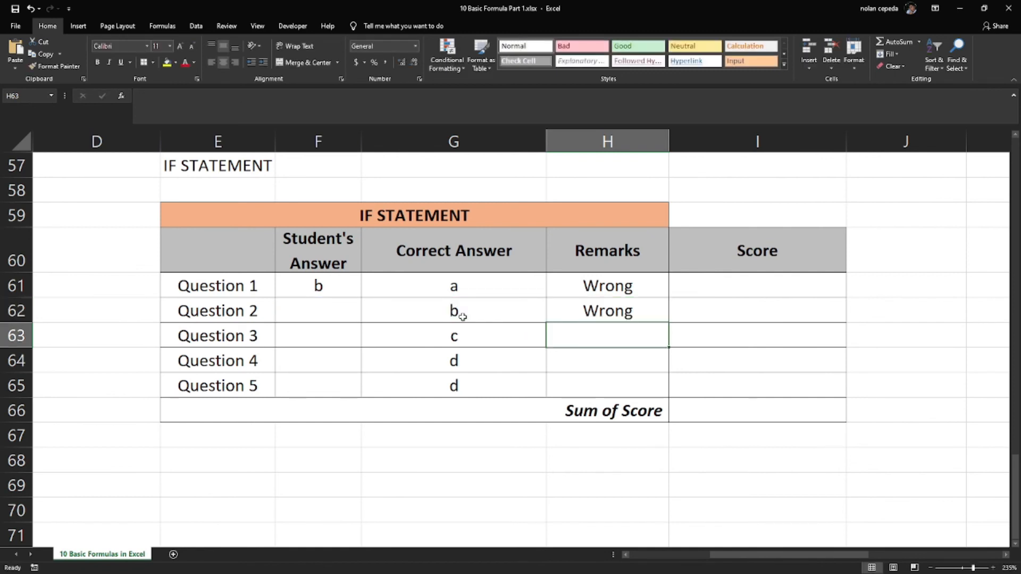
Copy the H62 formula to the remaining Remarks cells H63:H65 and check the cell references in the Remarks formulas
{"action": "left_click", "coordinate": [620, 312]}
{"action": "key", "text": "ctrl+c"}
{"action": "left_click_drag", "start_coordinate": [622, 335], "coordinate": [602, 376]}
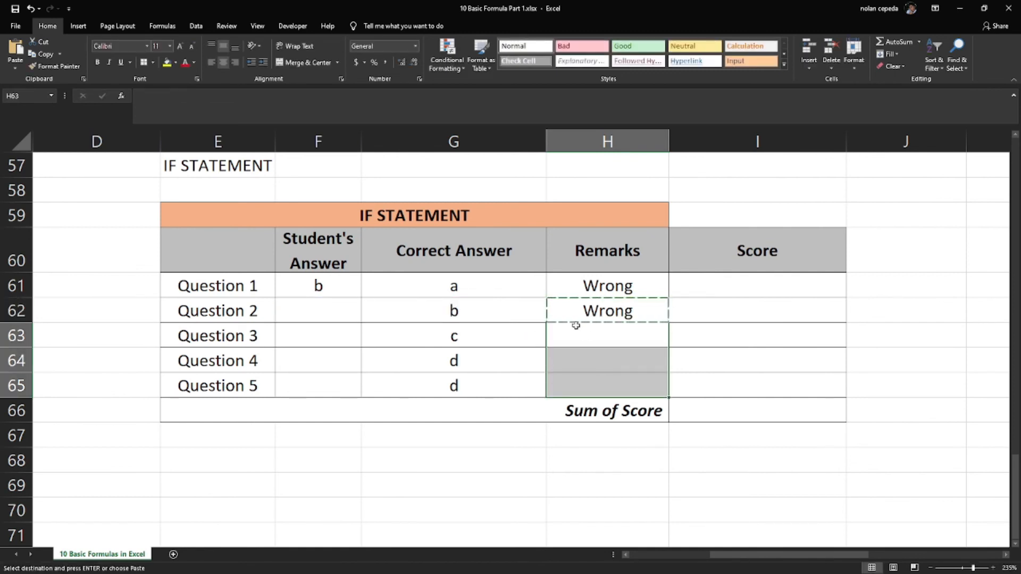
{"action": "key", "text": "Return"}
{"action": "key", "text": "Up"}
{"action": "key", "text": "Up"}
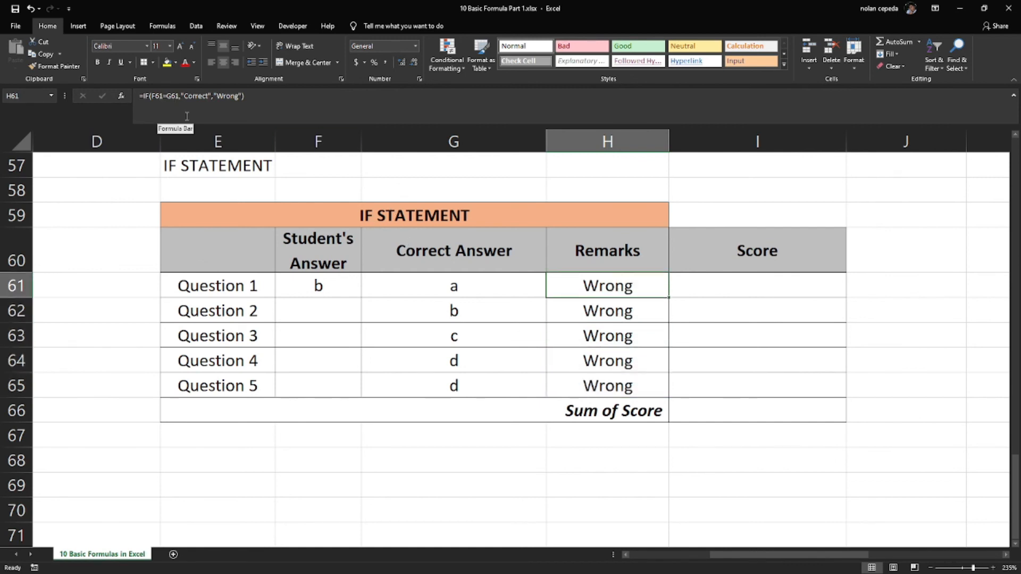
{"action": "left_click", "coordinate": [638, 330]}
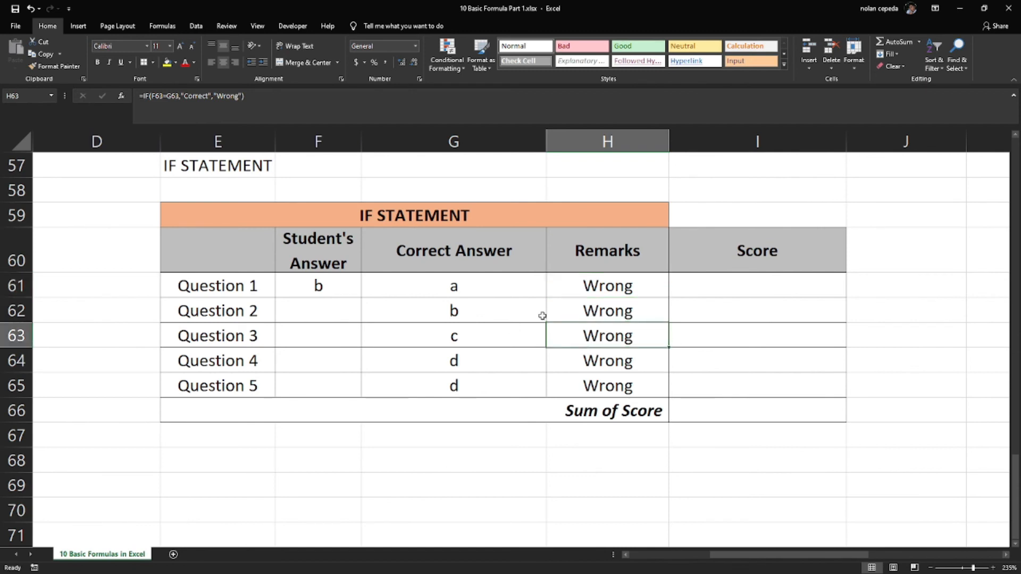
{"action": "left_click", "coordinate": [164, 98]}
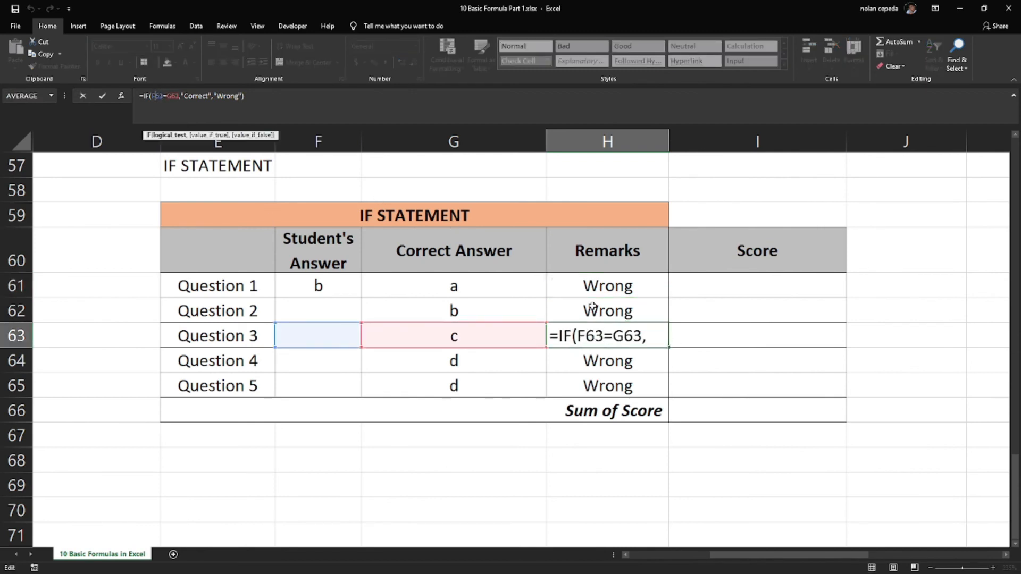
{"action": "key", "text": "Escape"}
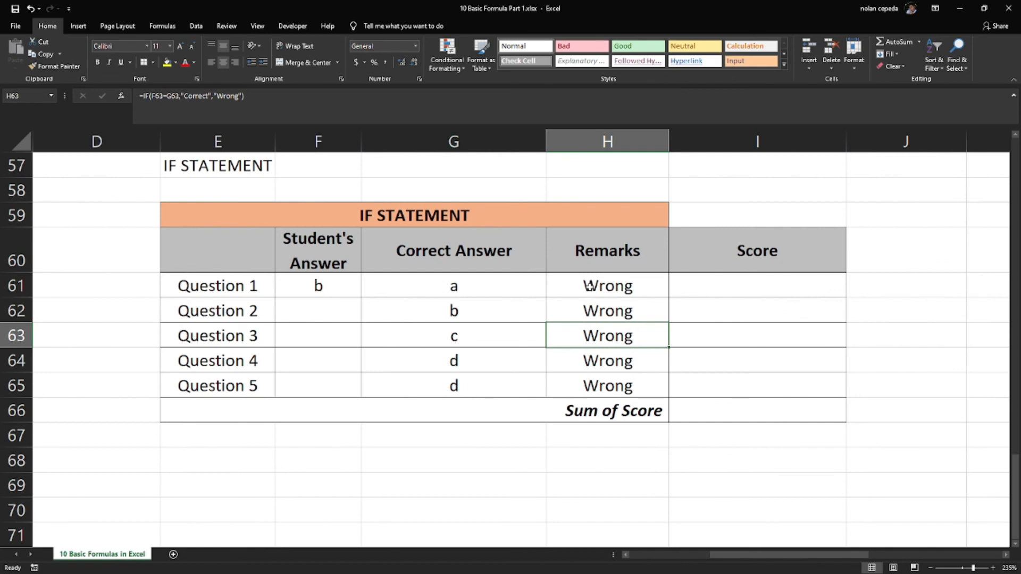
Examine the cell references used by the Remarks formulas for Question 1 and Question 2 in H61 and H62
{"action": "double_click", "coordinate": [589, 286]}
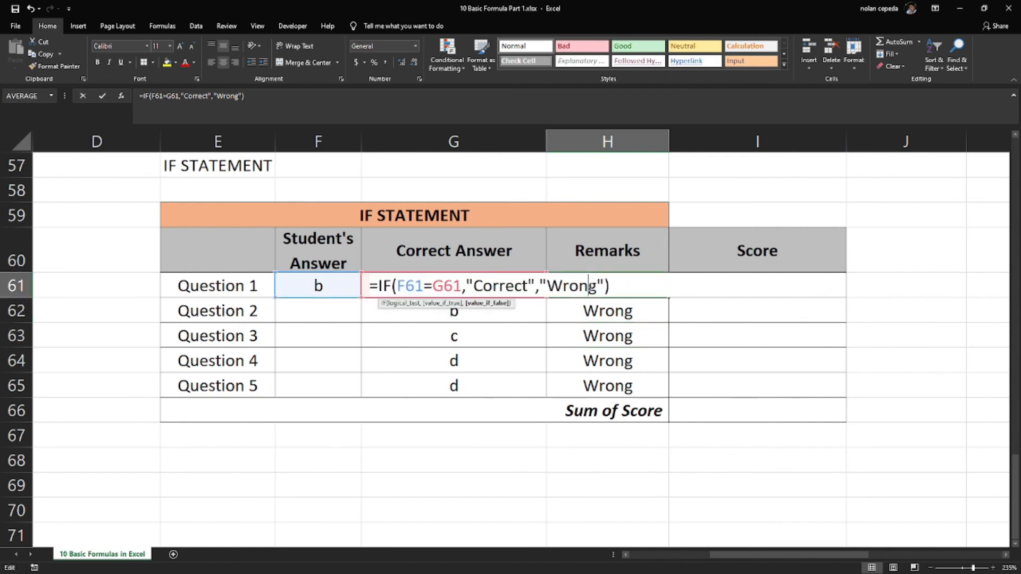
{"action": "key", "text": "Escape"}
{"action": "double_click", "coordinate": [621, 287]}
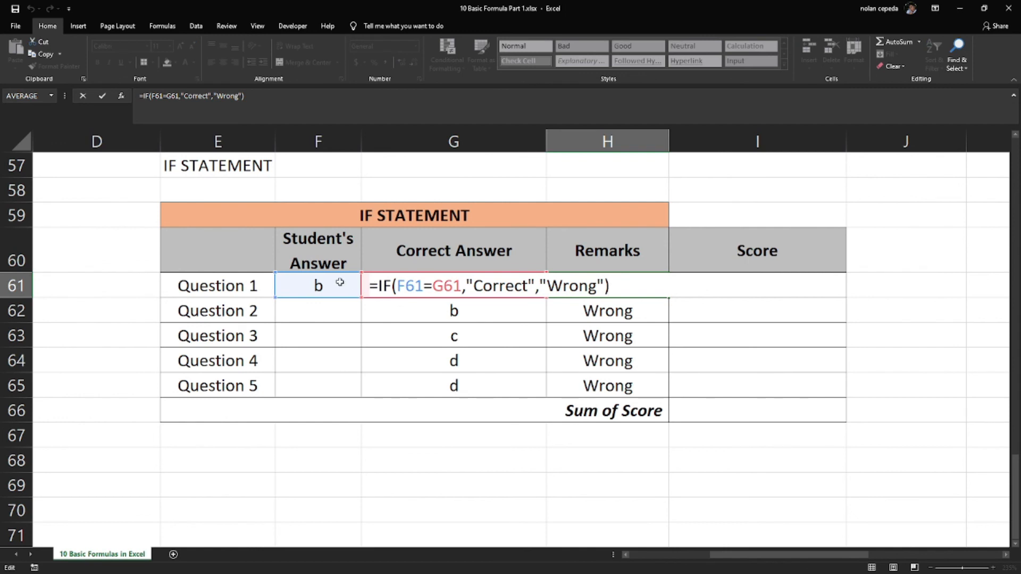
{"action": "left_click", "coordinate": [166, 101]}
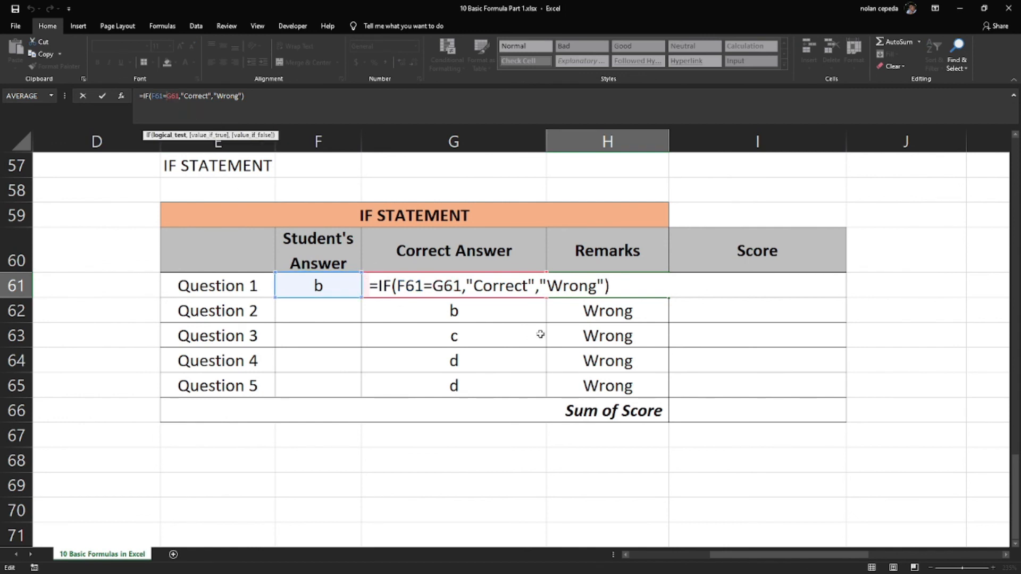
{"action": "left_click", "coordinate": [591, 315]}
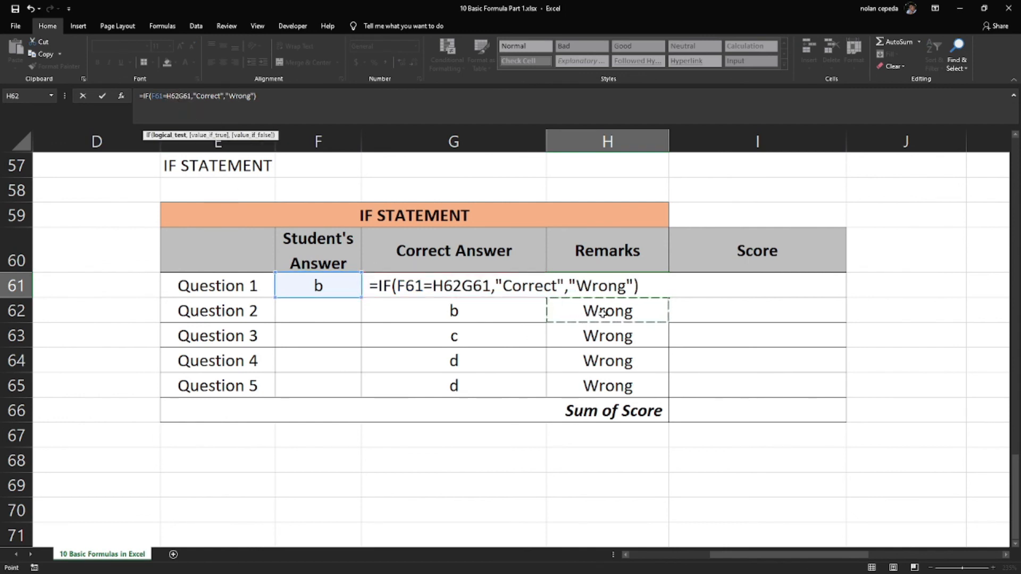
{"action": "key", "text": "Escape"}
{"action": "left_click", "coordinate": [603, 312]}
{"action": "double_click", "coordinate": [602, 313]}
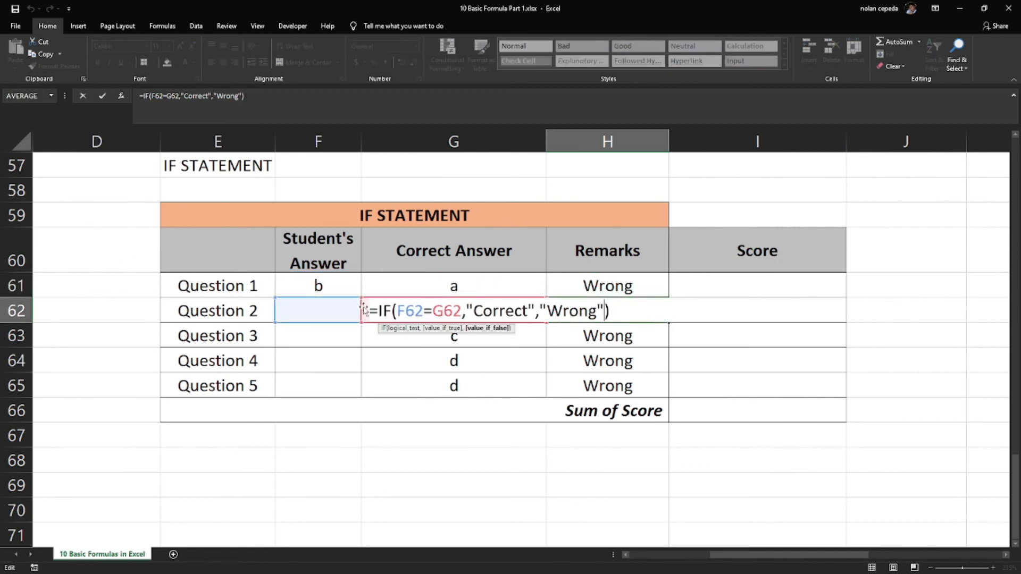
{"action": "key", "text": "Escape"}
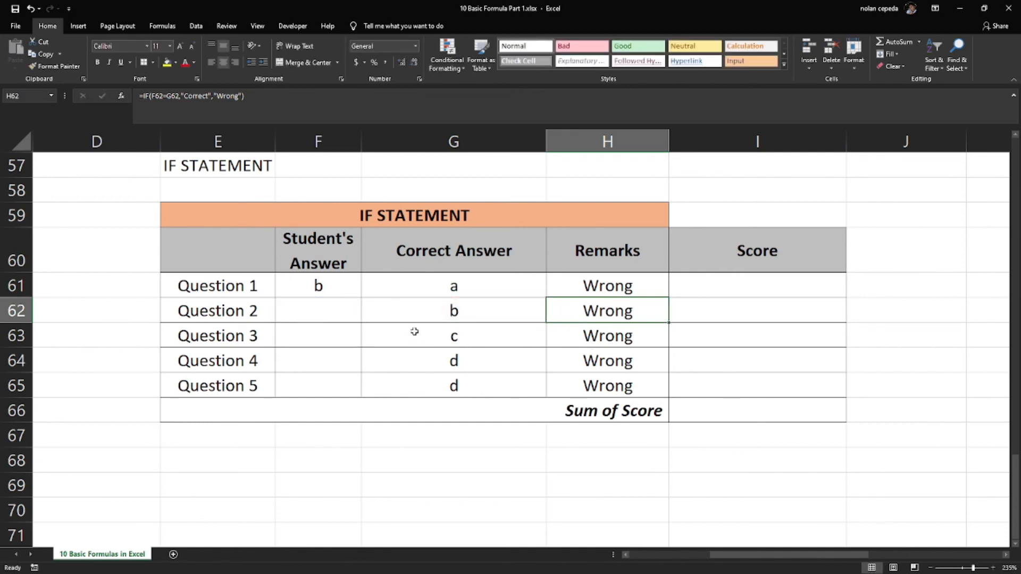
Inspect the Remarks formulas for Question 3 and Question 4 in H63 and H64 without altering them
{"action": "left_click", "coordinate": [609, 335]}
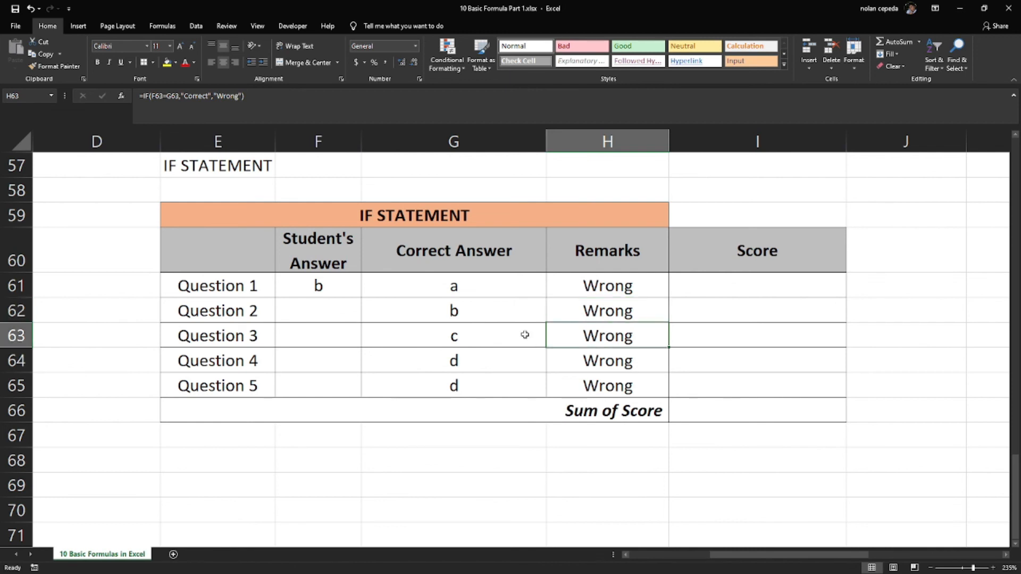
{"action": "double_click", "coordinate": [607, 340]}
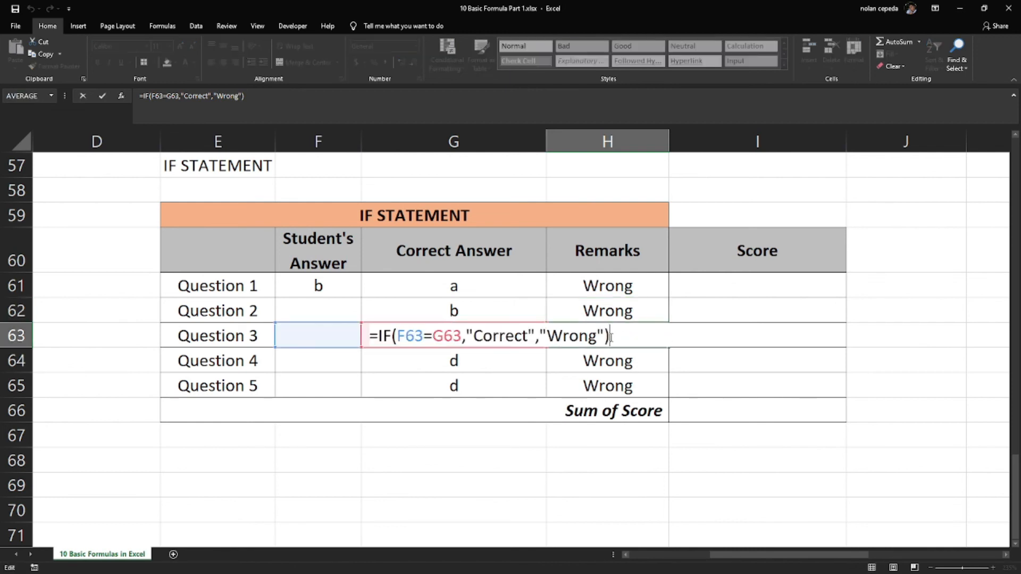
{"action": "key", "text": "Return"}
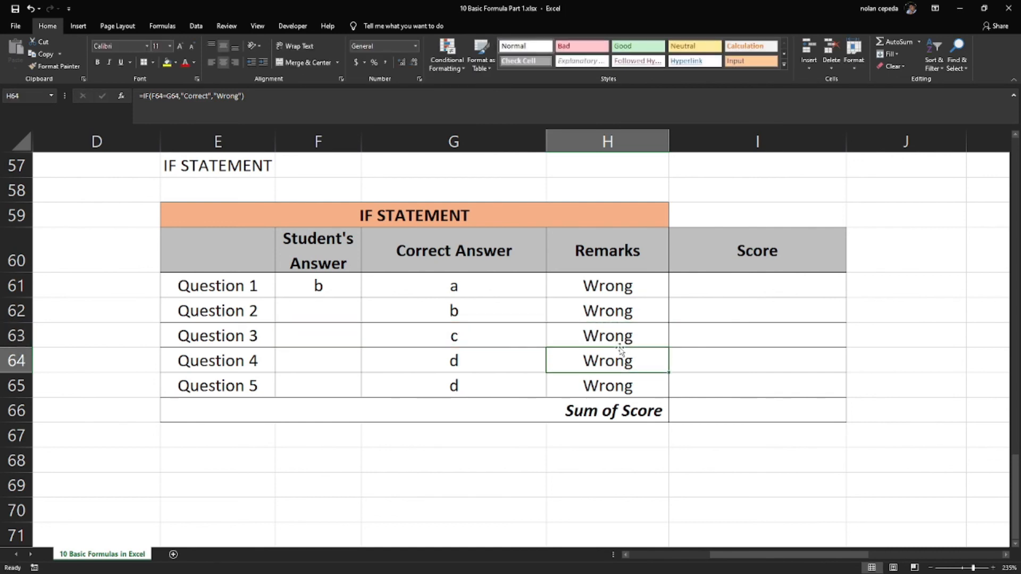
{"action": "left_click", "coordinate": [619, 346]}
{"action": "double_click", "coordinate": [618, 346]}
{"action": "key", "text": "Escape"}
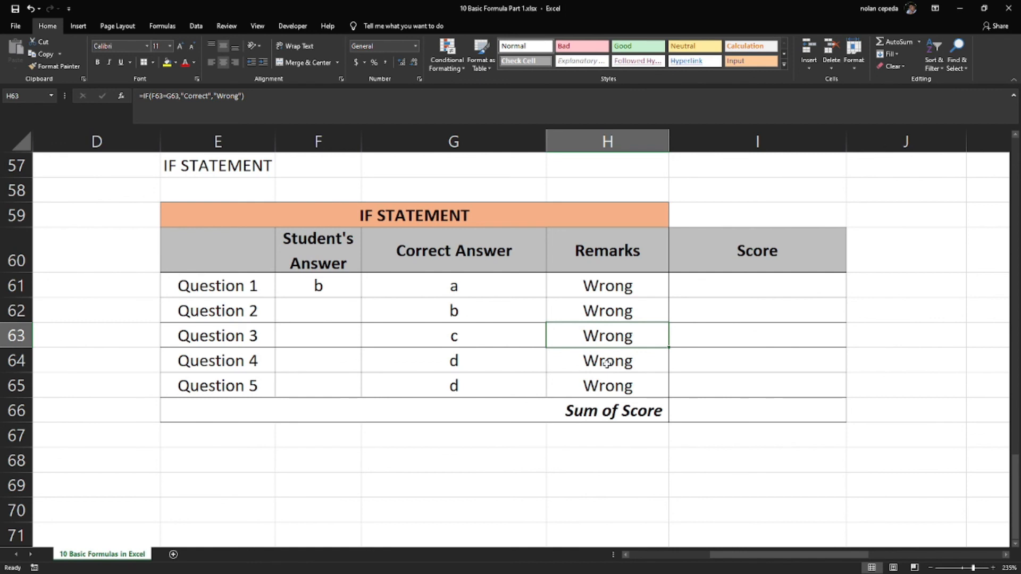
{"action": "double_click", "coordinate": [606, 364]}
{"action": "key", "text": "Escape"}
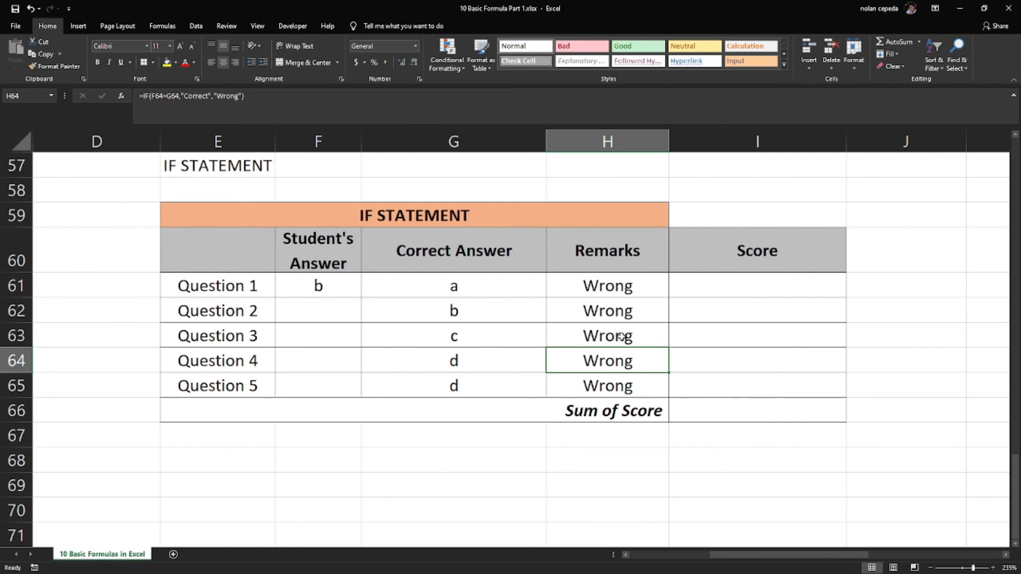
Fill in the student's answers for Questions 1 to 5 in F61:F65 as a, b, c, d and d
{"action": "left_click", "coordinate": [336, 316]}
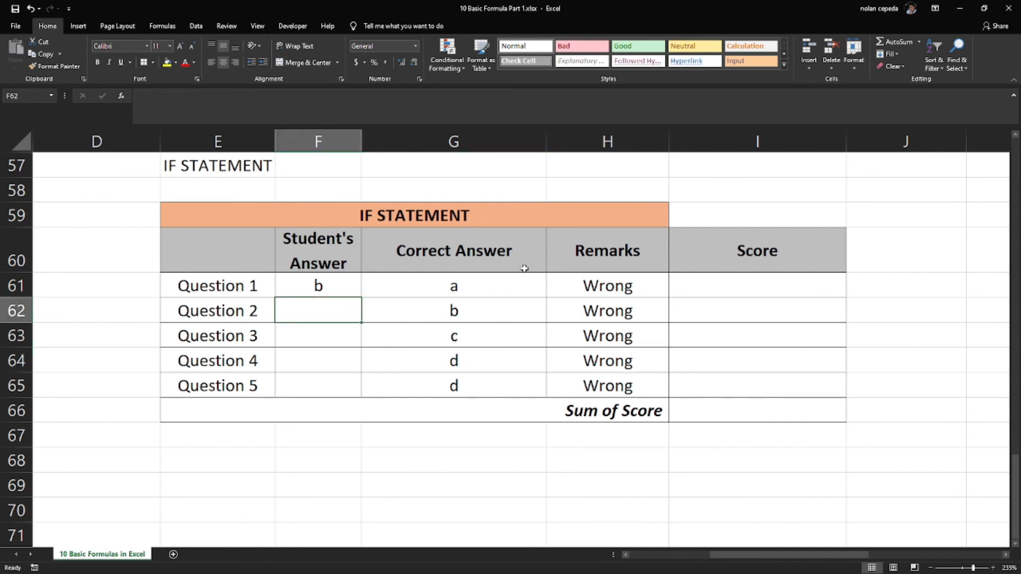
{"action": "left_click", "coordinate": [316, 280]}
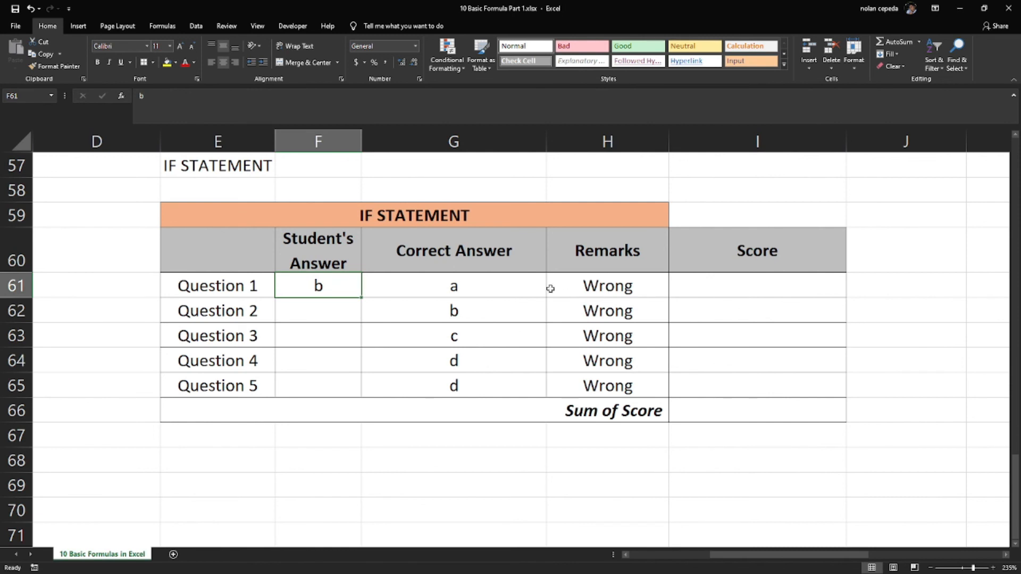
{"action": "type", "text": "a"}
{"action": "key", "text": "Return"}
{"action": "type", "text": "b"}
{"action": "key", "text": "Return"}
{"action": "type", "text": "c"}
{"action": "key", "text": "Return"}
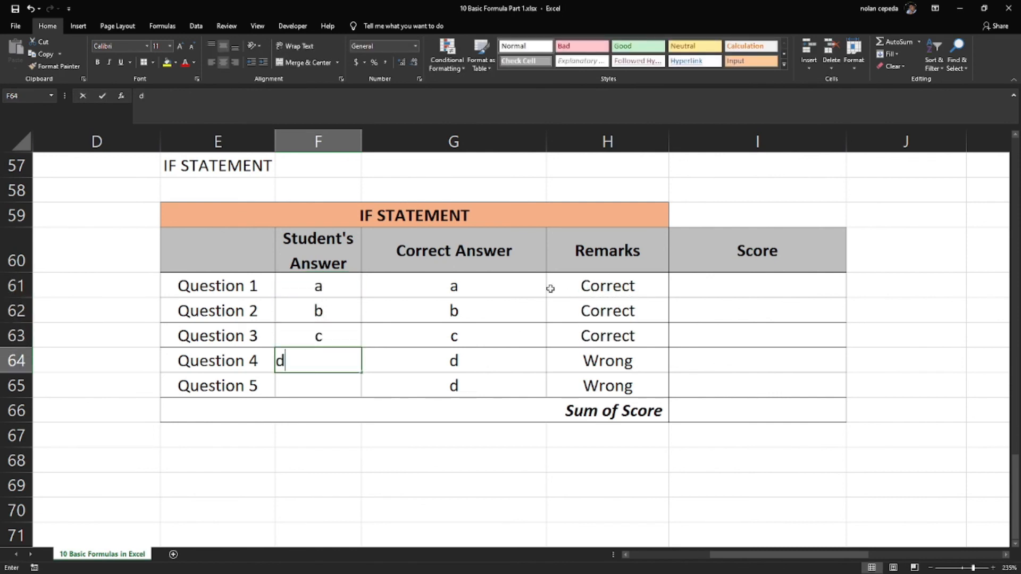
{"action": "type", "text": "d"}
{"action": "key", "text": "Return"}
{"action": "type", "text": "d"}
{"action": "key", "text": "Return"}
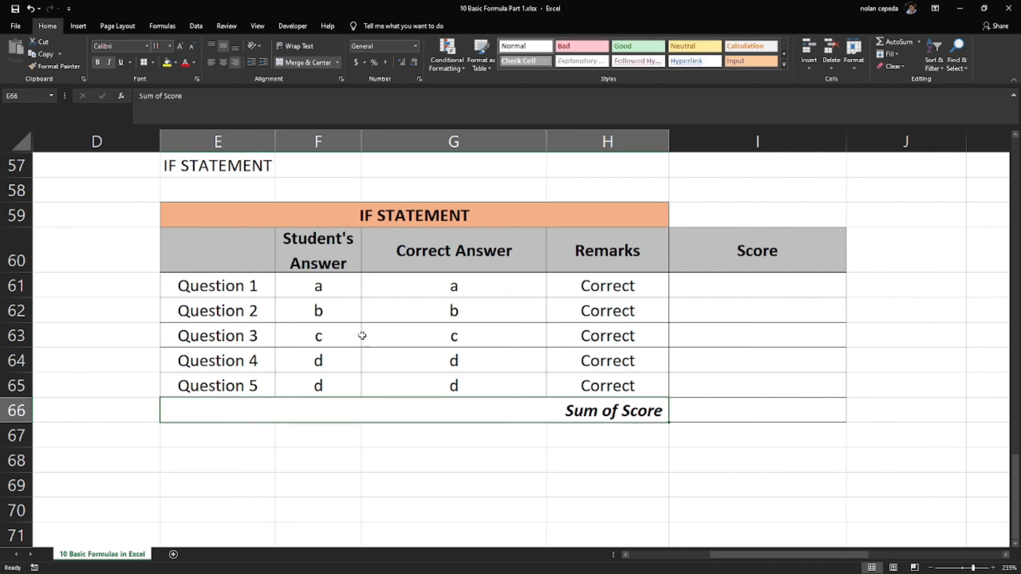
Test the Question 3 remark by changing the student's answer to d, and set the answer back to c
{"action": "left_click", "coordinate": [322, 341]}
{"action": "type", "text": "d"}
{"action": "key", "text": "Return"}
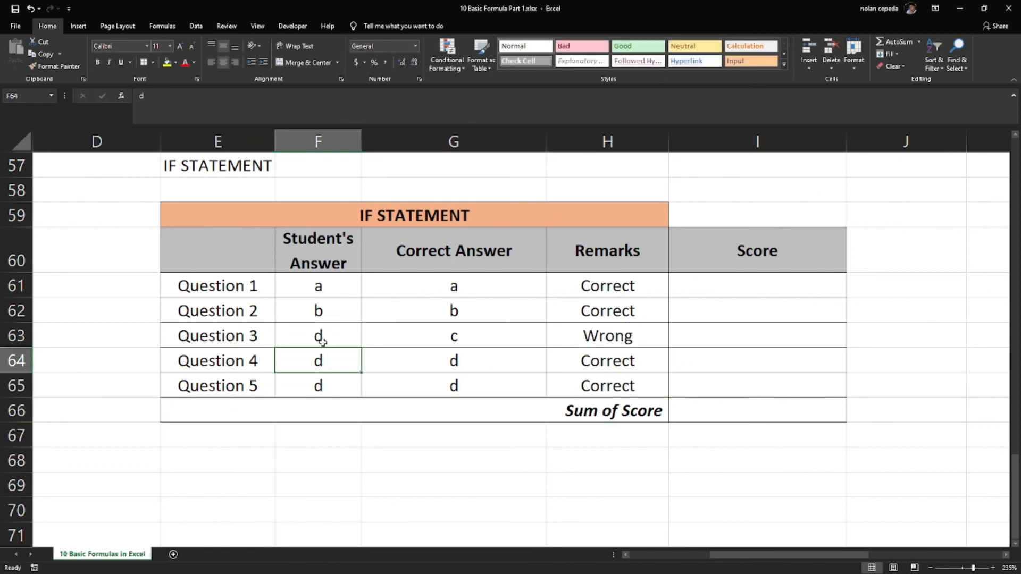
{"action": "left_click", "coordinate": [323, 341]}
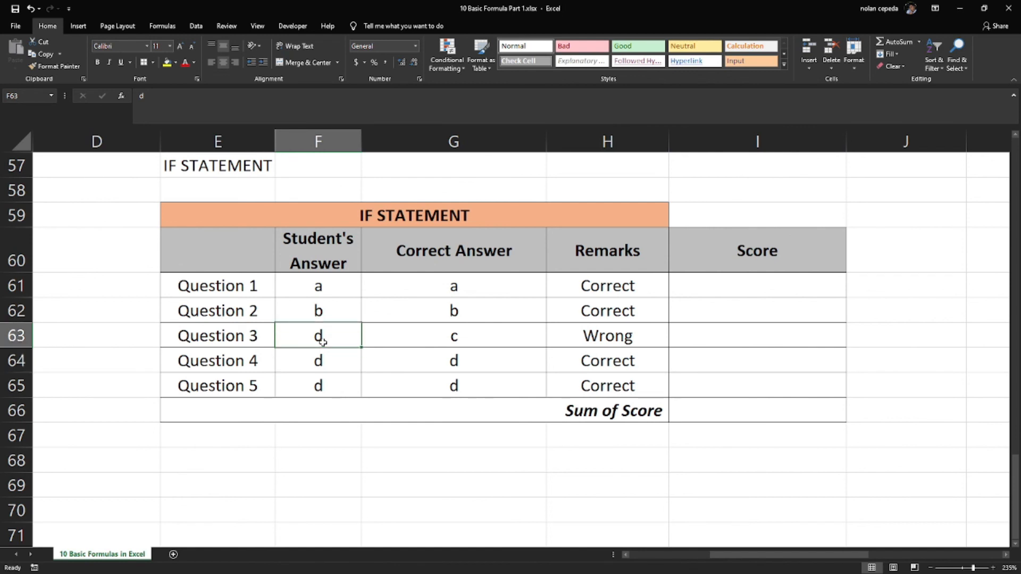
{"action": "type", "text": "c"}
{"action": "key", "text": "Return"}
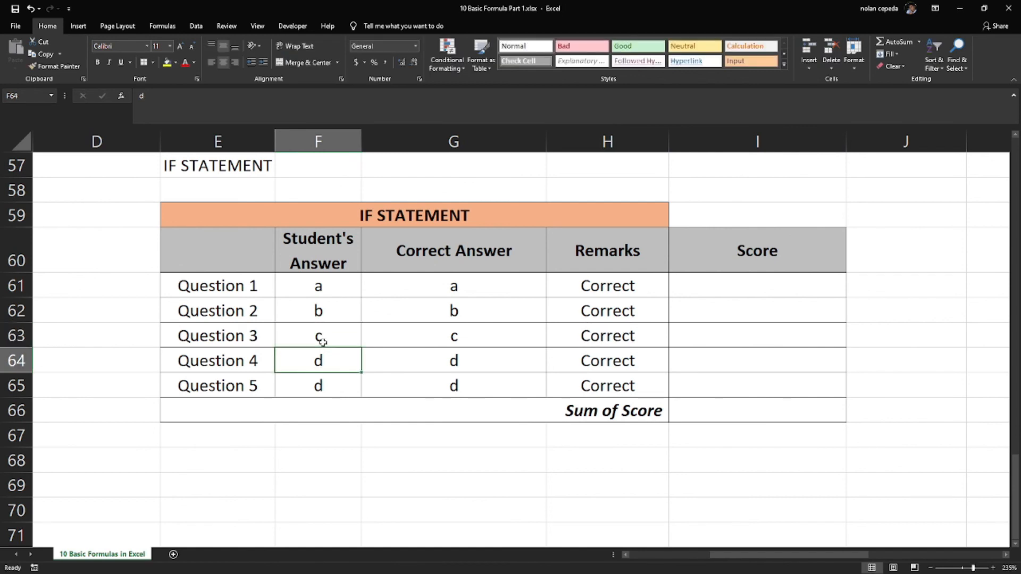
Start an IF formula in the Question 1 Score cell I61 with the logical test F61=G61
{"action": "left_click", "coordinate": [754, 293]}
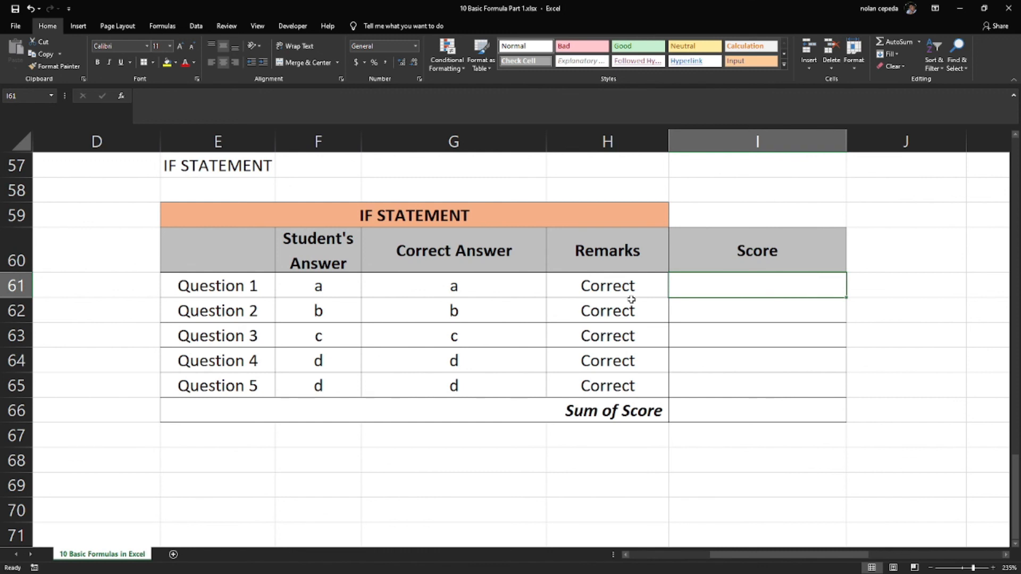
{"action": "type", "text": "="}
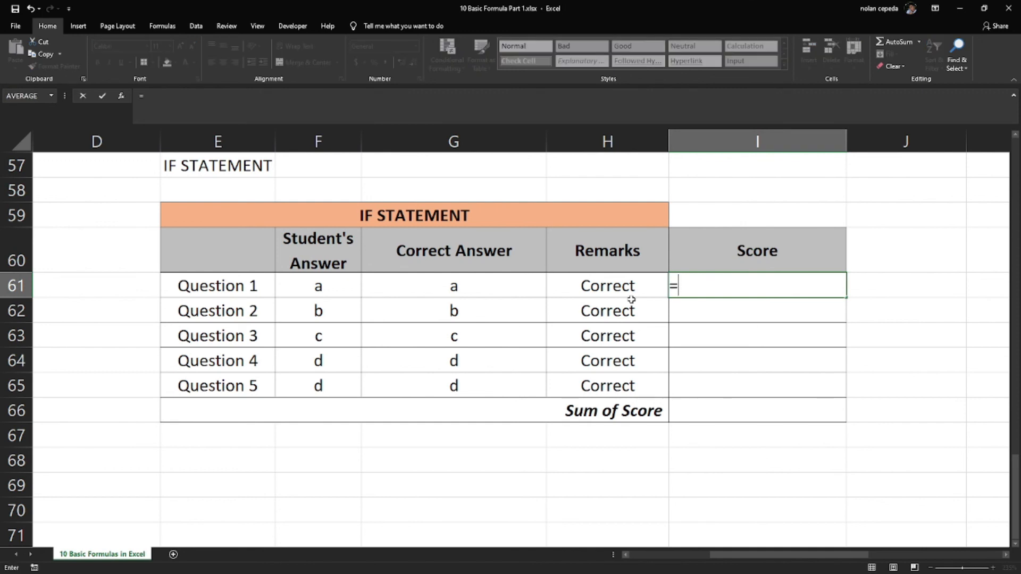
{"action": "type", "text": "of"}
{"action": "key", "text": "BackSpace"}
{"action": "key", "text": "BackSpace"}
{"action": "type", "text": "if"}
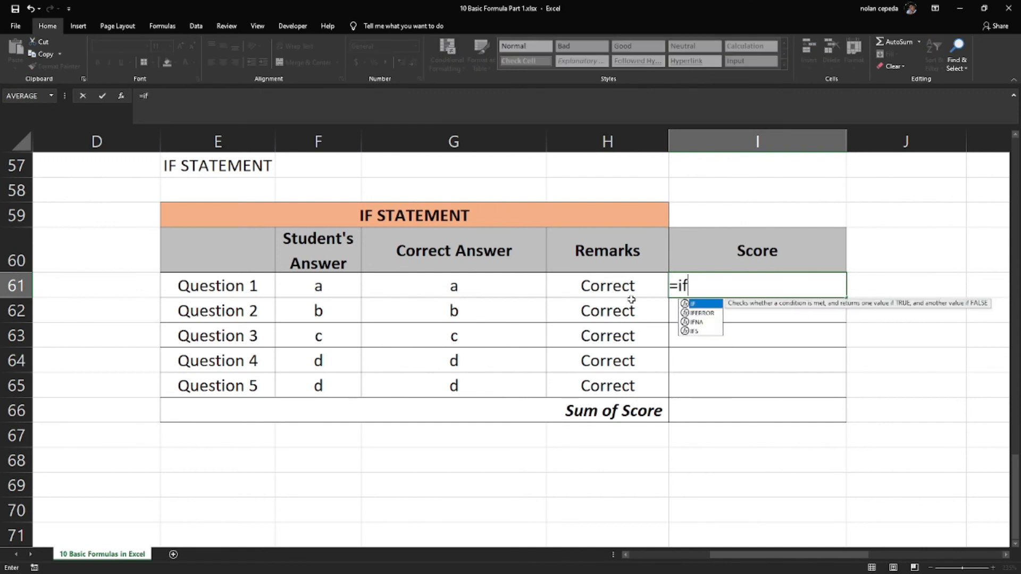
{"action": "key", "text": "Tab"}
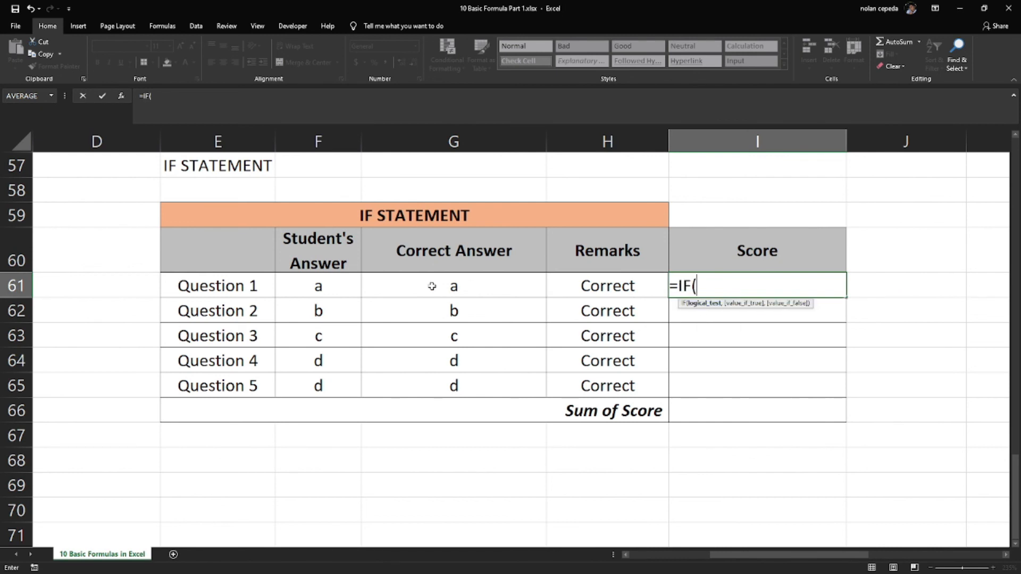
{"action": "left_click", "coordinate": [341, 290]}
{"action": "left_click", "coordinate": [425, 285]}
{"action": "type", "text": ","}
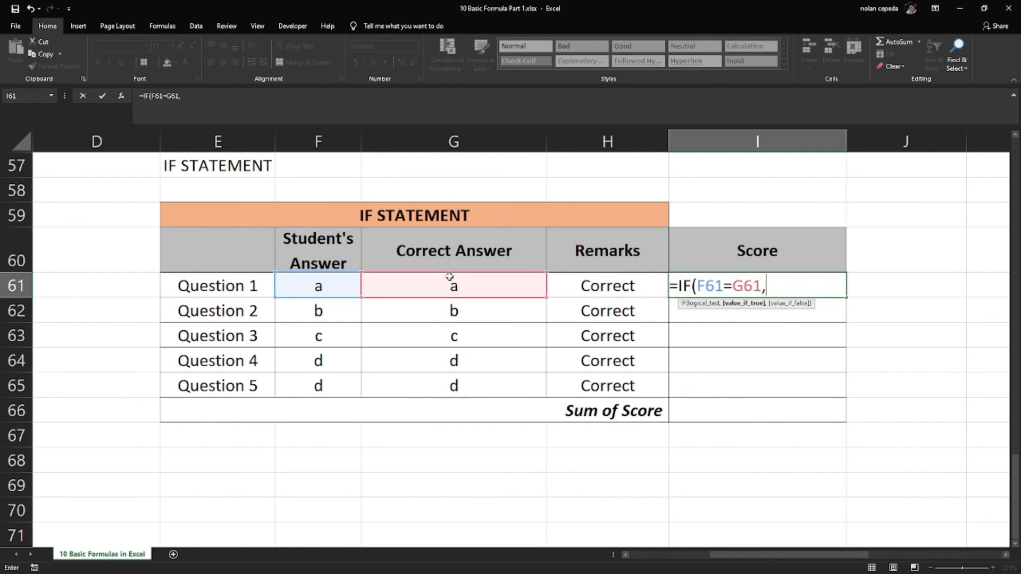
{"action": "type", "text": "1"}
Complete the I61 score formula with 1 as the true value and 0 as the false value
{"action": "type", "text": ","}
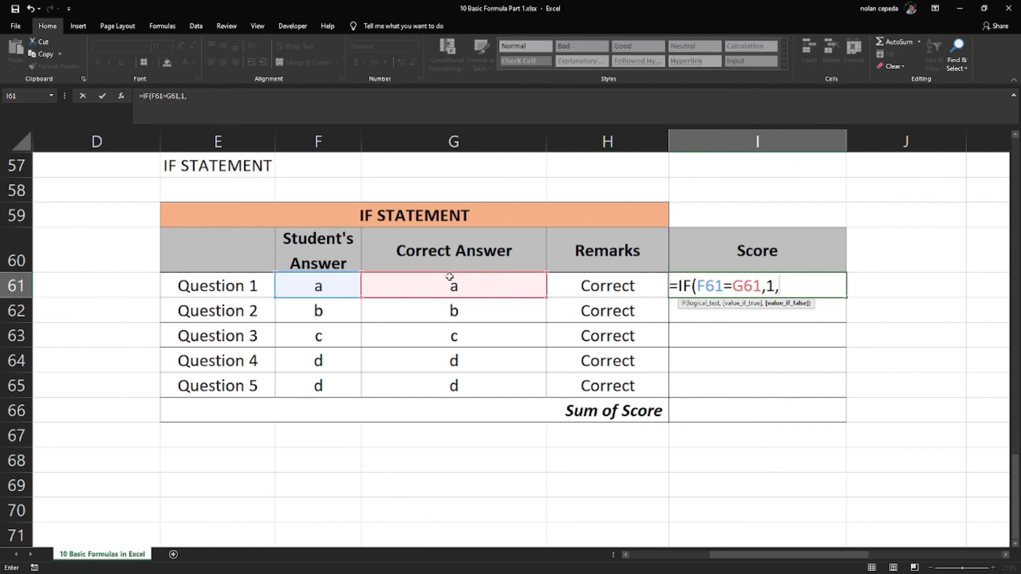
{"action": "key", "text": "BackSpace"}
{"action": "key", "text": "BackSpace"}
{"action": "type", "text": ",0)"}
{"action": "key", "text": "Return"}
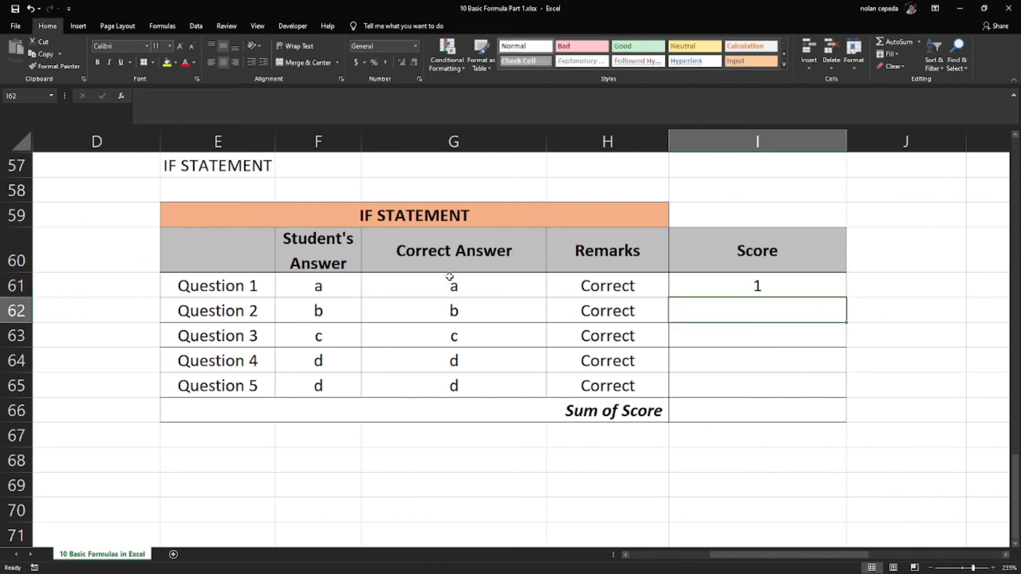
Review the logical test and the true and false values of the Question 1 score formula in I61
{"action": "left_click", "coordinate": [748, 289]}
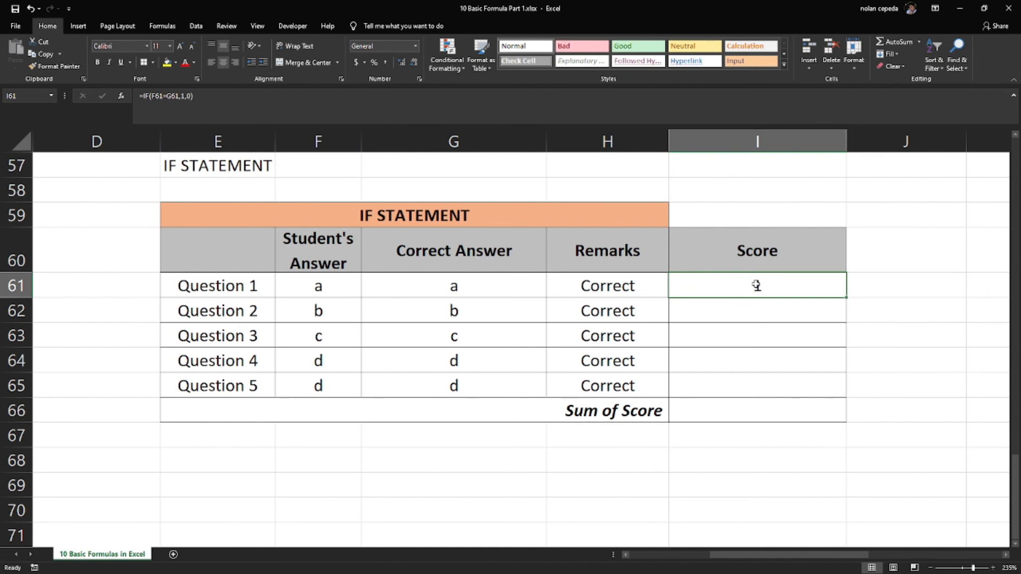
{"action": "double_click", "coordinate": [756, 285]}
{"action": "left_click", "coordinate": [776, 286]}
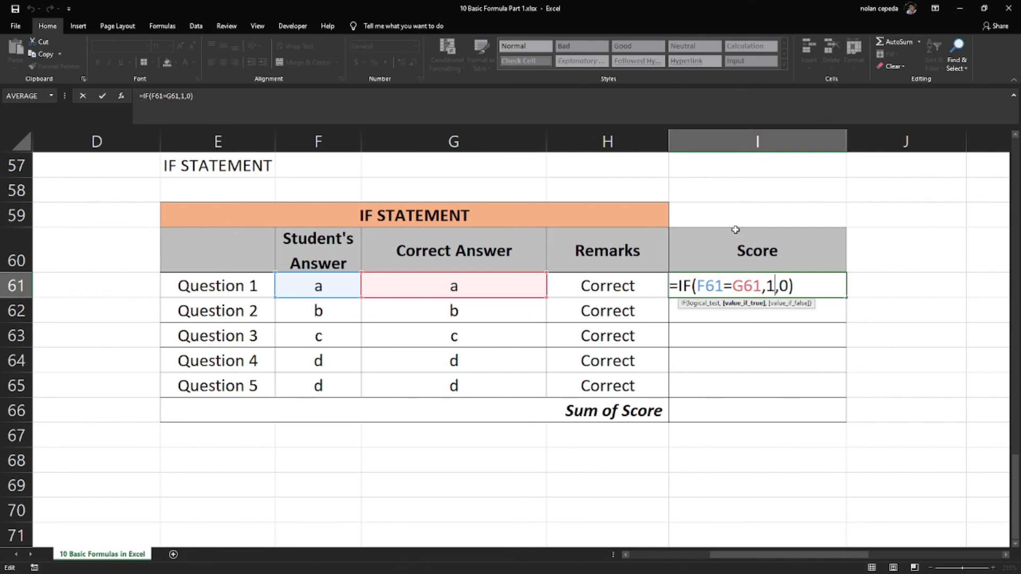
{"action": "key", "text": "Return"}
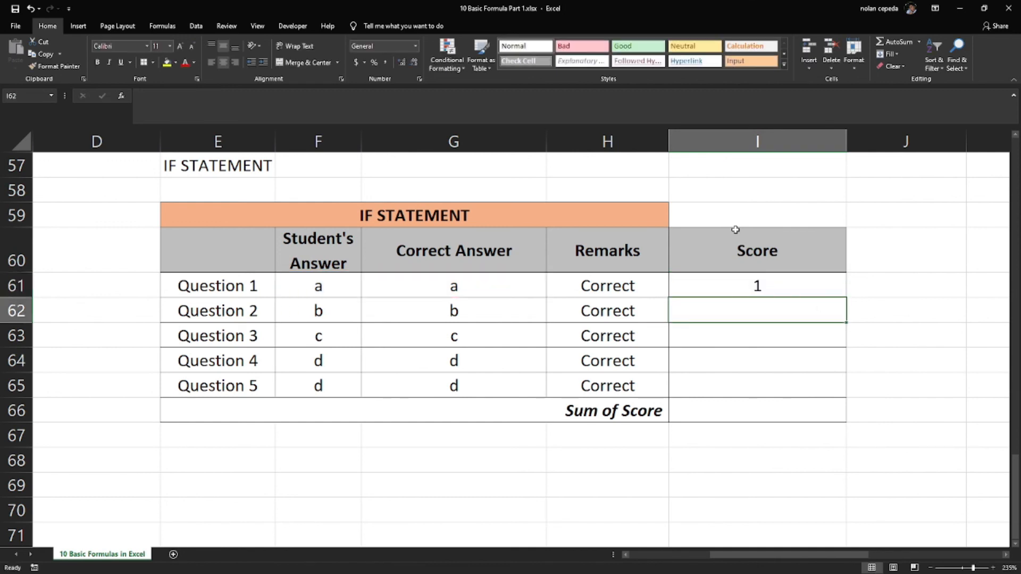
{"action": "left_click", "coordinate": [734, 280]}
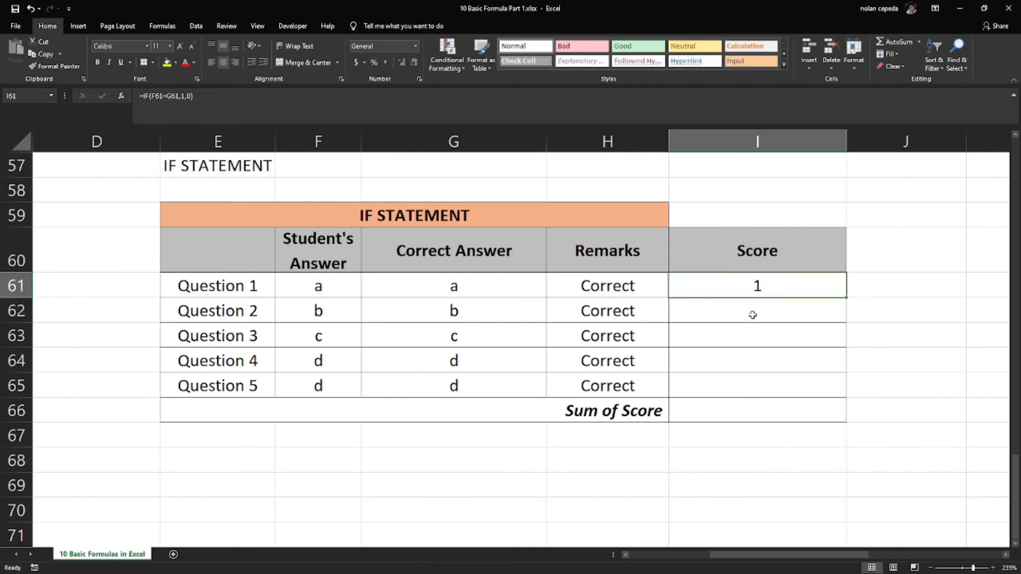
Enter an IF formula in the Question 2 Score cell I62 that returns 1 when F62=G62 and 0 otherwise
{"action": "left_click", "coordinate": [751, 309]}
{"action": "type", "text": "="}
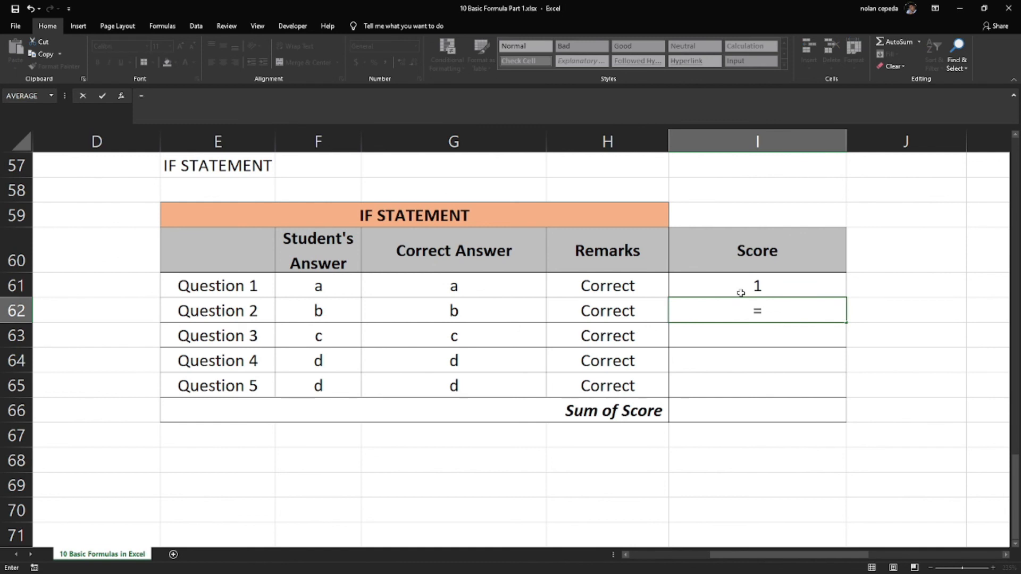
{"action": "type", "text": "if"}
{"action": "key", "text": "Tab"}
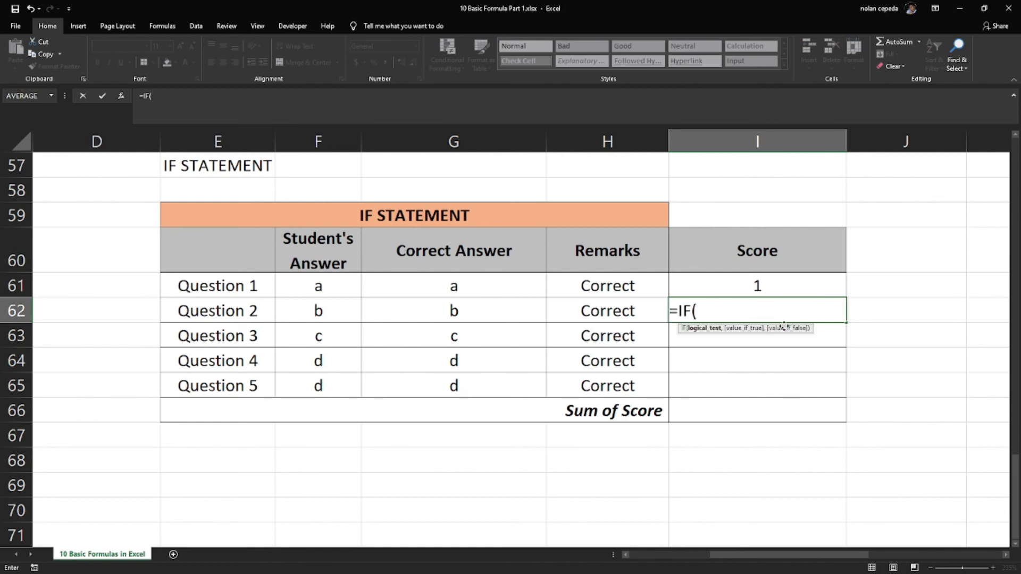
{"action": "left_click", "coordinate": [320, 305]}
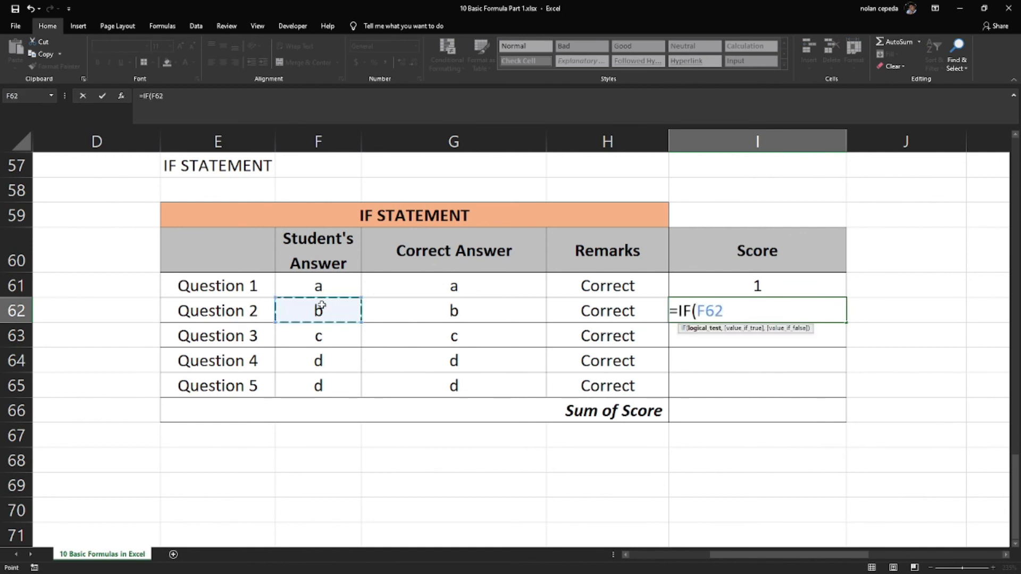
{"action": "type", "text": "="}
{"action": "left_click", "coordinate": [394, 304]}
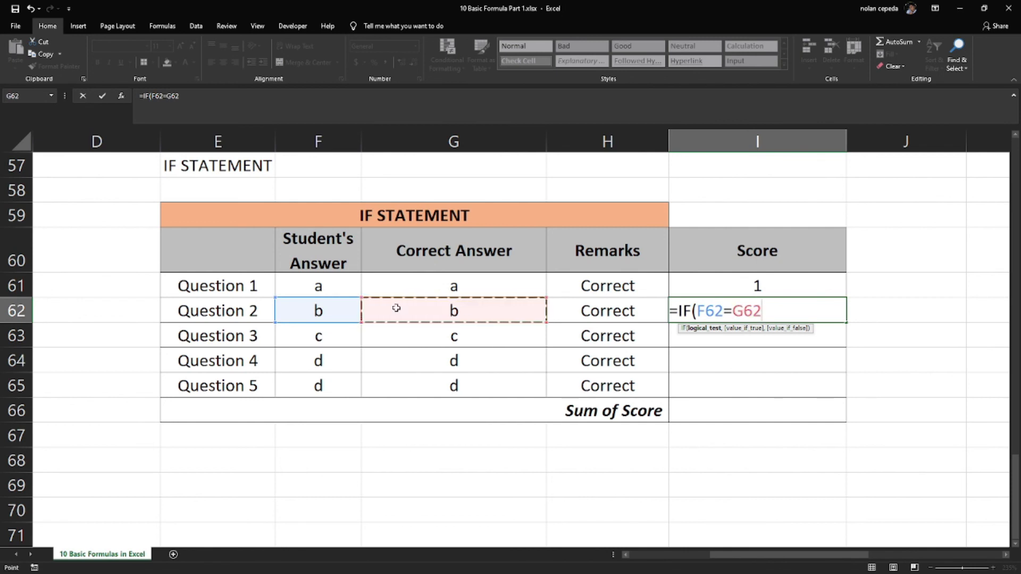
{"action": "type", "text": ",1,"}
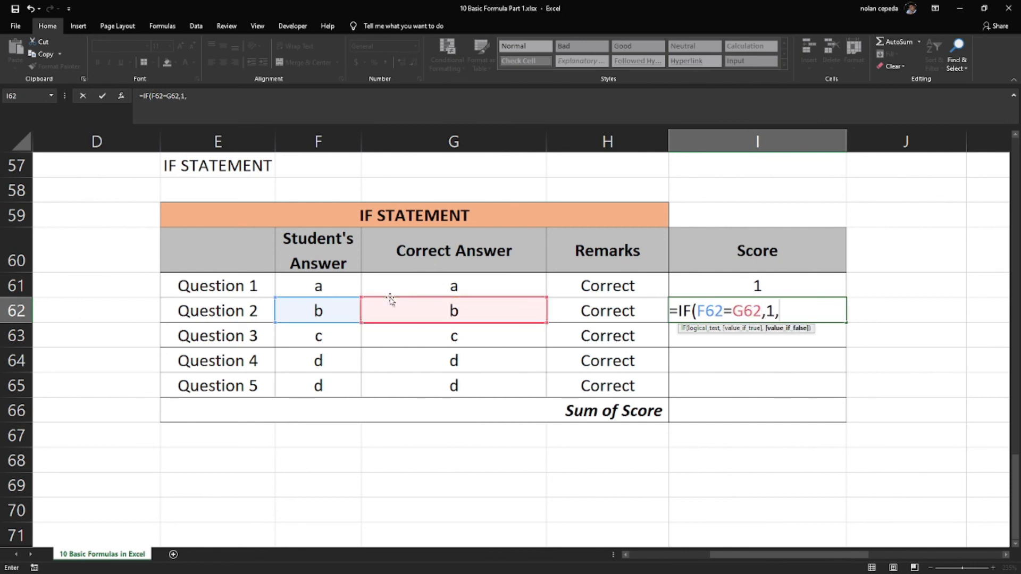
{"action": "type", "text": "0)"}
{"action": "key", "text": "Return"}
Copy the I62 score formula to the remaining Score cells I63:I65
{"action": "left_click", "coordinate": [713, 318]}
{"action": "key", "text": "ctrl+c"}
{"action": "left_click_drag", "start_coordinate": [718, 327], "coordinate": [711, 379]}
{"action": "key", "text": "ctrl+v"}
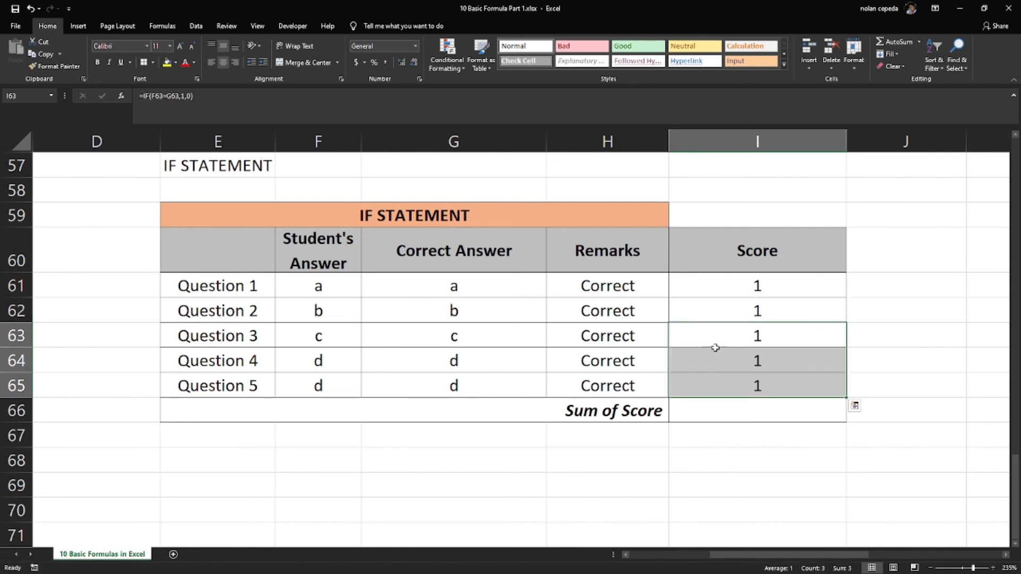
Change the student's answer for Question 2 in F62 to c and check its Remarks and Score cells
{"action": "left_click", "coordinate": [318, 289]}
{"action": "key", "text": "Down"}
{"action": "type", "text": "c"}
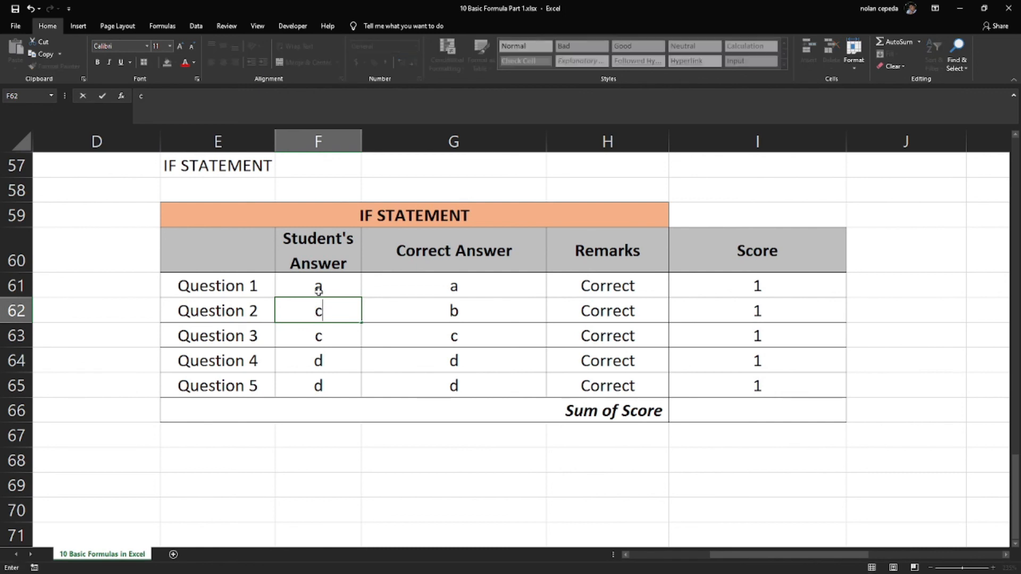
{"action": "key", "text": "Return"}
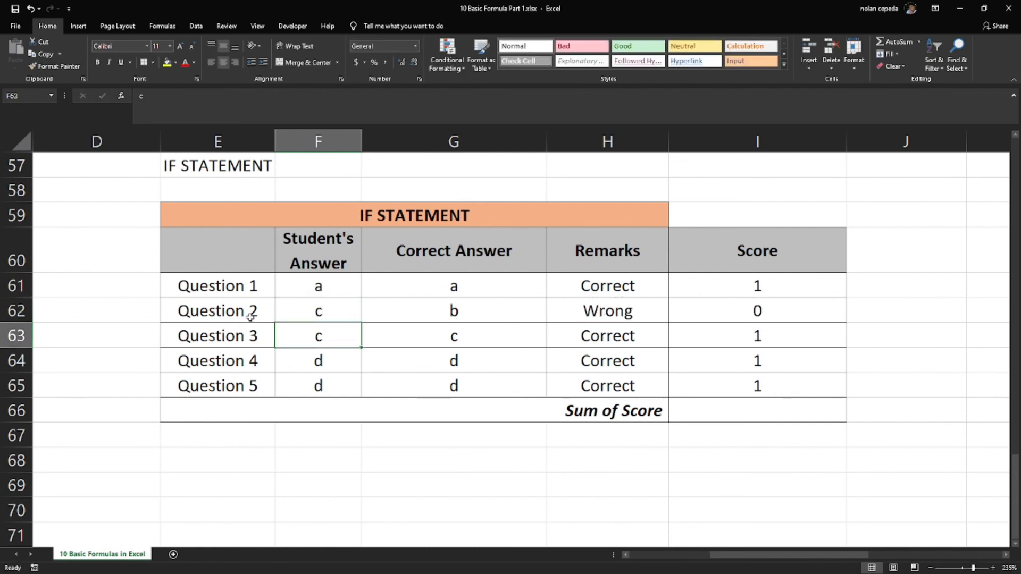
{"action": "left_click", "coordinate": [610, 315]}
{"action": "left_click", "coordinate": [721, 317]}
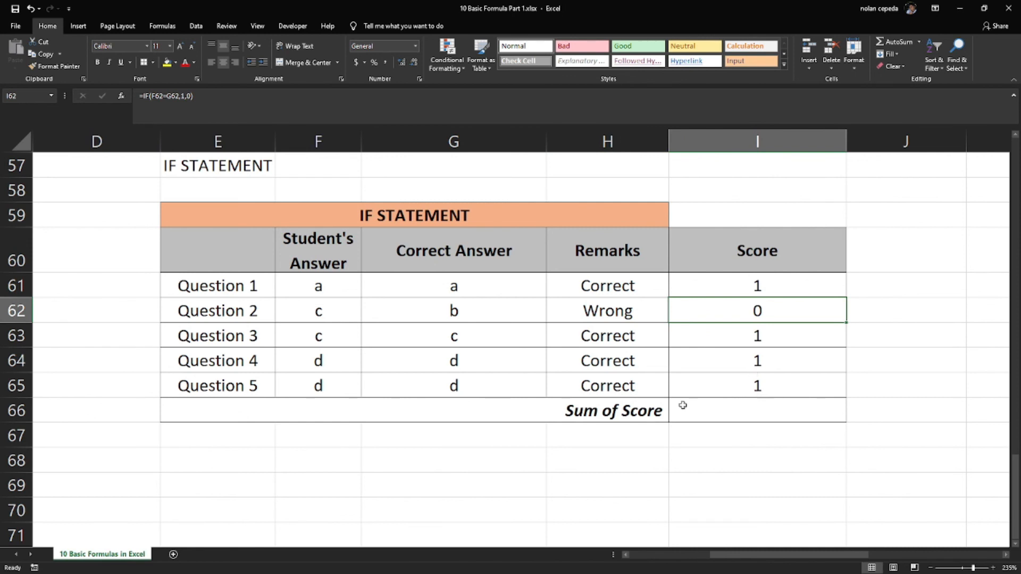
Enter a SUM formula in the Sum of Score cell I66 that totals the scores in I61:I65
{"action": "left_click", "coordinate": [764, 410]}
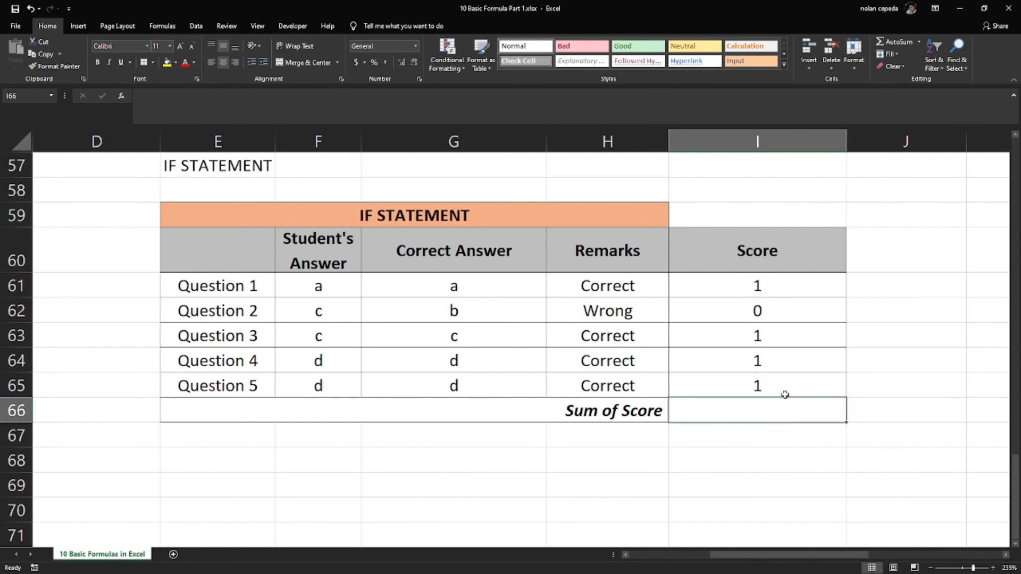
{"action": "type", "text": "=sum ("}
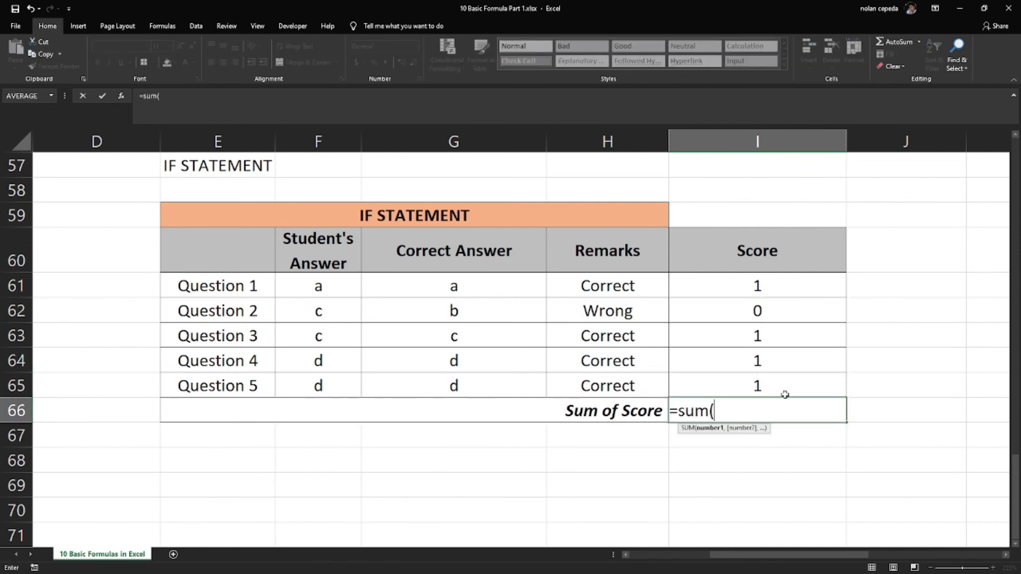
{"action": "left_click_drag", "start_coordinate": [778, 287], "coordinate": [751, 385]}
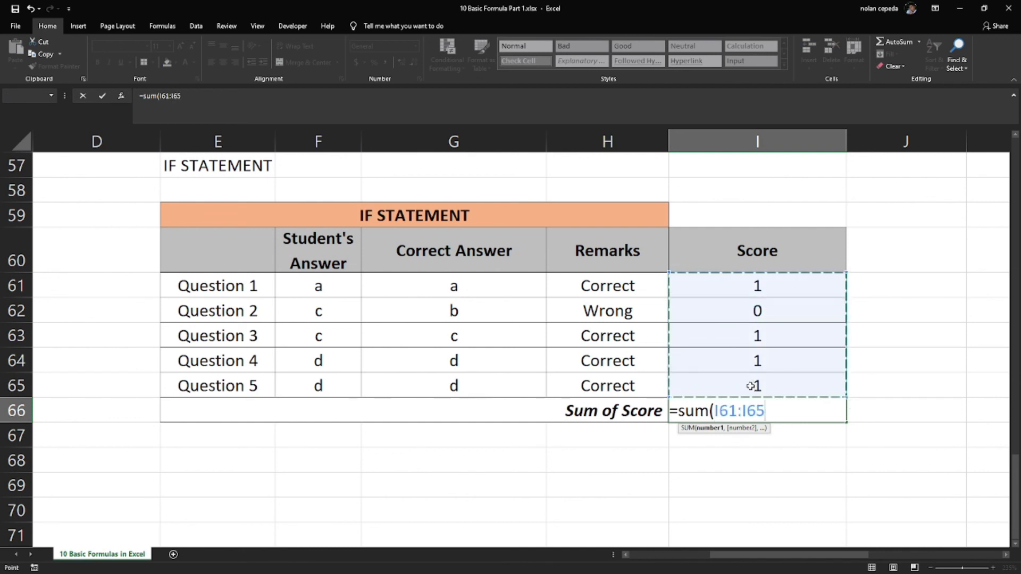
{"action": "type", "text": ")"}
{"action": "key", "text": "Return"}
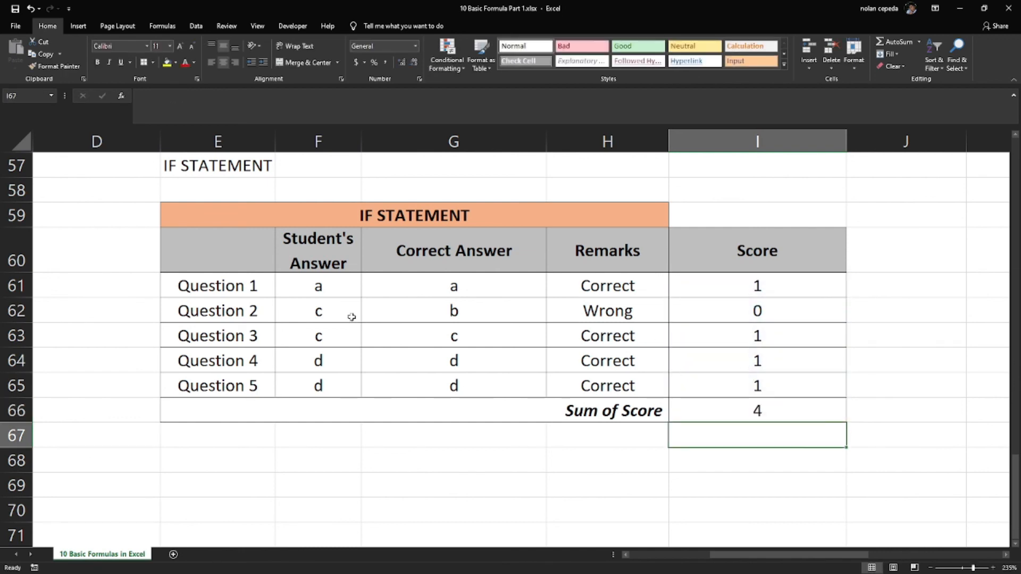
Set the student's answers for Questions 2, 3 and 4 in F62:F64 to b, a and c
{"action": "left_click", "coordinate": [335, 309]}
{"action": "type", "text": "b"}
{"action": "key", "text": "Return"}
{"action": "type", "text": "a"}
{"action": "key", "text": "Return"}
{"action": "type", "text": "c"}
{"action": "key", "text": "Return"}
{"action": "key", "text": "Return"}
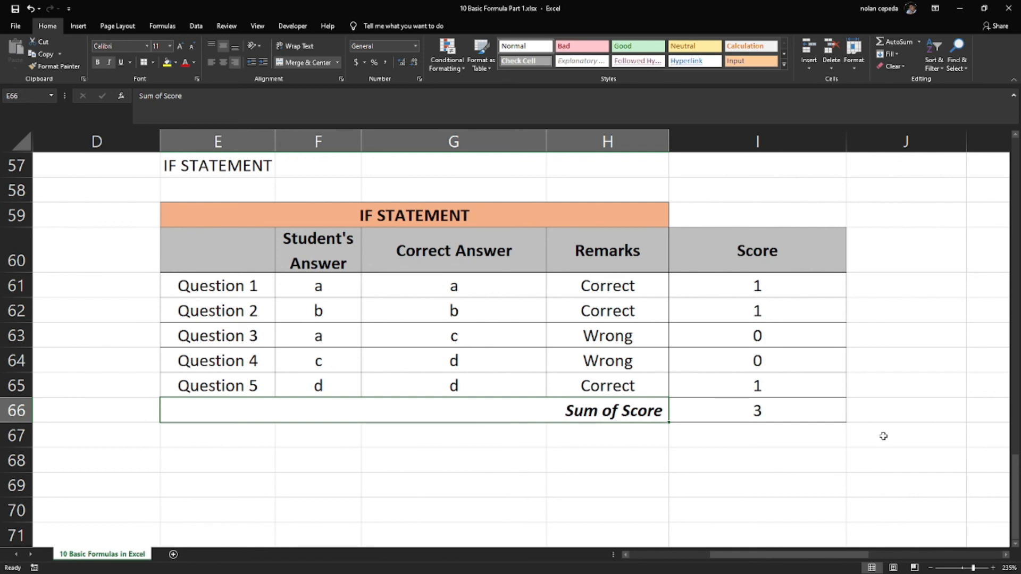
{"action": "left_click", "coordinate": [883, 436]}
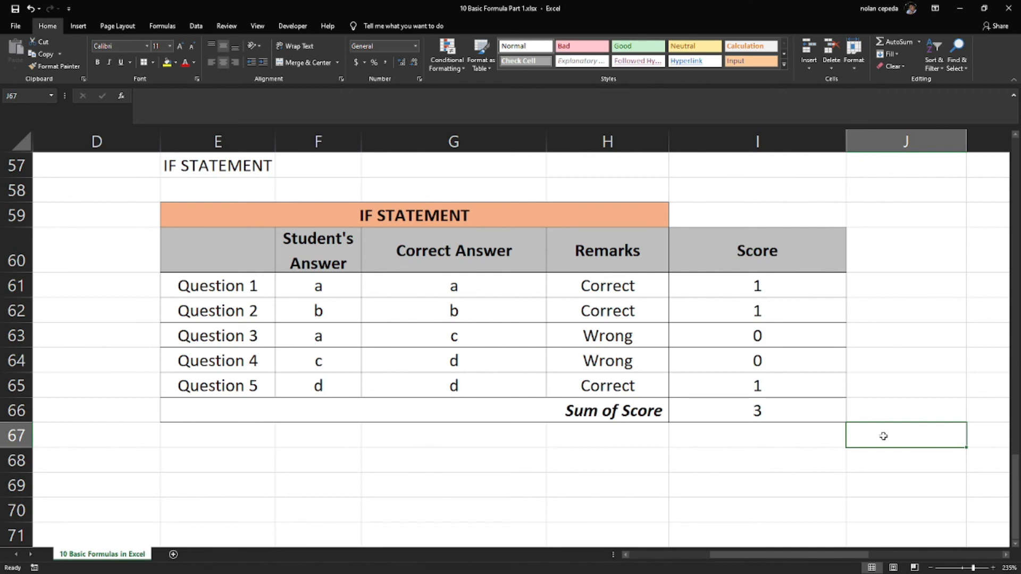
{"action": "left_click", "coordinate": [908, 455]}
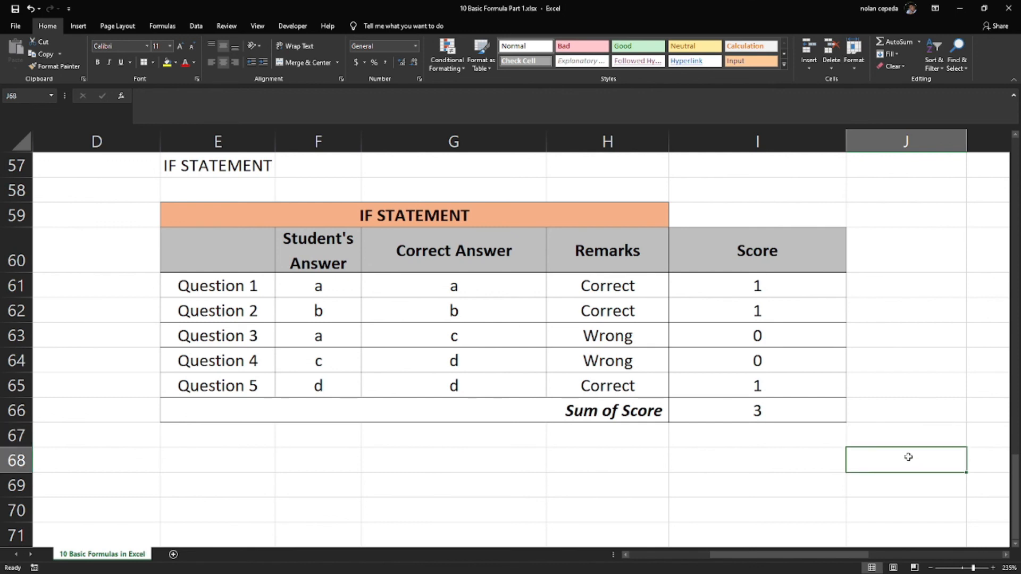
{"action": "left_click", "coordinate": [907, 432]}
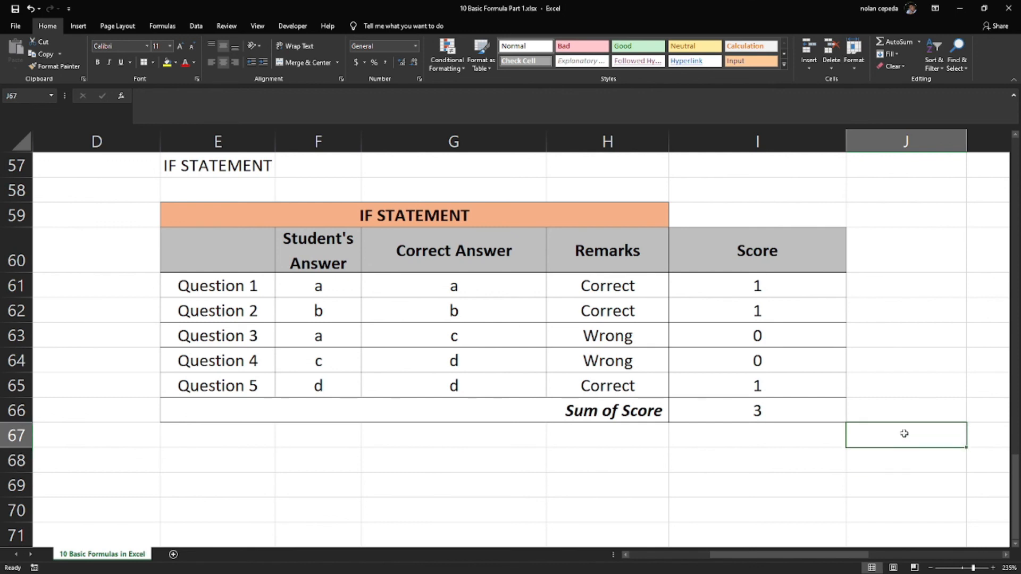